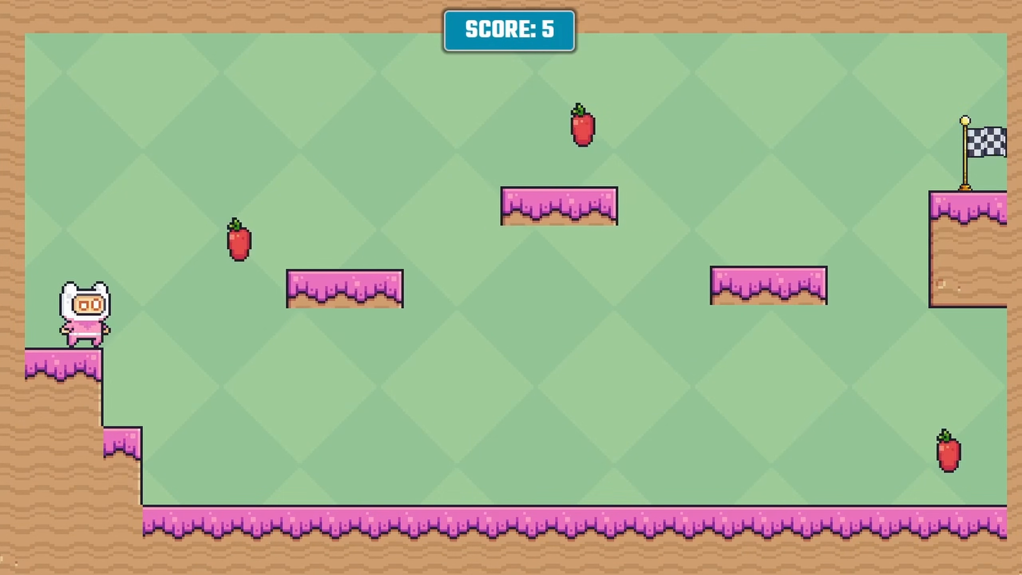
pyautogui.press('Right')
pyautogui.press('space')
pyautogui.press('space')
pyautogui.press('Right')
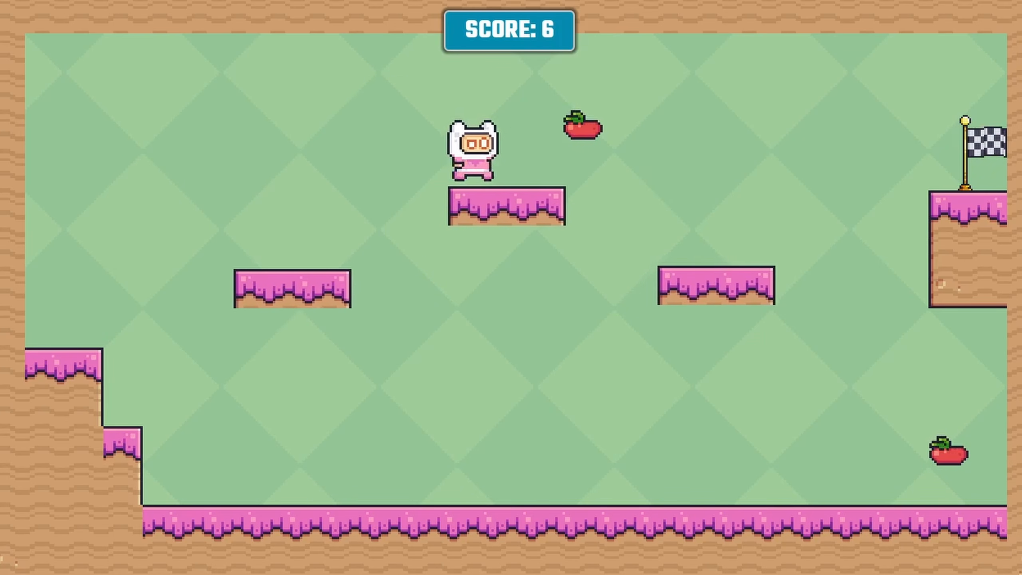
pyautogui.press('space')
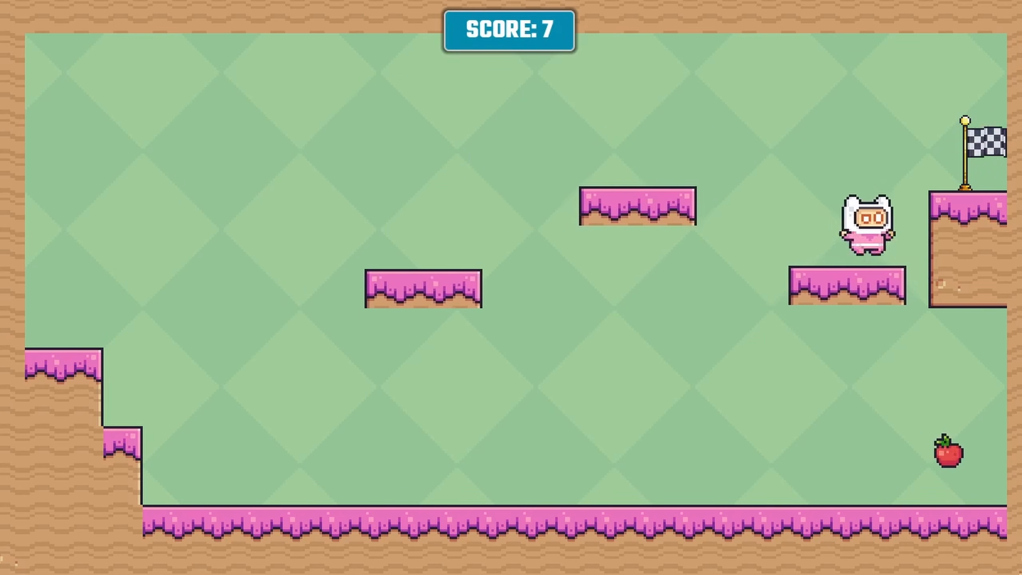
pyautogui.press('Right')
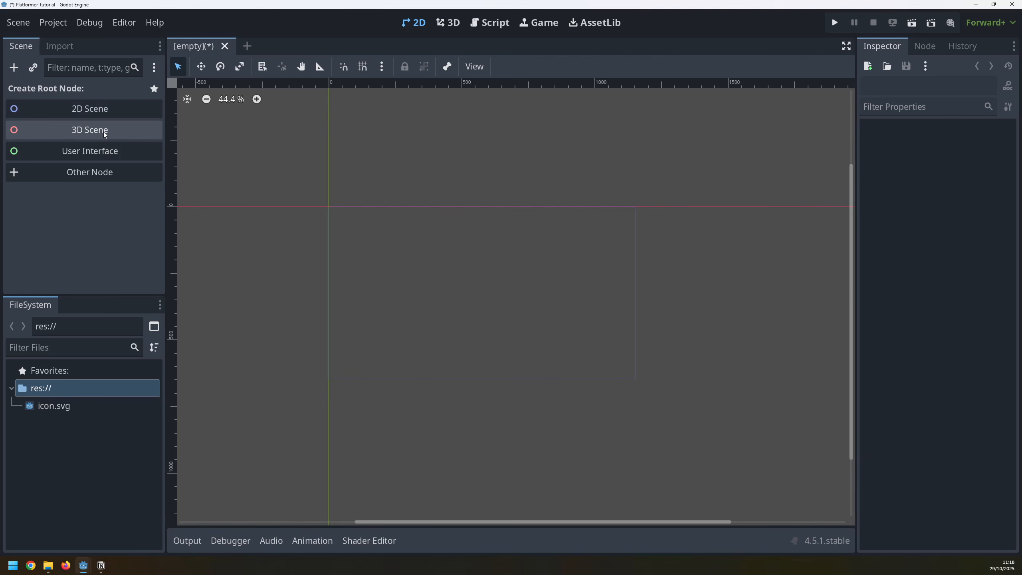
# Step: Create a CharacterBody2D as the scene's root node and rename it Player
pyautogui.click(44, 174)
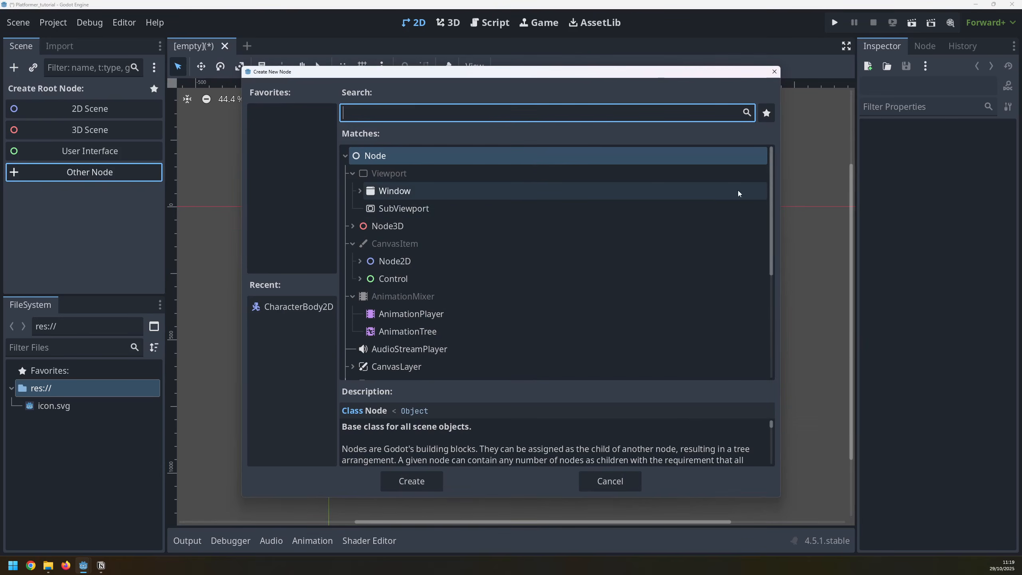
pyautogui.moveTo(772, 188); pyautogui.dragTo(779, 307)
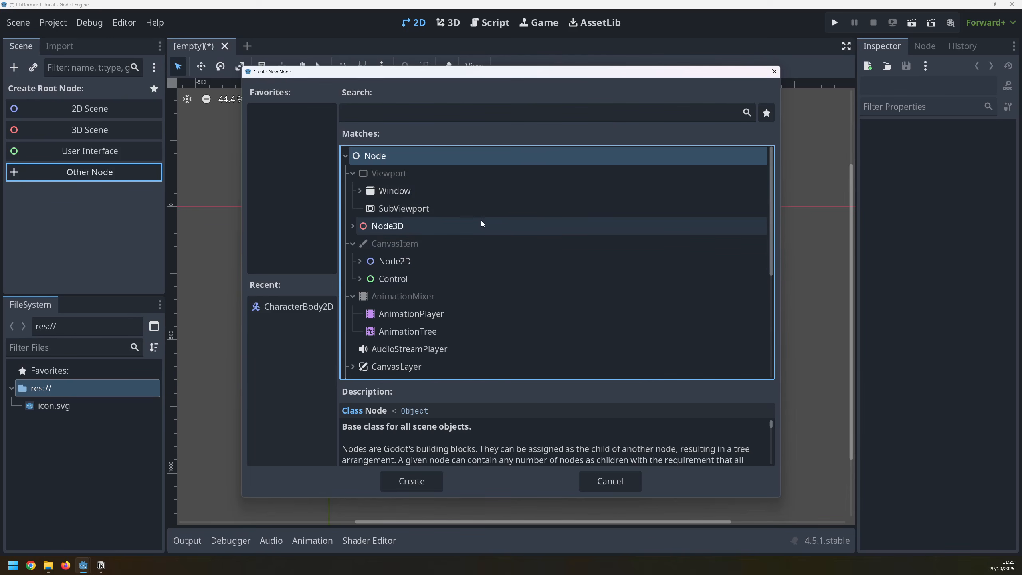
pyautogui.click(360, 261)
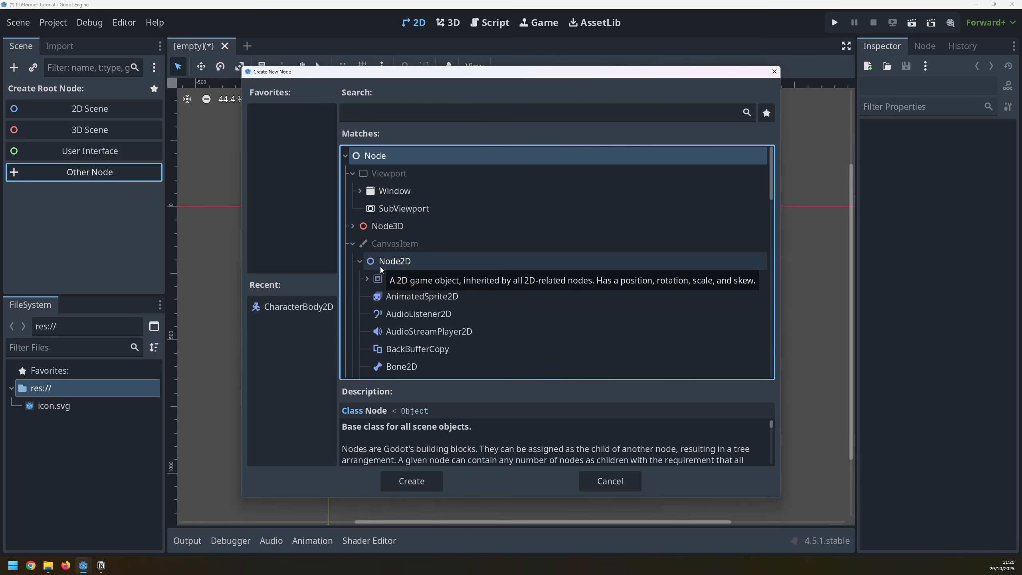
pyautogui.scroll(-1, 395, 250)
pyautogui.click(369, 250)
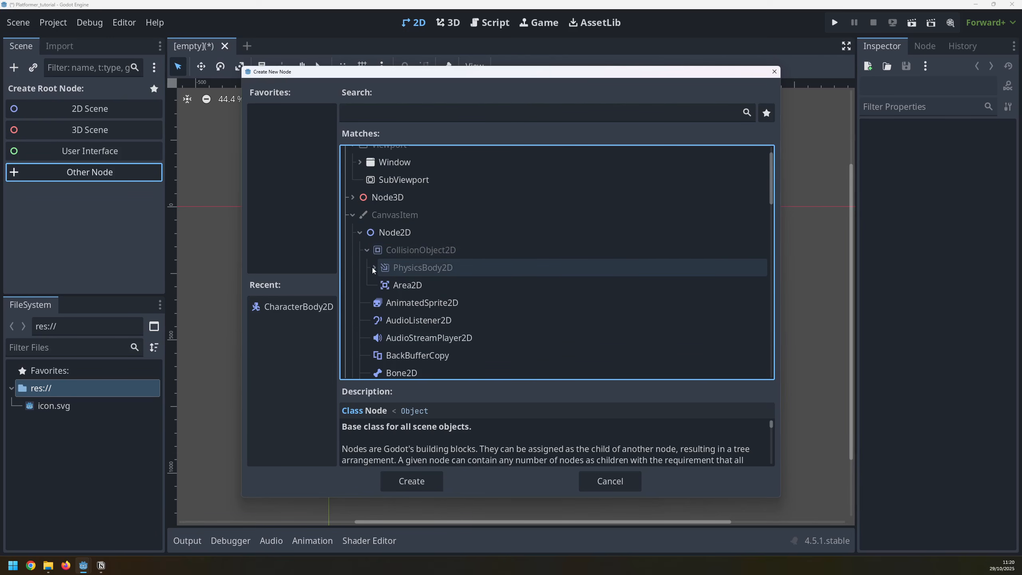
pyautogui.click(374, 267)
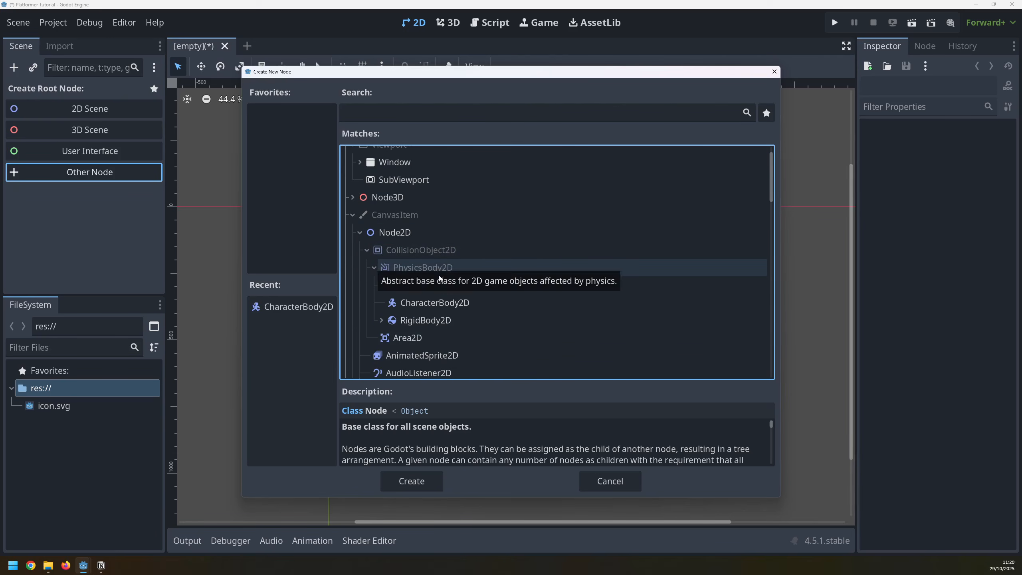
pyautogui.doubleClick(433, 302)
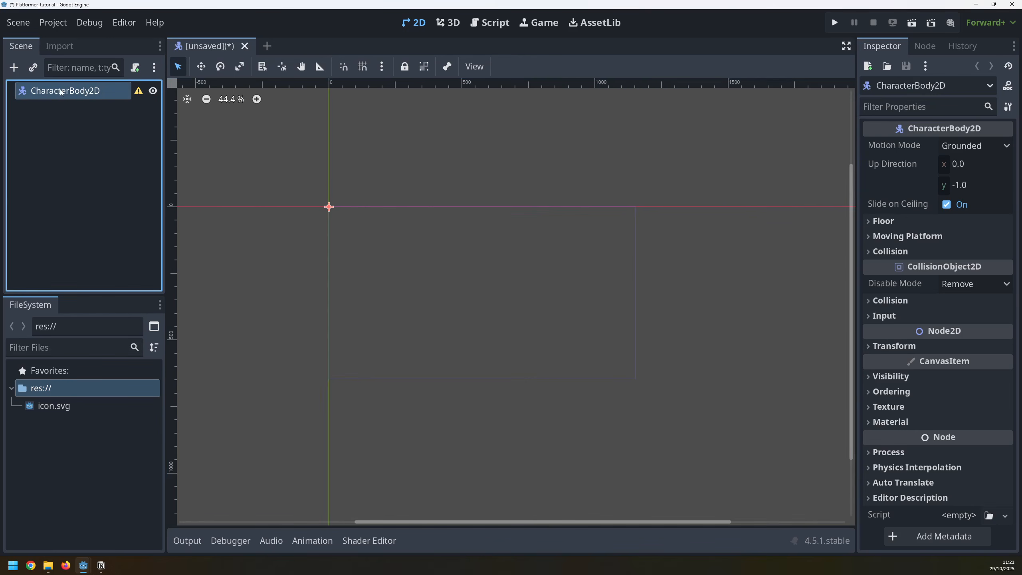
pyautogui.doubleClick(61, 91)
pyautogui.write('Player')
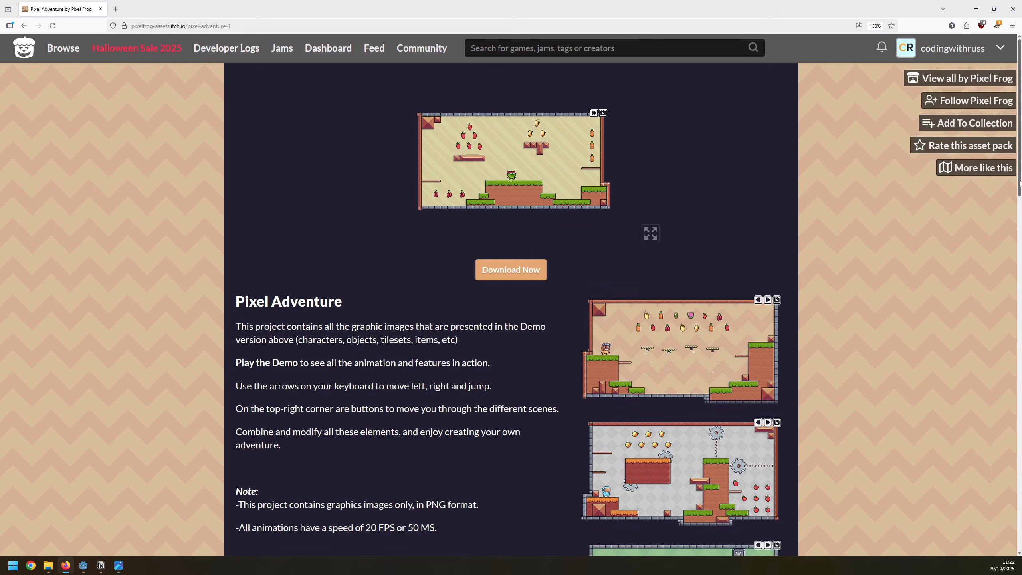
# Step: Look through the Pixel Adventure asset page and examine the frames of the Idle (32x32).png sprite sheet
pyautogui.scroll(-2, 1020, 187)
pyautogui.moveTo(1020, 187); pyautogui.dragTo(1021, 262)
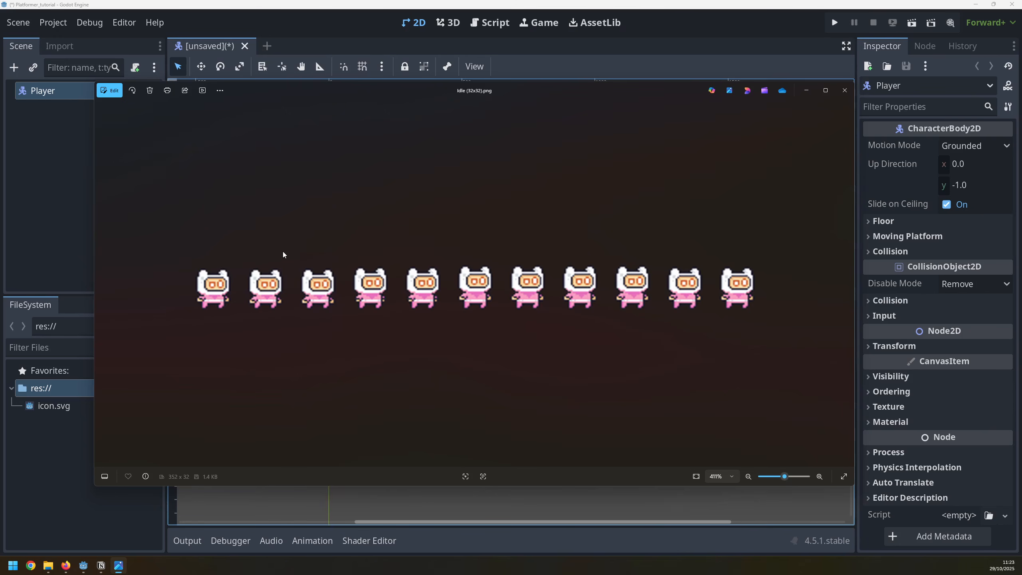
pyautogui.scroll(5, 262, 304)
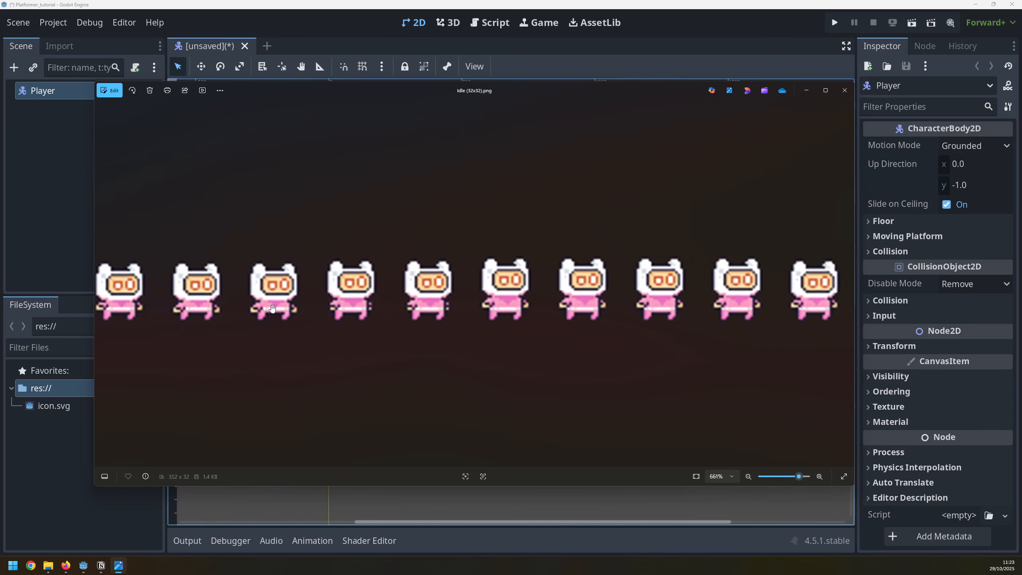
pyautogui.moveTo(263, 304); pyautogui.dragTo(297, 303)
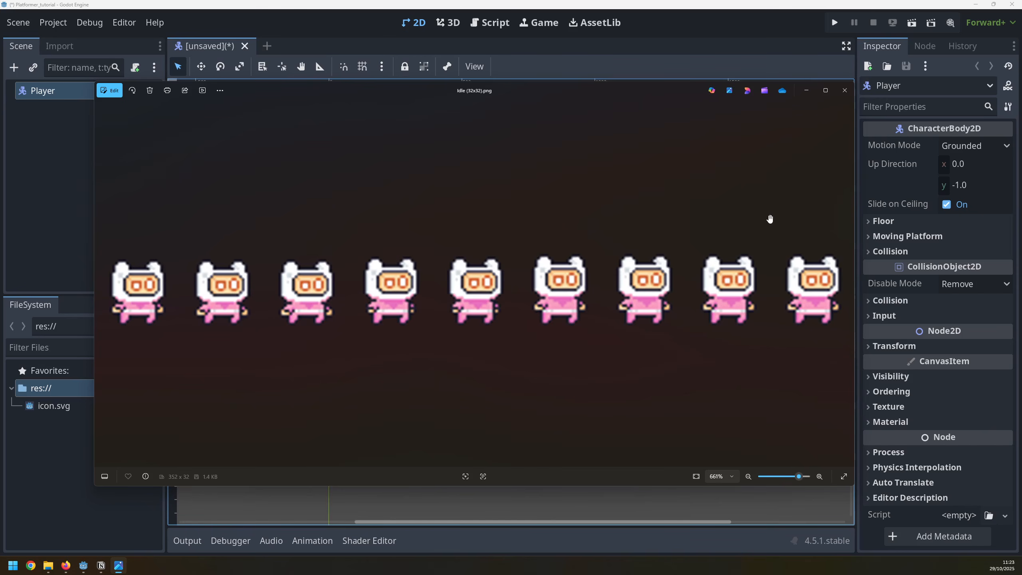
pyautogui.click(845, 90)
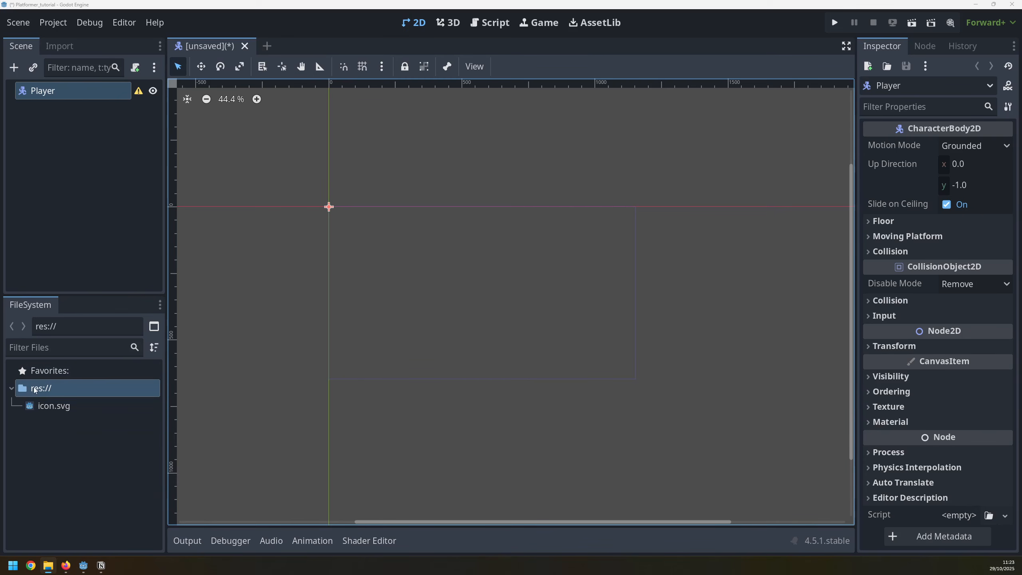
# Step: Create a folder named assets in the project root res://
pyautogui.rightClick(38, 390)
pyautogui.moveTo(109, 385)
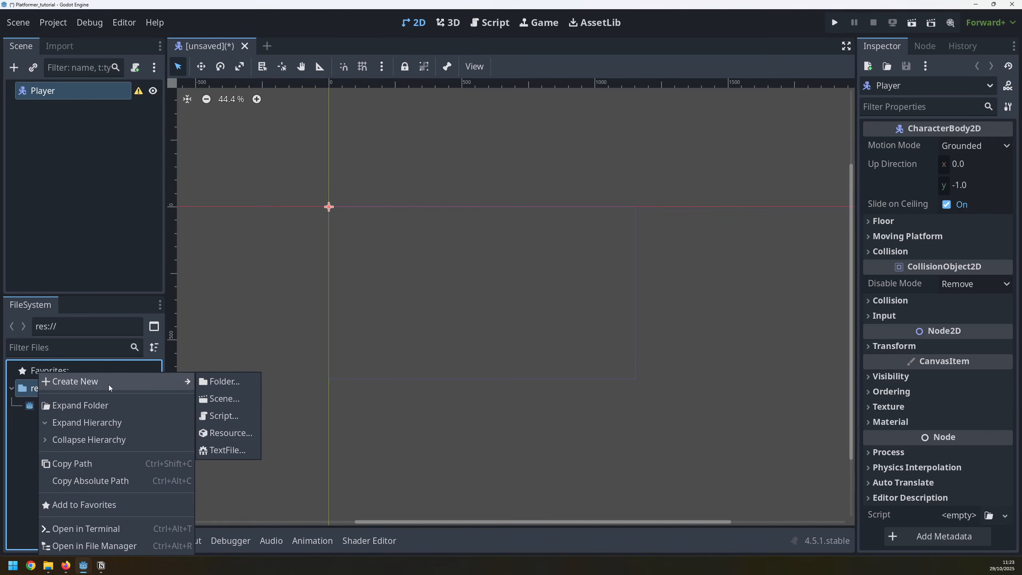
pyautogui.click(223, 382)
pyautogui.write('assets')
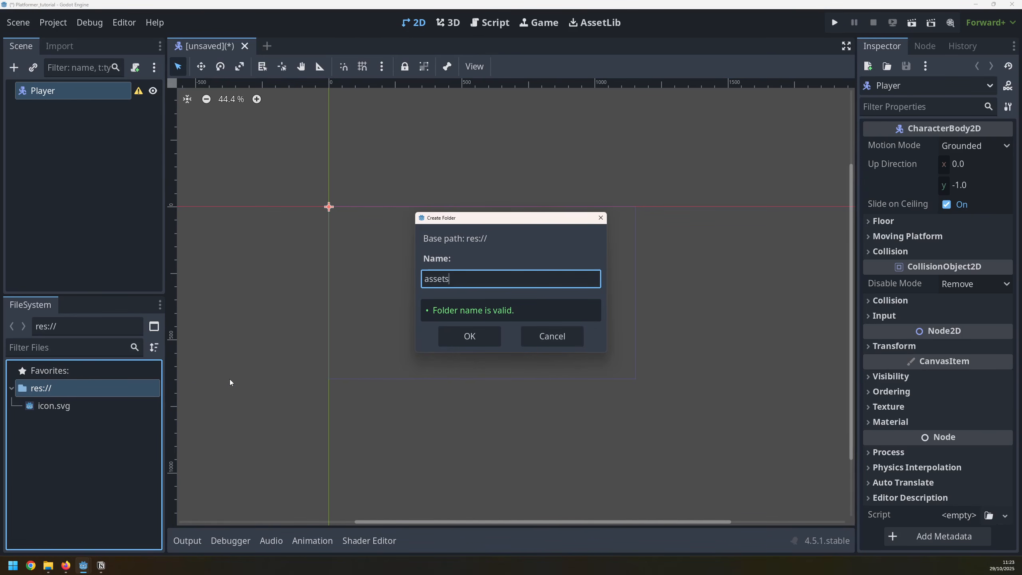
pyautogui.press('Return')
# Step: Create a subfolder named images inside the assets folder
pyautogui.rightClick(52, 410)
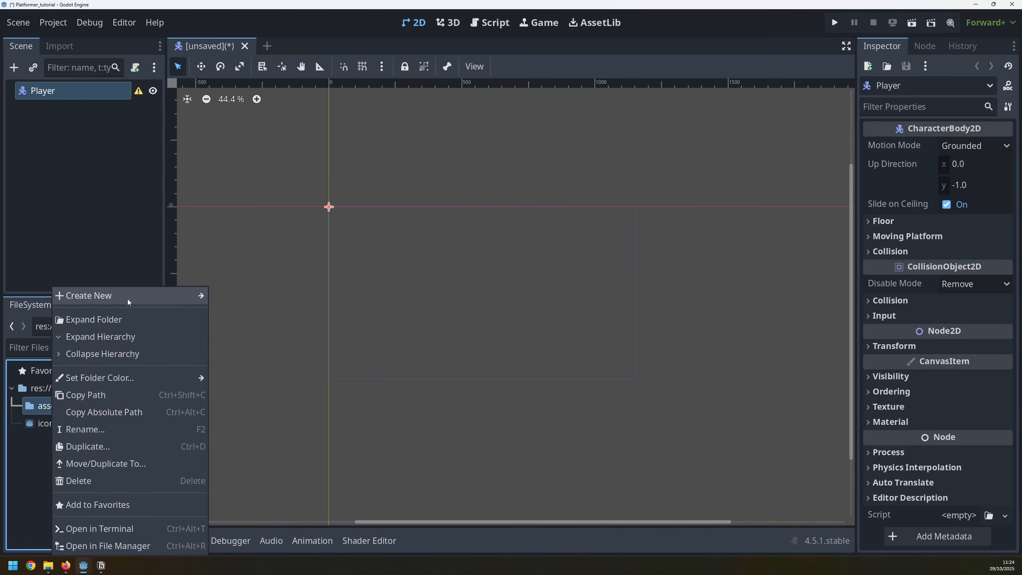
pyautogui.moveTo(128, 299)
pyautogui.click(245, 297)
pyautogui.write('images')
pyautogui.press('Return')
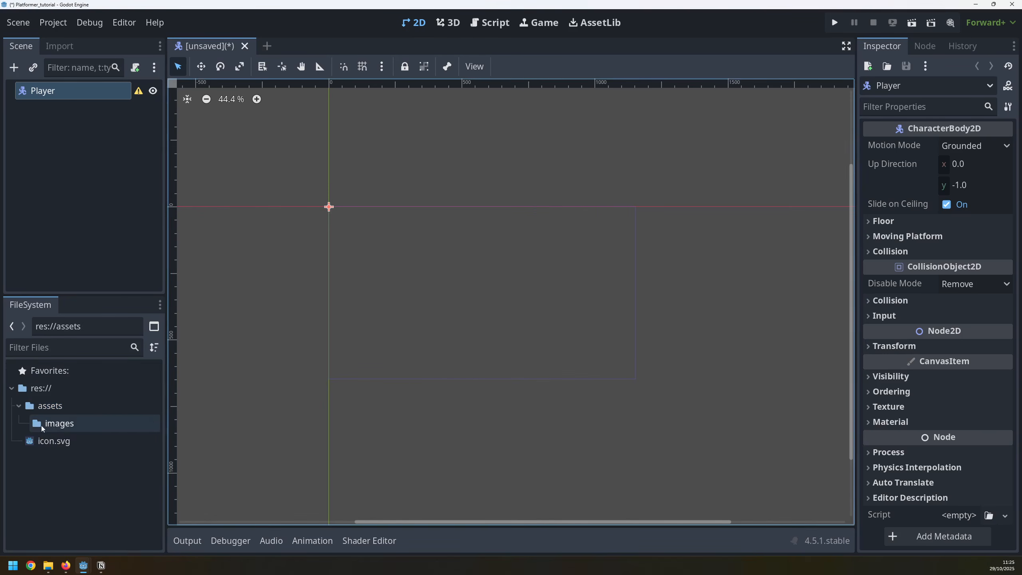
# Step: Create a subfolder named player inside the images folder
pyautogui.rightClick(50, 424)
pyautogui.moveTo(119, 295)
pyautogui.click(221, 296)
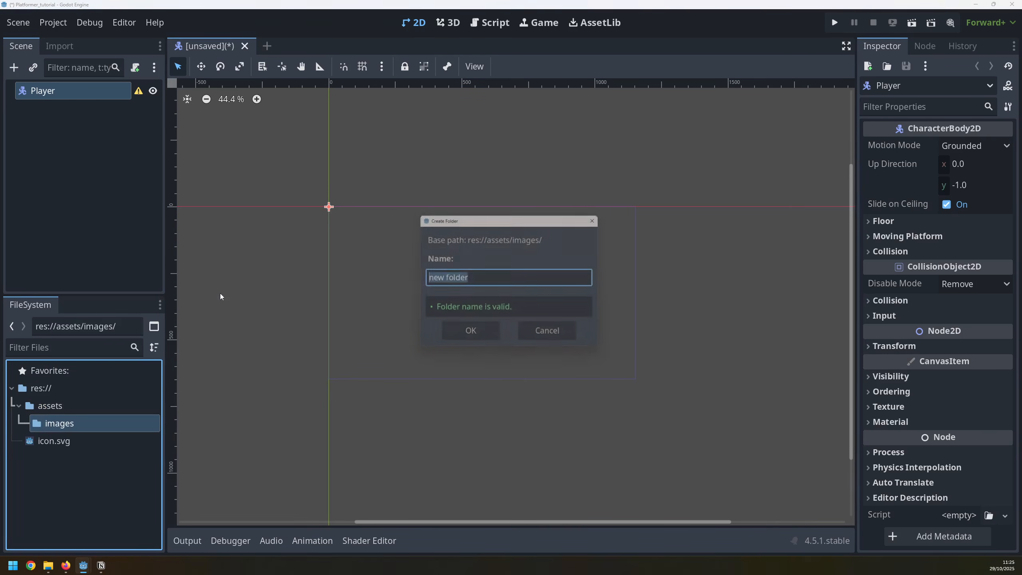
pyautogui.write('player')
pyautogui.press('Return')
# Step: Import the Hit, Idle, Jump and Run (32x32) sprite sheets from the downloaded Pink Man folder into the project's player folder
pyautogui.hotkey('alt', 'Tab')
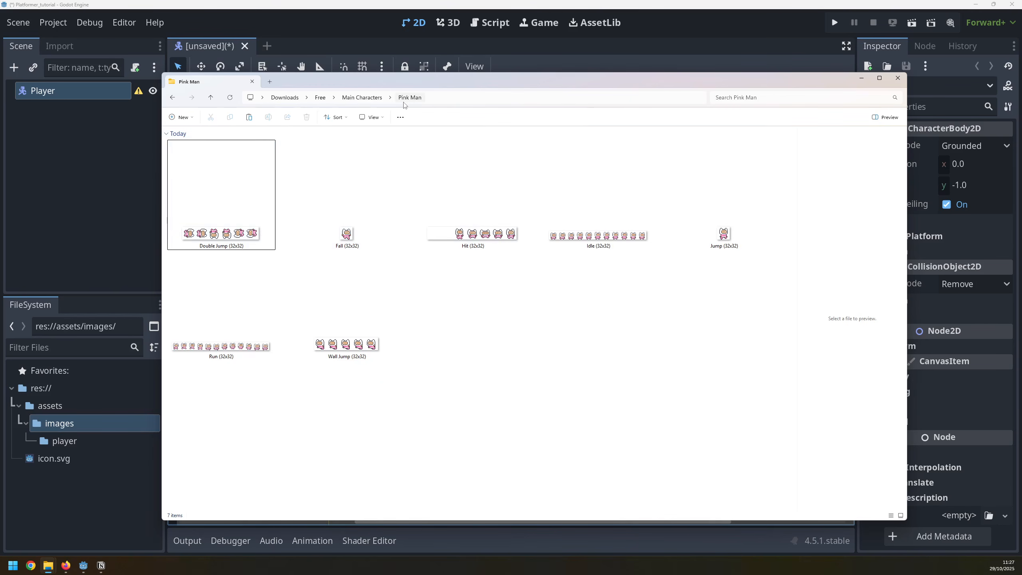
pyautogui.click(370, 241)
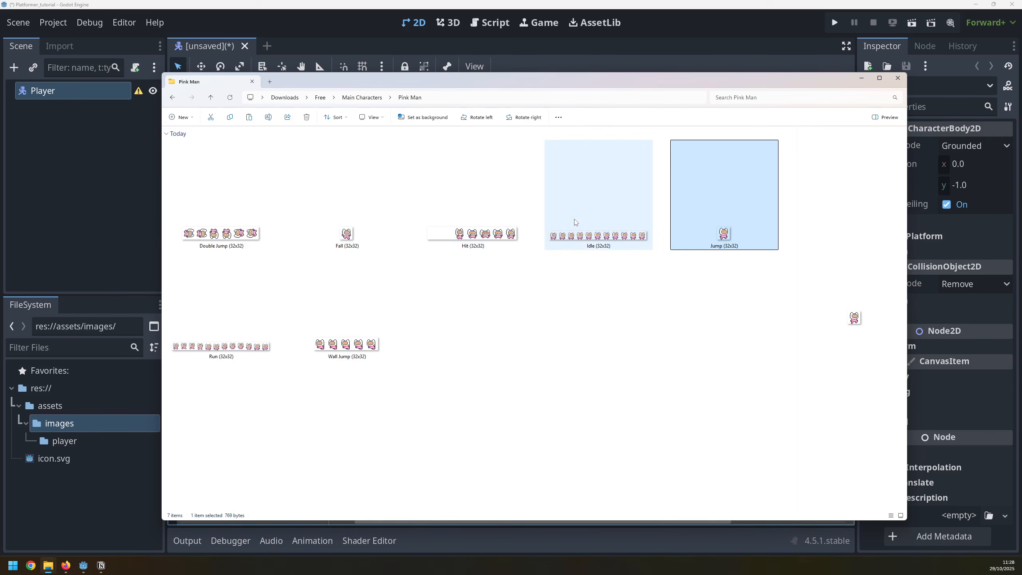
pyautogui.keyDown('ctrl'); pyautogui.click(575, 223); pyautogui.keyUp('ctrl')
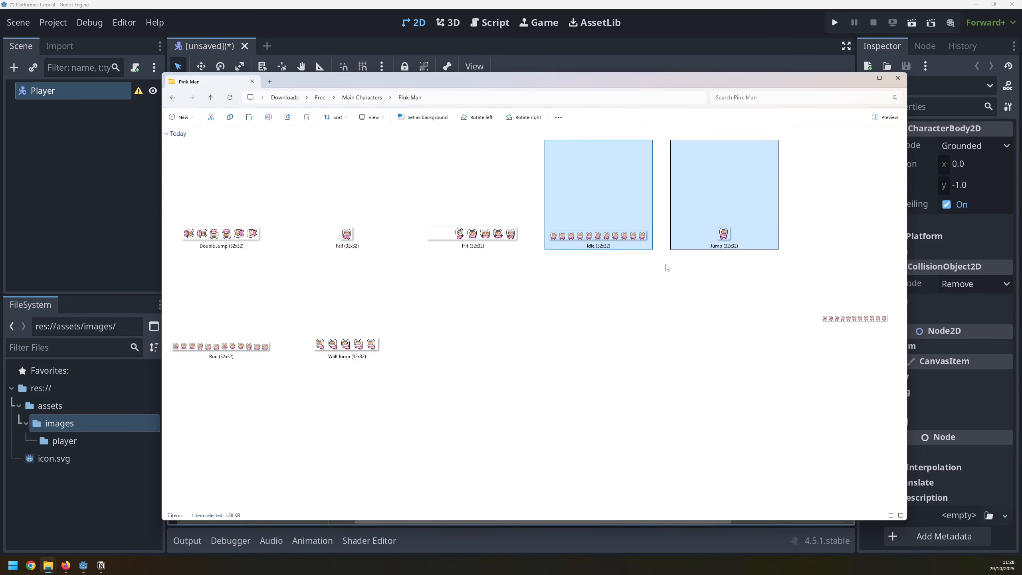
pyautogui.keyDown('ctrl'); pyautogui.click(479, 193); pyautogui.keyUp('ctrl')
pyautogui.keyDown('ctrl'); pyautogui.click(249, 346); pyautogui.keyUp('ctrl')
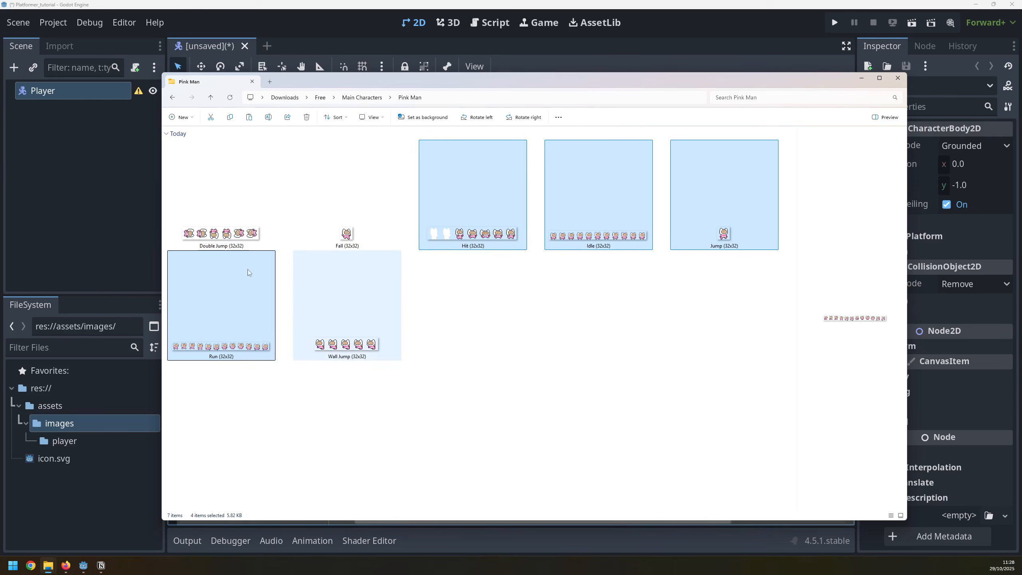
pyautogui.moveTo(248, 348); pyautogui.dragTo(66, 442)
pyautogui.click(80, 467)
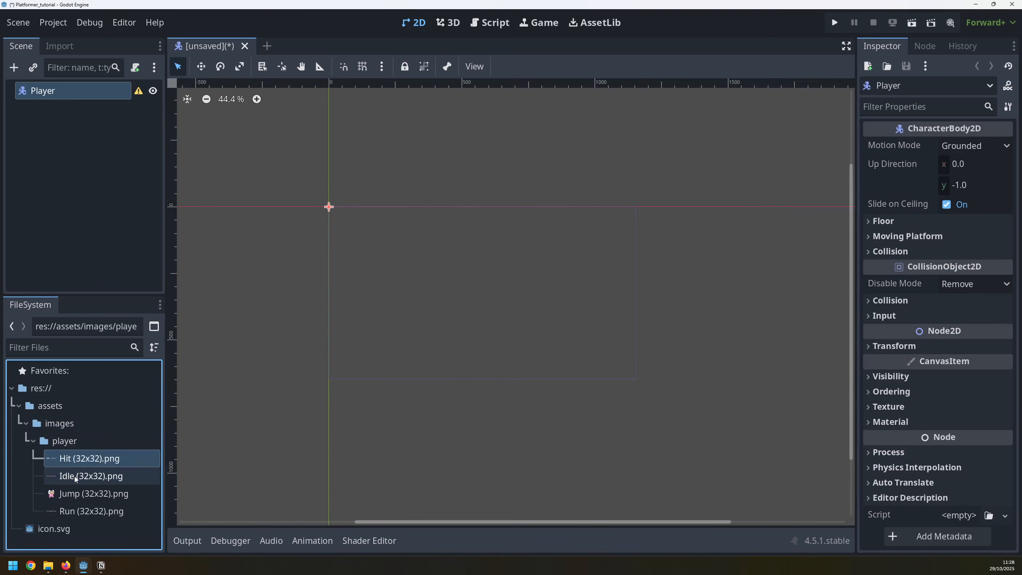
pyautogui.click(78, 477)
pyautogui.click(75, 492)
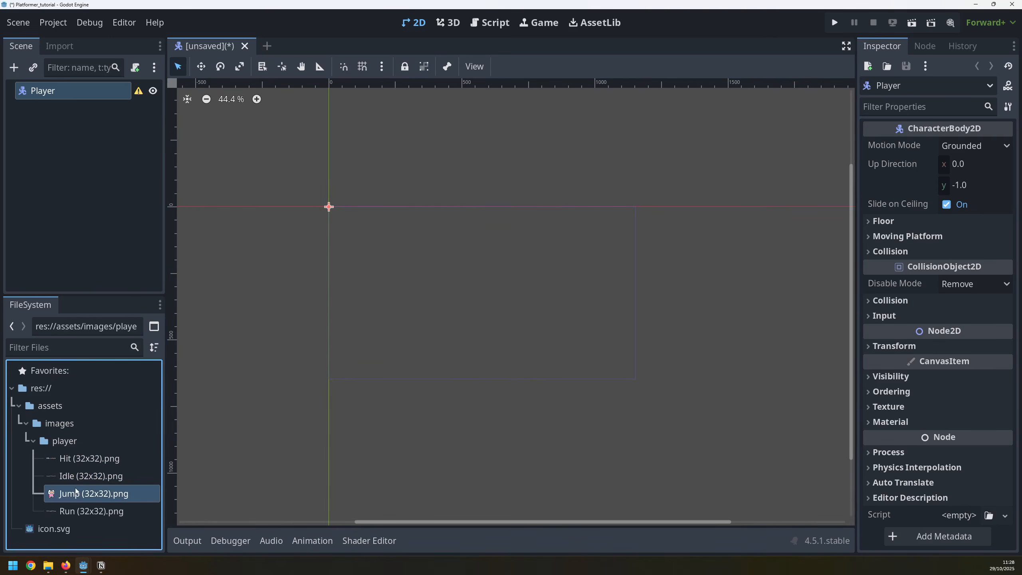
# Step: Add an AnimatedSprite2D node as a child of the Player node
pyautogui.rightClick(51, 97)
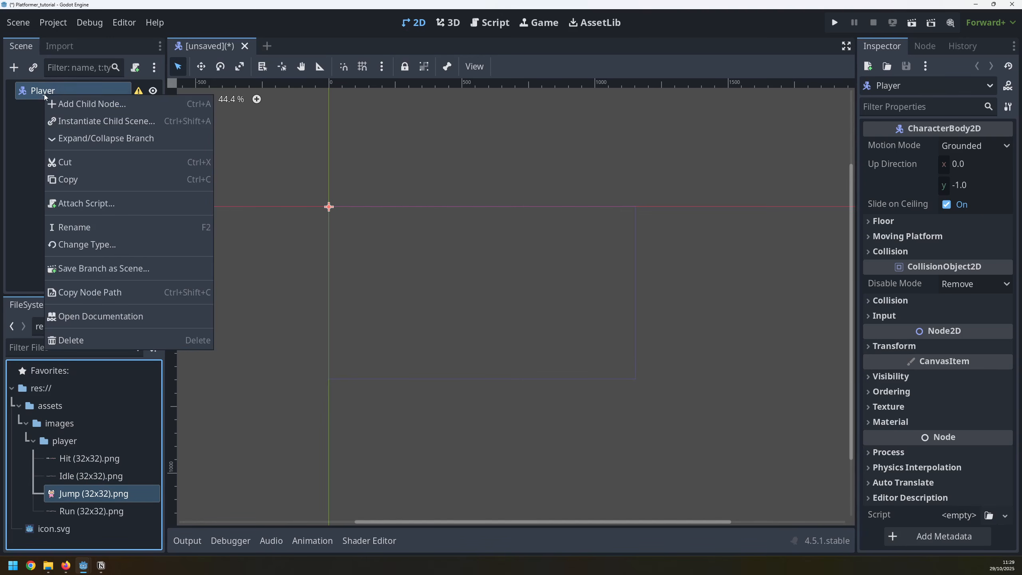
pyautogui.click(76, 103)
pyautogui.write('animatedsp')
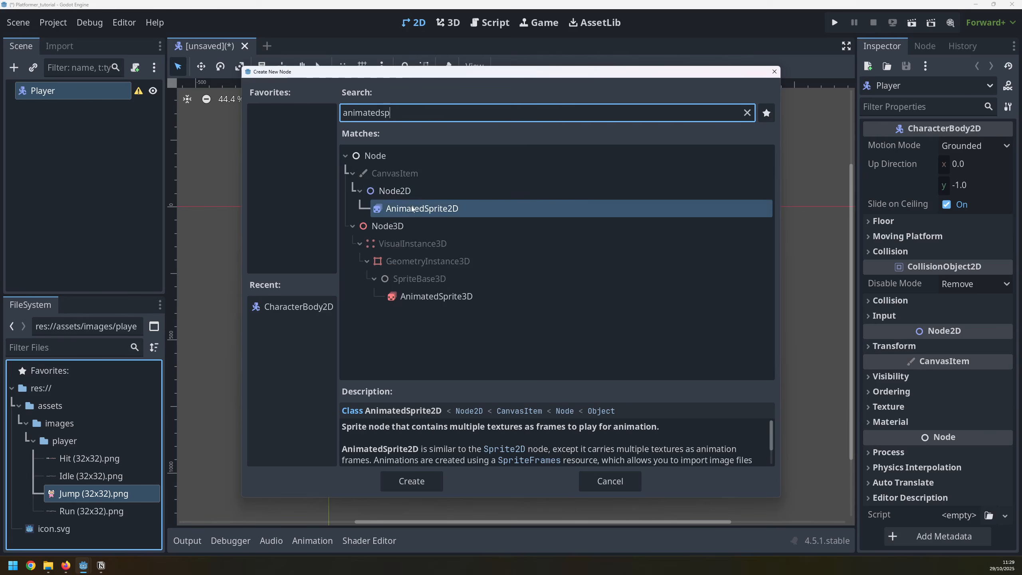
pyautogui.press('Return')
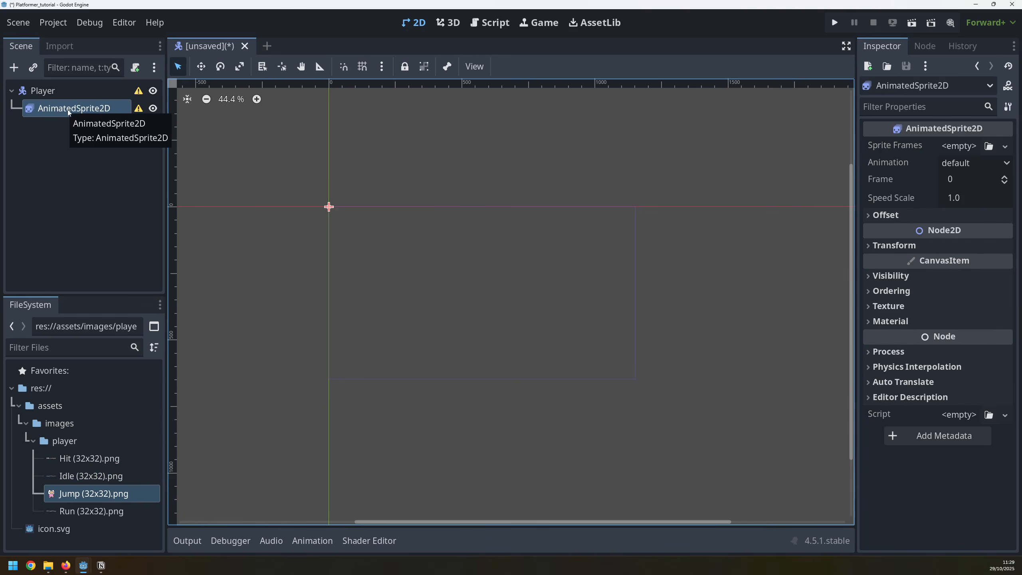
# Step: Assign a new SpriteFrames resource to the AnimatedSprite2D and open it for editing
pyautogui.click(977, 149)
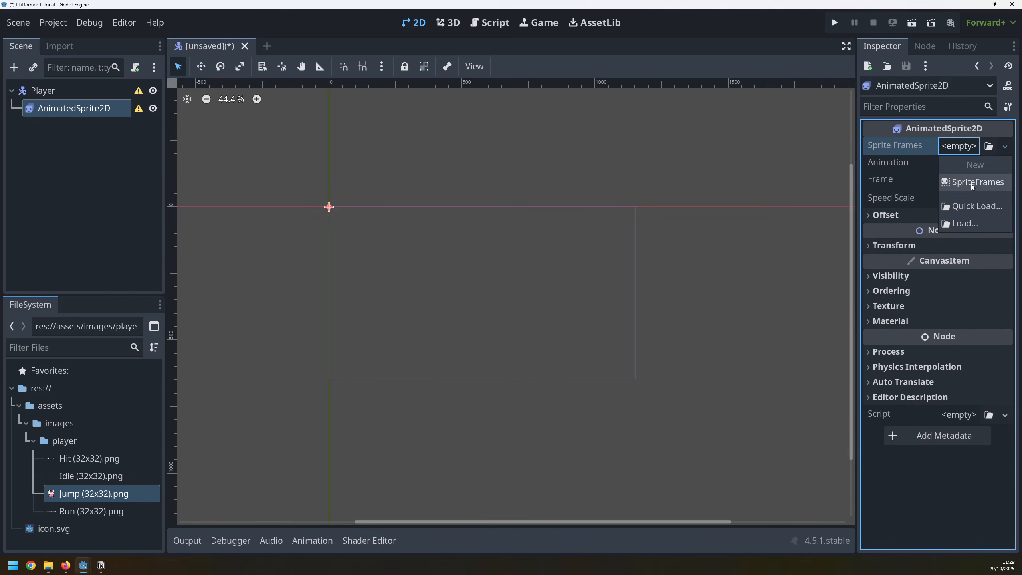
pyautogui.click(972, 183)
pyautogui.click(970, 147)
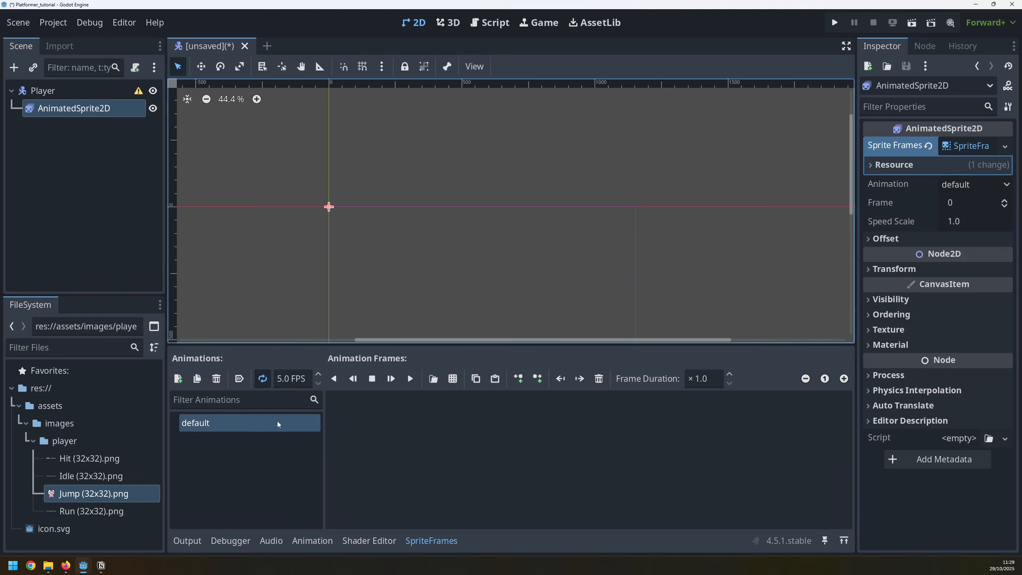
# Step: Rename the default animation to idle
pyautogui.doubleClick(200, 424)
pyautogui.hotkey('ctrl', 'a')
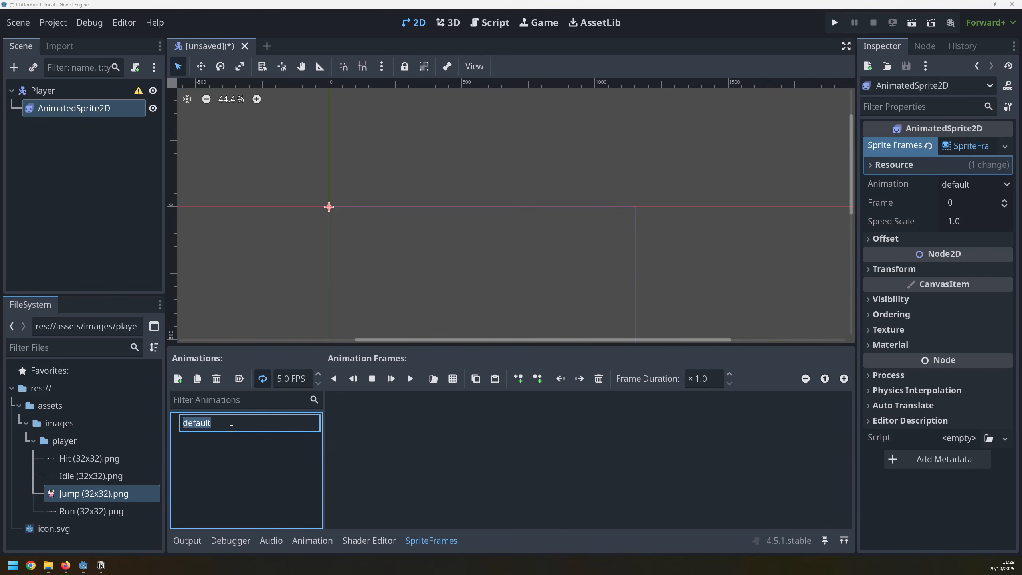
pyautogui.write('idle')
pyautogui.press('Return')
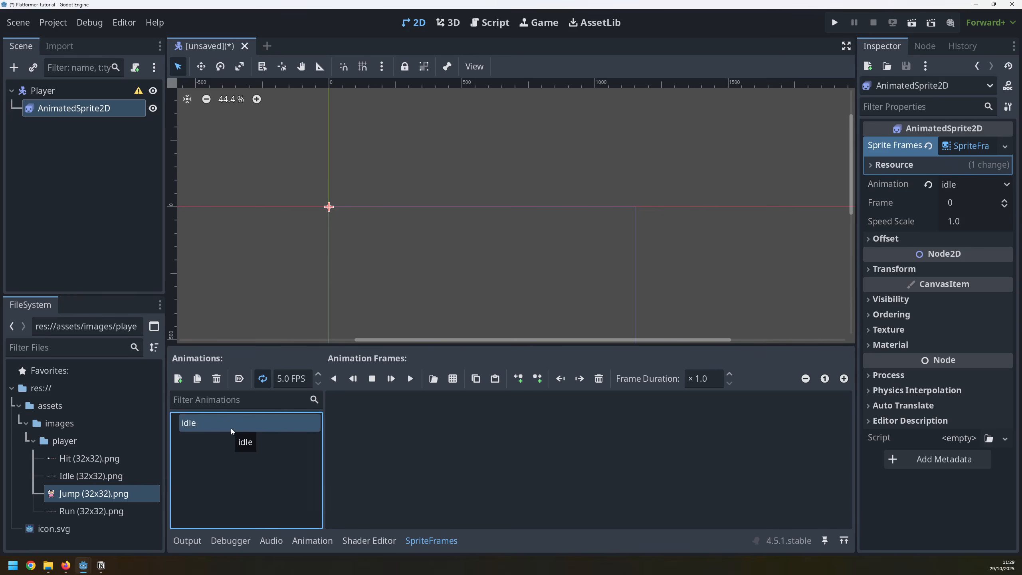
# Step: Load Idle (32x32).png from assets/images/player as a sprite sheet for the idle animation's frames
pyautogui.click(87, 478)
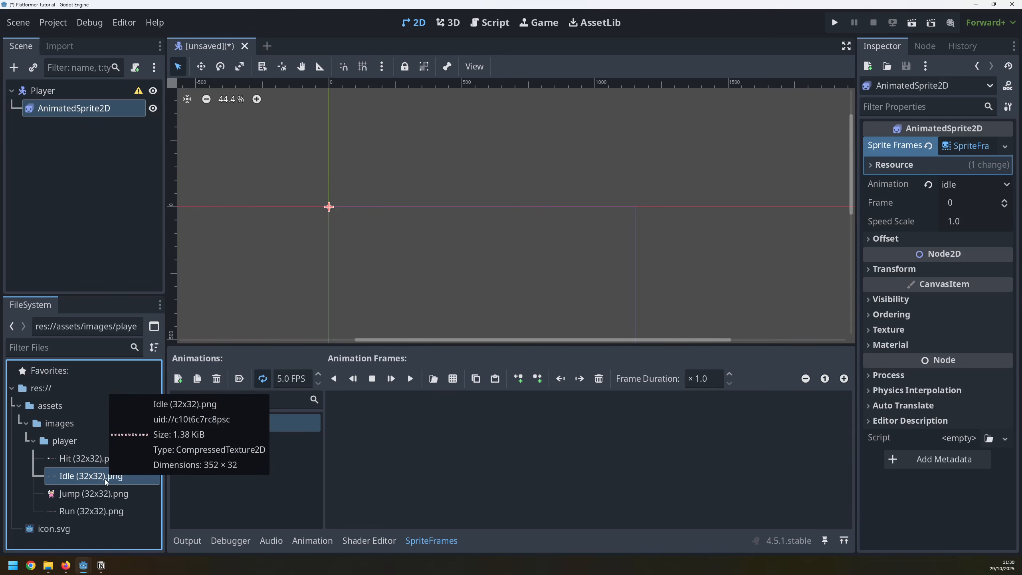
pyautogui.click(453, 379)
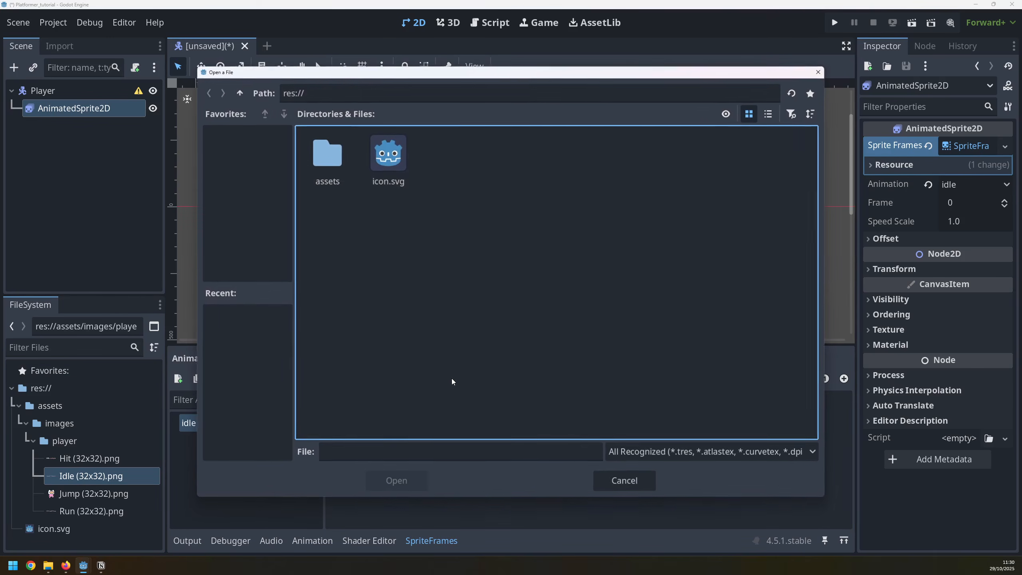
pyautogui.doubleClick(333, 171)
pyautogui.doubleClick(330, 189)
pyautogui.doubleClick(331, 168)
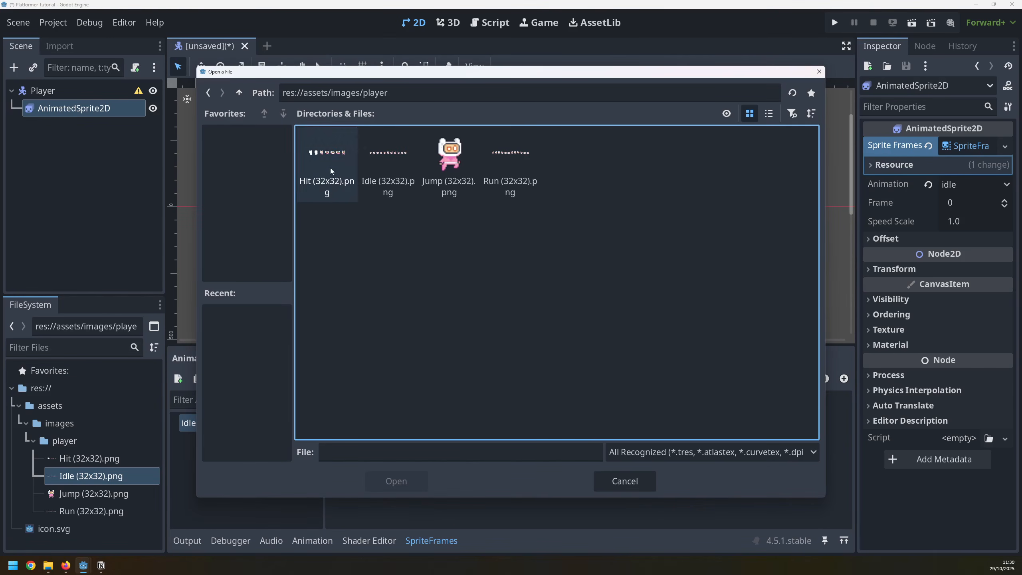
pyautogui.doubleClick(386, 159)
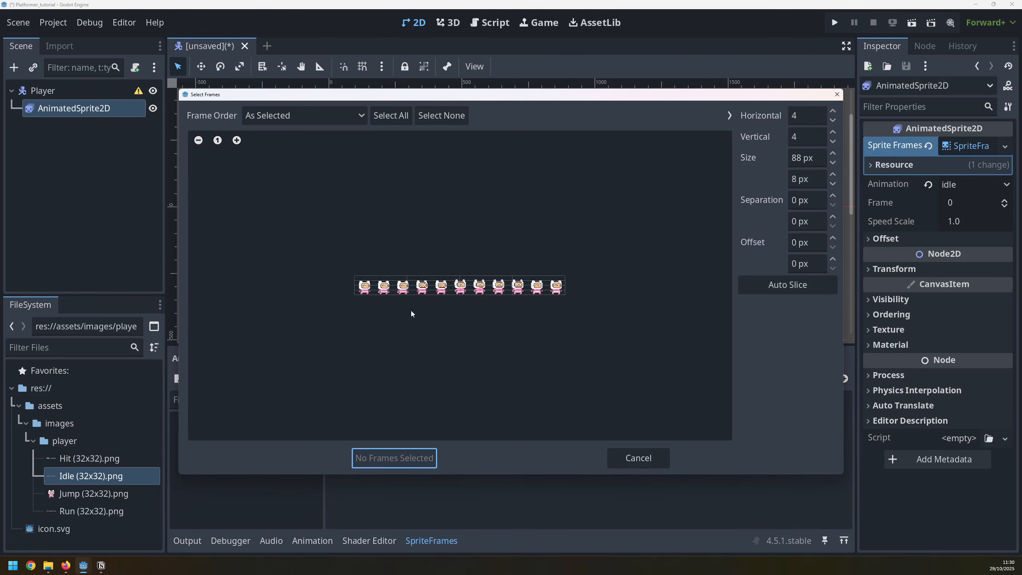
pyautogui.scroll(2, 417, 283)
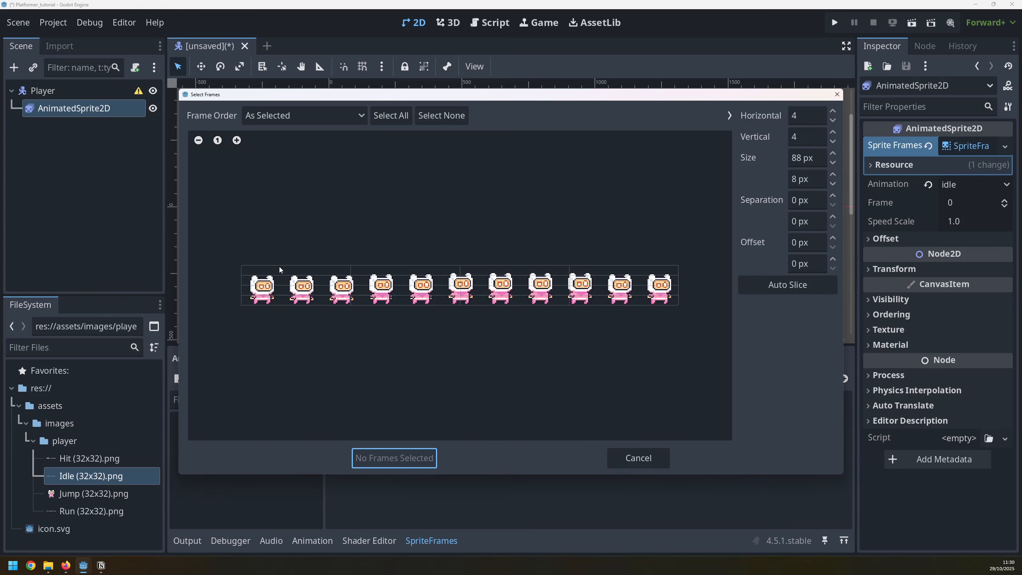
# Step: Slice the idle sheet into 11 horizontal by 1 vertical cells and add all 11 frames to the idle animation
pyautogui.click(807, 137)
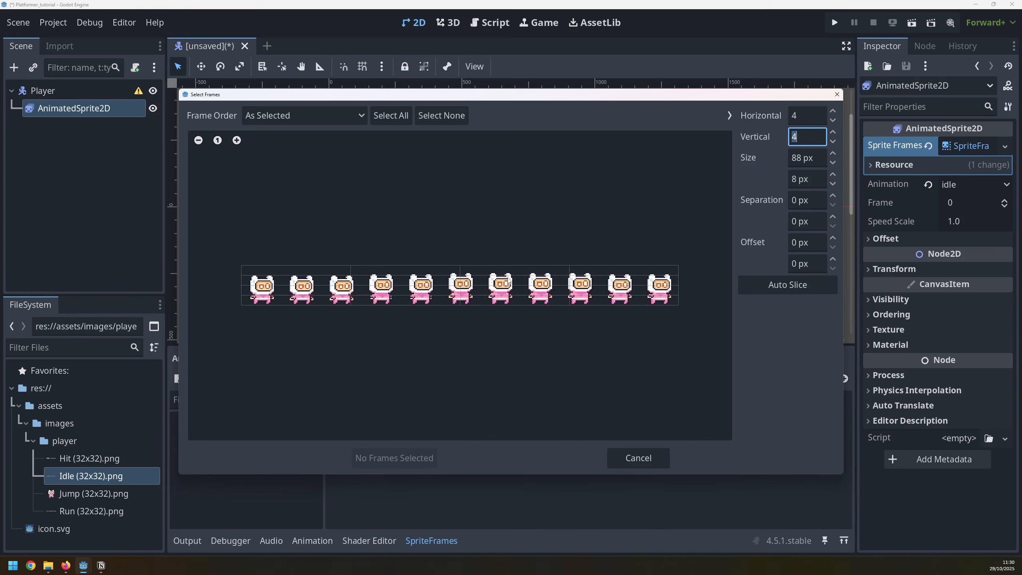
pyautogui.click(795, 115)
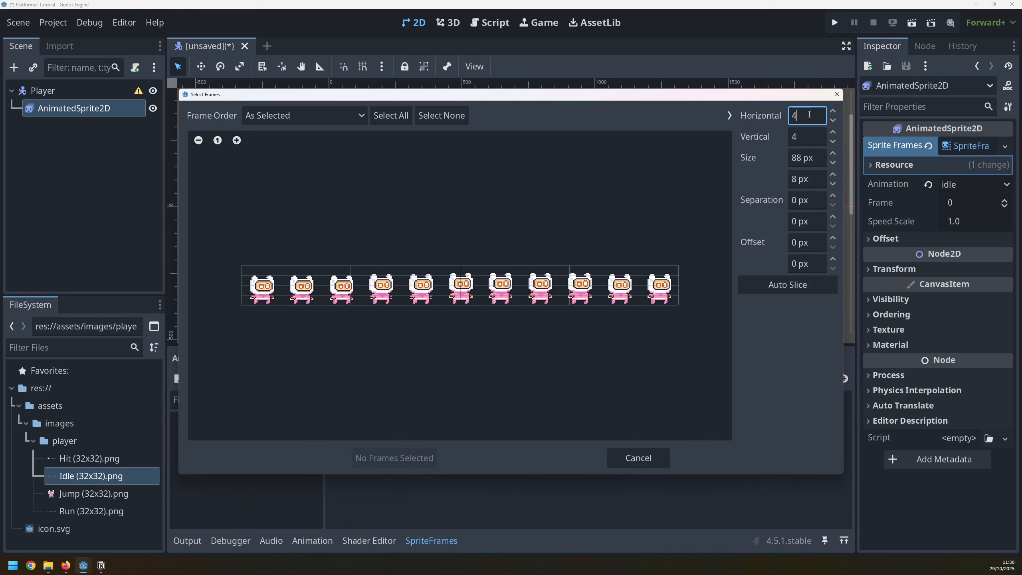
pyautogui.write('11')
pyautogui.click(799, 133)
pyautogui.write('1')
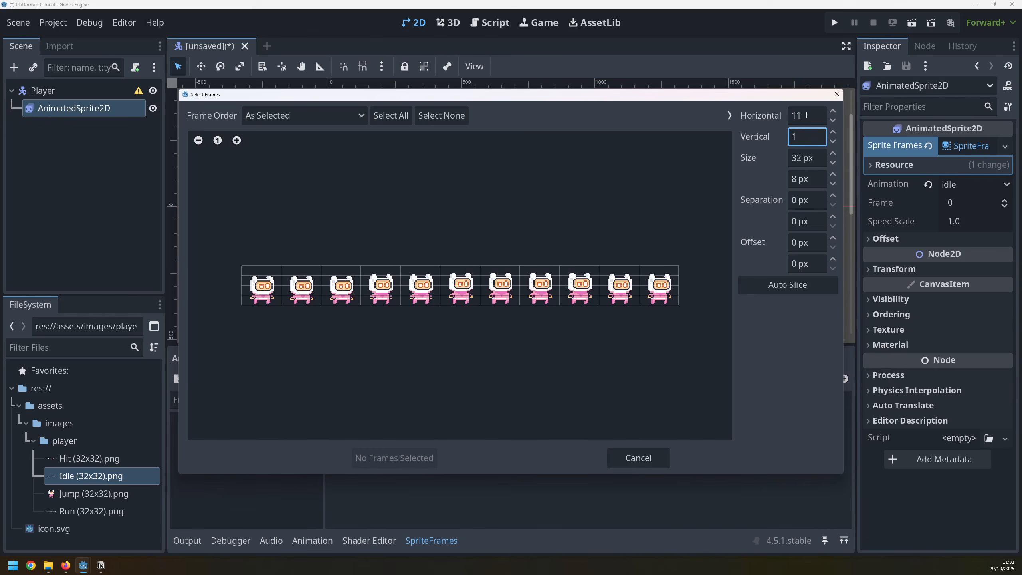
pyautogui.click(807, 116)
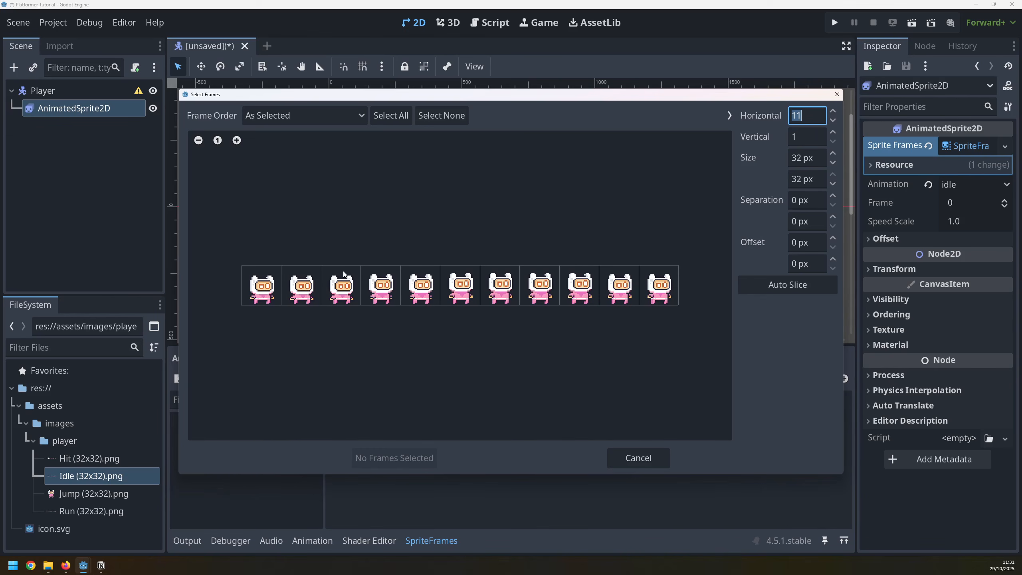
pyautogui.moveTo(262, 293); pyautogui.dragTo(668, 284)
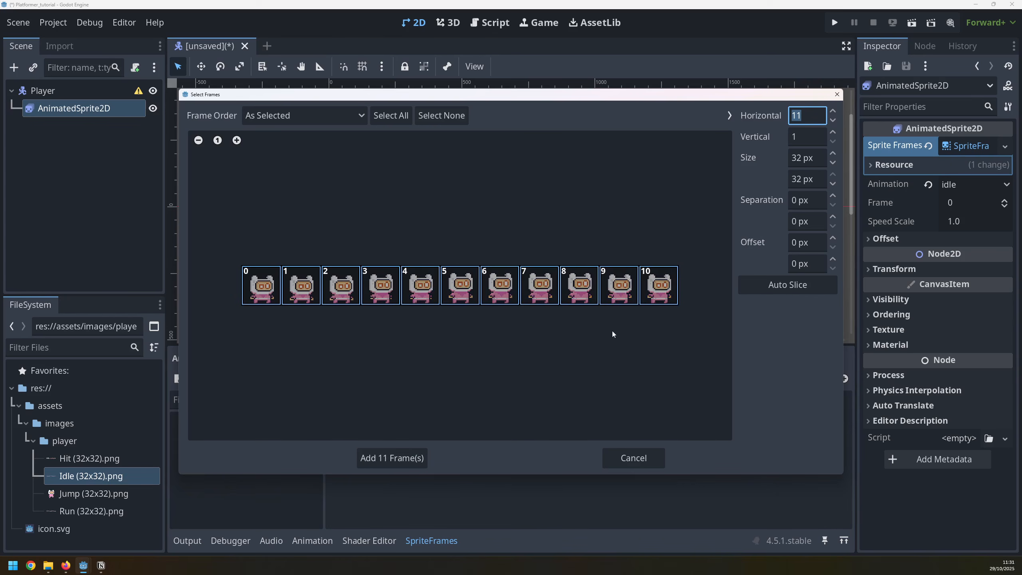
pyautogui.click(377, 460)
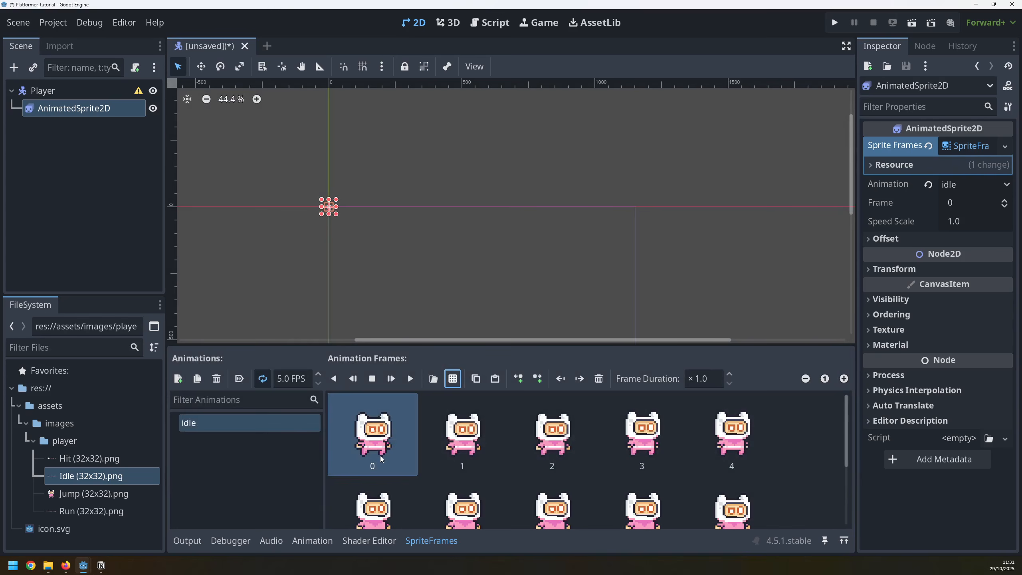
# Step: Set the Player node's transform scale to 3 on both axes
pyautogui.scroll(6, 334, 218)
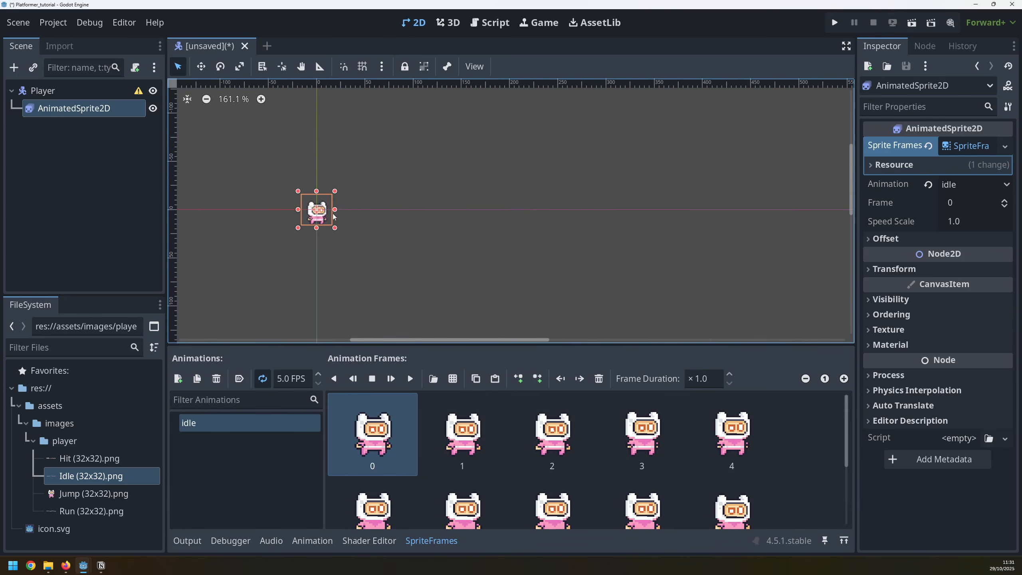
pyautogui.scroll(6, 334, 218)
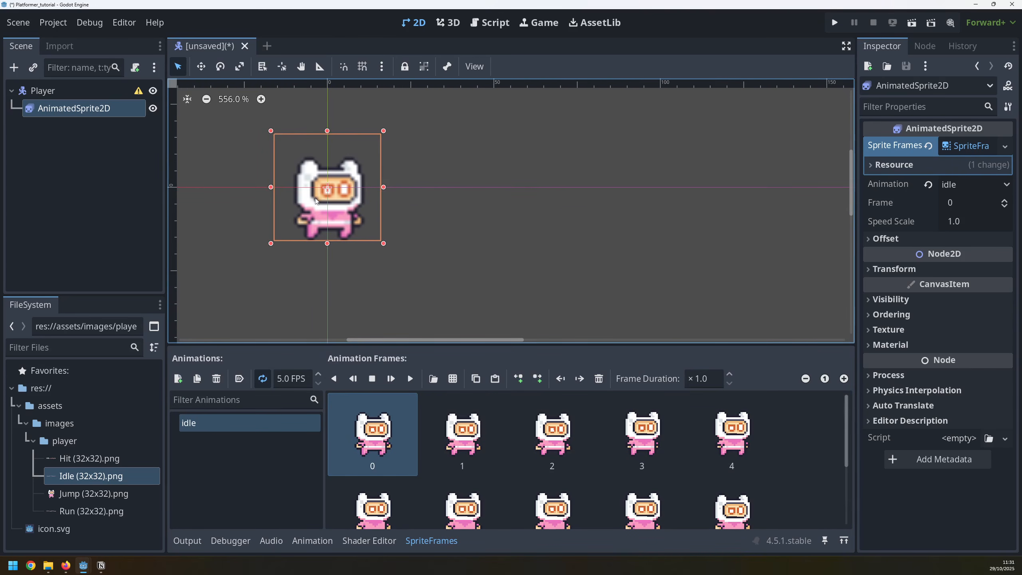
pyautogui.scroll(-11, 334, 197)
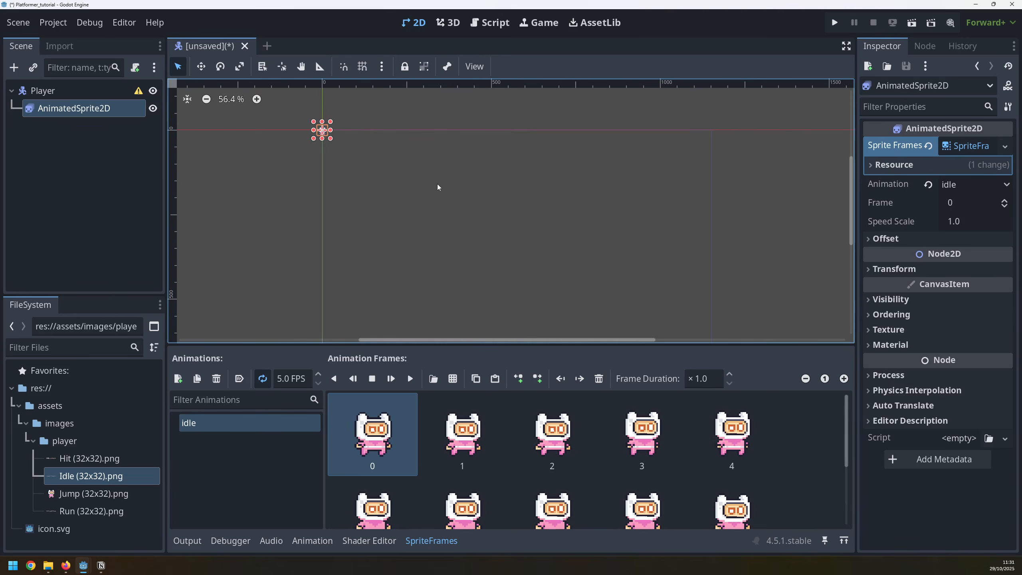
pyautogui.scroll(11, 321, 133)
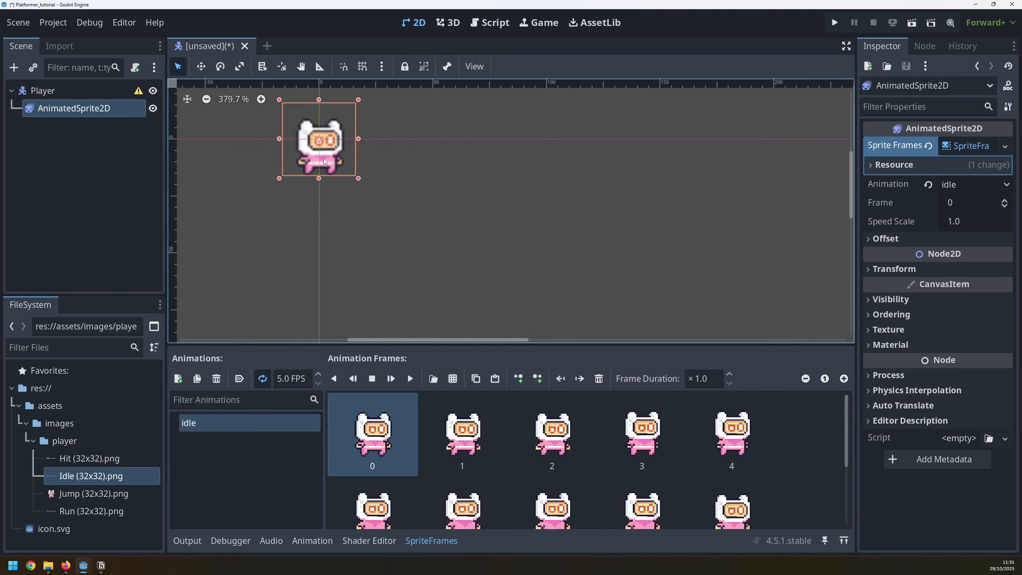
pyautogui.click(55, 91)
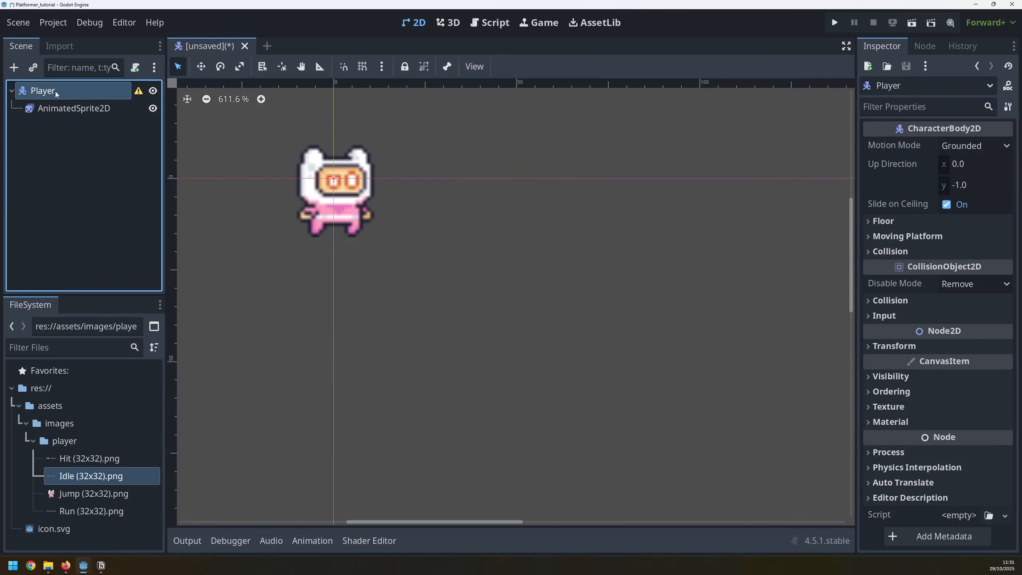
pyautogui.click(882, 346)
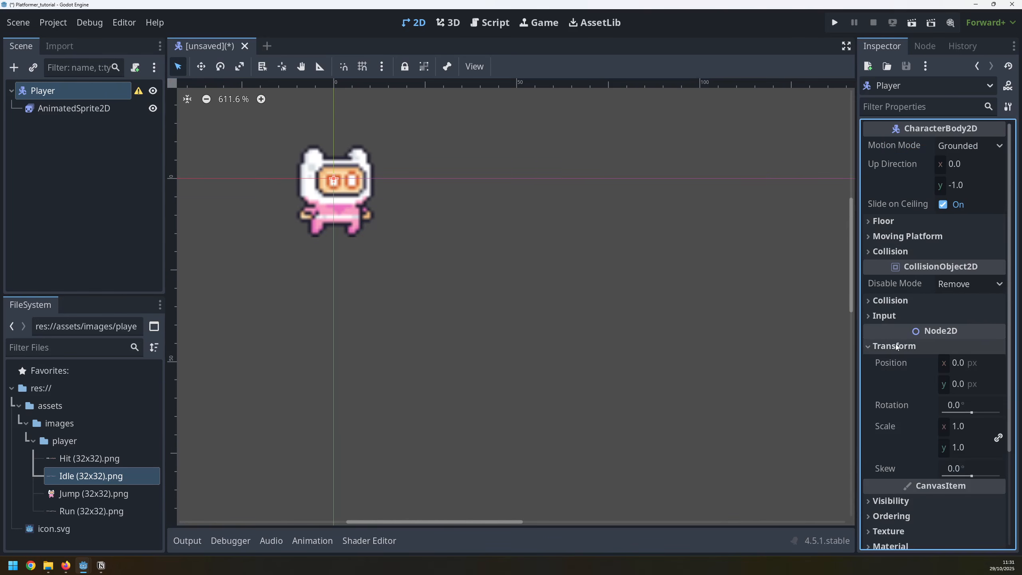
pyautogui.click(960, 425)
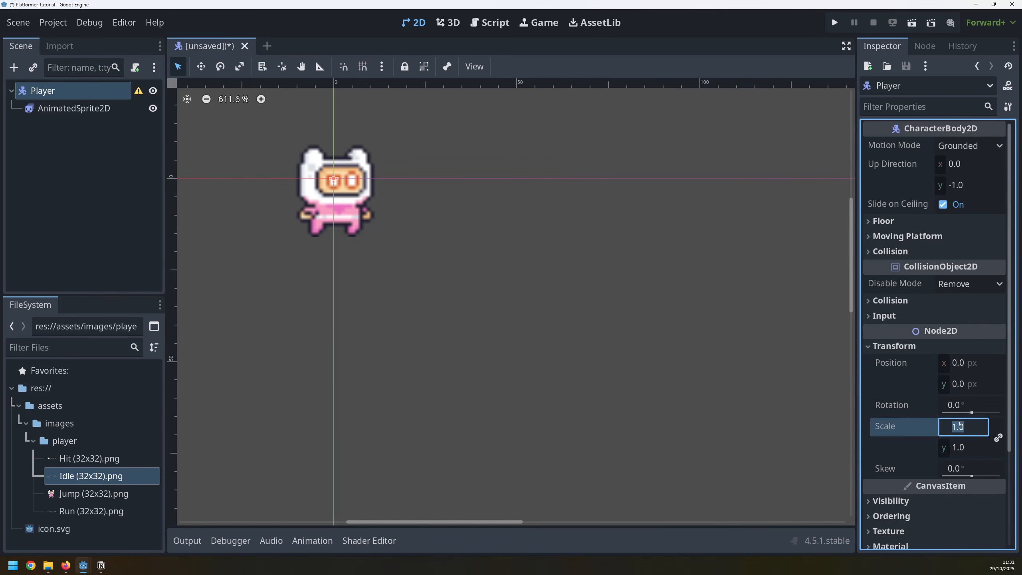
pyautogui.write('3')
pyautogui.press('Return')
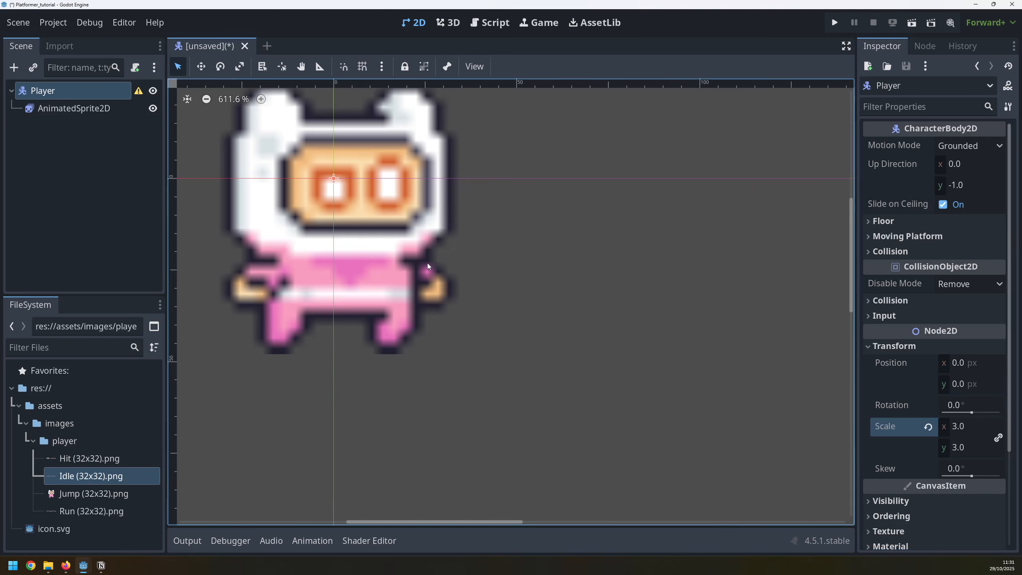
pyautogui.moveTo(350, 161); pyautogui.dragTo(404, 226, button='middle')
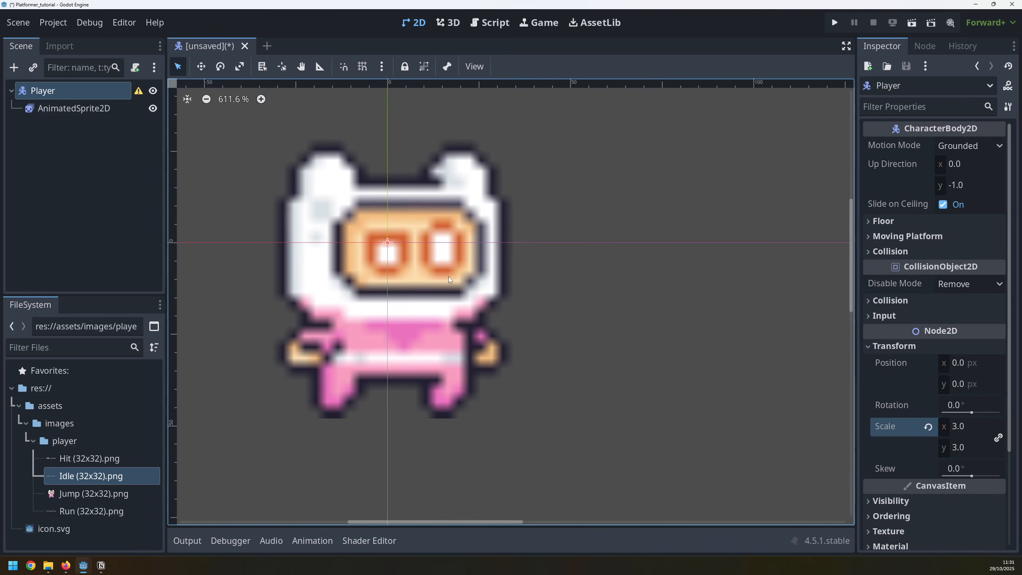
# Step: Set the AnimatedSprite2D's texture filter to Nearest
pyautogui.click(81, 110)
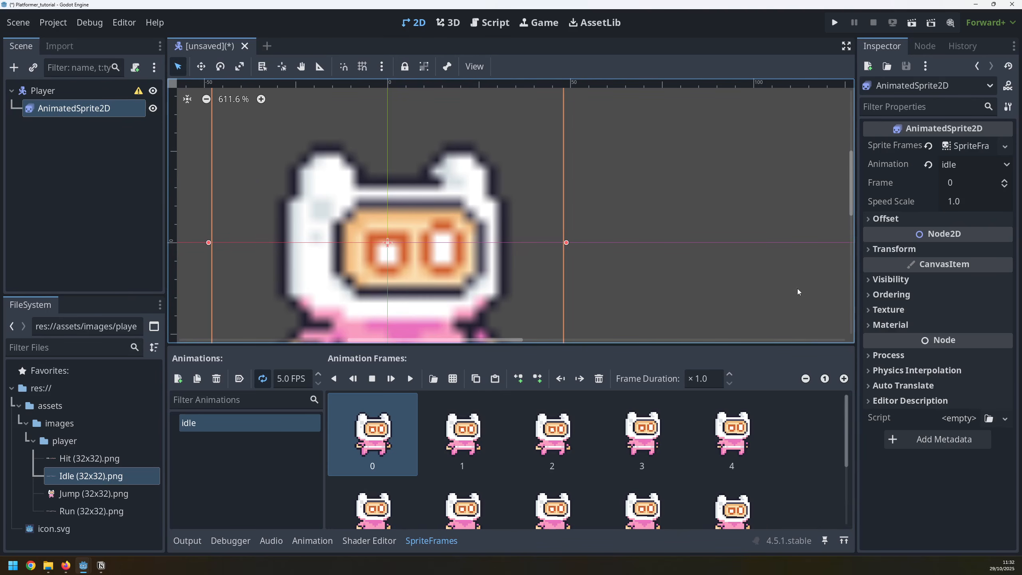
pyautogui.click(885, 310)
pyautogui.click(964, 328)
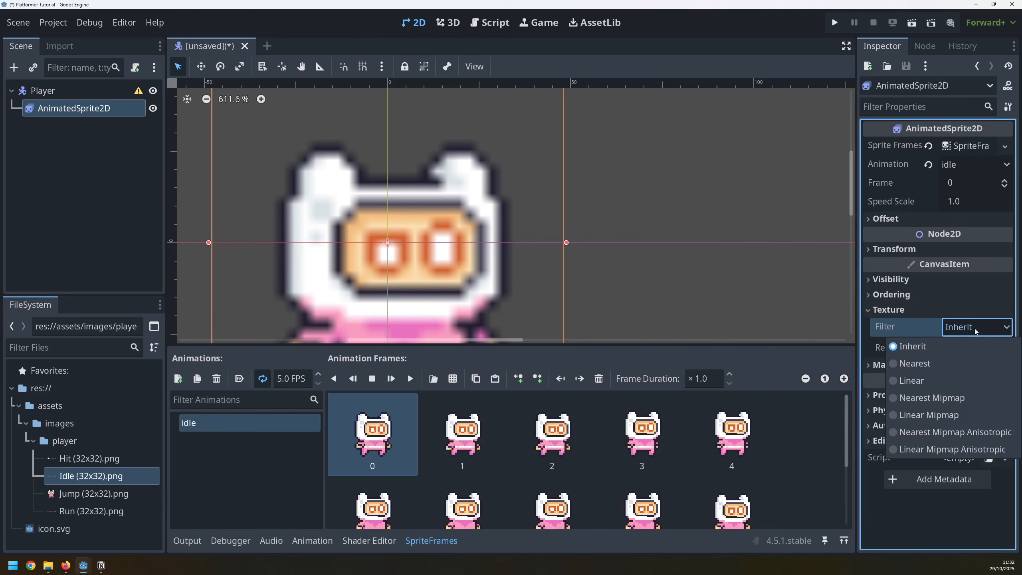
pyautogui.click(913, 364)
pyautogui.moveTo(438, 224); pyautogui.dragTo(487, 173, button='middle')
pyautogui.scroll(-5, 471, 220)
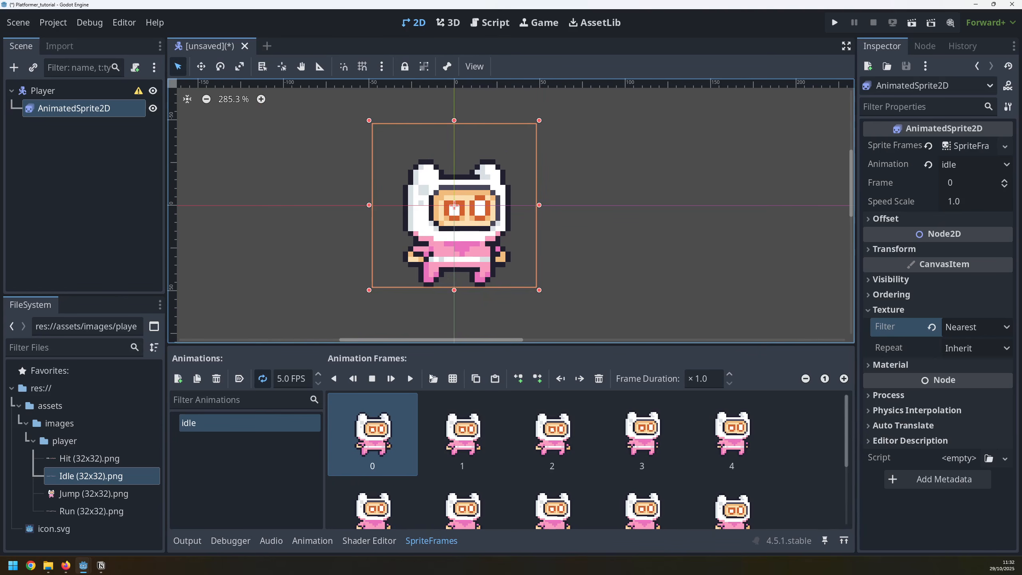
# Step: Preview the idle animation, then check the pack's stated animation speed on the Pixel Adventure page in the browser and return to Godot
pyautogui.click(412, 380)
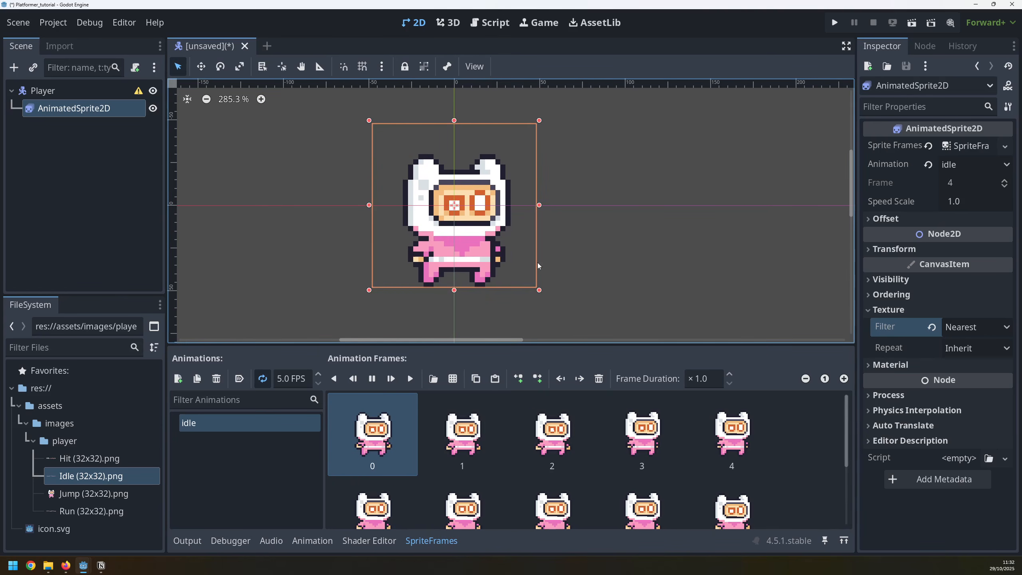
pyautogui.hotkey('alt', 'Tab')
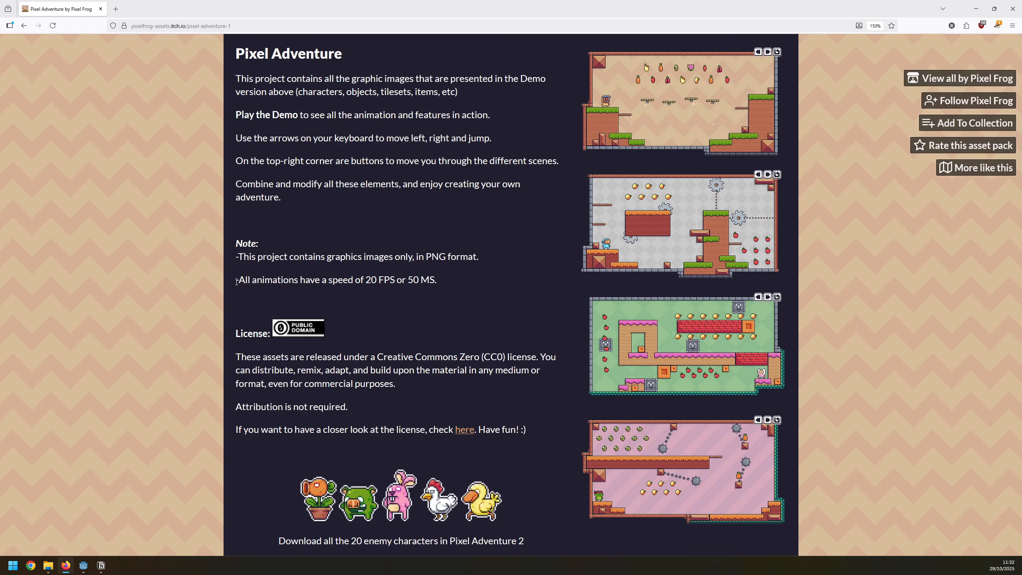
pyautogui.moveTo(239, 280); pyautogui.dragTo(390, 281)
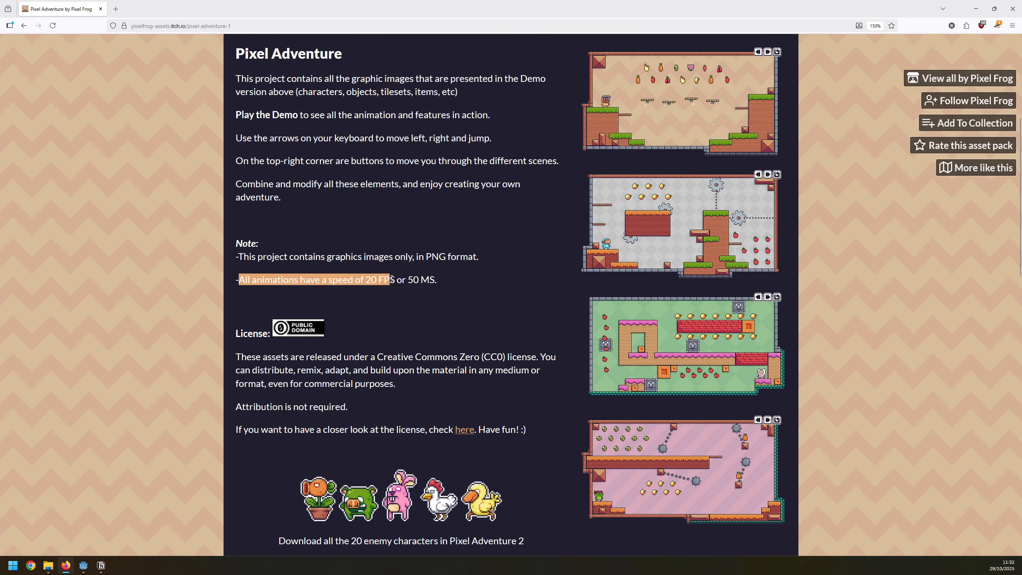
pyautogui.hotkey('alt', 'Tab')
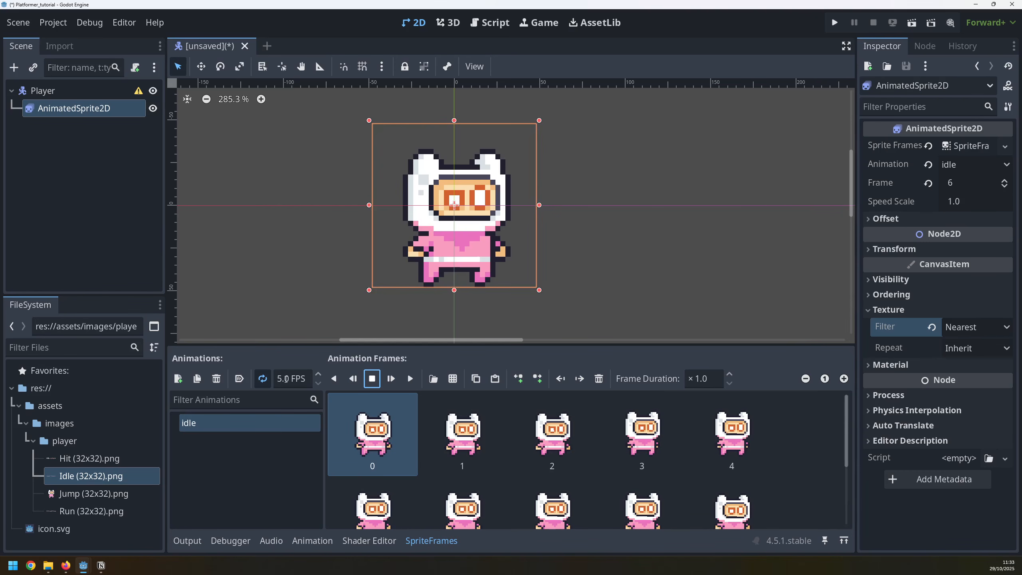
# Step: Set the idle animation's speed to 20 FPS and preview its playback
pyautogui.click(303, 378)
pyautogui.moveTo(303, 378); pyautogui.dragTo(263, 377)
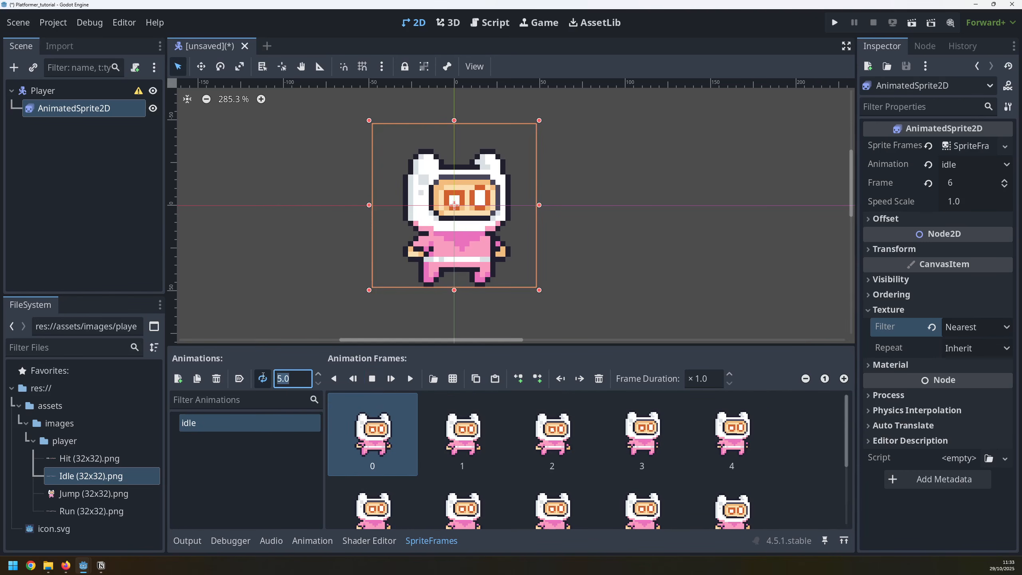
pyautogui.write('20')
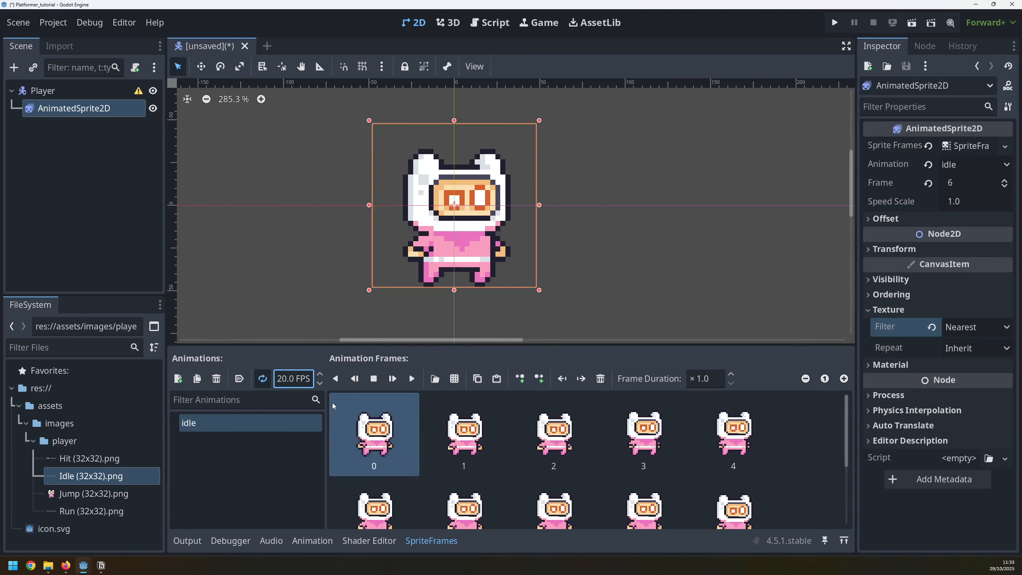
pyautogui.click(411, 379)
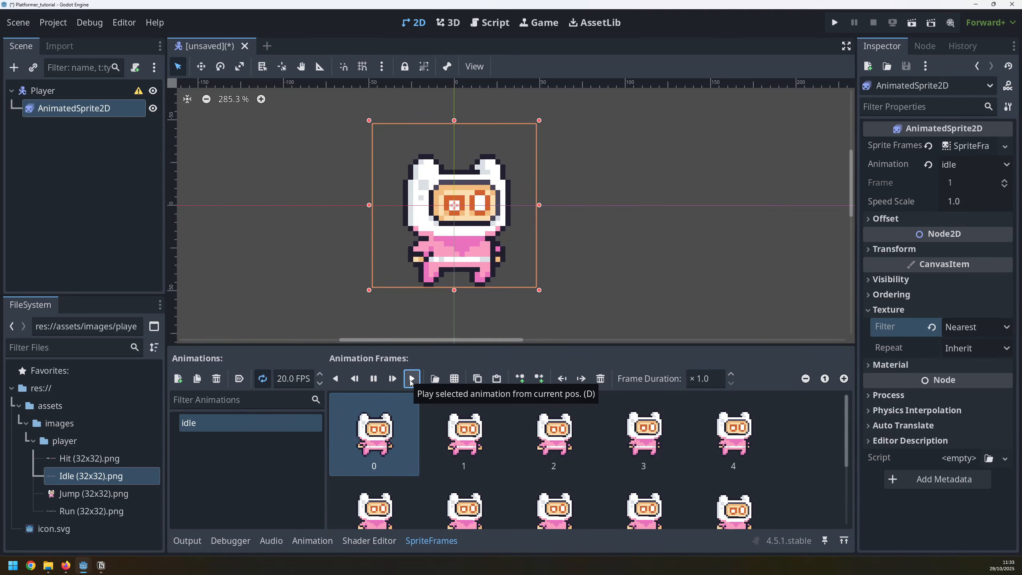
pyautogui.click(373, 379)
# Step: Add a new animation named jump and insert Jump (32x32).png from the project's player folder as its frame
pyautogui.click(177, 378)
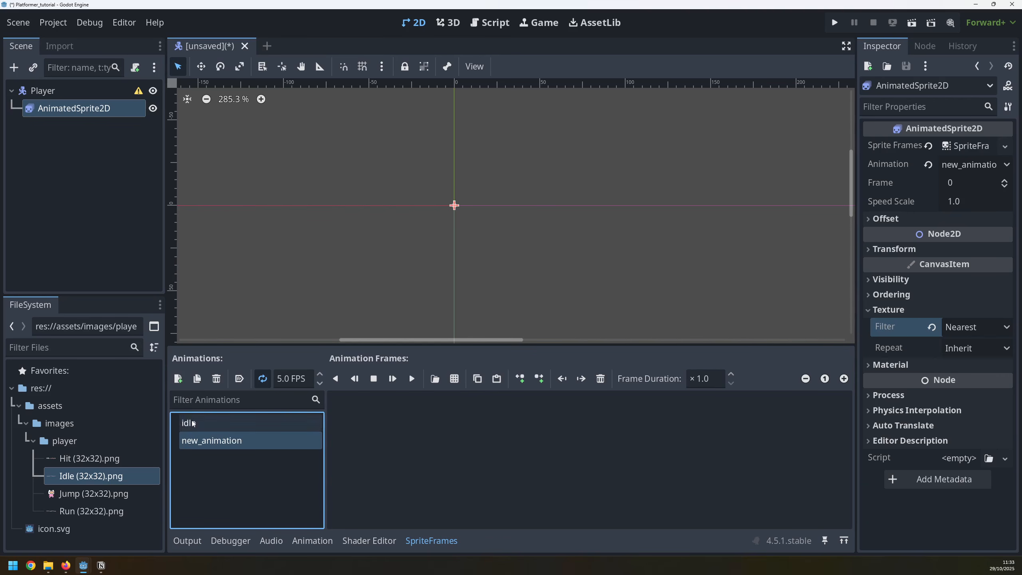
pyautogui.doubleClick(201, 441)
pyautogui.click(201, 441)
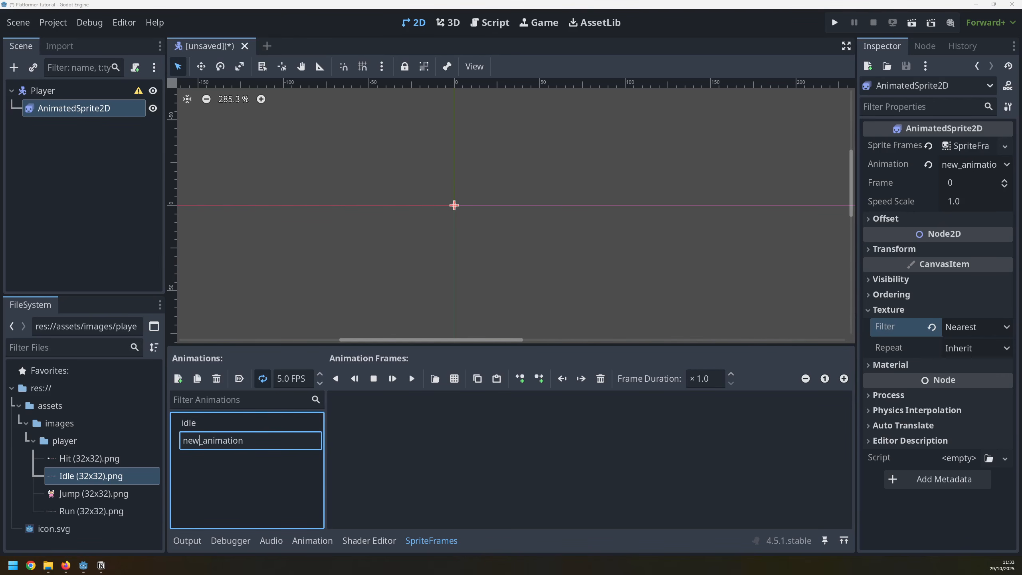
pyautogui.doubleClick(201, 441)
pyautogui.write('jump')
pyautogui.press('Return')
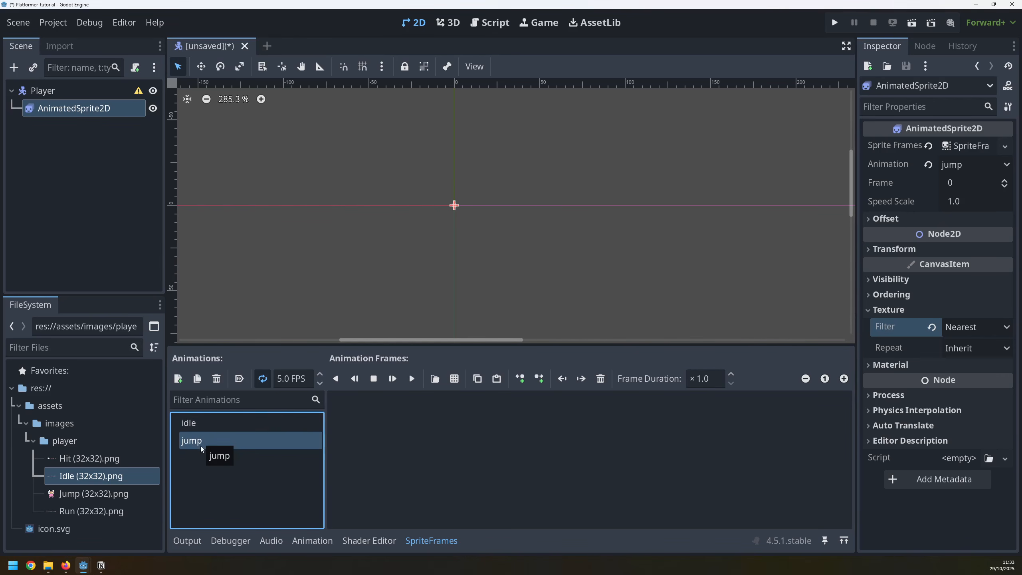
pyautogui.click(58, 497)
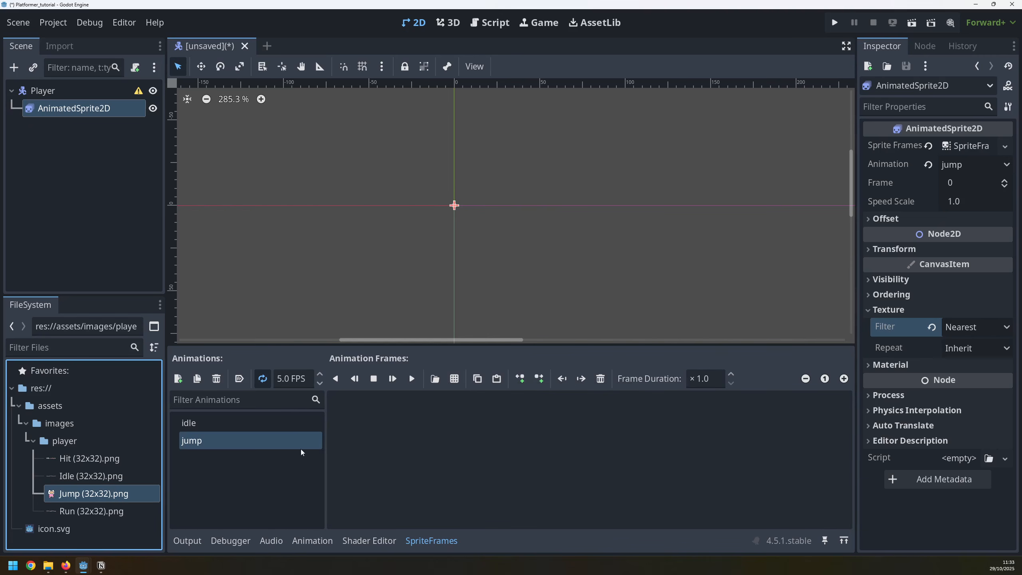
pyautogui.moveTo(84, 499); pyautogui.dragTo(370, 431)
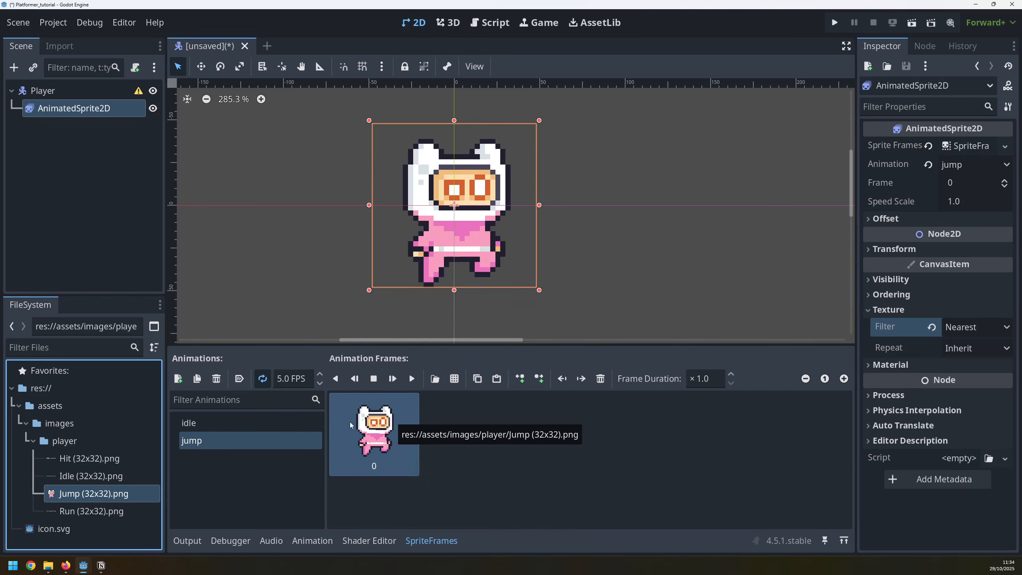
# Step: Set the jump animation's speed to 20 FPS
pyautogui.moveTo(304, 379); pyautogui.dragTo(276, 379)
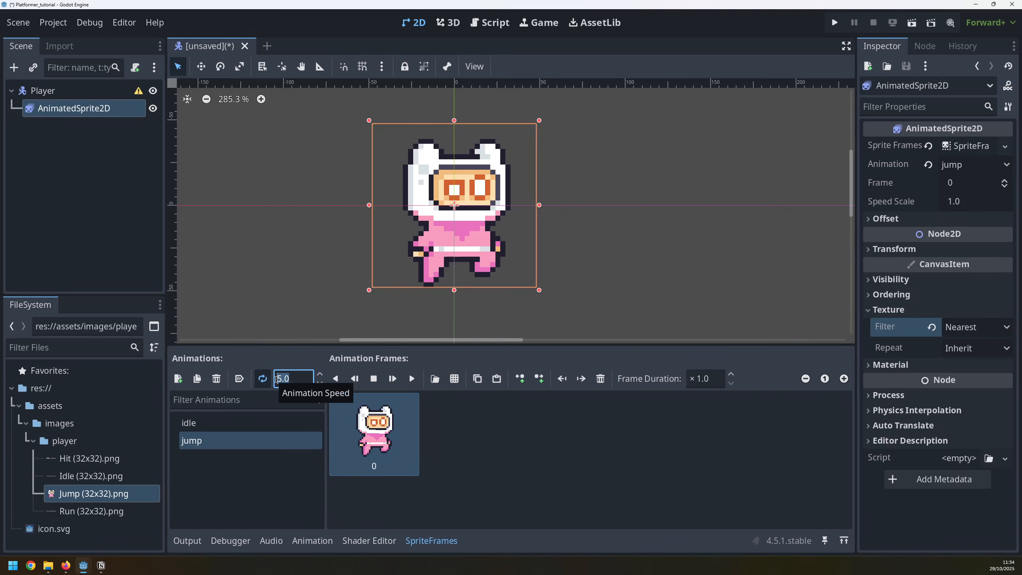
pyautogui.write('20')
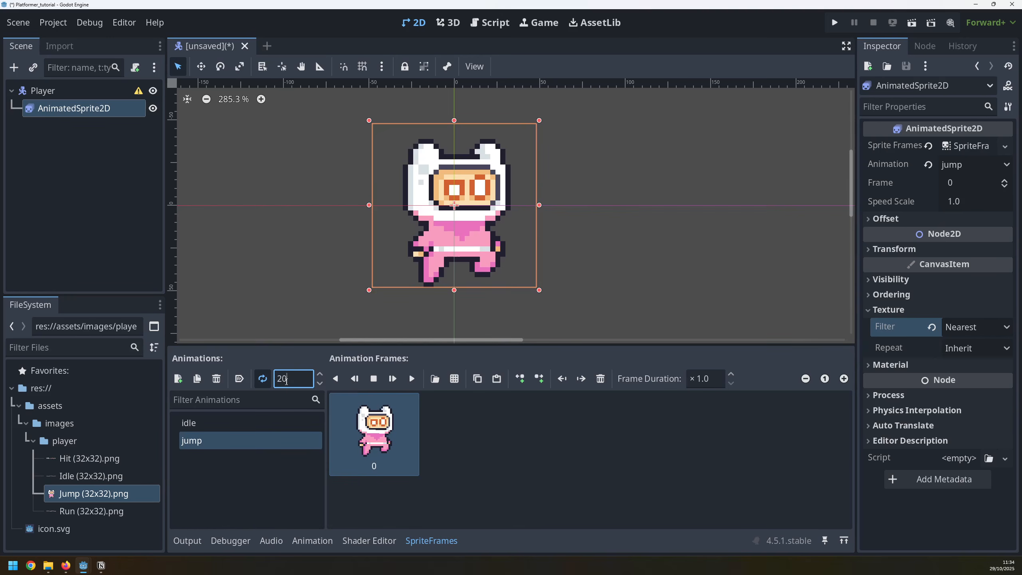
pyautogui.press('Return')
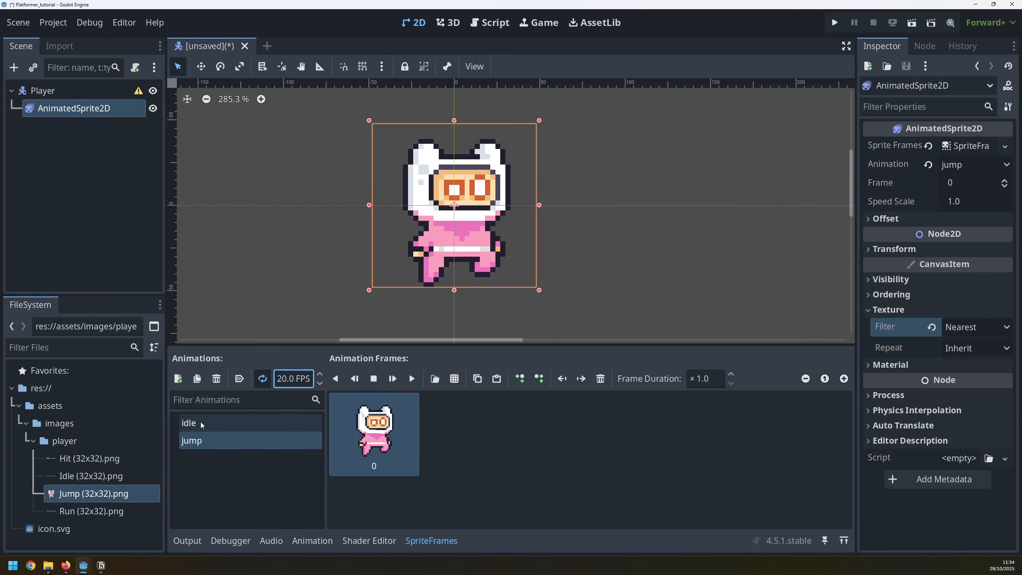
pyautogui.click(75, 462)
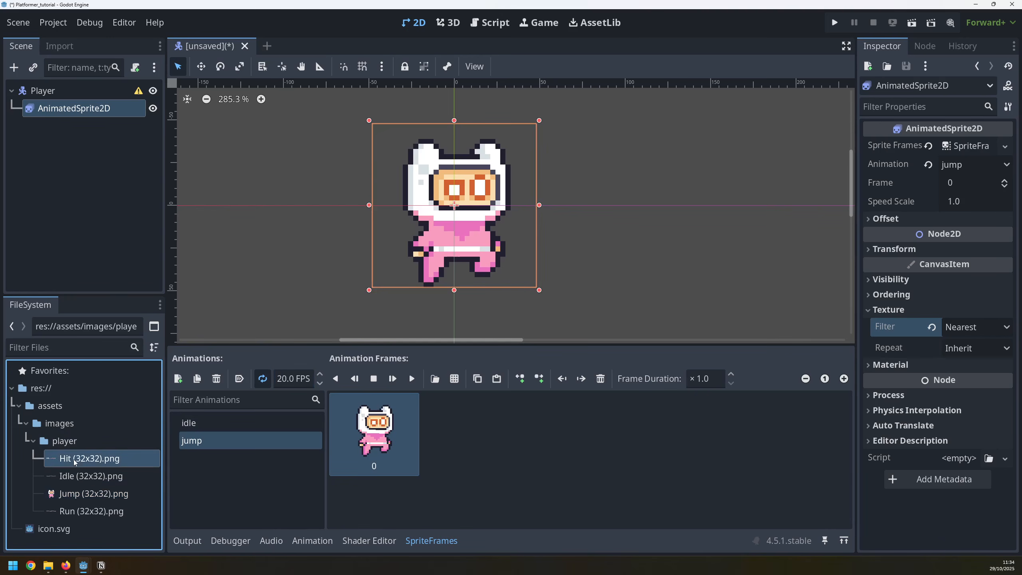
pyautogui.click(77, 511)
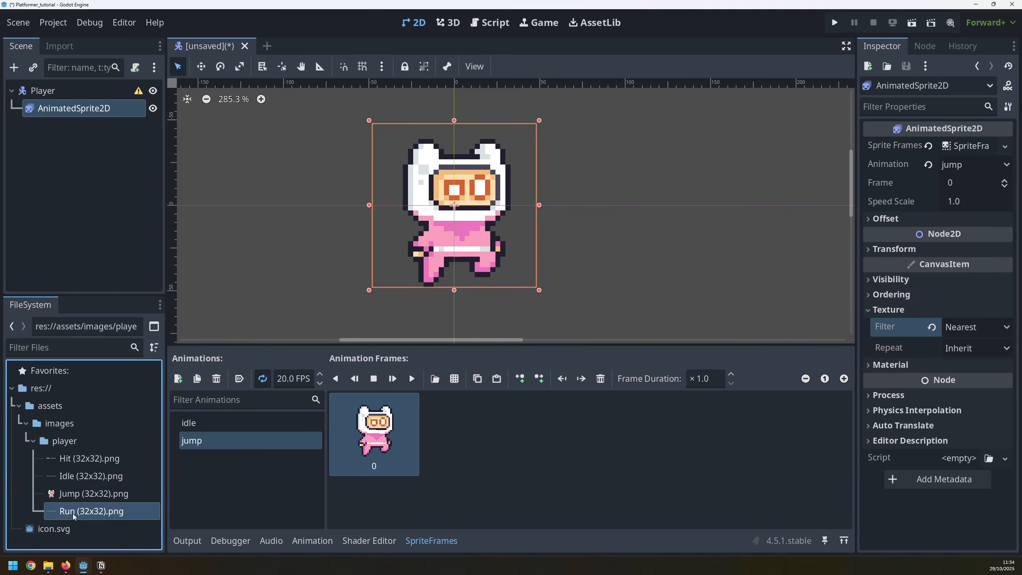
pyautogui.click(195, 424)
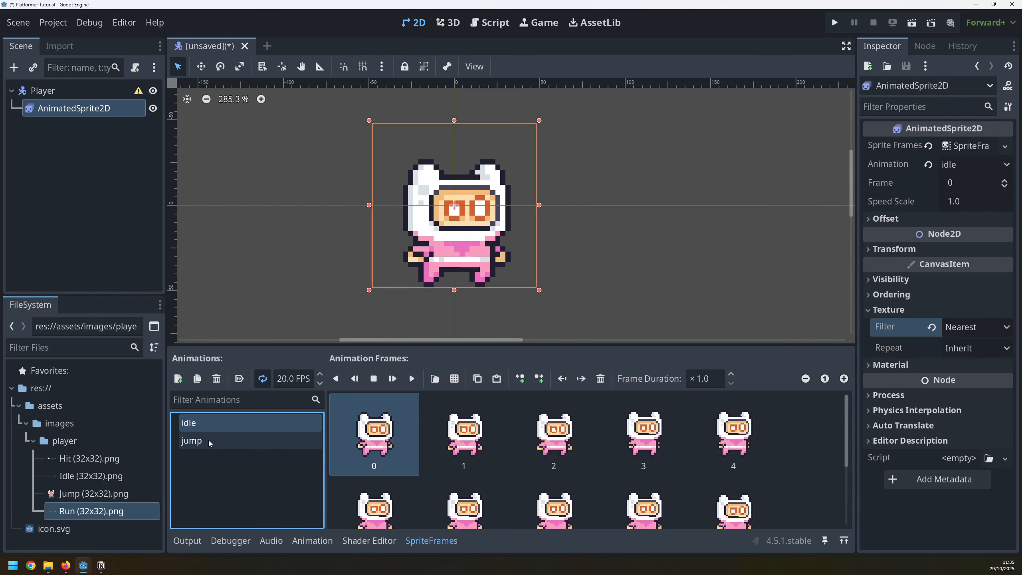
# Step: Add a new animation named run and set its speed to 20 FPS
pyautogui.click(177, 379)
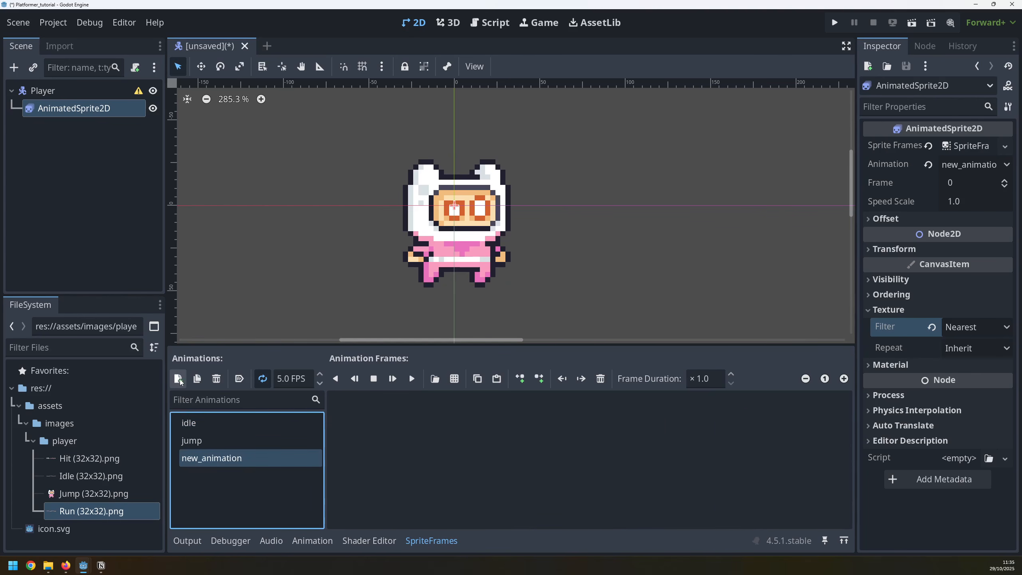
pyautogui.click(208, 458)
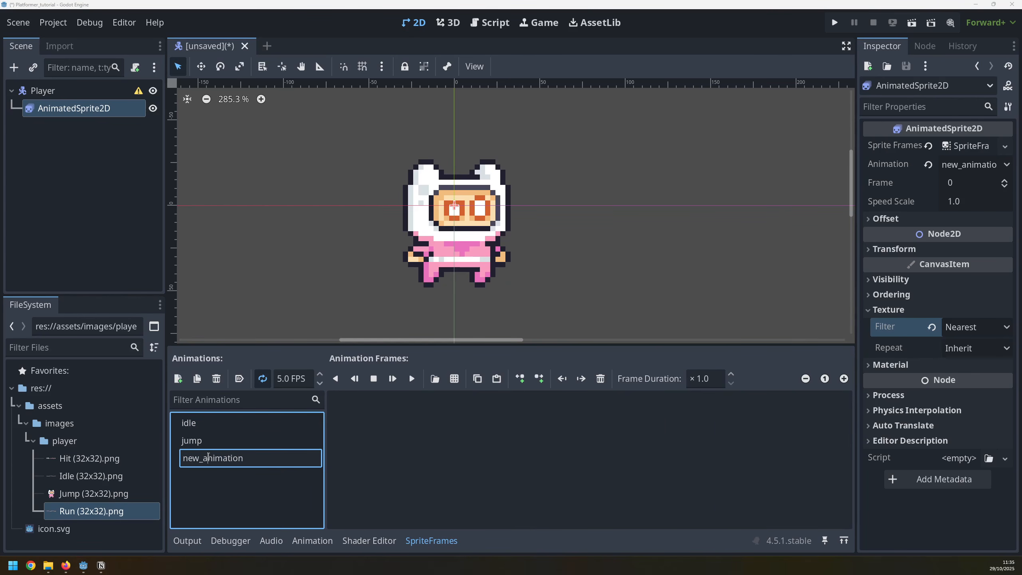
pyautogui.write('run')
pyautogui.press('Return')
pyautogui.click(296, 378)
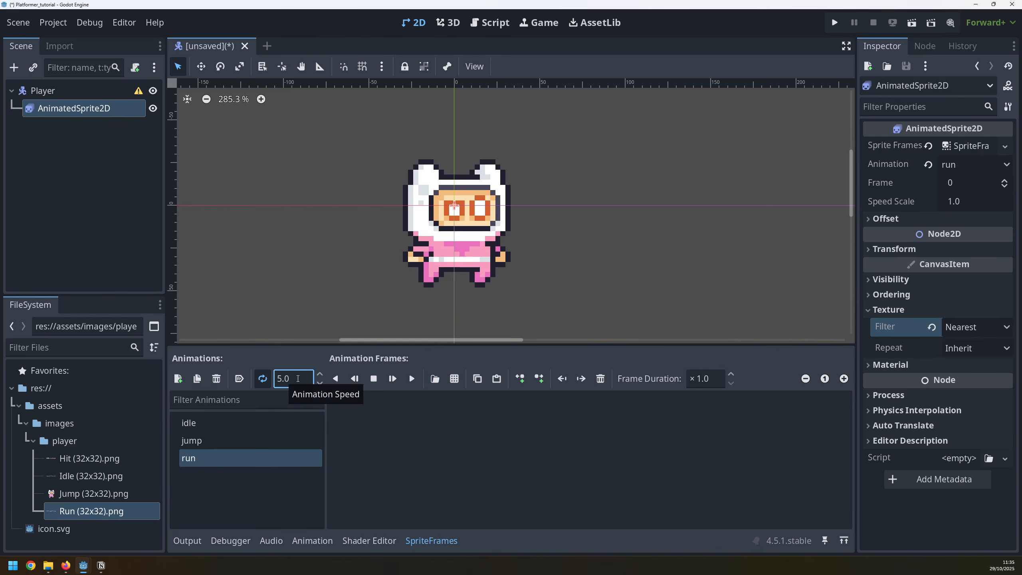
pyautogui.press('BackSpace')
pyautogui.press('BackSpace')
pyautogui.press('BackSpace')
pyautogui.write('20')
pyautogui.press('Return')
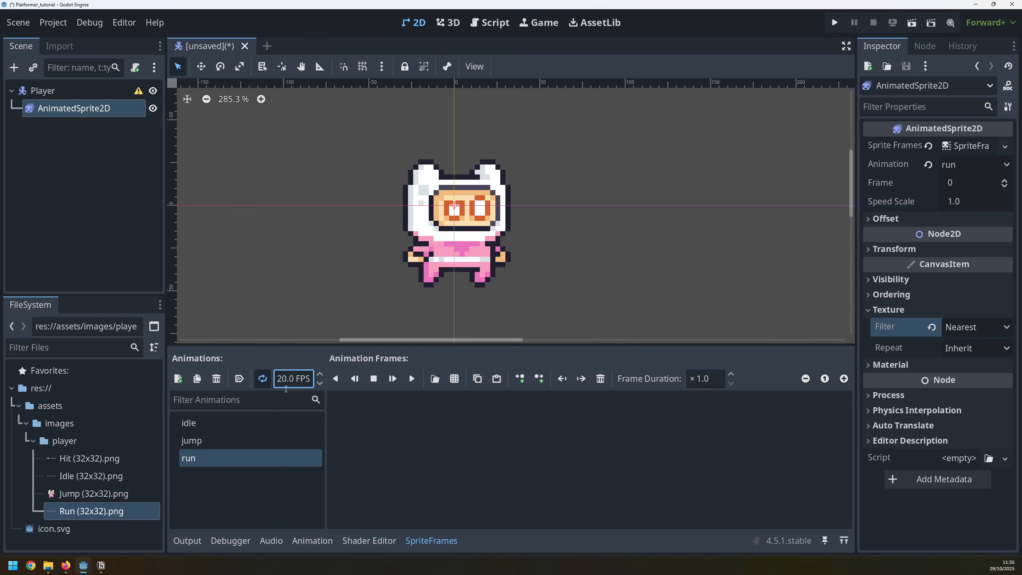
# Step: Slice Run (32x32).png into 12 horizontal by 1 vertical frames, add them all to the run animation and preview its playback
pyautogui.click(454, 384)
pyautogui.doubleClick(511, 161)
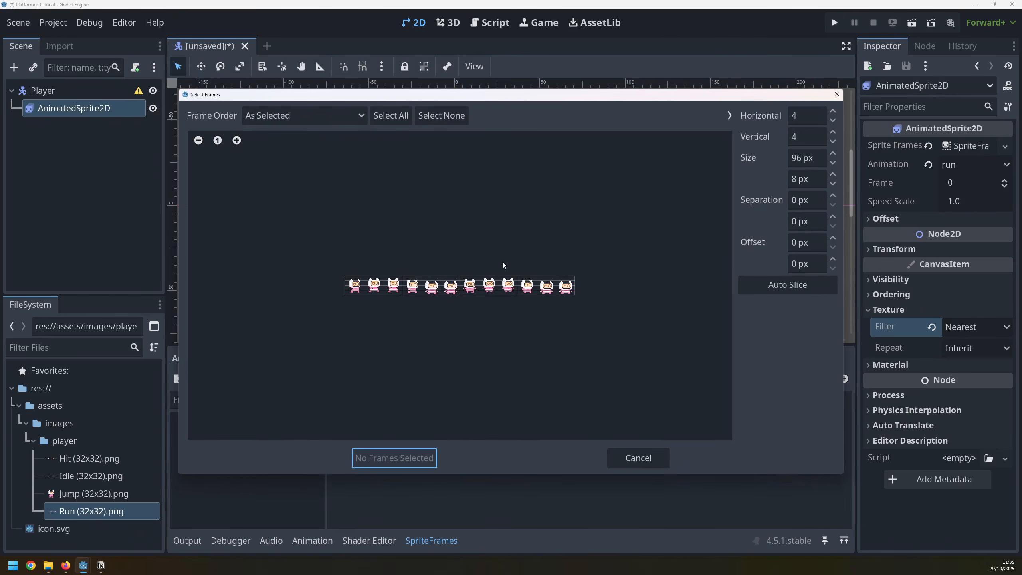
pyautogui.keyDown('ctrl'); pyautogui.scroll(6, 519, 285); pyautogui.keyUp('ctrl')
pyautogui.keyDown('ctrl'); pyautogui.scroll(-3, 518, 285); pyautogui.keyUp('ctrl')
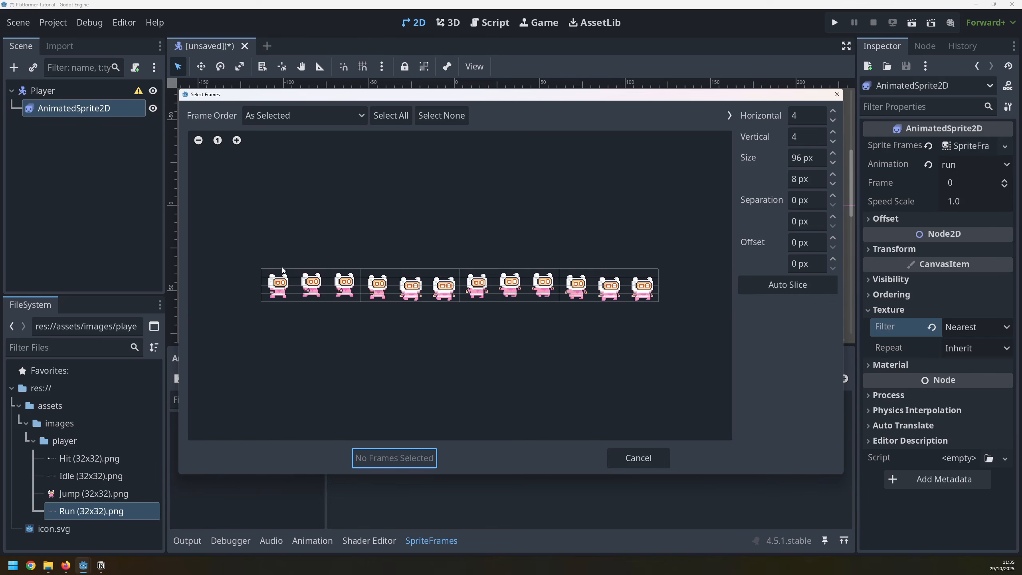
pyautogui.click(799, 118)
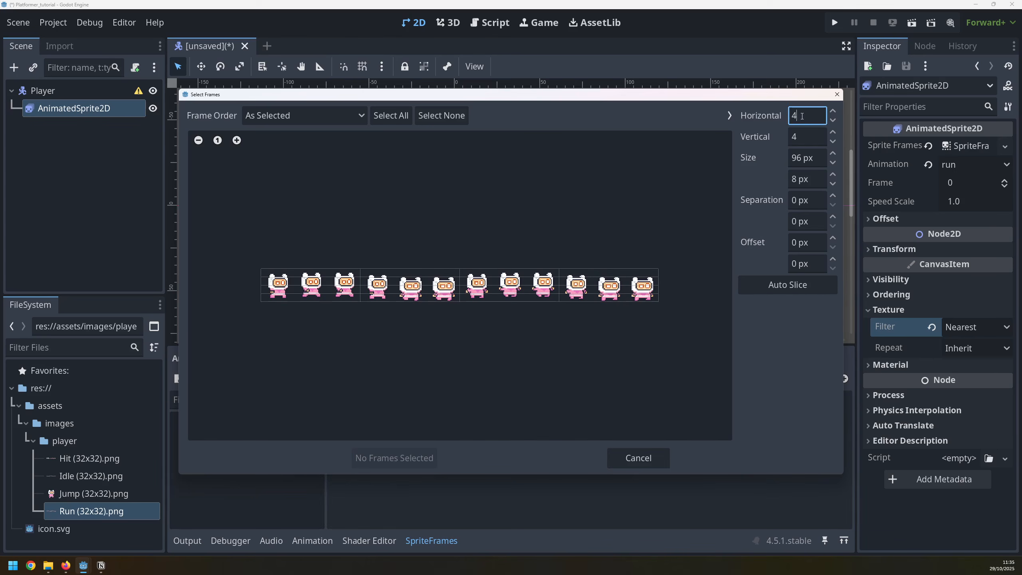
pyautogui.write('12')
pyautogui.press('Tab')
pyautogui.write('1')
pyautogui.click(799, 118)
pyautogui.moveTo(278, 287); pyautogui.dragTo(634, 283)
pyautogui.click(385, 460)
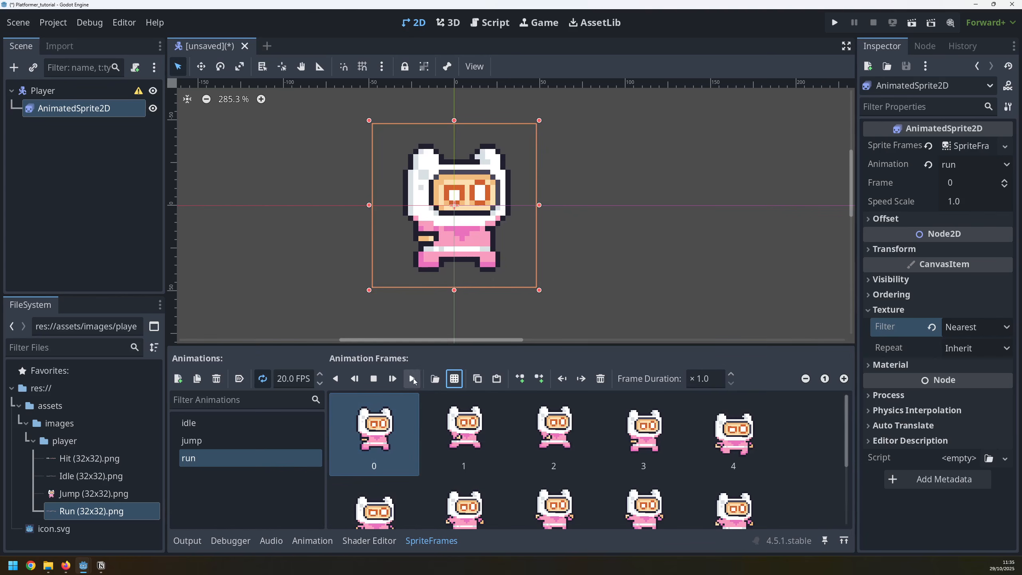
pyautogui.click(412, 379)
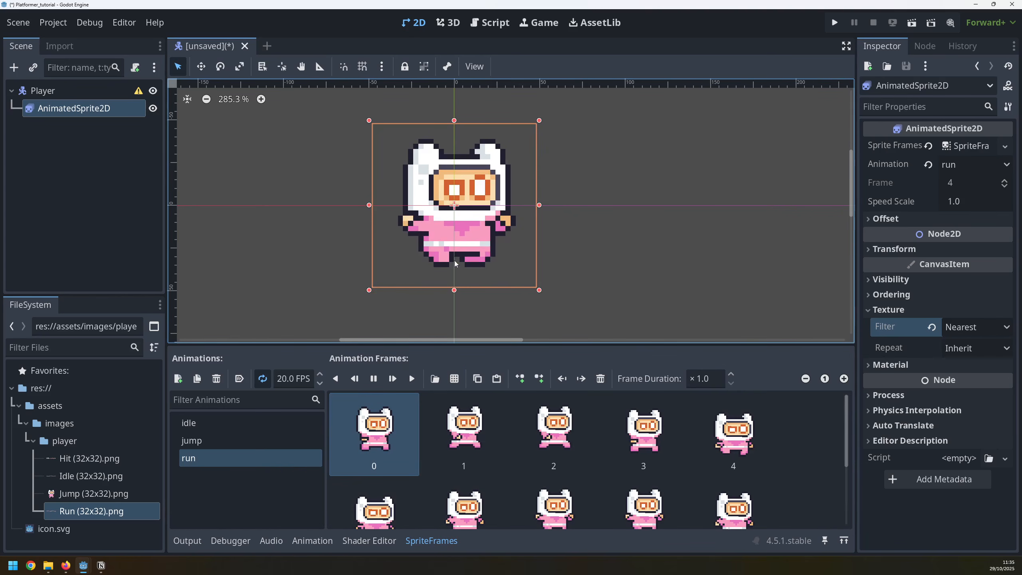
pyautogui.click(371, 380)
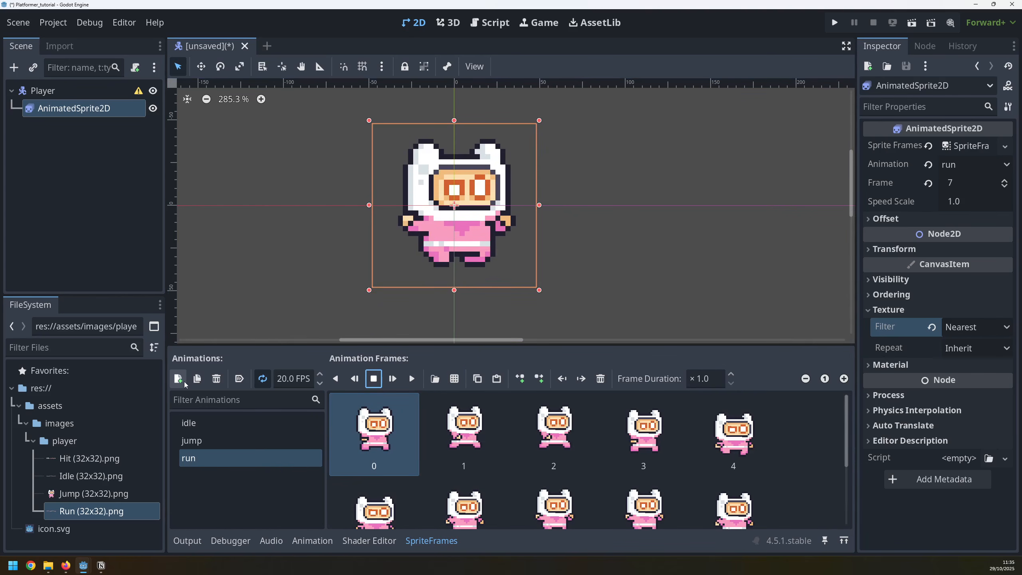
# Step: Add a new animation named hit and set its speed to 20 FPS
pyautogui.click(177, 378)
pyautogui.doubleClick(200, 459)
pyautogui.write('hit')
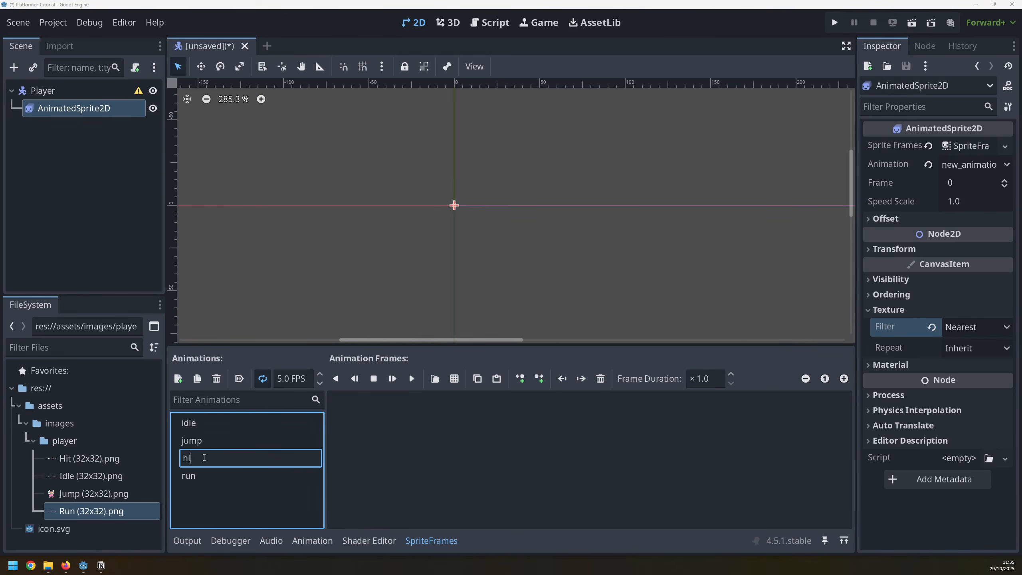
pyautogui.press('Return')
pyautogui.click(305, 381)
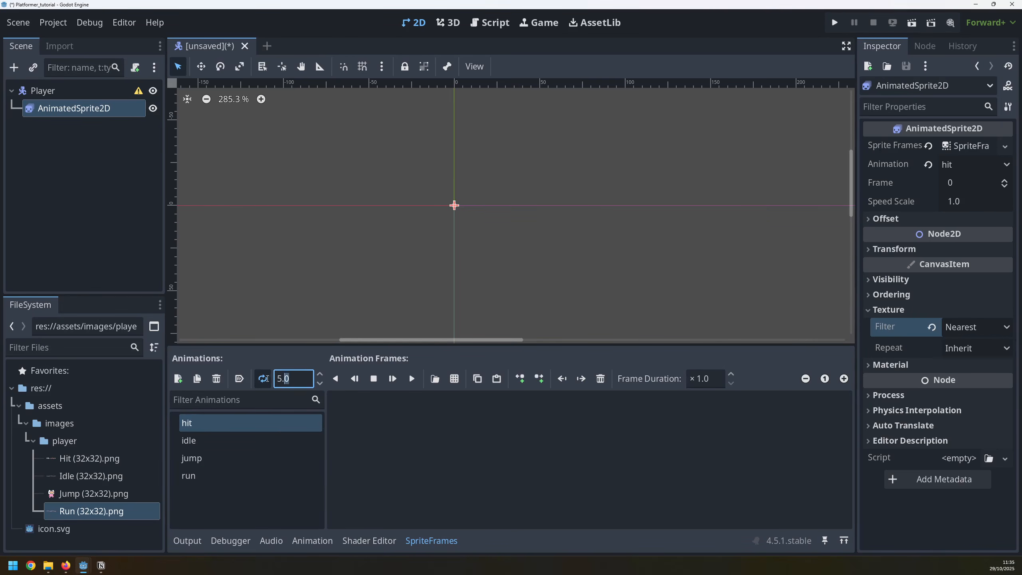
pyautogui.write('20')
pyautogui.press('Return')
# Step: Slice Hit (32x32).png into 7 horizontal by 1 vertical frames, add them all to the hit animation and preview its playback
pyautogui.click(454, 380)
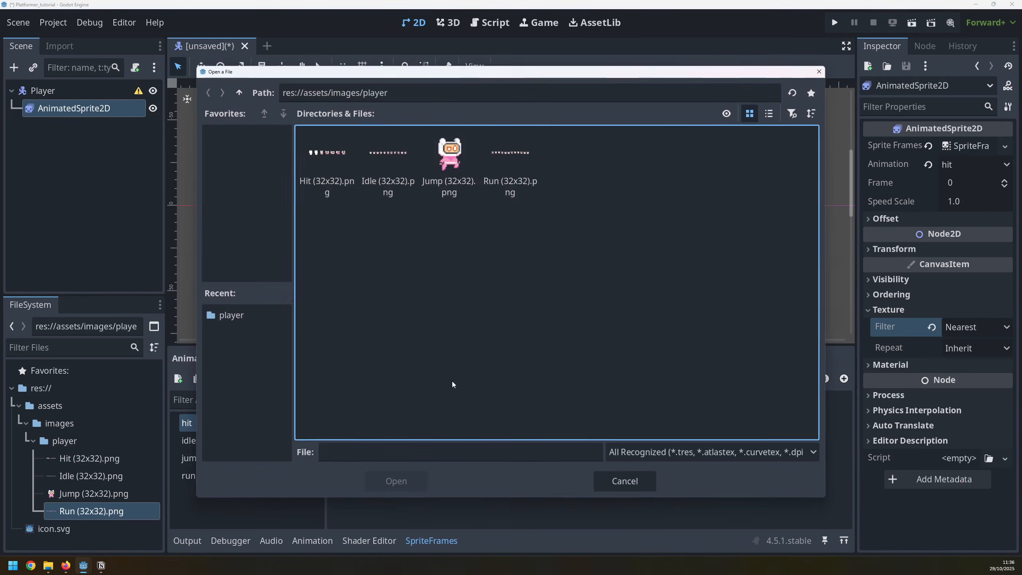
pyautogui.doubleClick(329, 157)
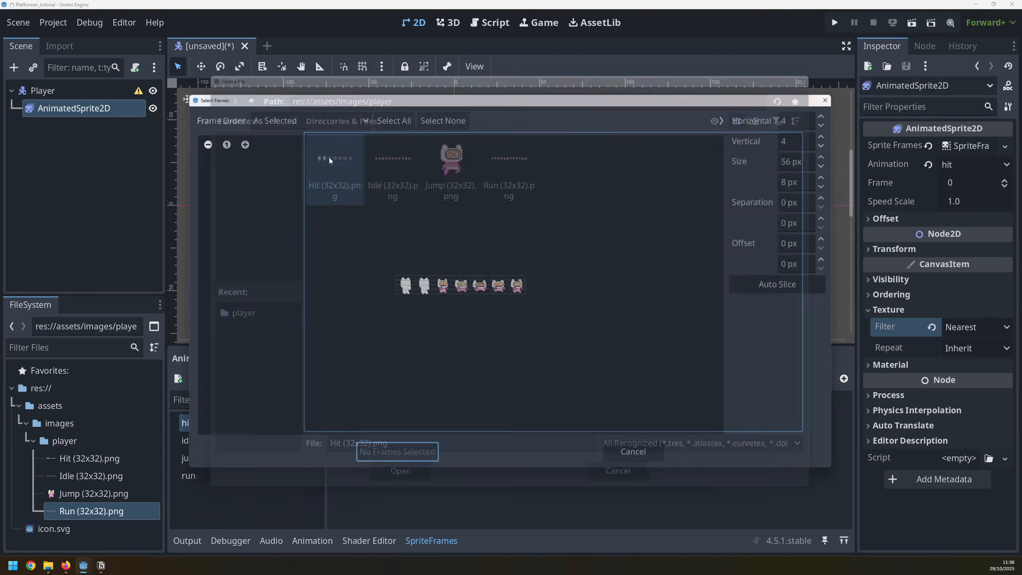
pyautogui.click(806, 116)
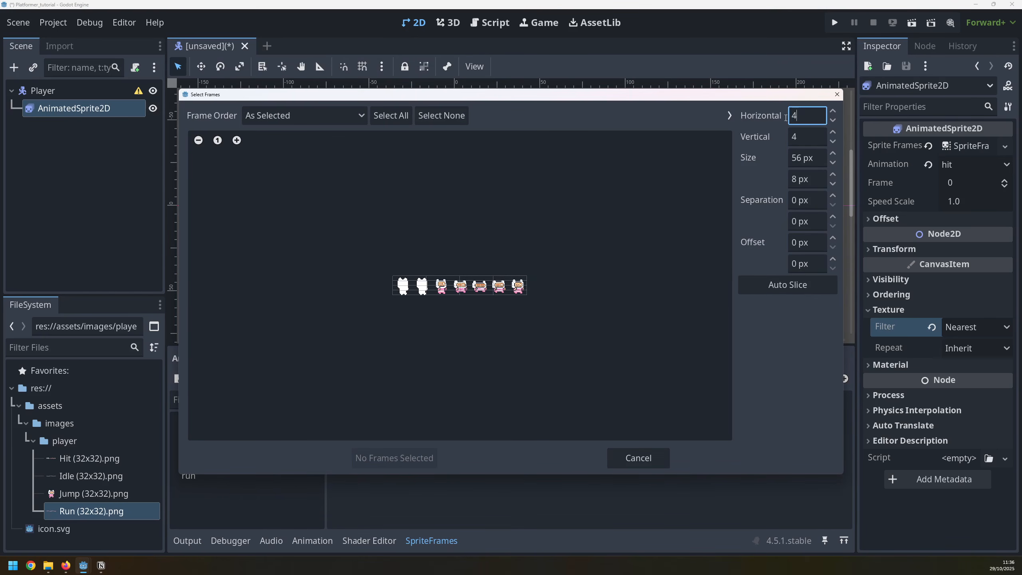
pyautogui.write('7')
pyautogui.click(788, 138)
pyautogui.write('1')
pyautogui.click(791, 116)
pyautogui.click(404, 287)
pyautogui.moveTo(408, 288); pyautogui.dragTo(517, 285)
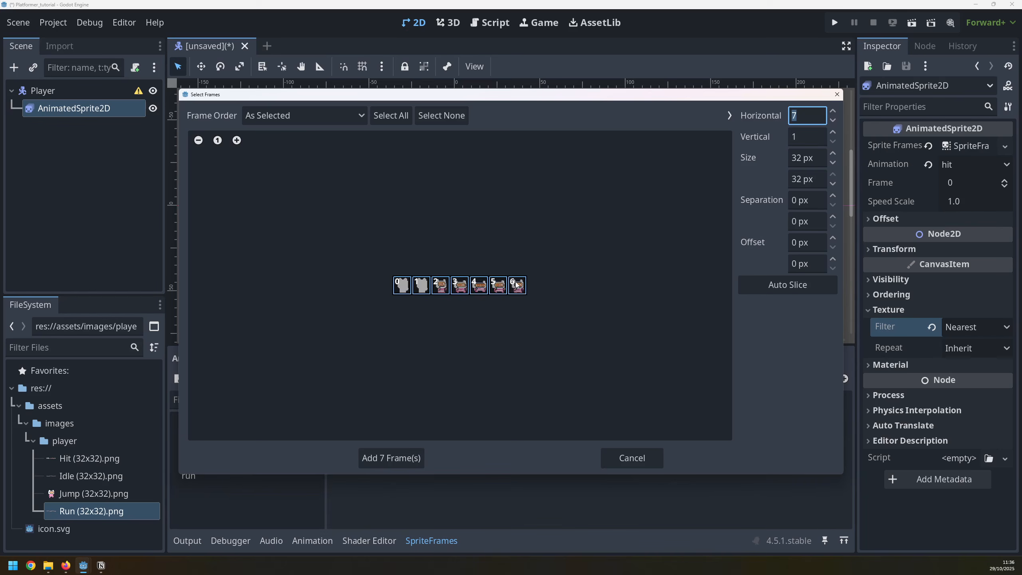
pyautogui.click(382, 458)
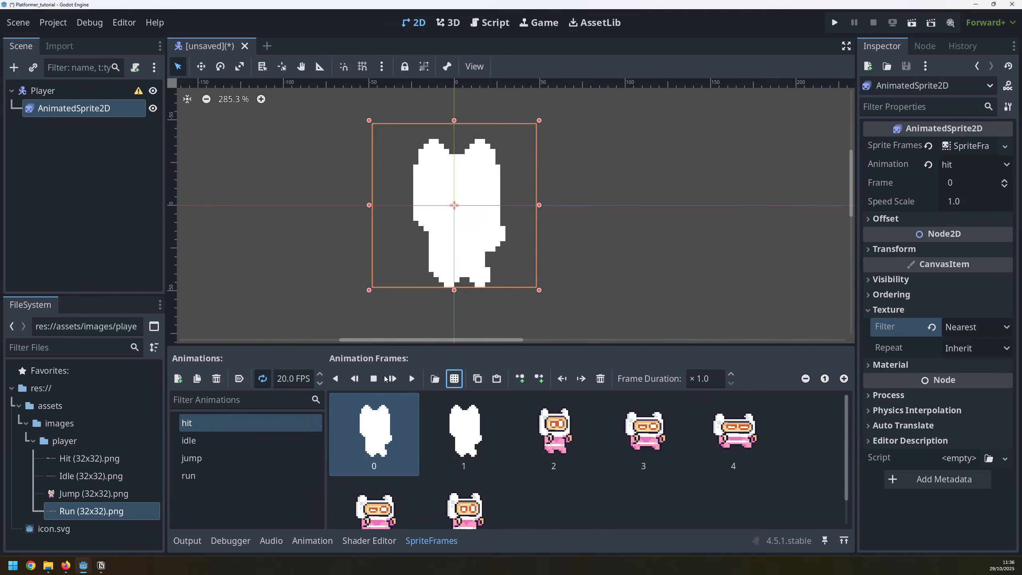
pyautogui.click(411, 379)
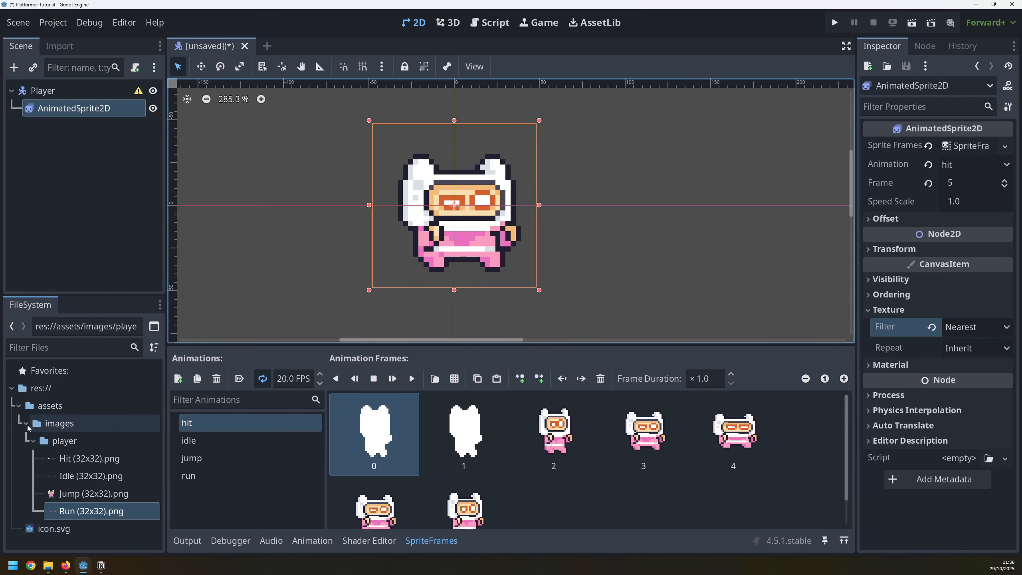
# Step: Create a folder named scenes in the project root res:// and collapse the assets folder
pyautogui.click(37, 389)
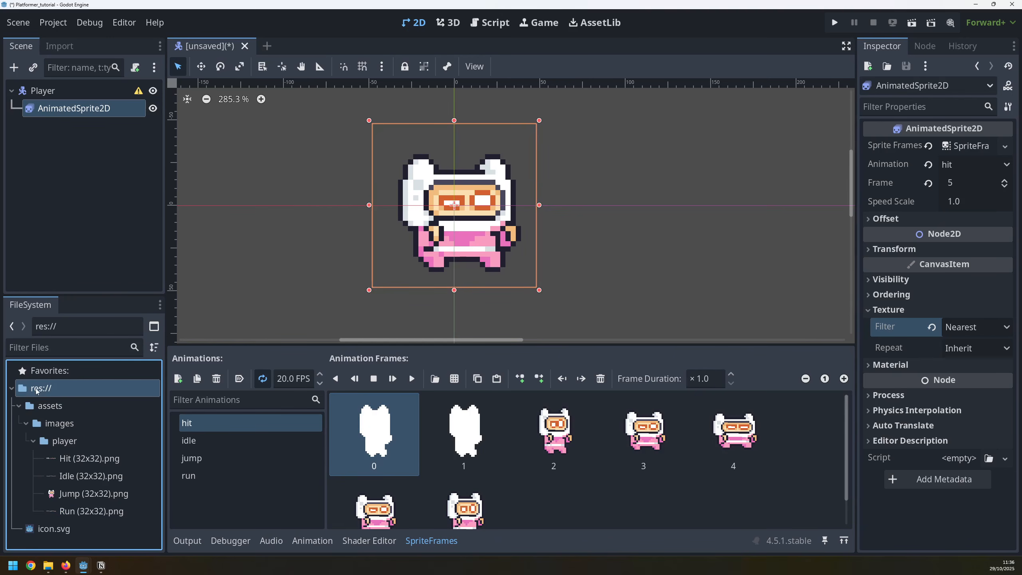
pyautogui.rightClick(37, 389)
pyautogui.moveTo(100, 379)
pyautogui.click(206, 382)
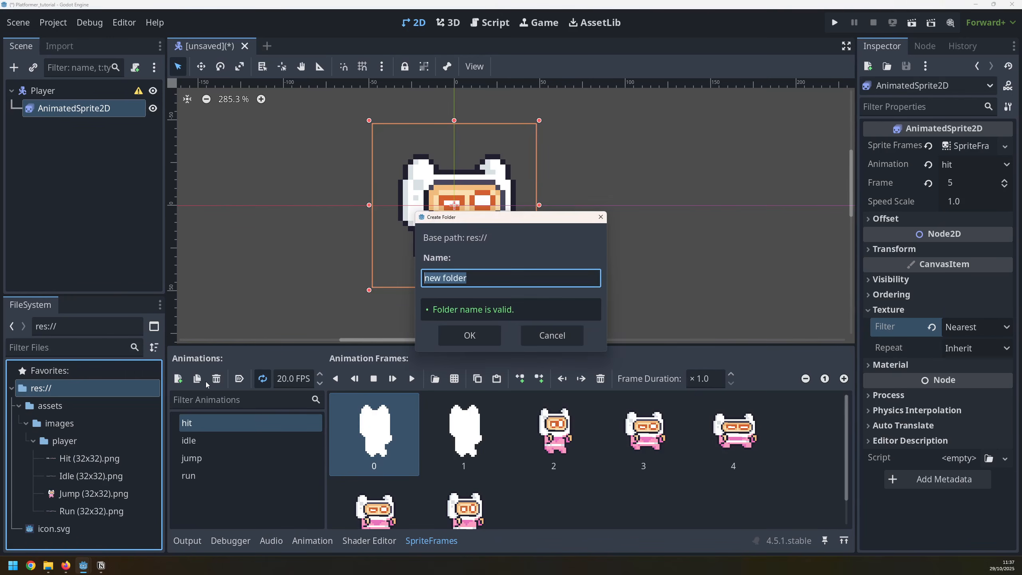
pyautogui.write('scenes')
pyautogui.press('Return')
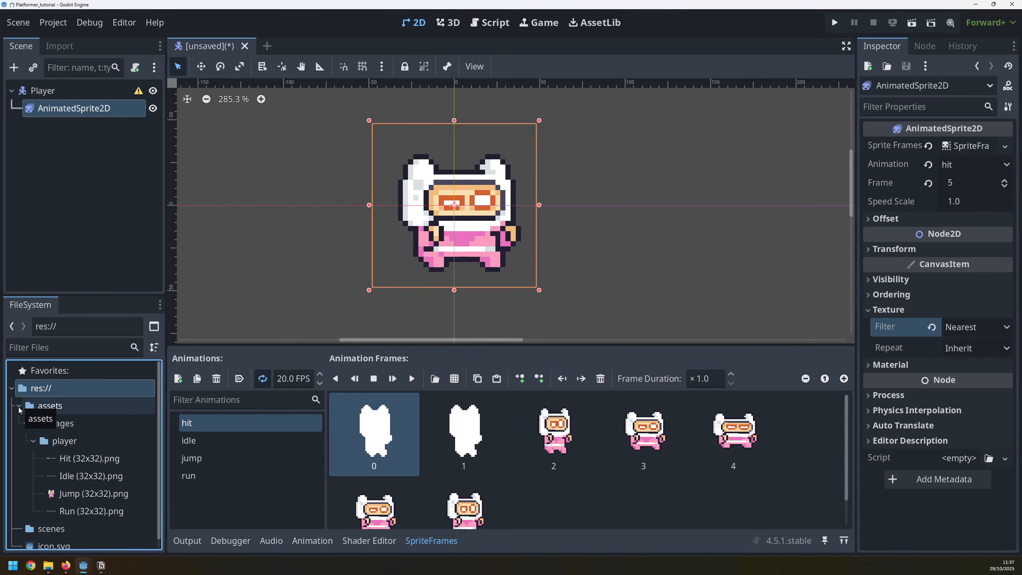
pyautogui.click(19, 407)
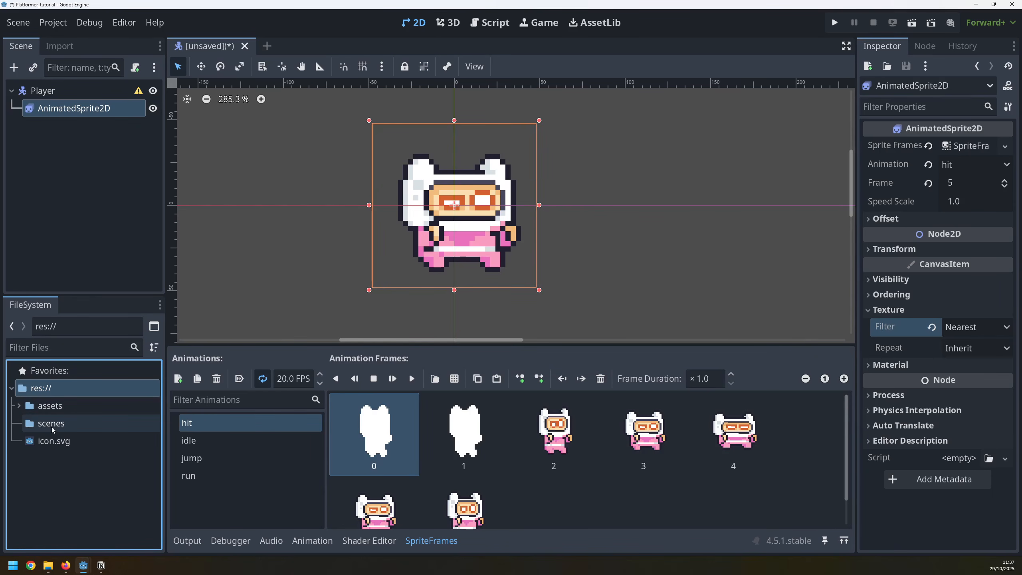
# Step: Save the Player scene as player.tscn in the res://scenes folder
pyautogui.hotkey('ctrl', 's')
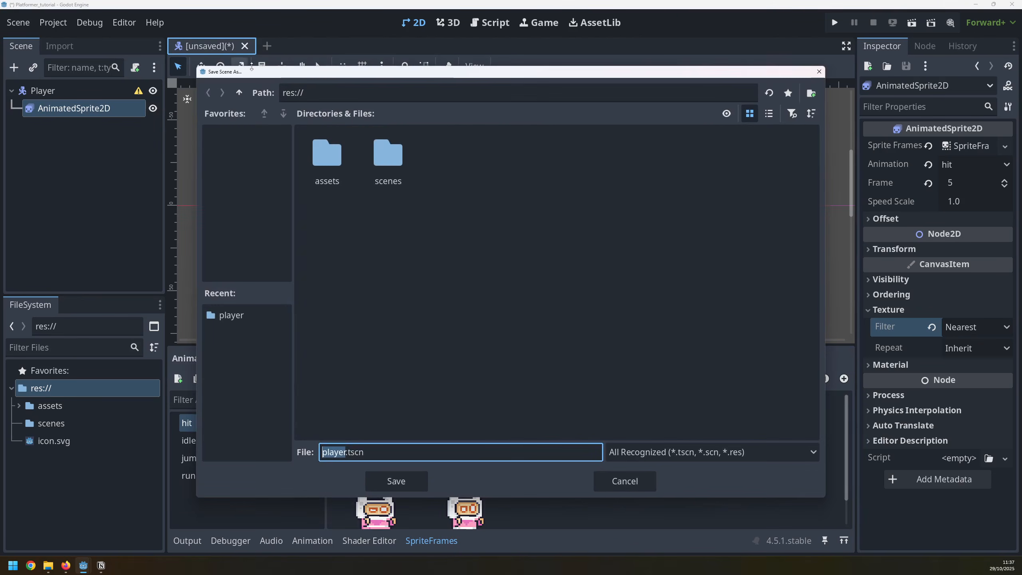
pyautogui.doubleClick(380, 164)
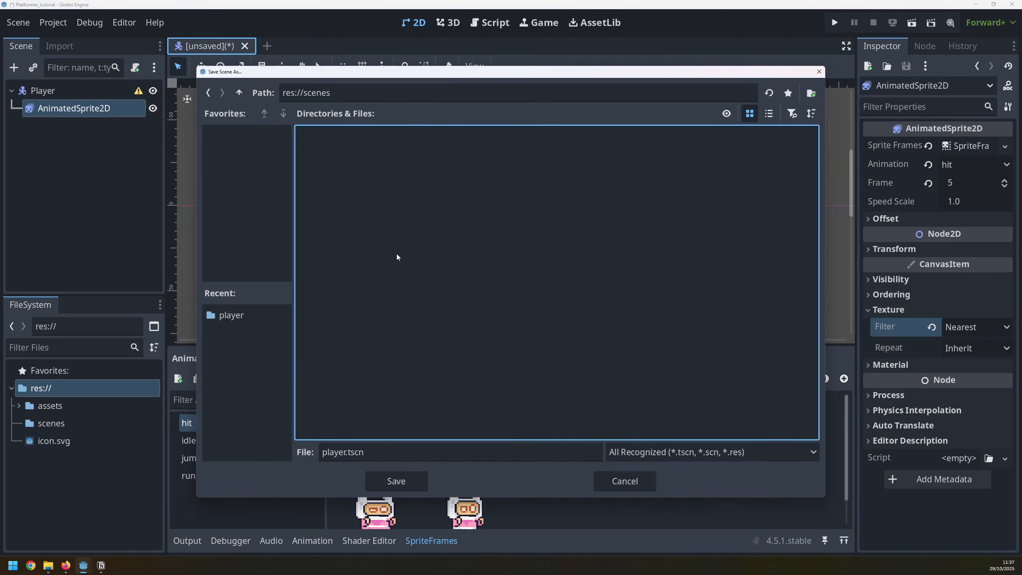
pyautogui.doubleClick(342, 452)
pyautogui.press('Return')
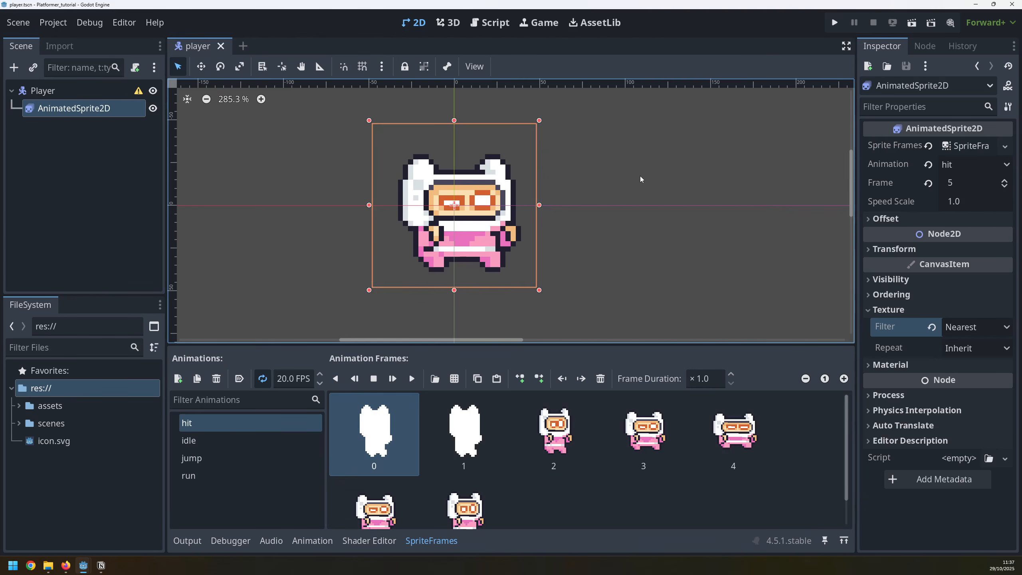
# Step: Test-run the player scene, close the game window and examine the sprite's position relative to the game window outline in the 2D view
pyautogui.click(916, 23)
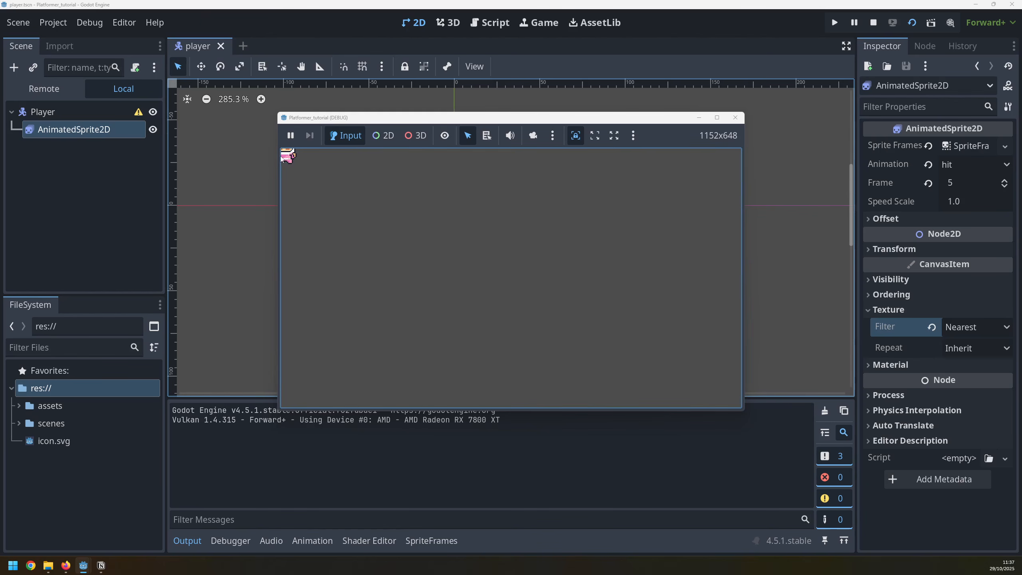
pyautogui.click(735, 117)
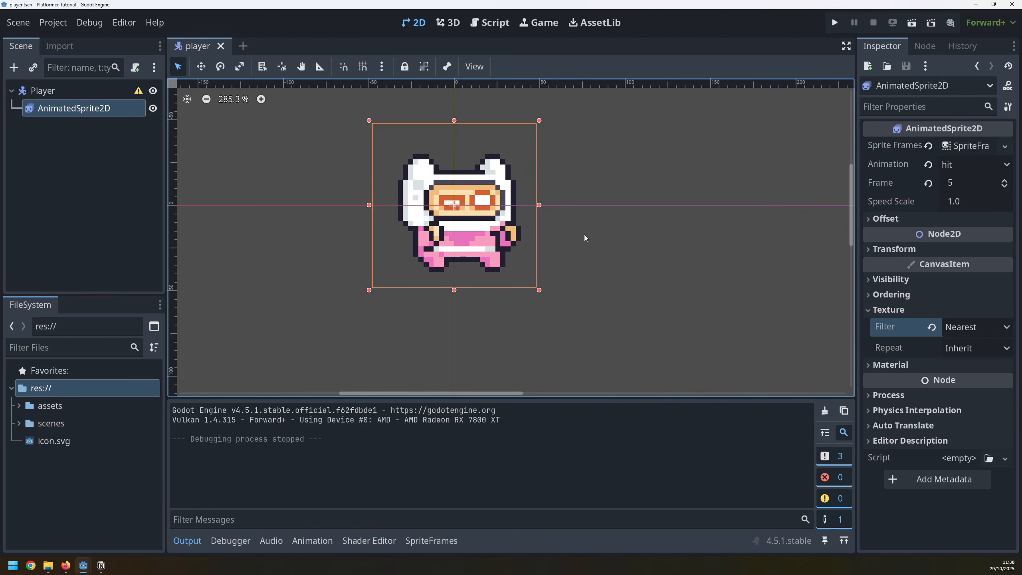
pyautogui.scroll(-10, 582, 240)
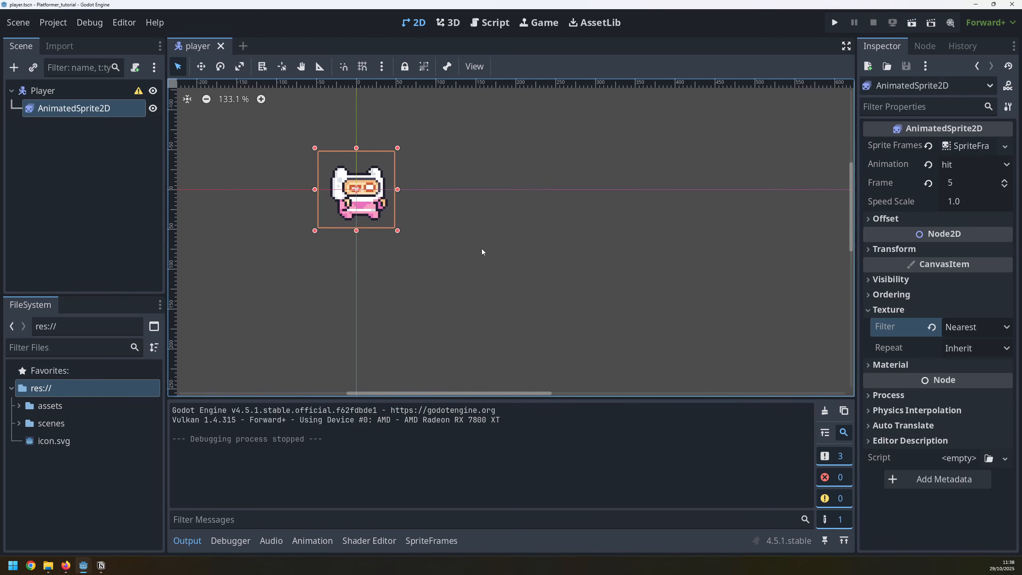
pyautogui.moveTo(610, 300); pyautogui.dragTo(471, 192, button='middle')
pyautogui.scroll(-1, 469, 208)
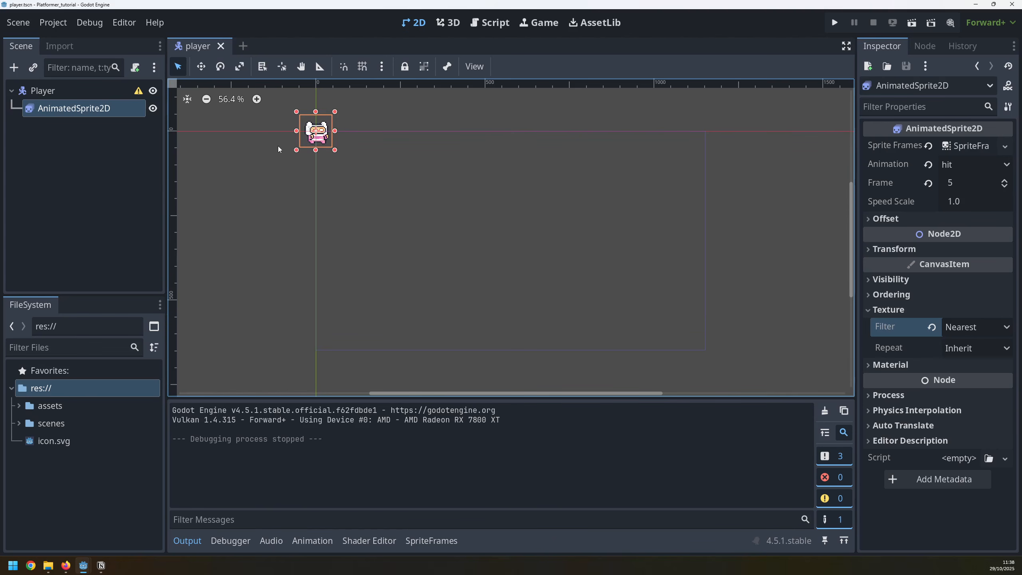
# Step: Create a new 2D scene with its root node named Main and save it as main.tscn in res://scenes
pyautogui.click(244, 47)
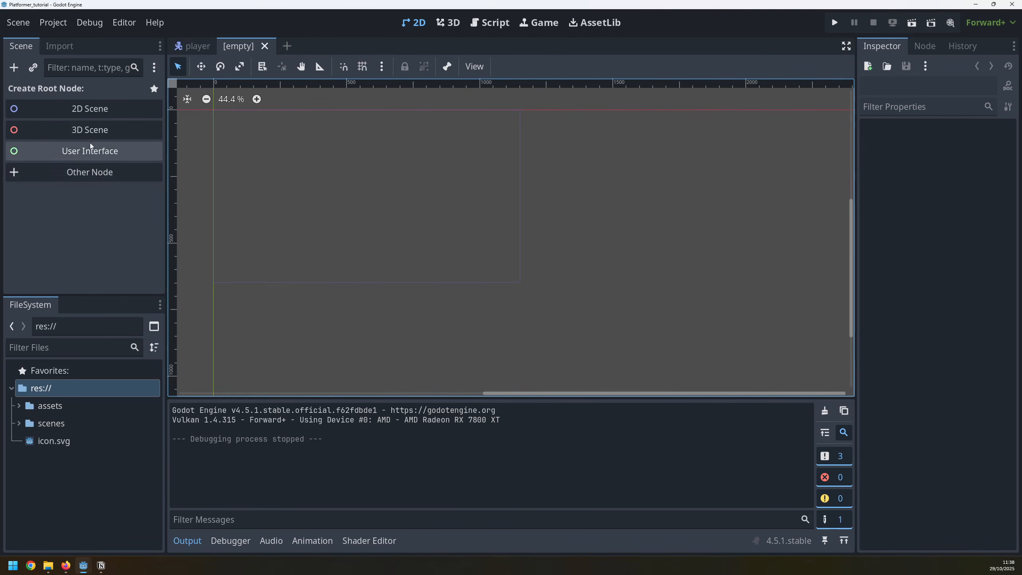
pyautogui.click(82, 109)
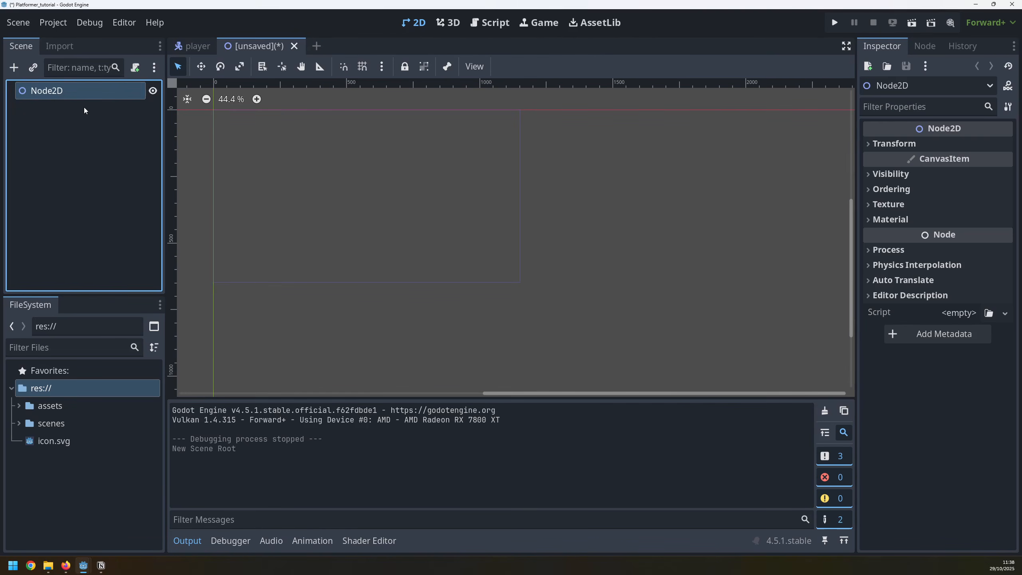
pyautogui.doubleClick(60, 91)
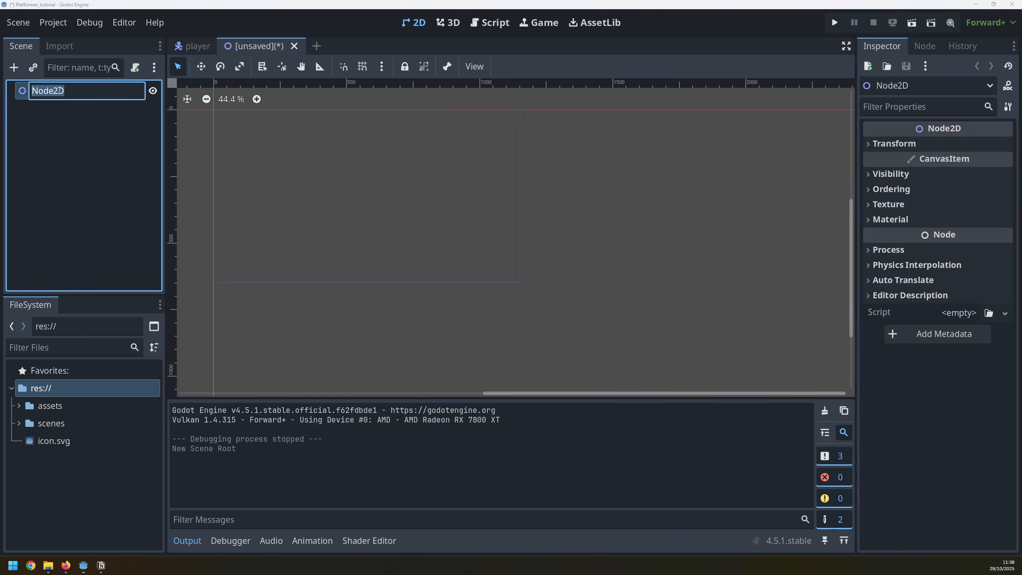
pyautogui.write('Main')
pyautogui.press('Return')
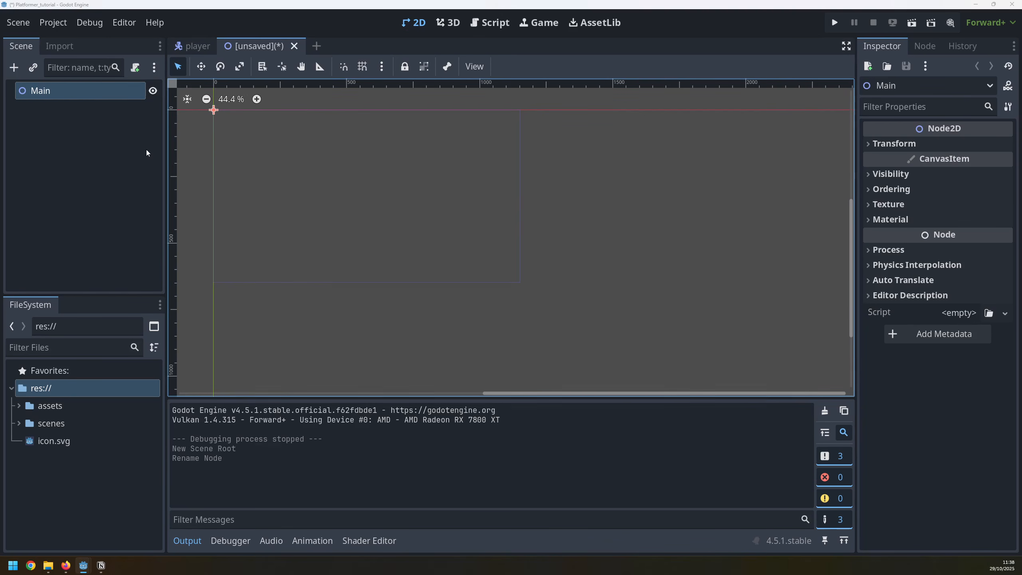
pyautogui.hotkey('ctrl', 's')
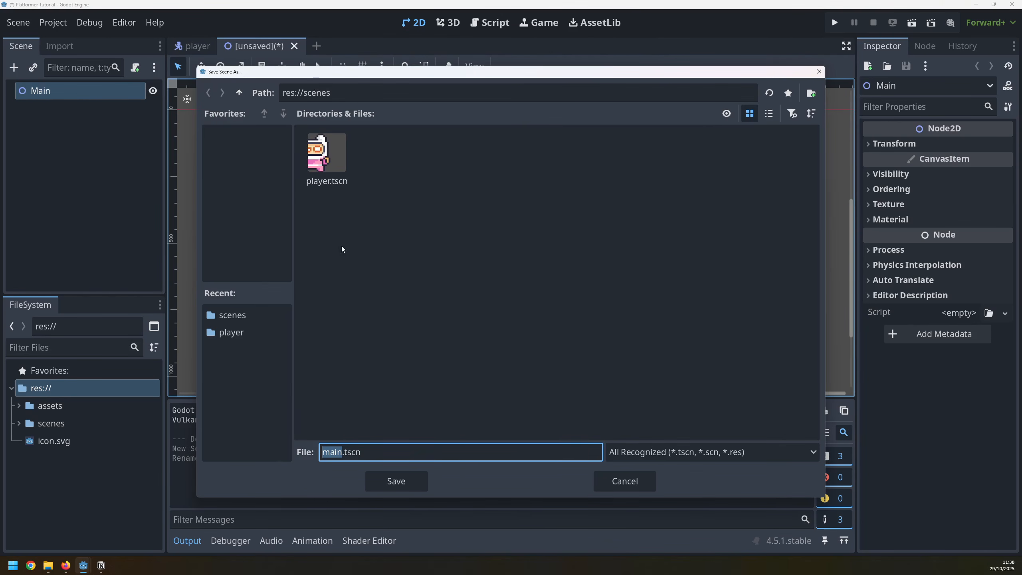
pyautogui.click(392, 485)
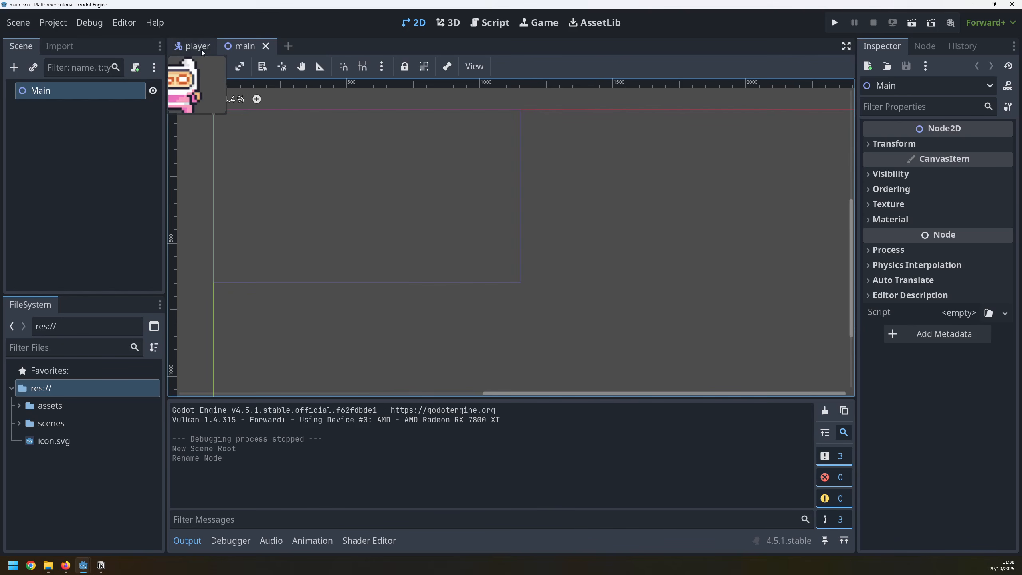
# Step: Instantiate player.tscn as a child of Main and move the Player to about (466, 356) inside the game window outline
pyautogui.rightClick(39, 94)
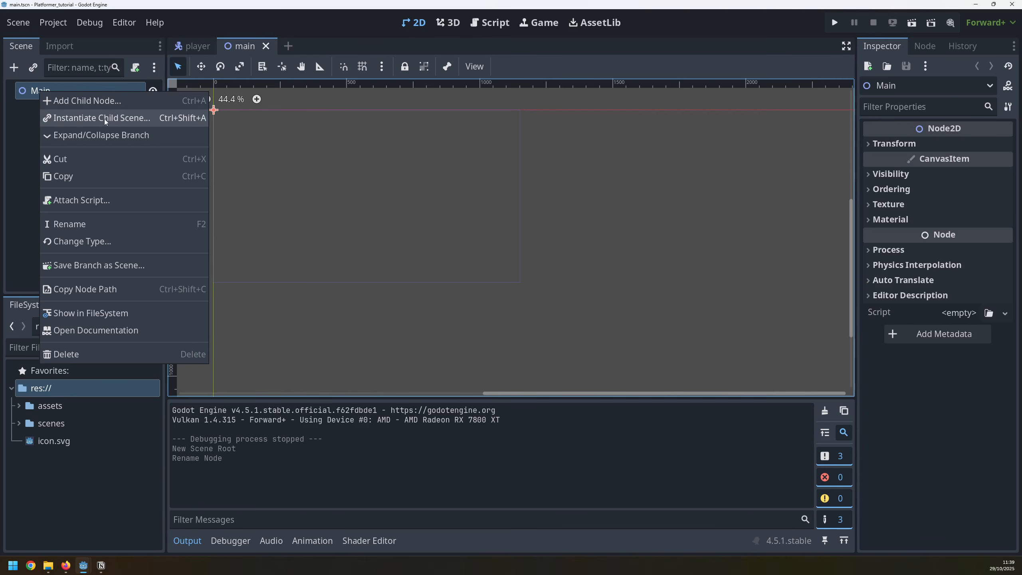
pyautogui.click(128, 118)
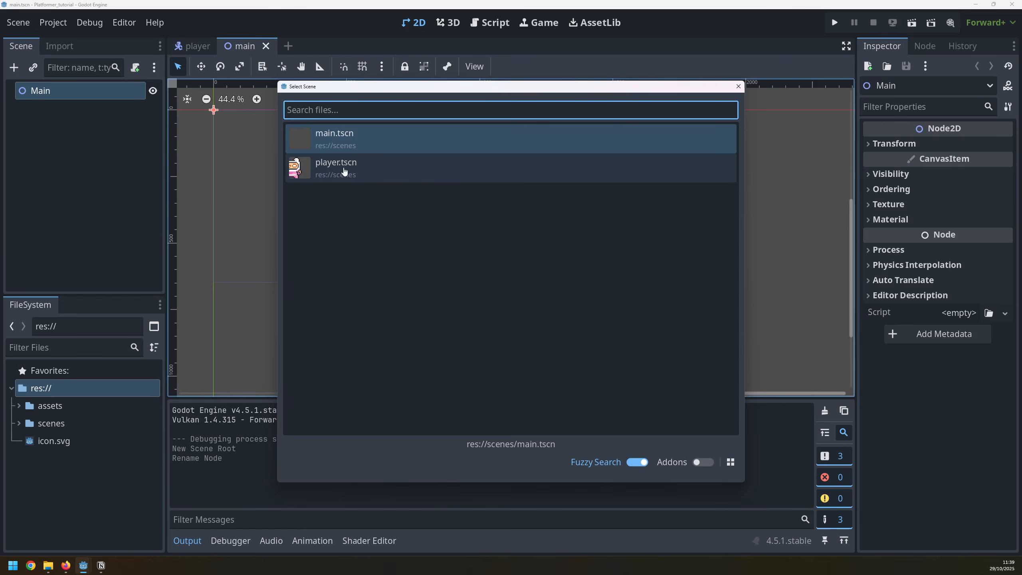
pyautogui.doubleClick(329, 171)
pyautogui.moveTo(222, 127); pyautogui.dragTo(312, 170, button='middle')
pyautogui.scroll(6, 312, 171)
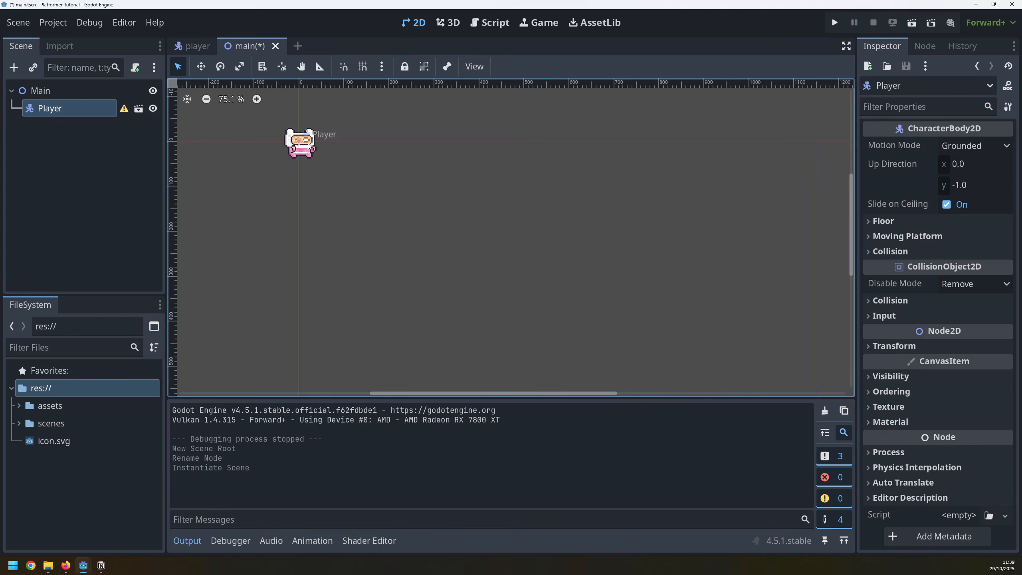
pyautogui.moveTo(302, 144); pyautogui.dragTo(596, 304)
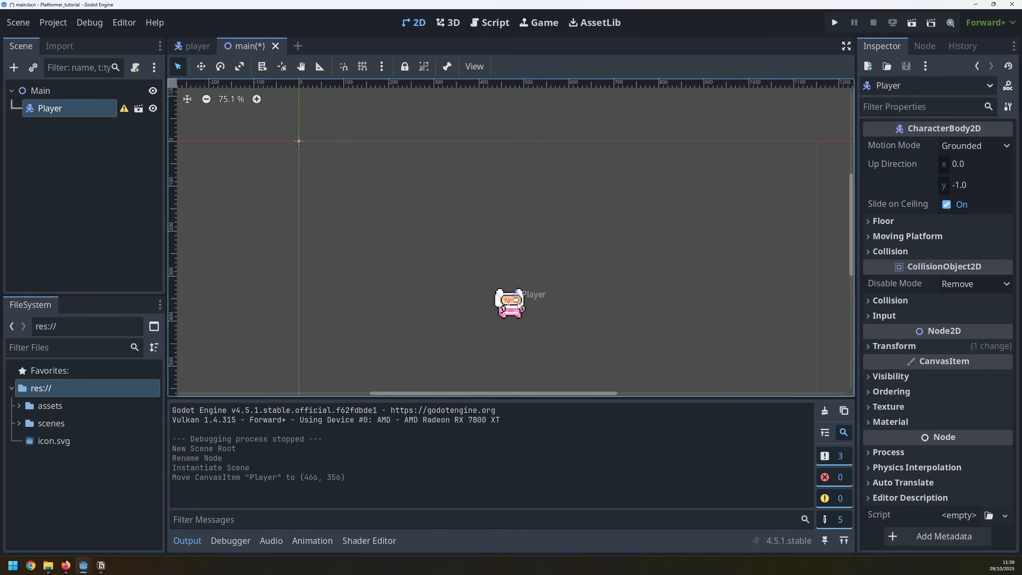
pyautogui.click(626, 286)
pyautogui.scroll(-3, 435, 224)
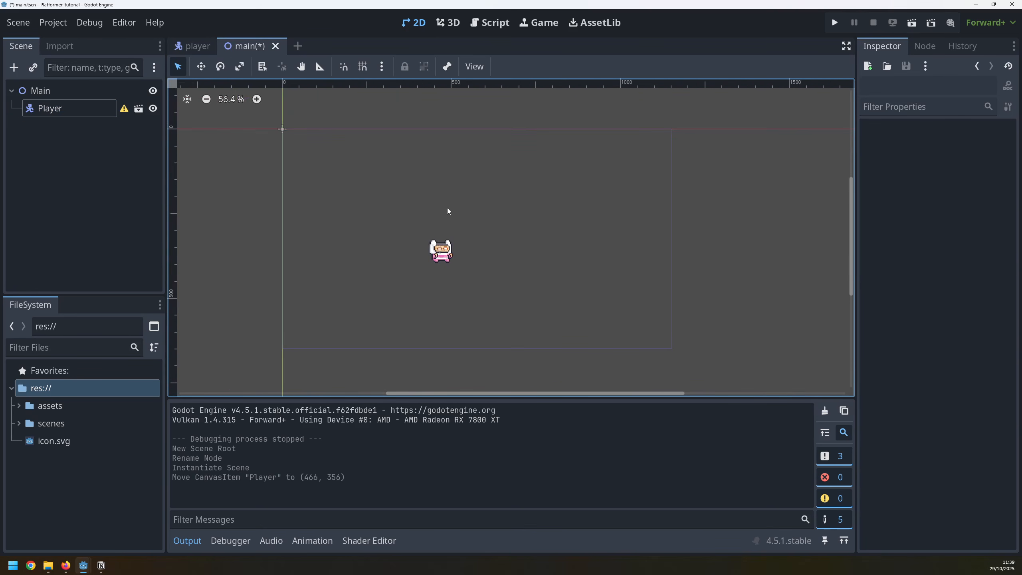
# Step: Compare the player's placement at the origin of the player scene with its placement in the main scene
pyautogui.click(193, 46)
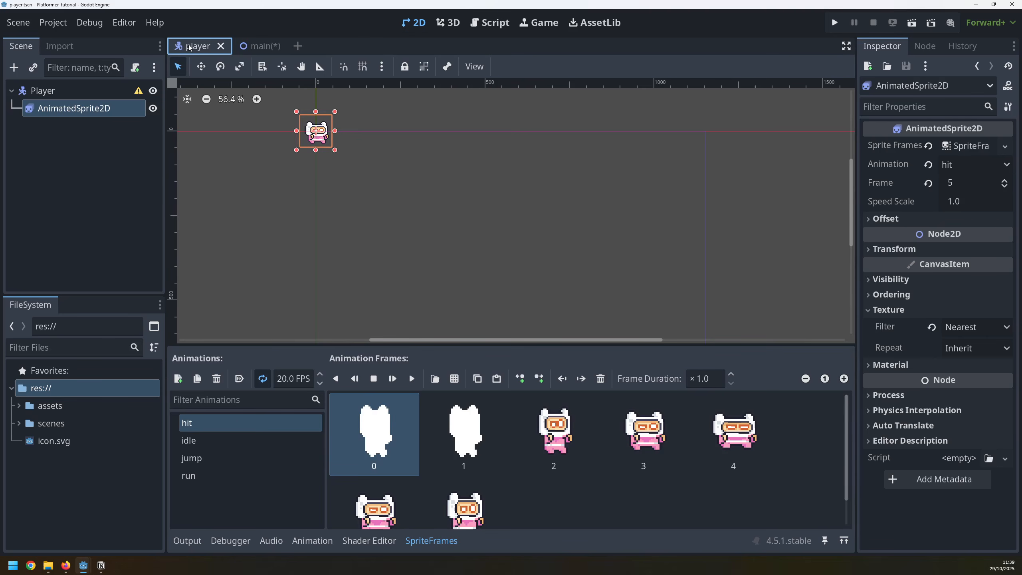
pyautogui.click(289, 162)
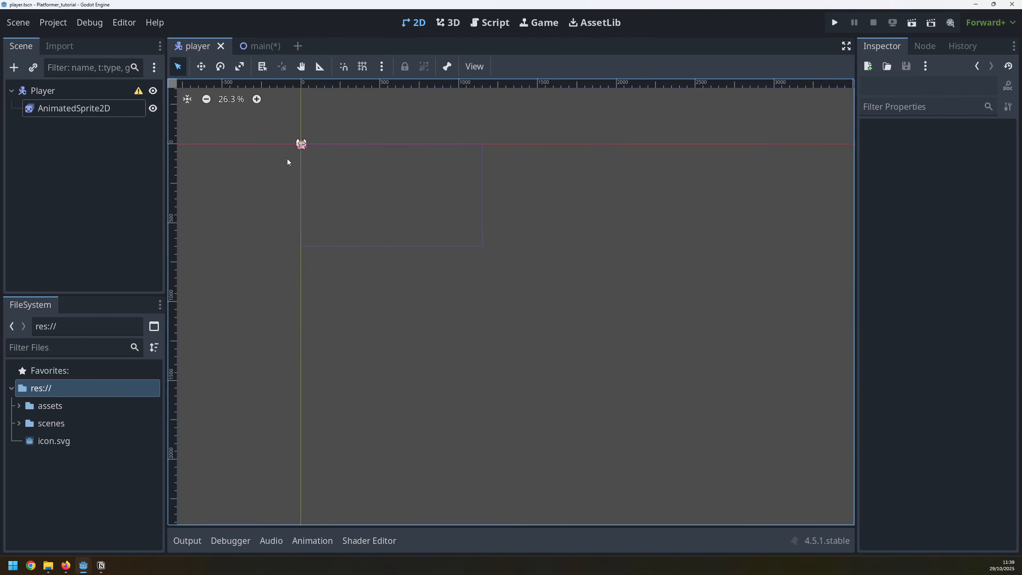
pyautogui.scroll(3, 287, 160)
pyautogui.click(258, 46)
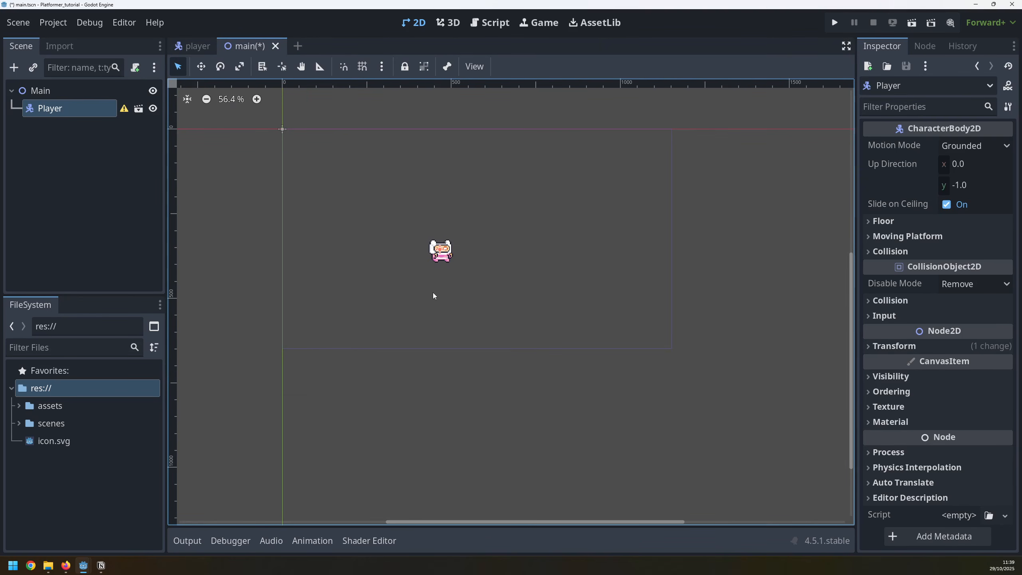
# Step: Run the project with the current scene chosen as the main scene, check the player in the game window and close it
pyautogui.click(835, 23)
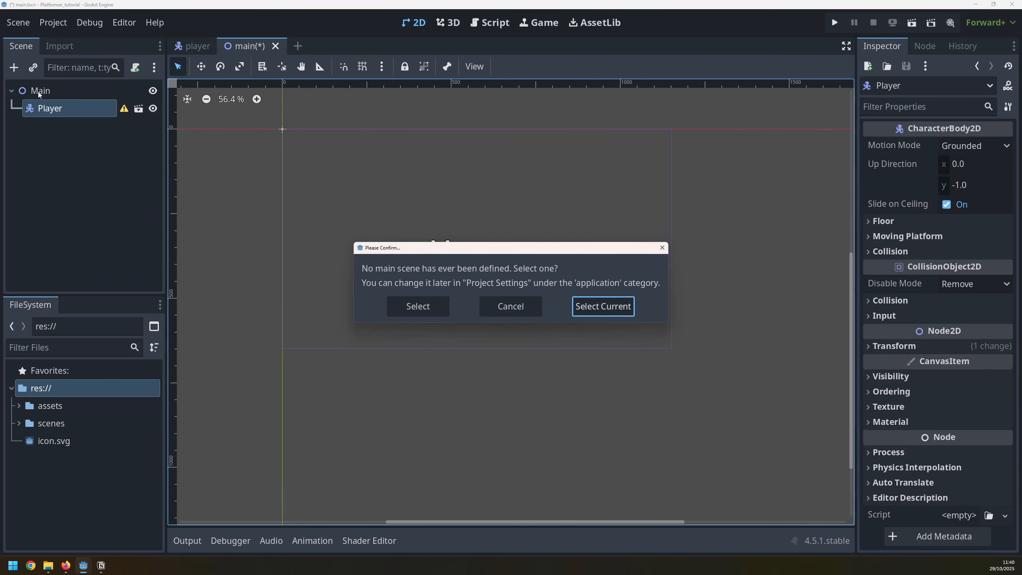
pyautogui.click(596, 308)
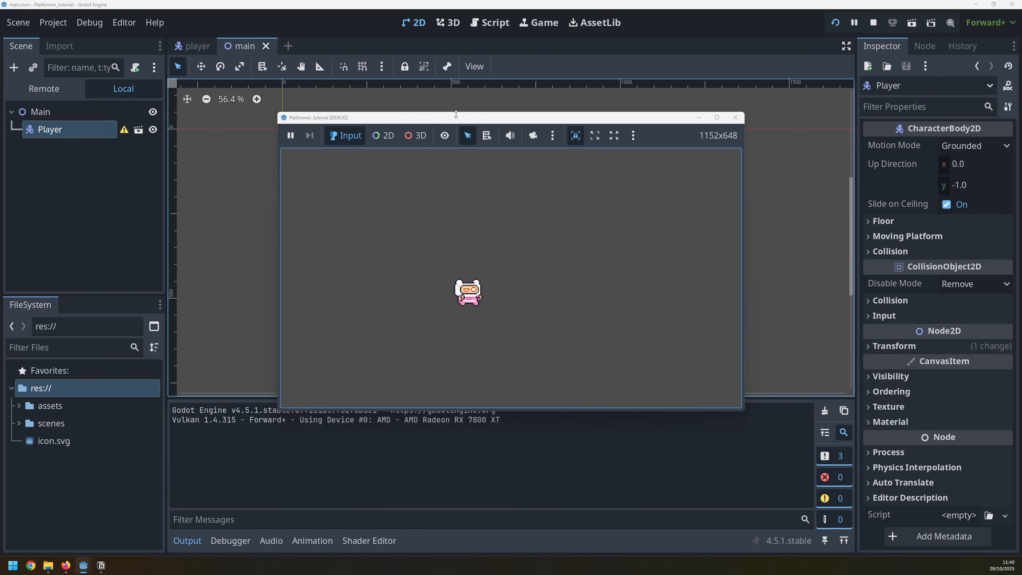
pyautogui.moveTo(456, 115)
pyautogui.mouseDown()
pyautogui.moveTo(464, 351)
pyautogui.moveTo(474, 140)
pyautogui.moveTo(464, 118)
pyautogui.mouseUp()
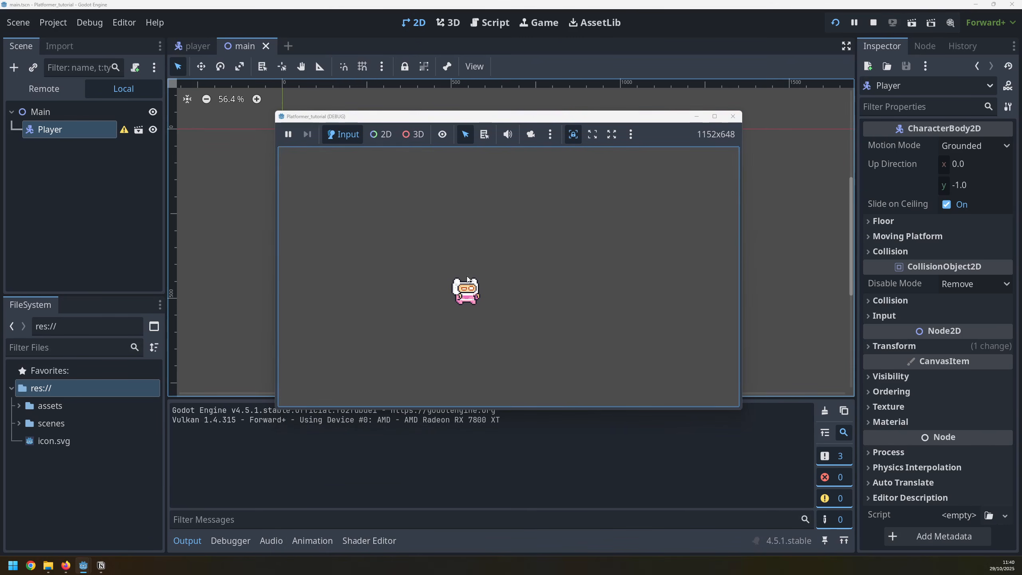
pyautogui.click(733, 116)
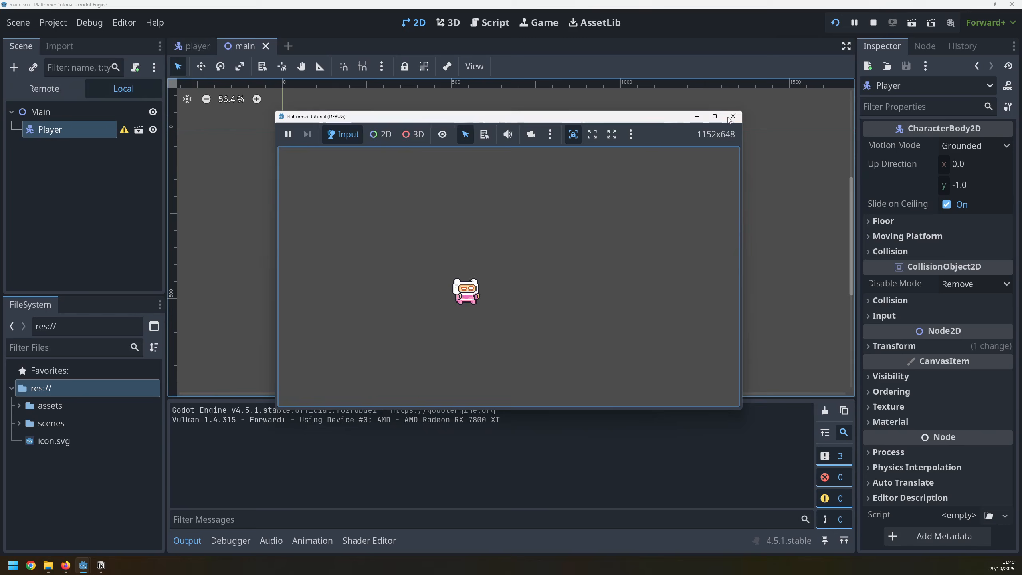
# Step: Set the idle animation in the player scene to autoplay on load and test-run the project from the main scene
pyautogui.click(192, 48)
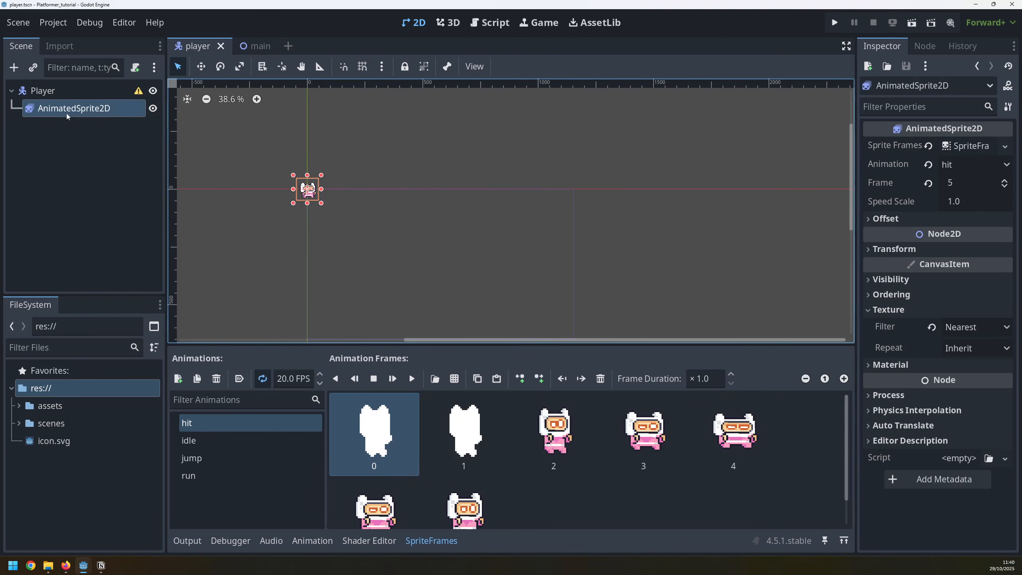
pyautogui.click(200, 443)
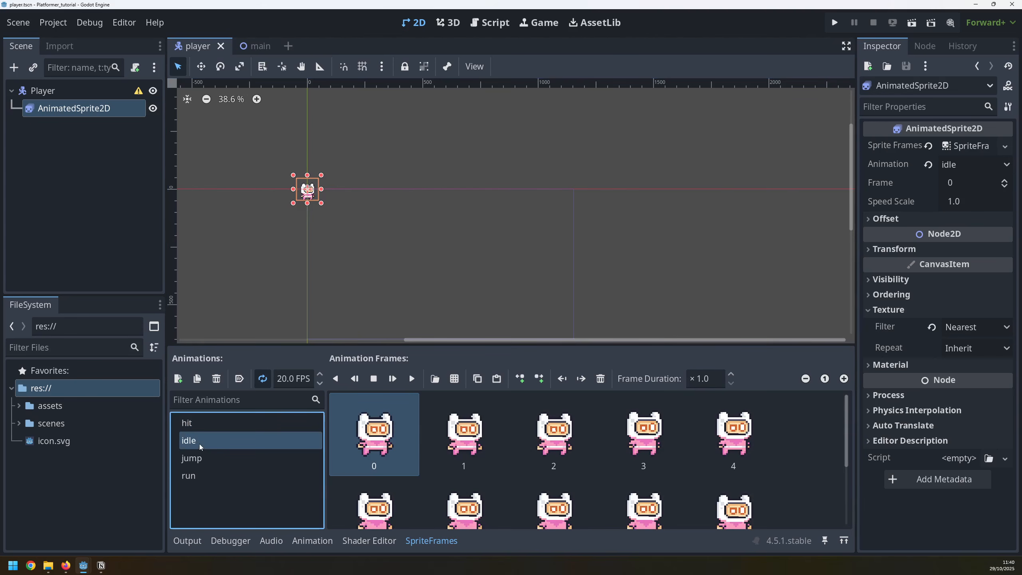
pyautogui.click(239, 378)
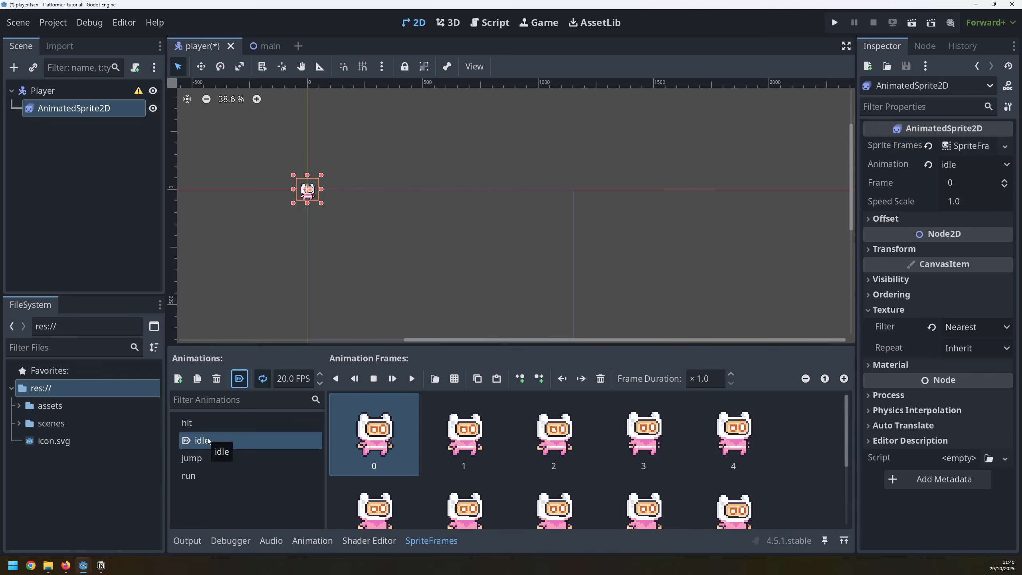
pyautogui.click(265, 48)
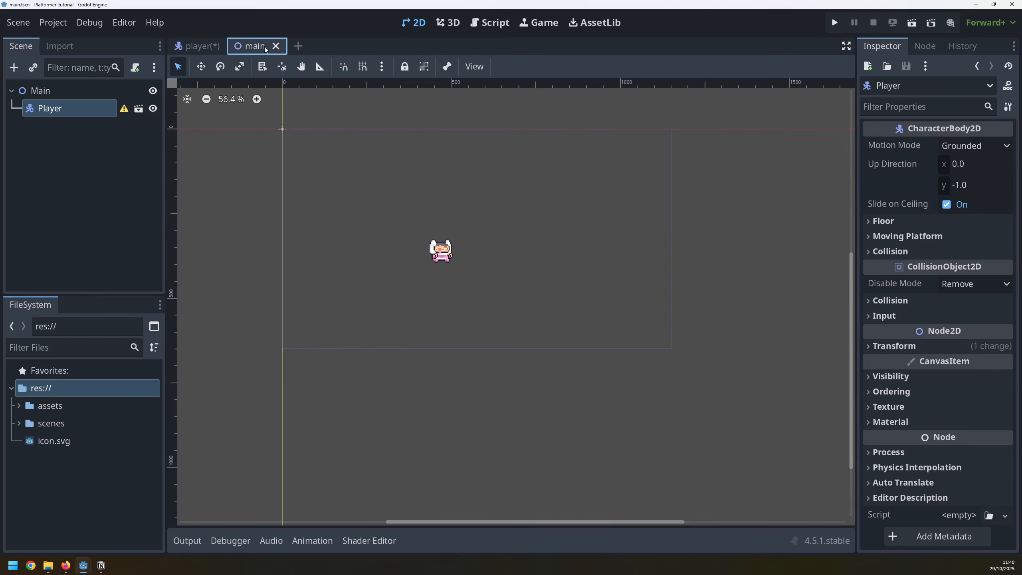
pyautogui.press('F5')
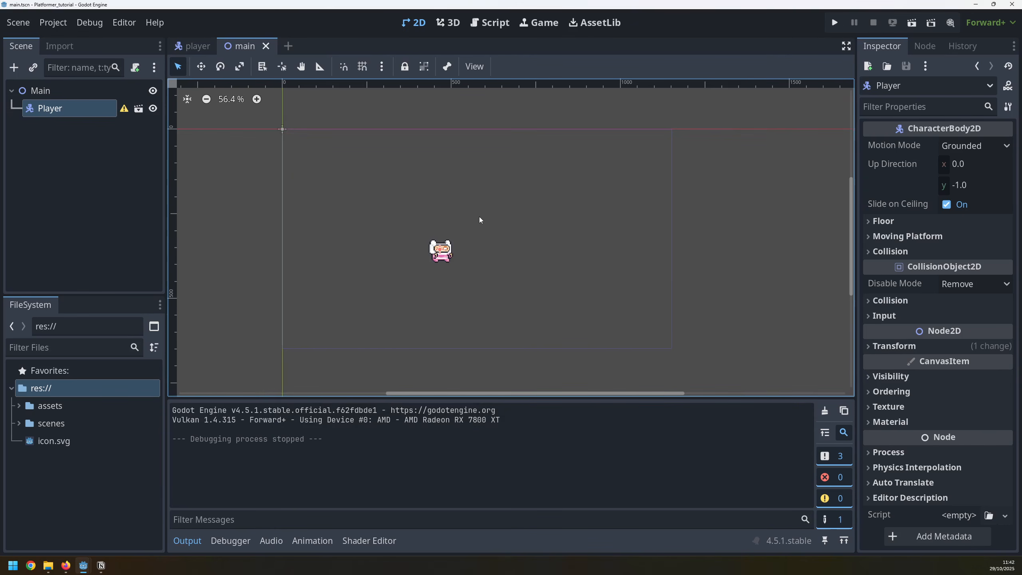
# Step: Start attaching a new script to the Player root node in the player scene and check its proposed path
pyautogui.click(197, 47)
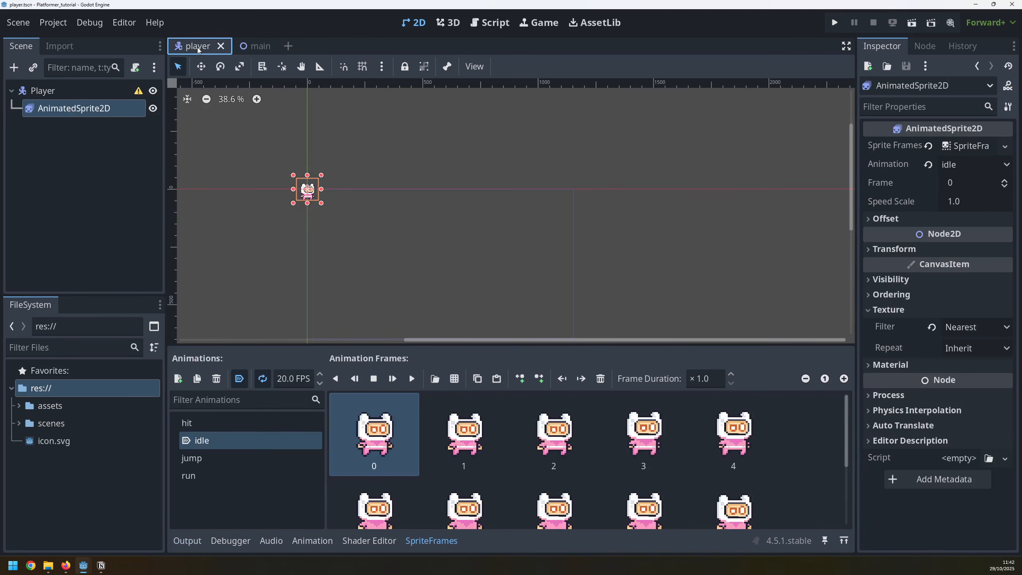
pyautogui.click(53, 92)
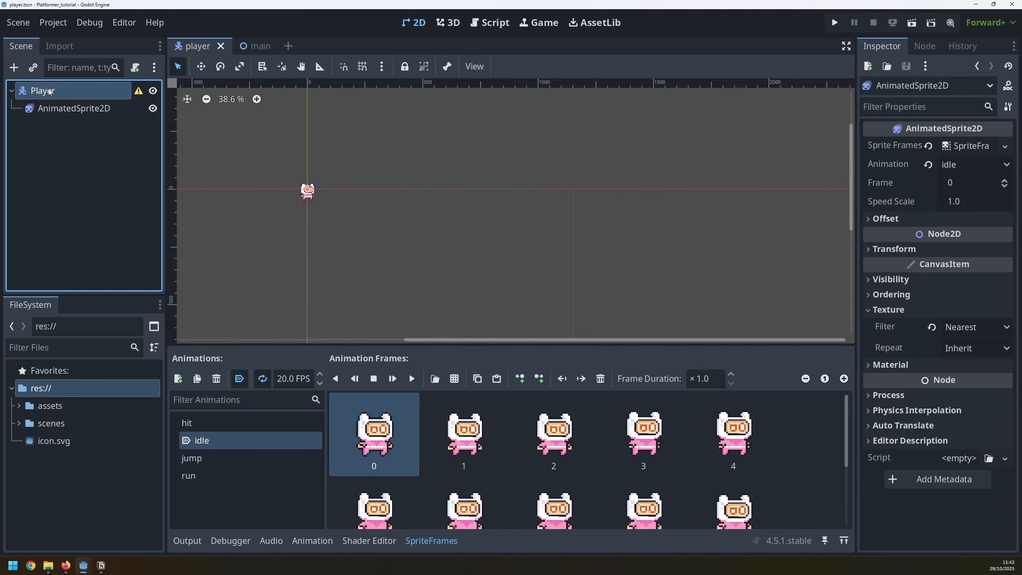
pyautogui.click(135, 67)
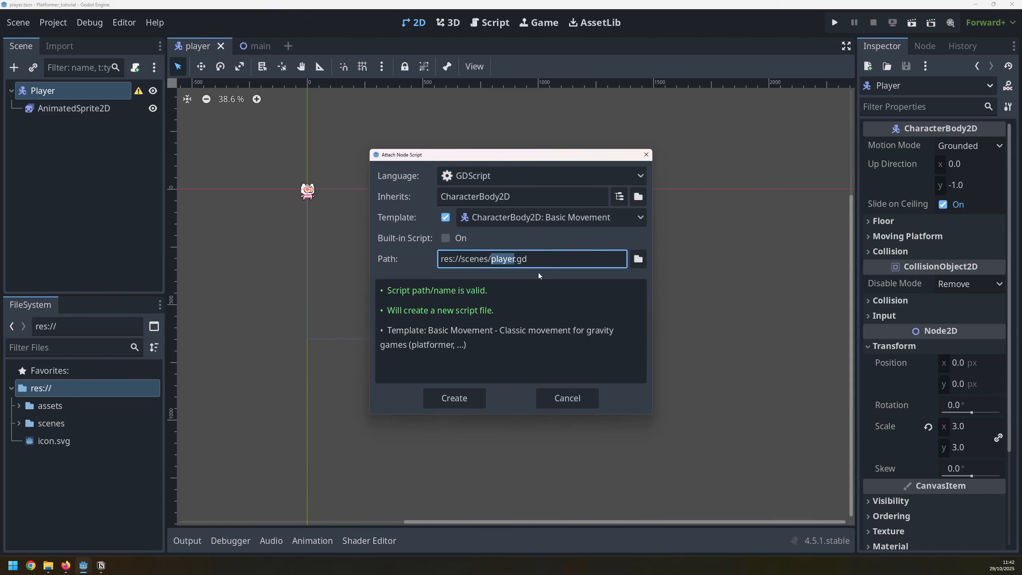
pyautogui.press('Tab')
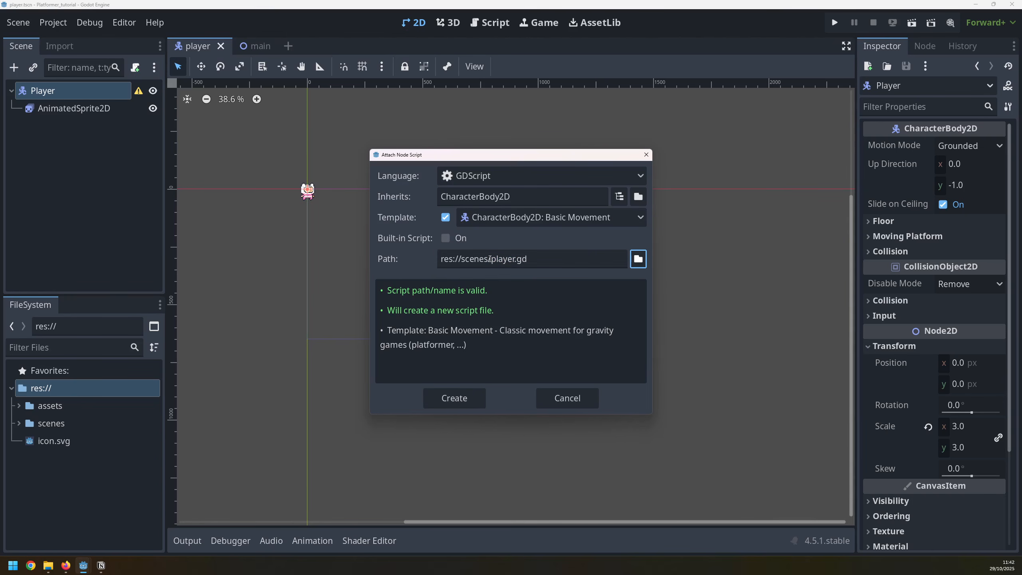
pyautogui.moveTo(490, 259); pyautogui.dragTo(462, 258)
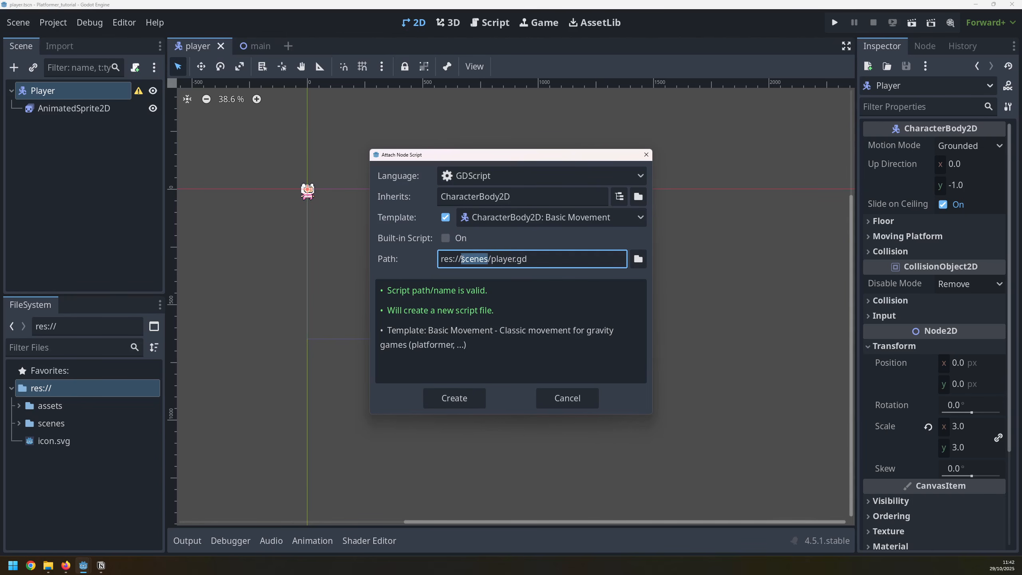
pyautogui.click(542, 261)
# Step: Create a scripts folder in res:// and create player.gd there from the CharacterBody2D: Basic Movement template
pyautogui.click(638, 259)
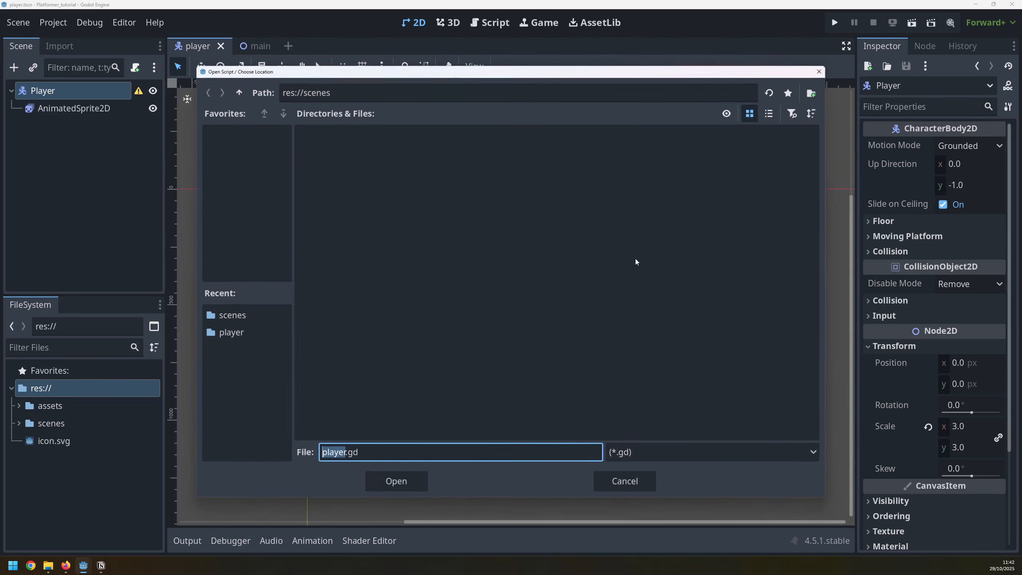
pyautogui.click(240, 93)
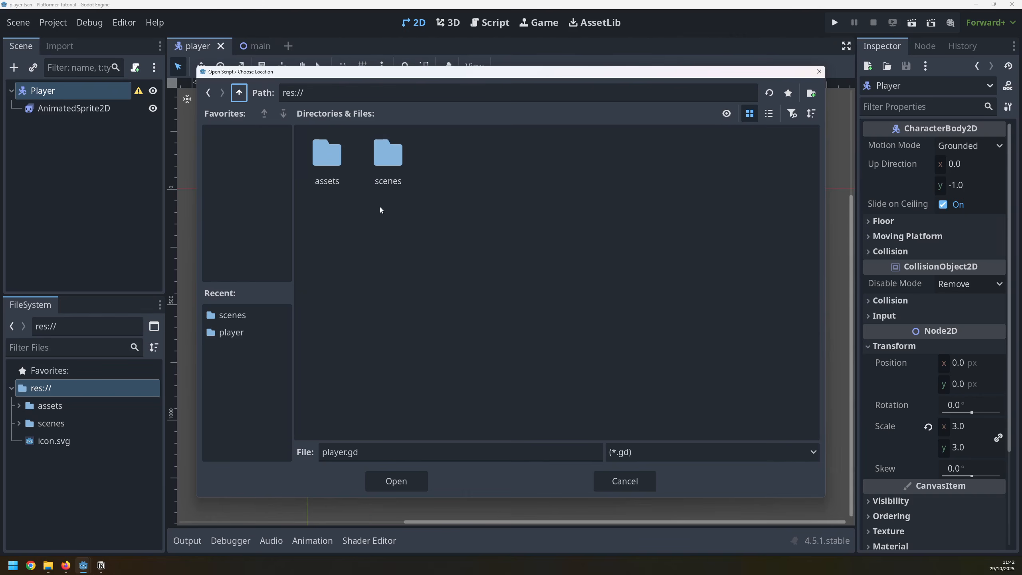
pyautogui.click(811, 93)
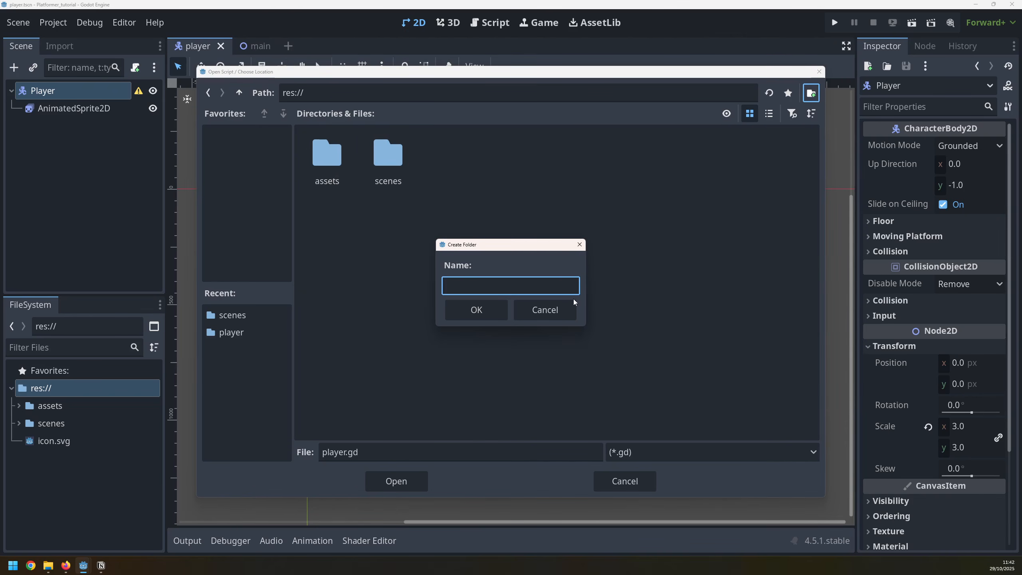
pyautogui.write('scripts')
pyautogui.press('Return')
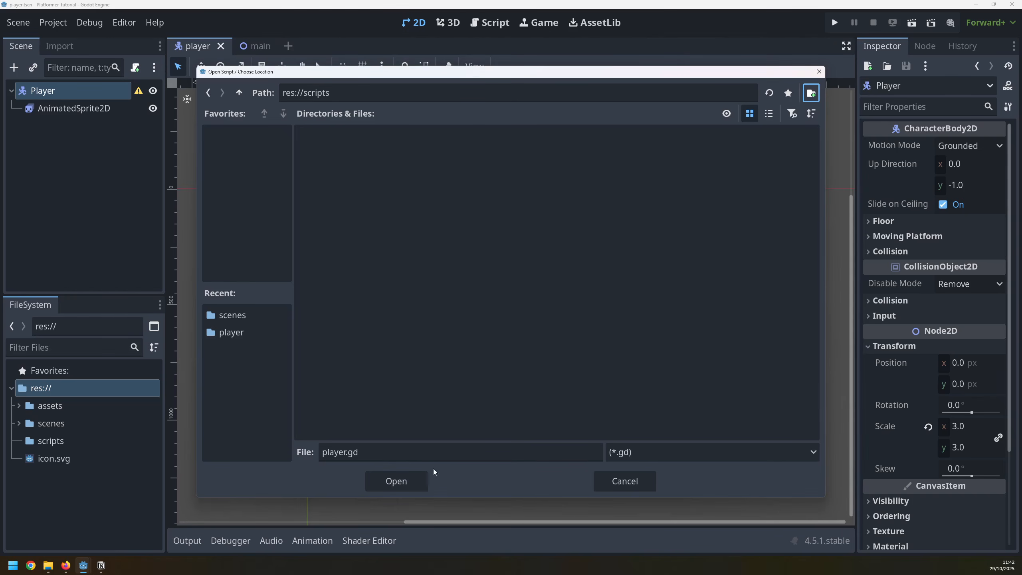
pyautogui.click(414, 480)
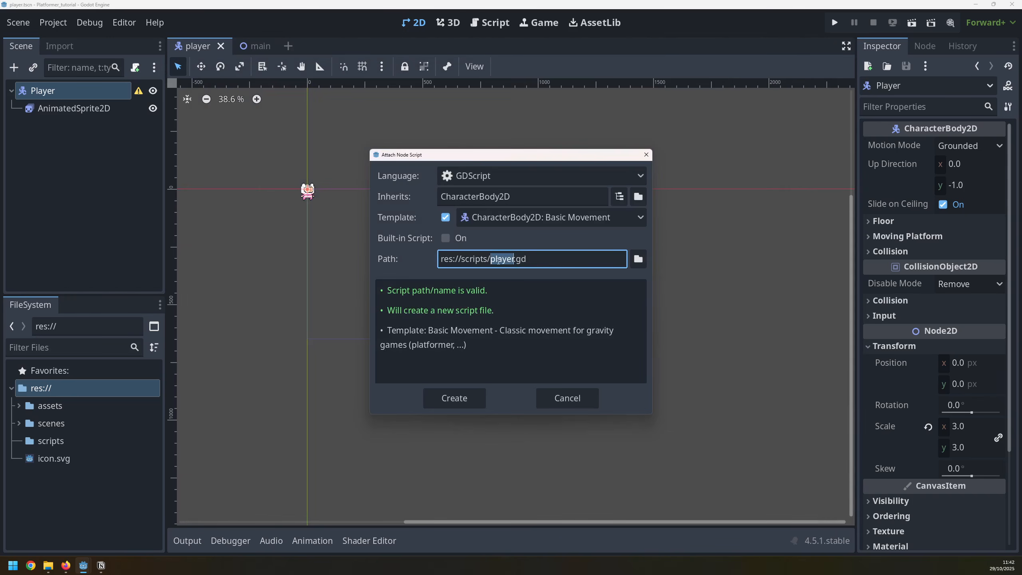
pyautogui.click(454, 398)
# Step: Examine the extends line and the constants at the start of player.gd
pyautogui.moveTo(432, 436); pyautogui.dragTo(315, 88)
pyautogui.click(411, 125)
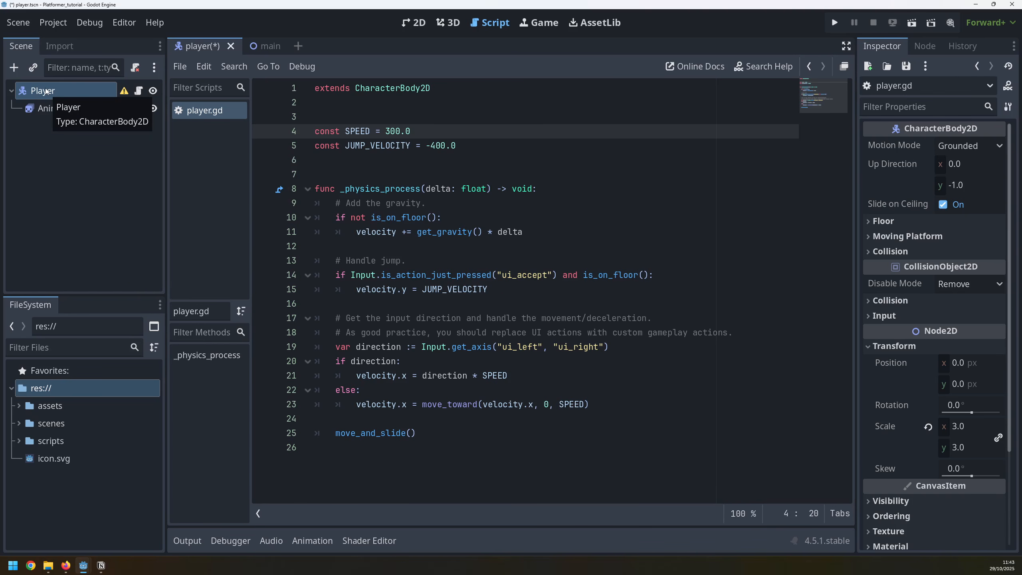
pyautogui.moveTo(431, 88); pyautogui.dragTo(316, 89)
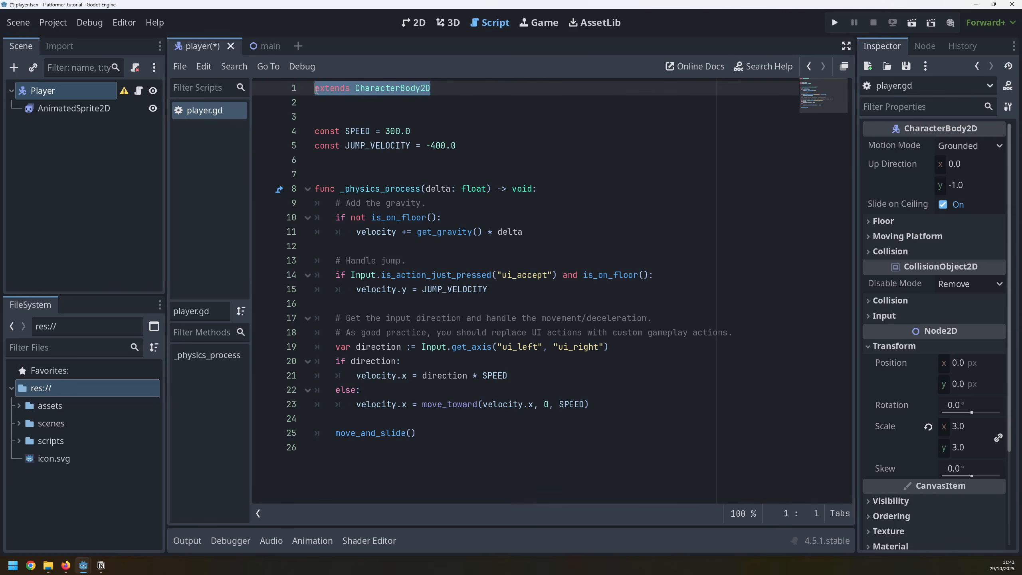
# Step: Examine the CharacterBody2D base class, the SPEED and JUMP_VELOCITY constants and the _physics_process declaration in player.gd
pyautogui.click(363, 87)
pyautogui.moveTo(357, 87); pyautogui.dragTo(495, 89)
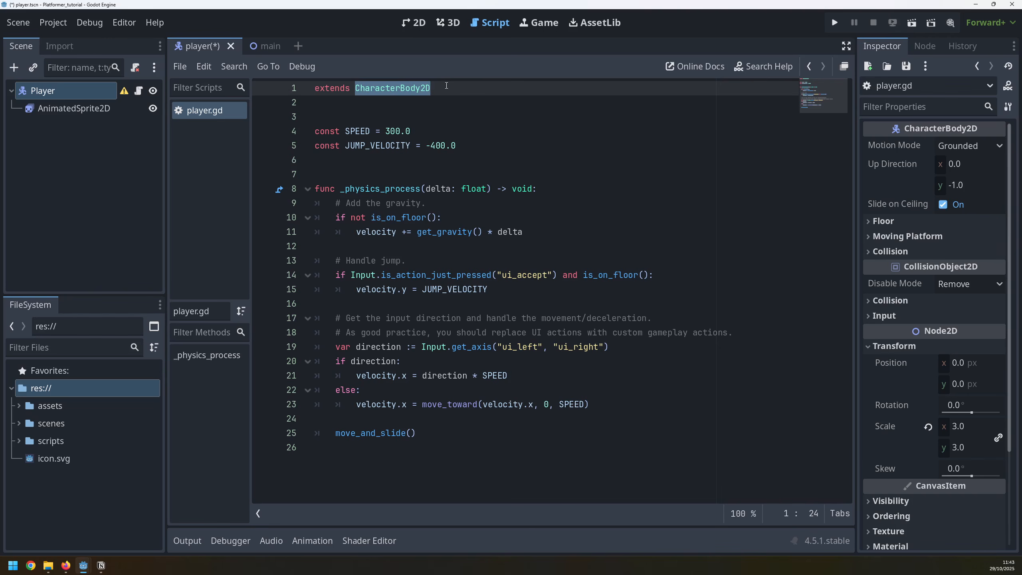
pyautogui.moveTo(459, 145); pyautogui.dragTo(308, 138)
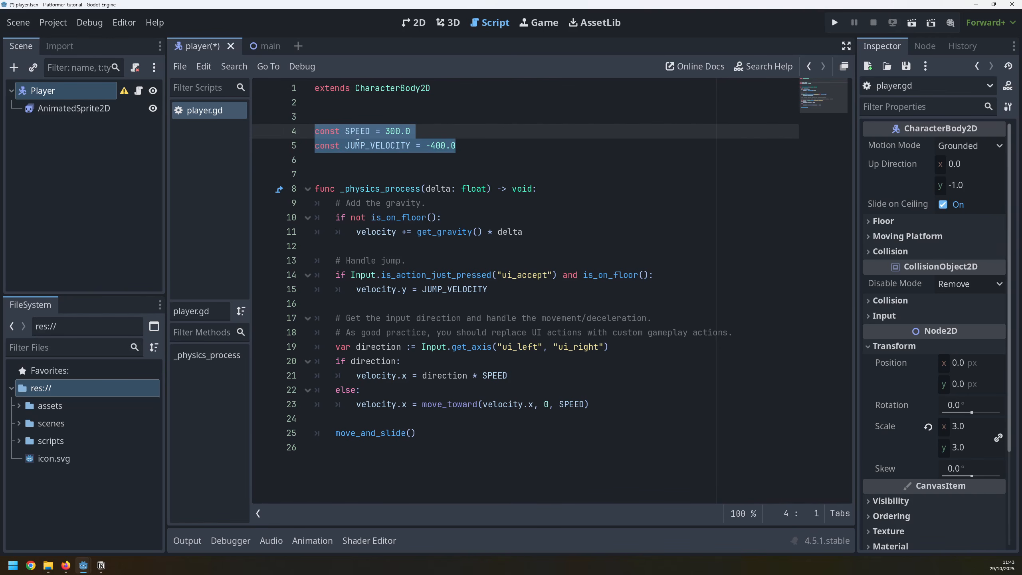
pyautogui.click(346, 132)
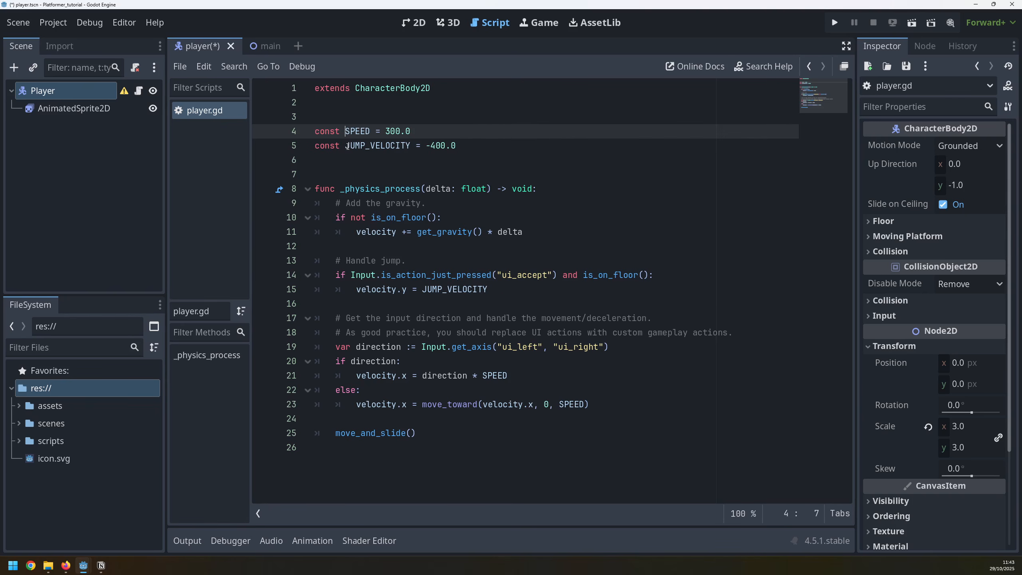
pyautogui.moveTo(346, 145); pyautogui.dragTo(474, 142)
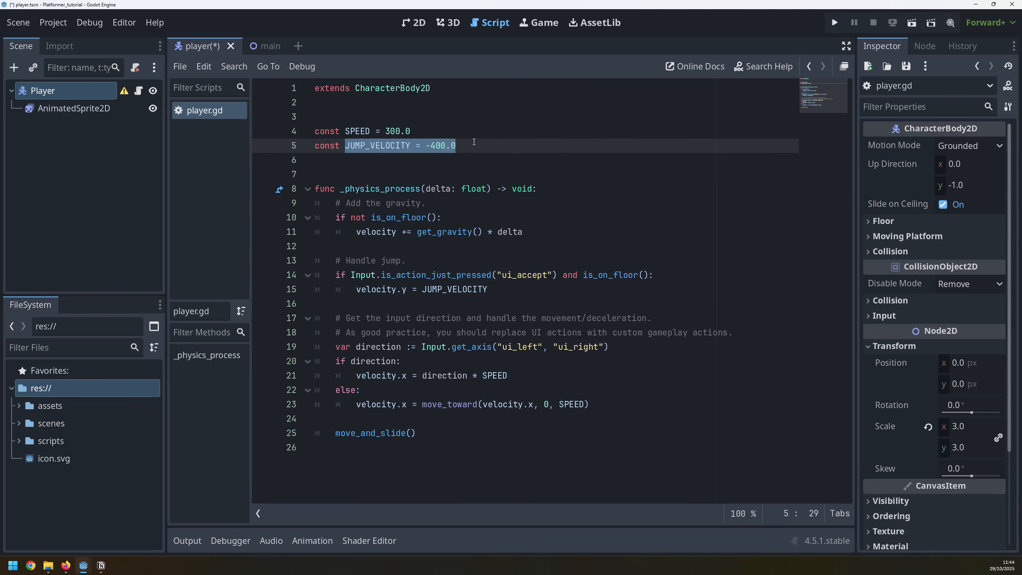
pyautogui.moveTo(545, 188); pyautogui.dragTo(304, 192)
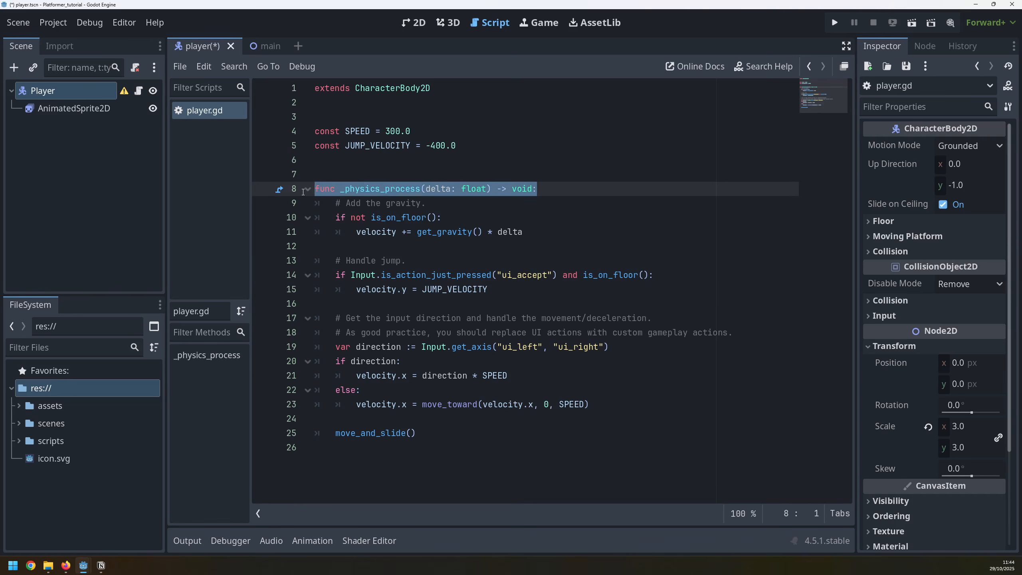
pyautogui.click(391, 189)
pyautogui.keyDown('ctrl'); pyautogui.scroll(4, 400, 208); pyautogui.keyUp('ctrl')
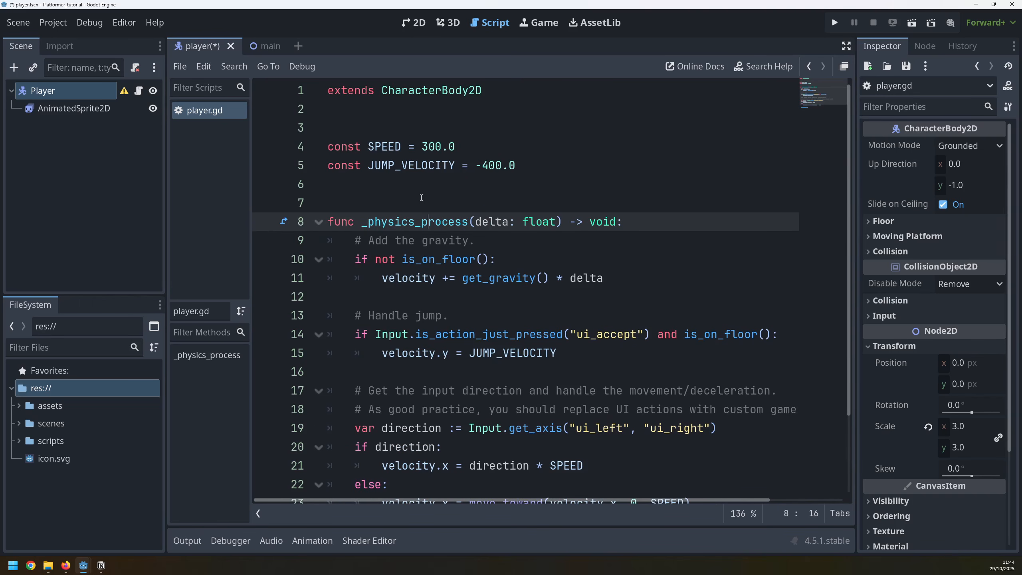
pyautogui.scroll(-2, 419, 197)
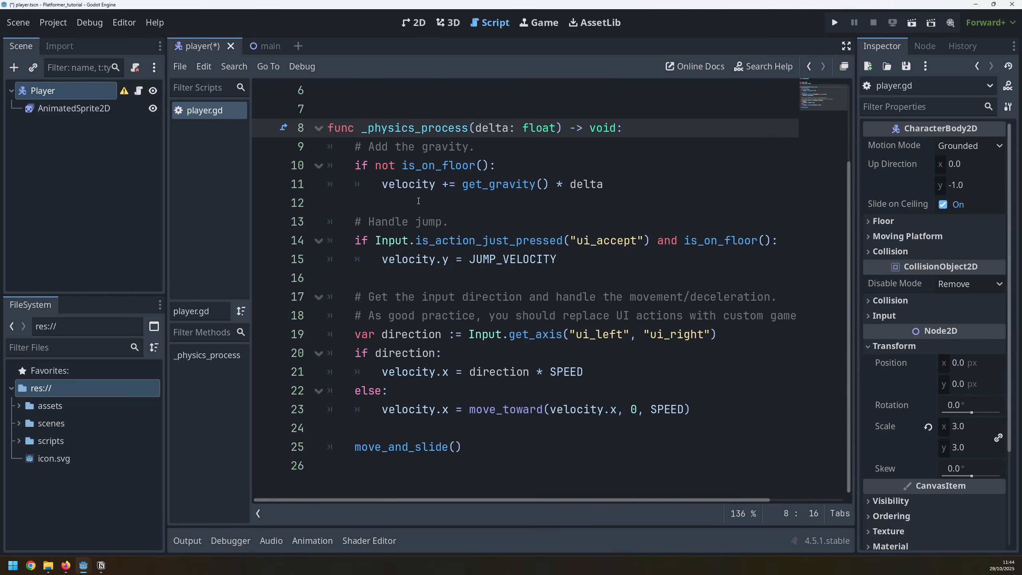
# Step: Examine the gravity and jump-handling blocks inside _physics_process in player.gd
pyautogui.moveTo(354, 148); pyautogui.dragTo(499, 166)
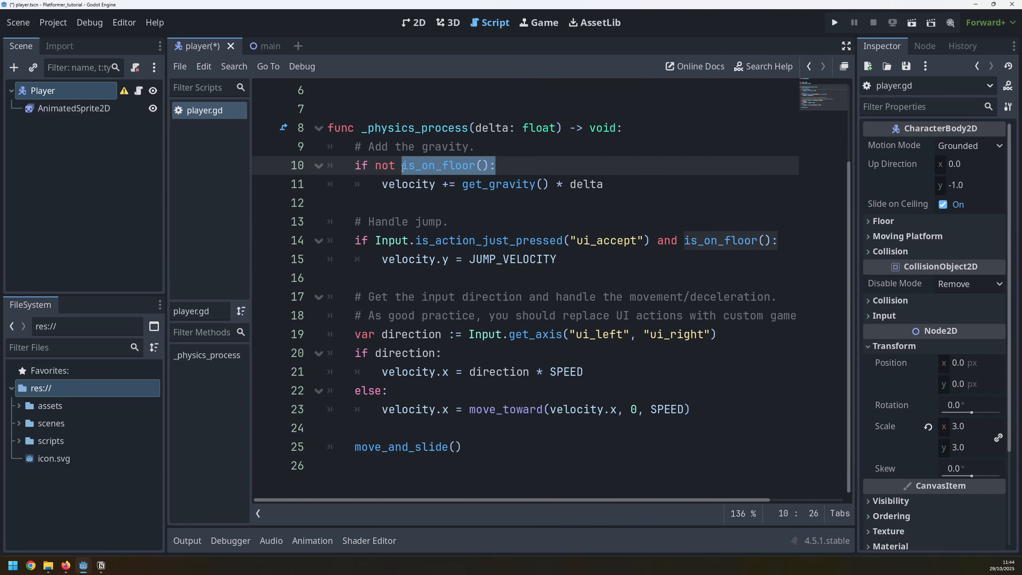
pyautogui.moveTo(376, 165); pyautogui.dragTo(518, 163)
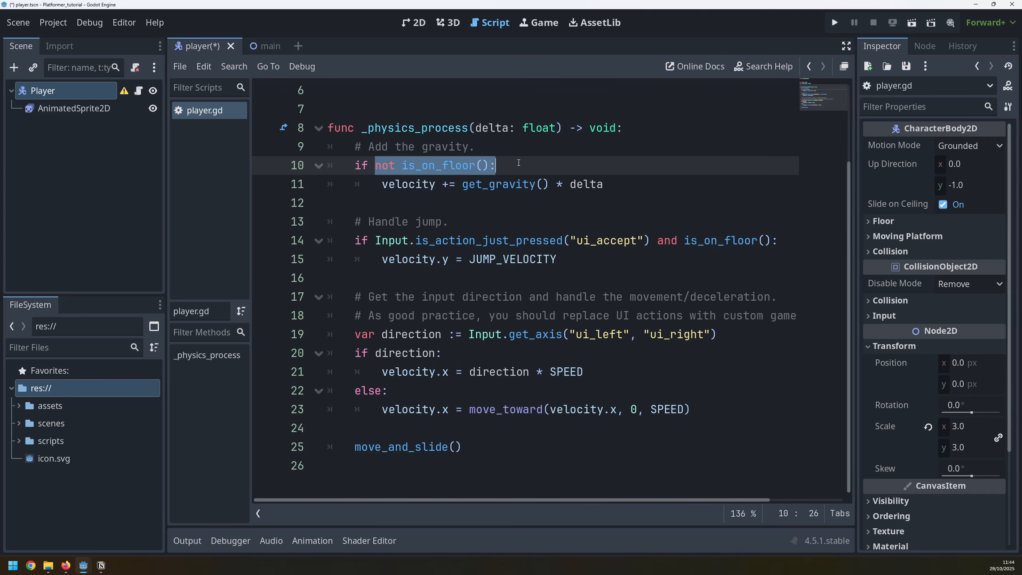
pyautogui.click(463, 185)
pyautogui.moveTo(463, 186); pyautogui.dragTo(381, 185)
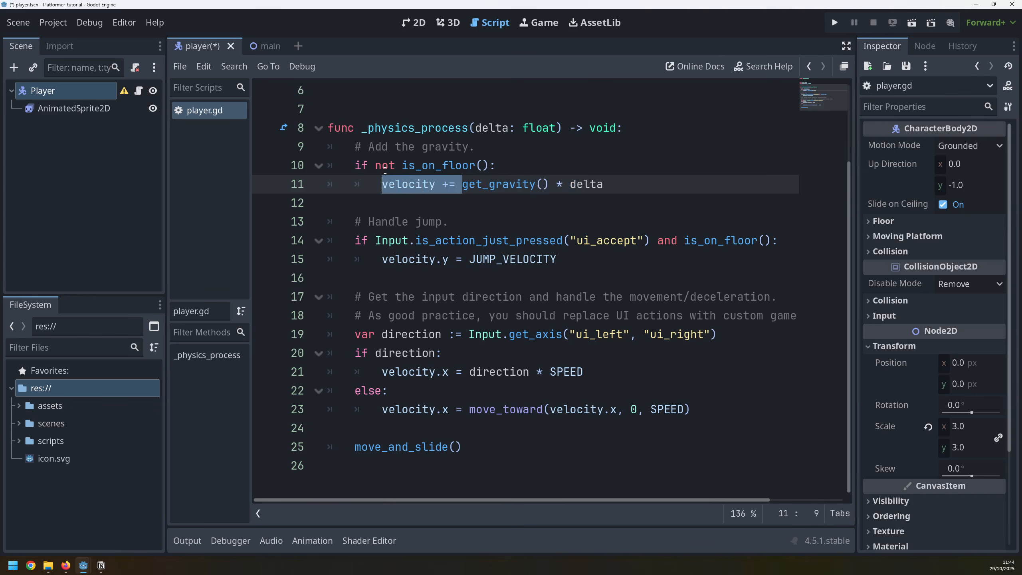
pyautogui.moveTo(354, 220); pyautogui.dragTo(576, 257)
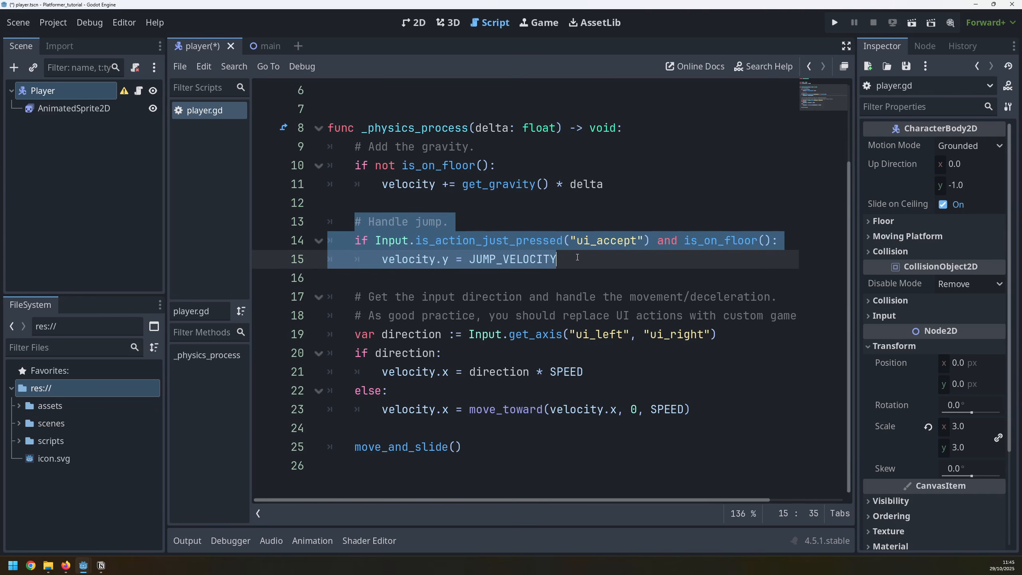
pyautogui.click(379, 241)
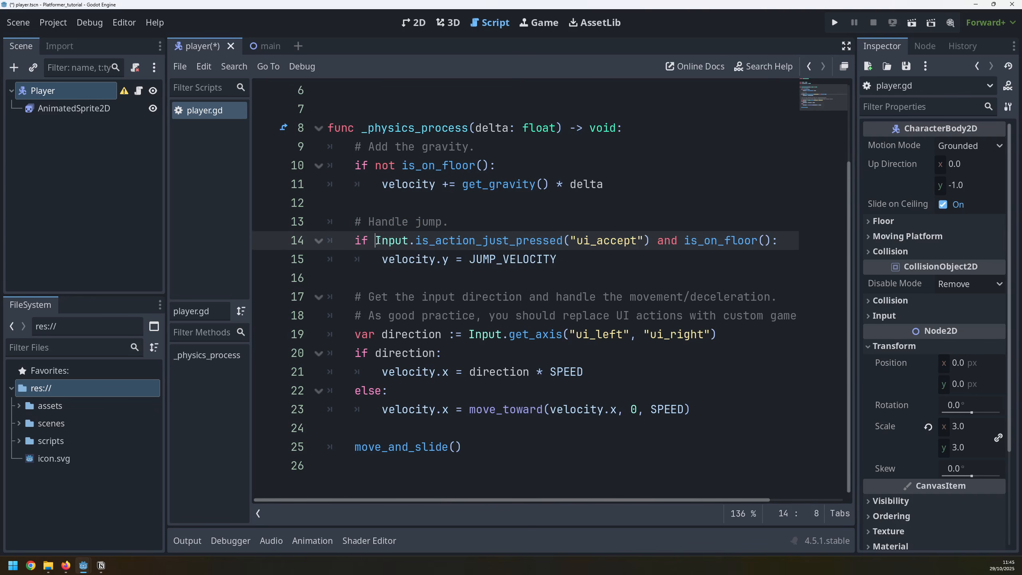
pyautogui.doubleClick(389, 240)
pyautogui.click(415, 239)
pyautogui.moveTo(415, 239); pyautogui.dragTo(776, 237)
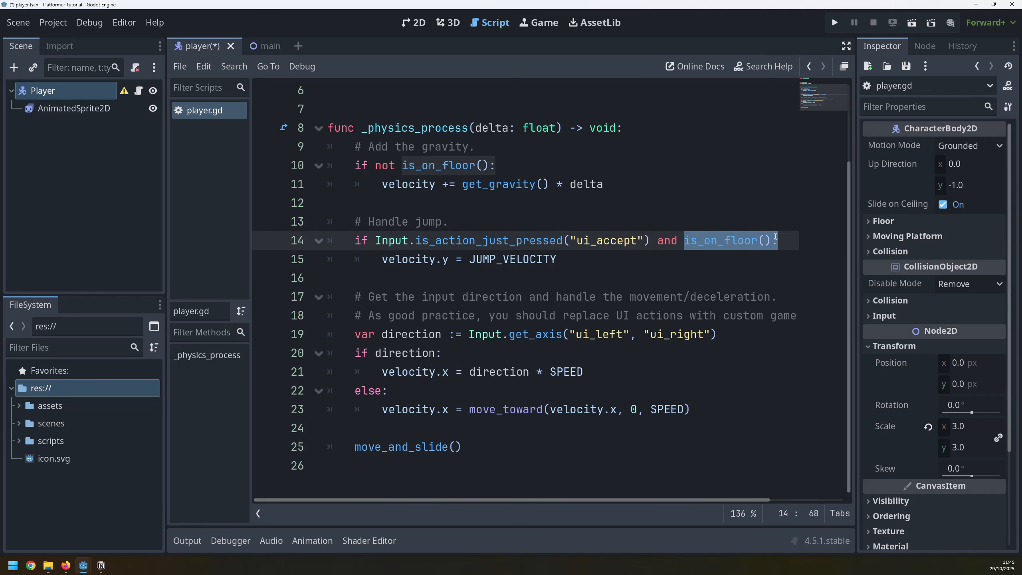
pyautogui.moveTo(556, 258); pyautogui.dragTo(463, 259)
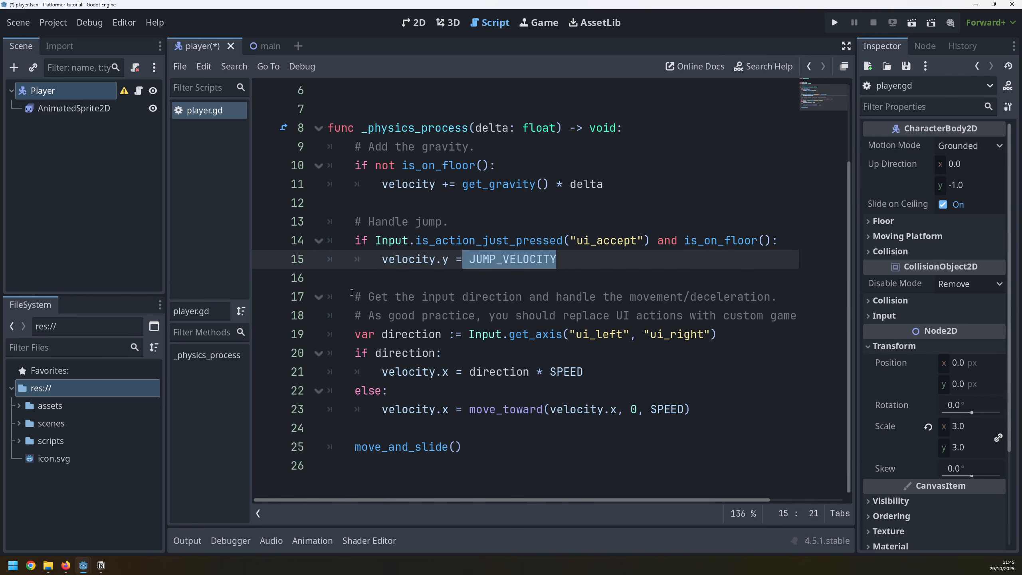
# Step: Examine the horizontal movement block and read the description of the move_and_slide() call in player.gd
pyautogui.moveTo(352, 293); pyautogui.dragTo(702, 409)
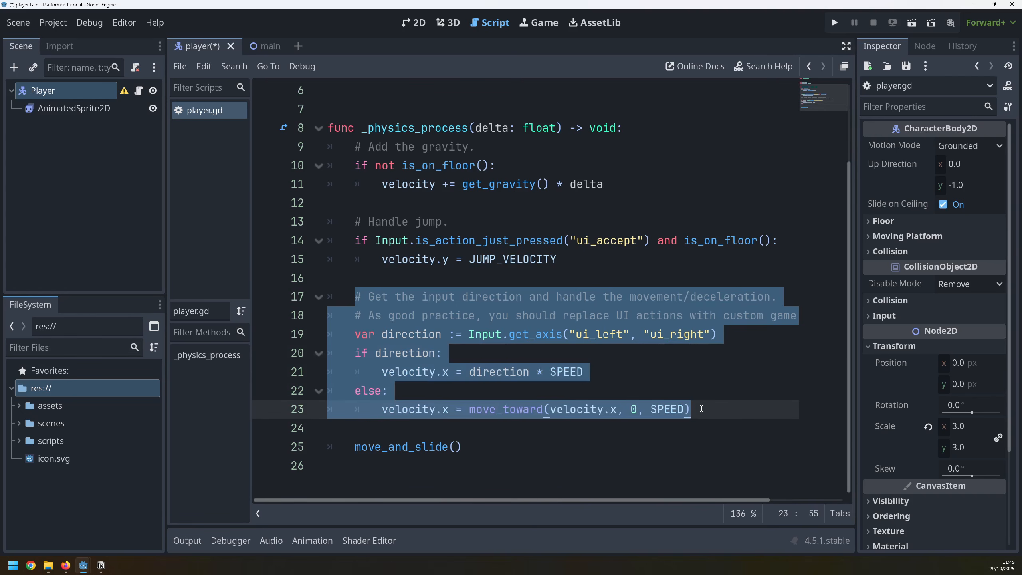
pyautogui.click(378, 334)
pyautogui.moveTo(380, 334); pyautogui.dragTo(482, 335)
pyautogui.click(572, 335)
pyautogui.moveTo(571, 335); pyautogui.dragTo(719, 337)
pyautogui.click(469, 335)
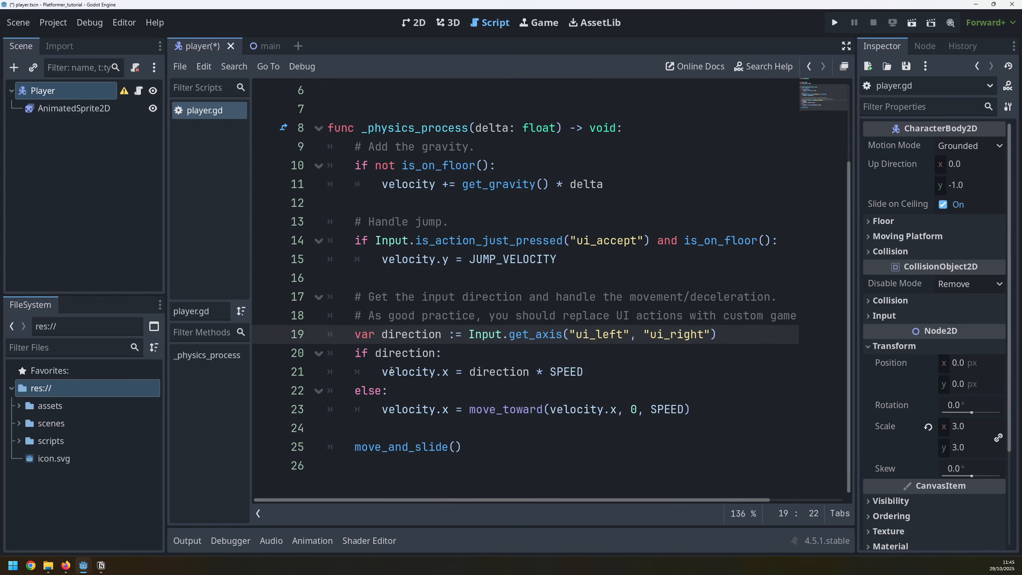
pyautogui.moveTo(383, 373); pyautogui.dragTo(455, 372)
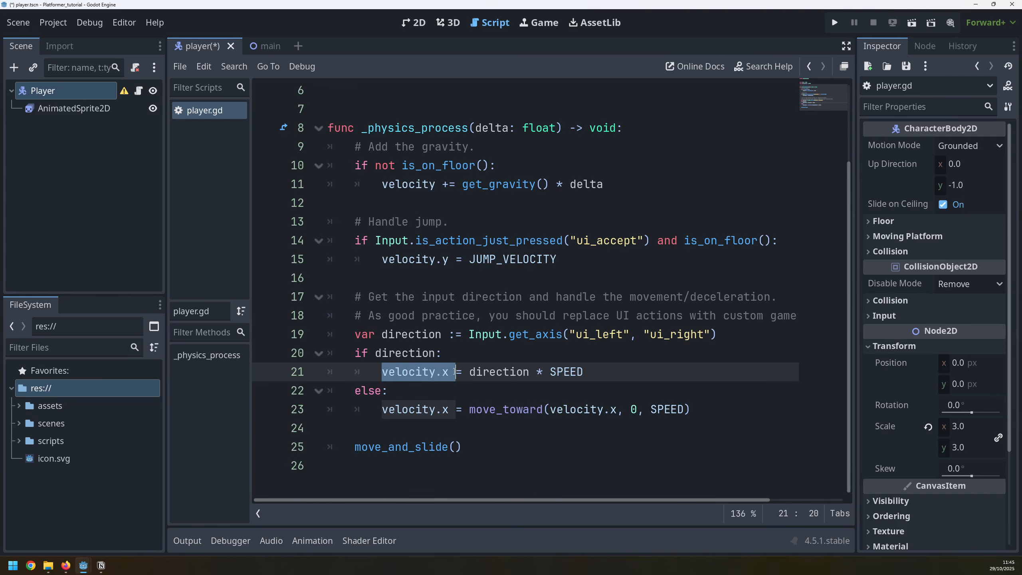
pyautogui.moveTo(468, 447); pyautogui.dragTo(354, 447)
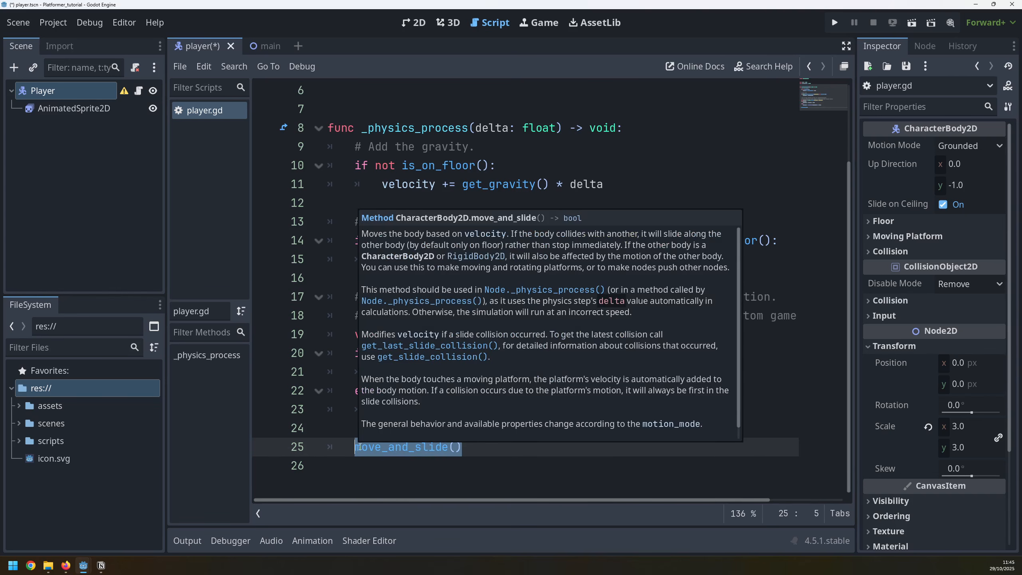
pyautogui.moveTo(364, 448)
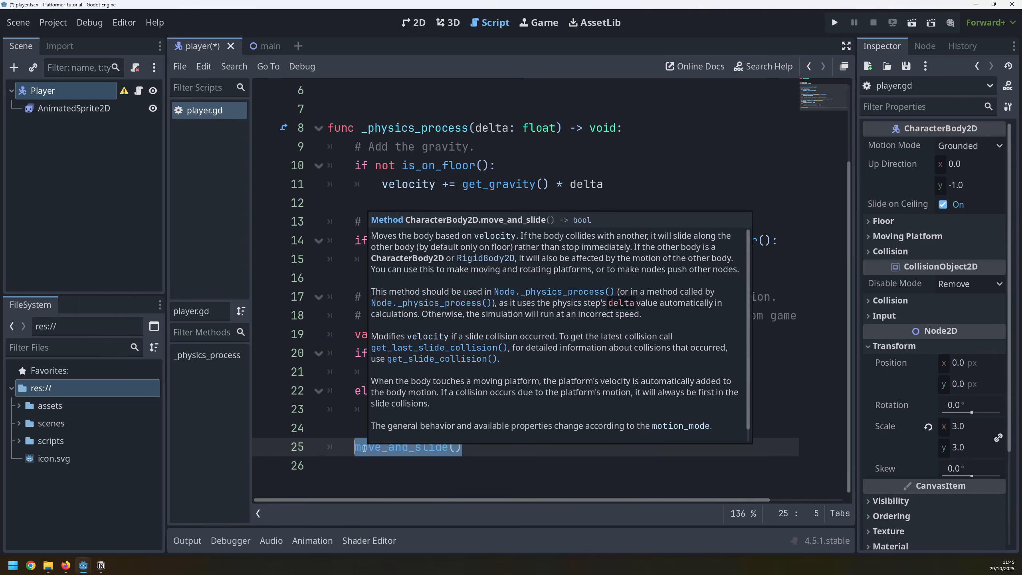
# Step: Save the player scene with its script, test-run the project and close the game window
pyautogui.hotkey('ctrl', 's')
pyautogui.click(448, 295)
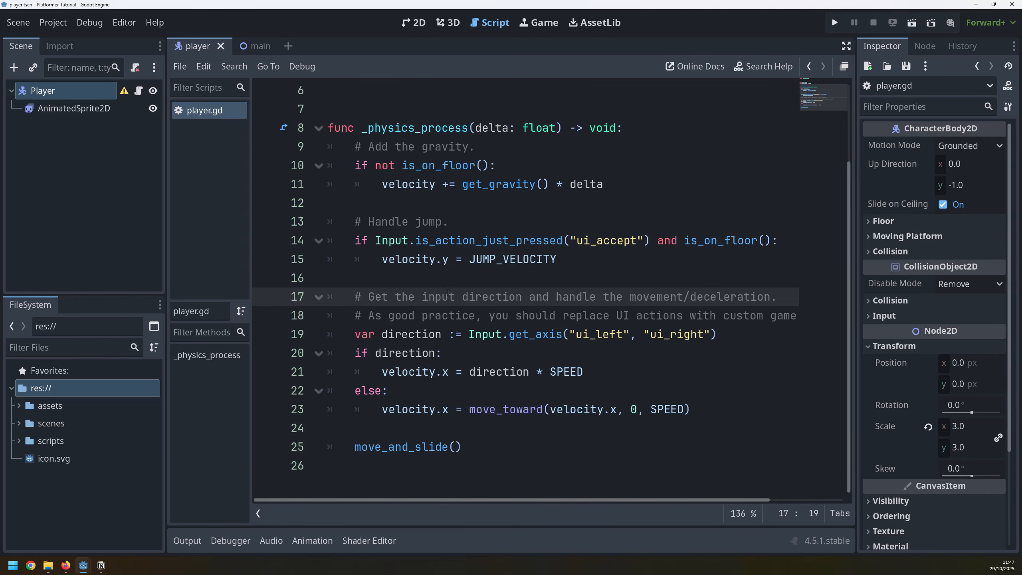
pyautogui.press('F5')
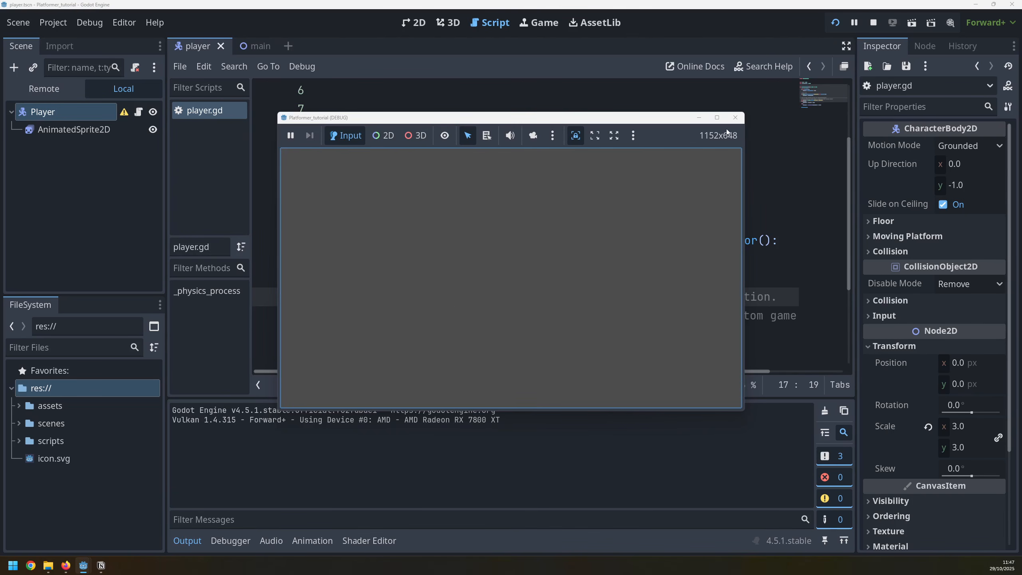
pyautogui.click(732, 117)
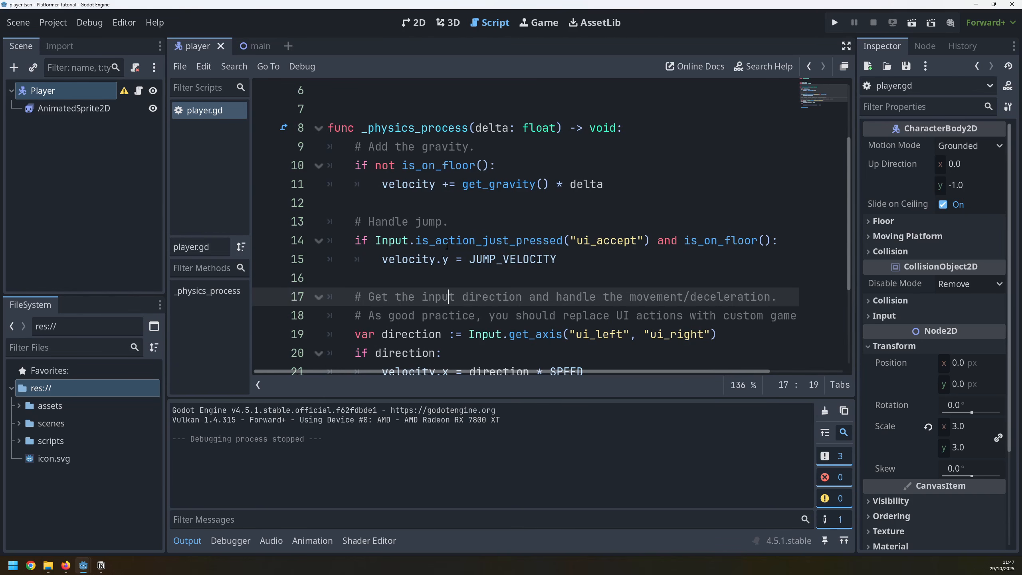
# Step: Show the main scene in the 2D view and add a StaticBody2D as a child of the Main node
pyautogui.click(257, 46)
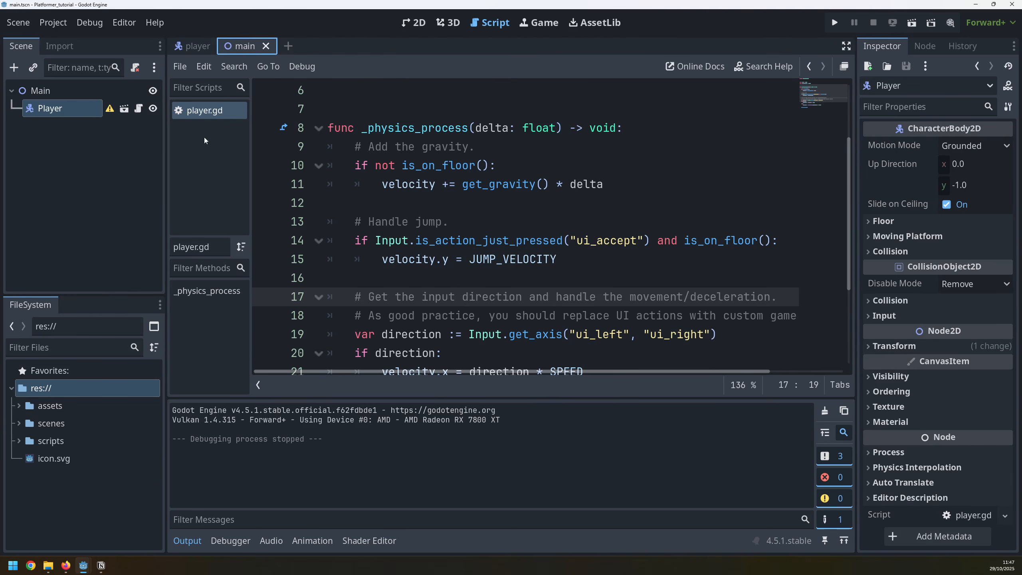
pyautogui.click(412, 23)
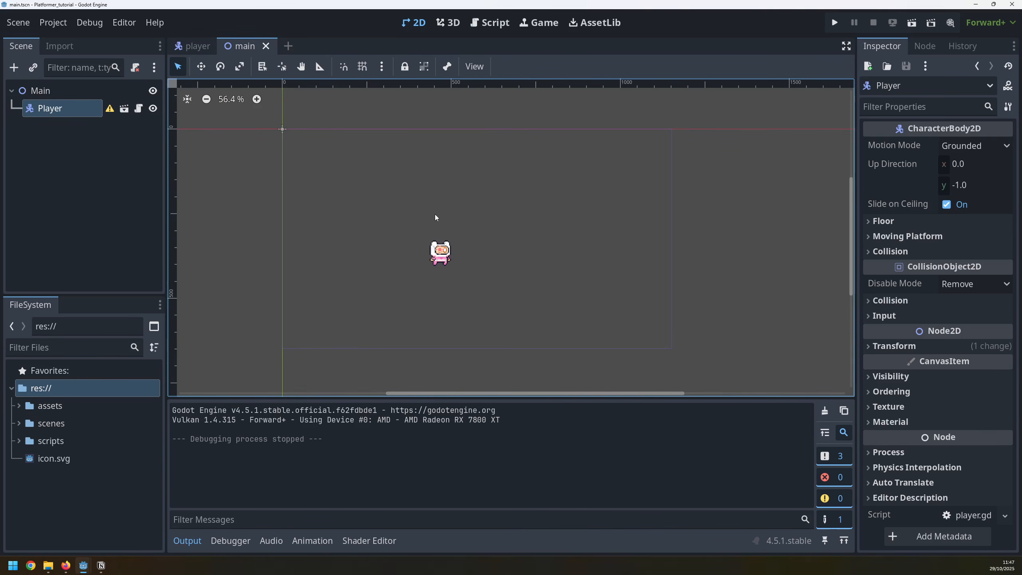
pyautogui.click(40, 91)
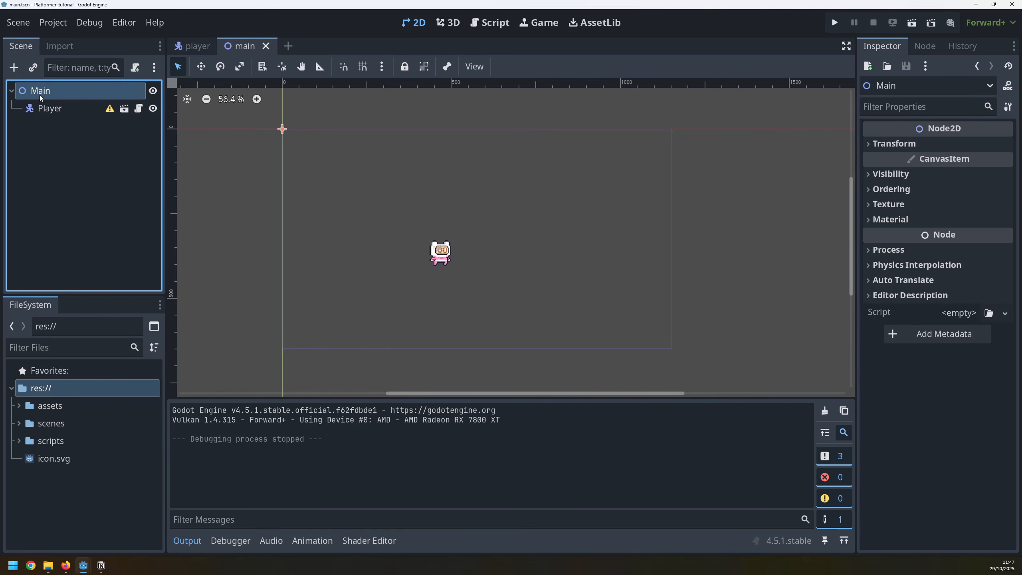
pyautogui.rightClick(42, 92)
pyautogui.click(66, 99)
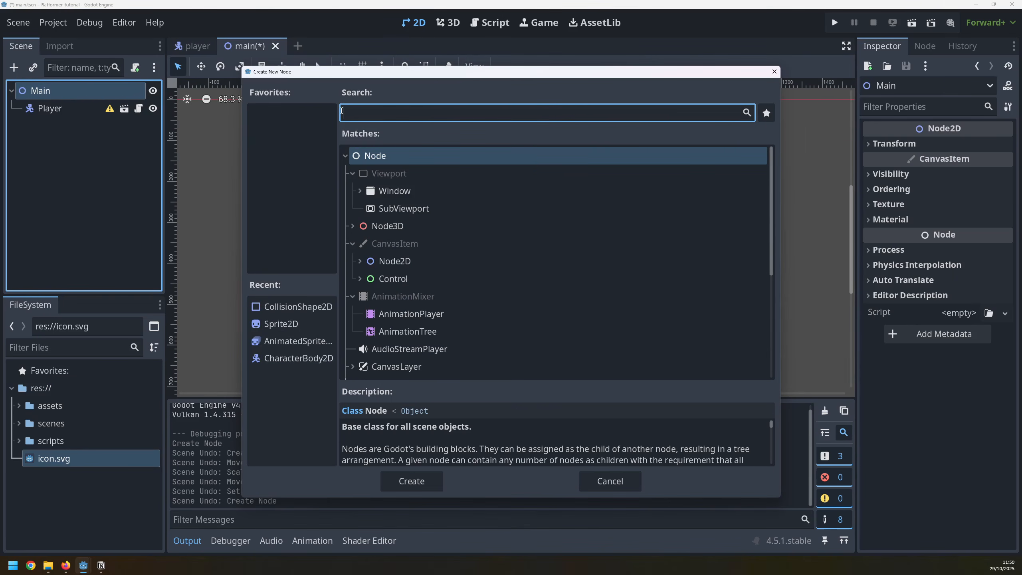
pyautogui.click(361, 260)
pyautogui.click(365, 279)
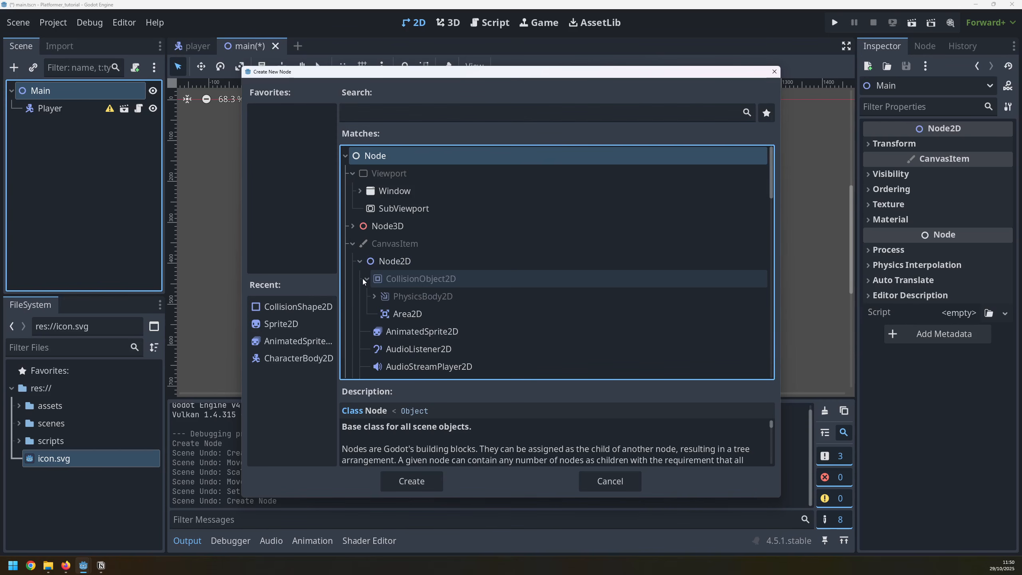
pyautogui.click(374, 296)
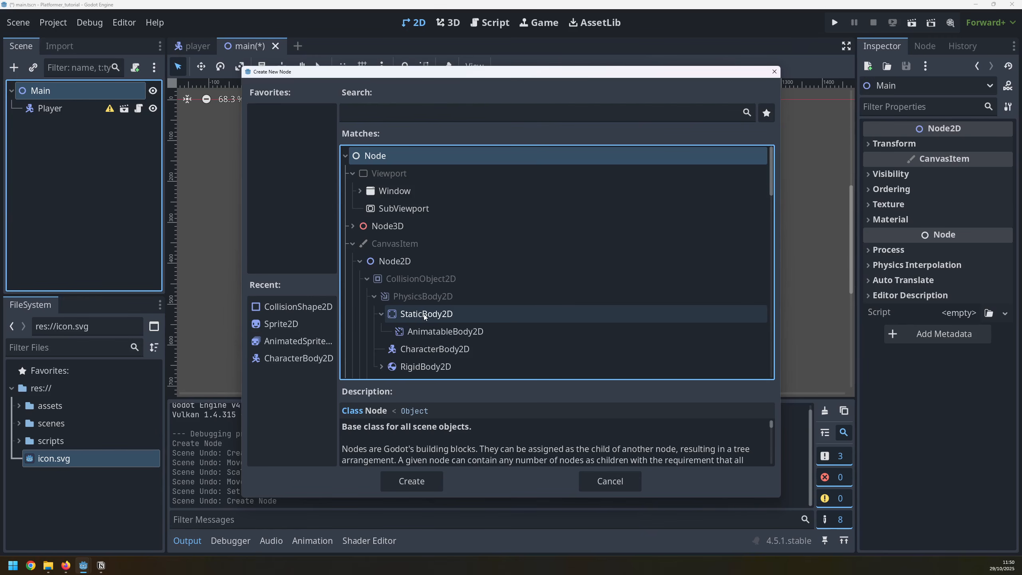
pyautogui.doubleClick(421, 315)
# Step: Add a Sprite2D child to the StaticBody2D node and assign icon.svg as its texture
pyautogui.rightClick(74, 128)
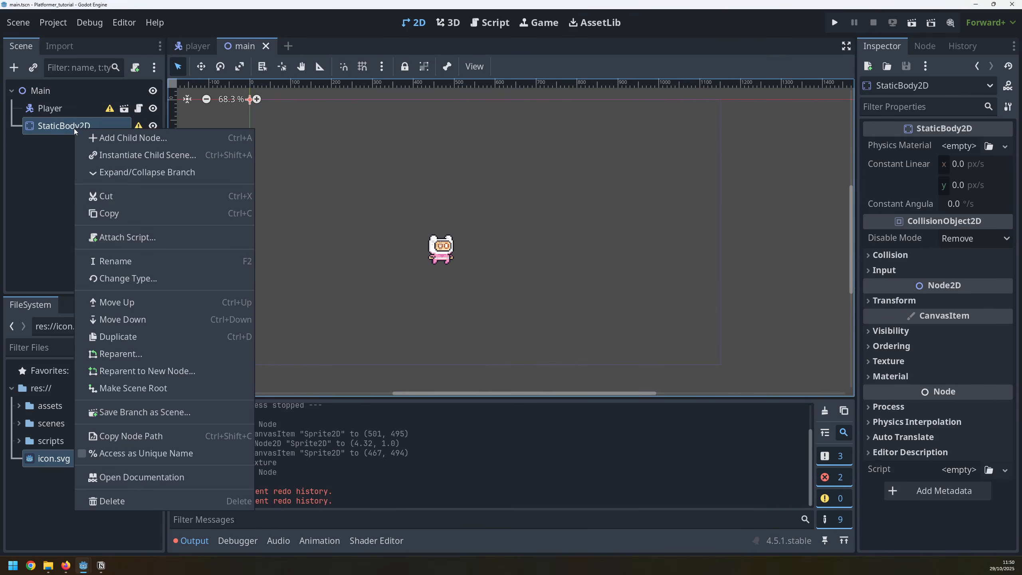
pyautogui.click(90, 137)
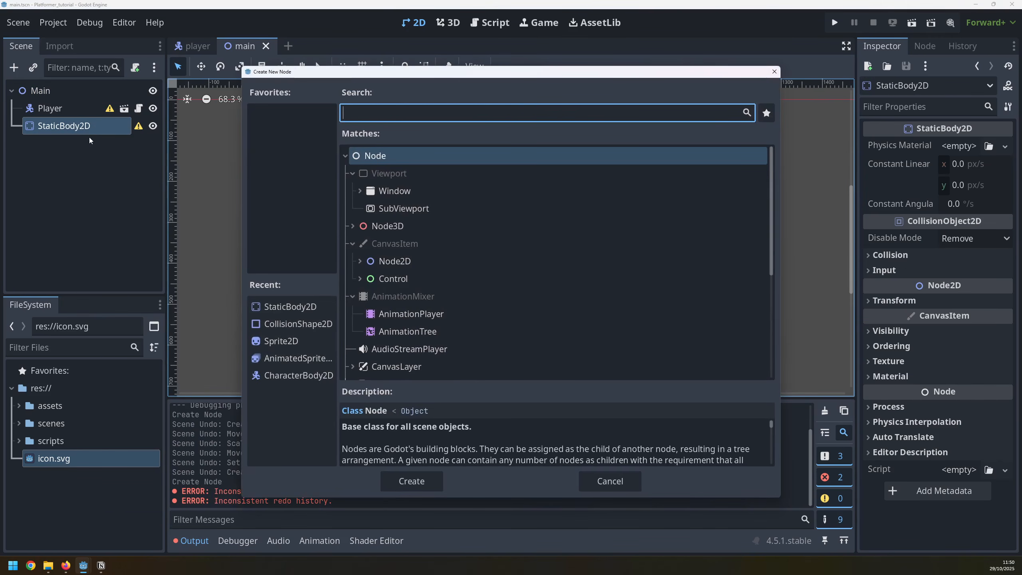
pyautogui.write('sprite')
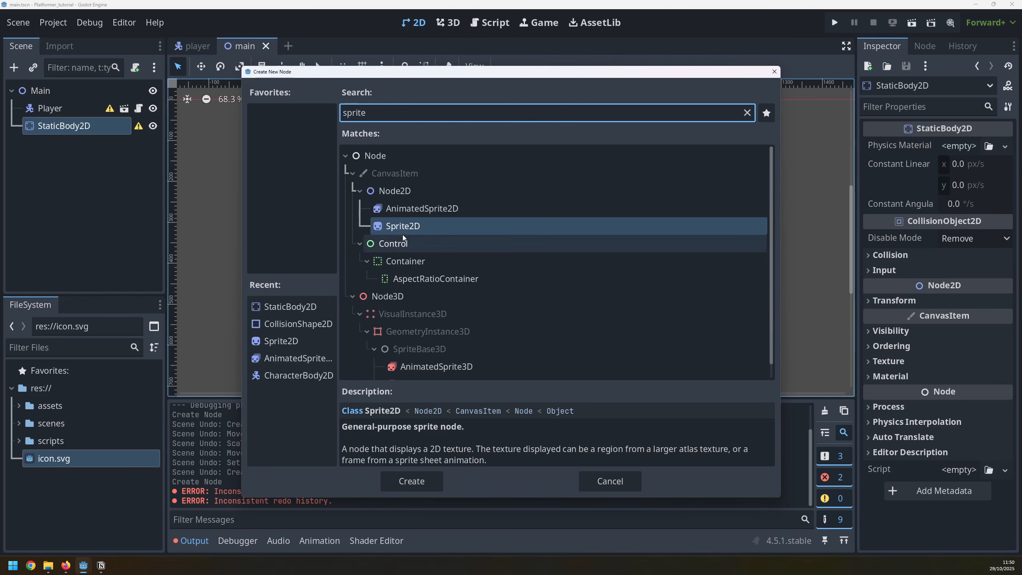
pyautogui.click(406, 208)
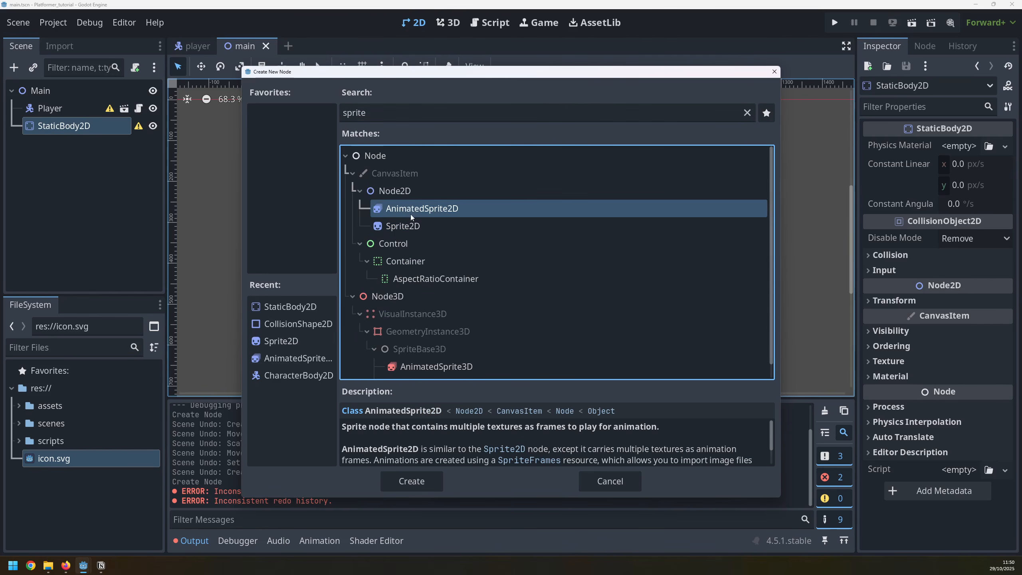
pyautogui.click(401, 227)
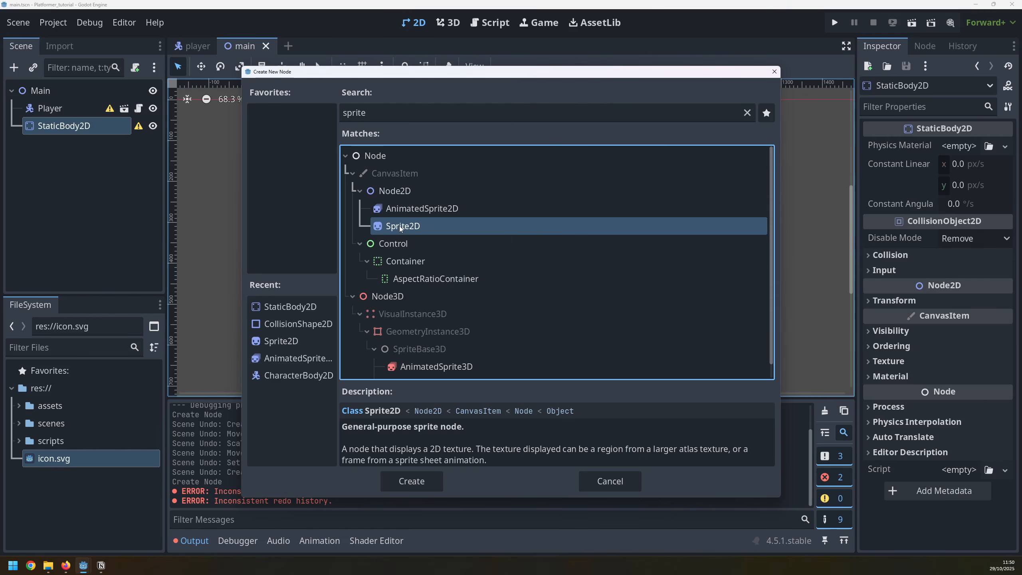
pyautogui.doubleClick(399, 226)
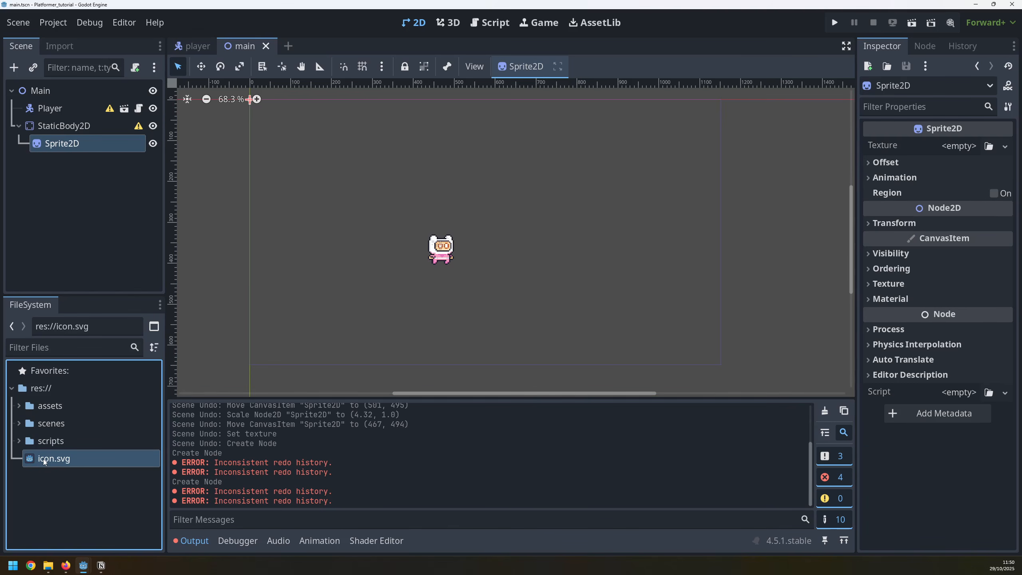
pyautogui.moveTo(43, 459); pyautogui.dragTo(971, 153)
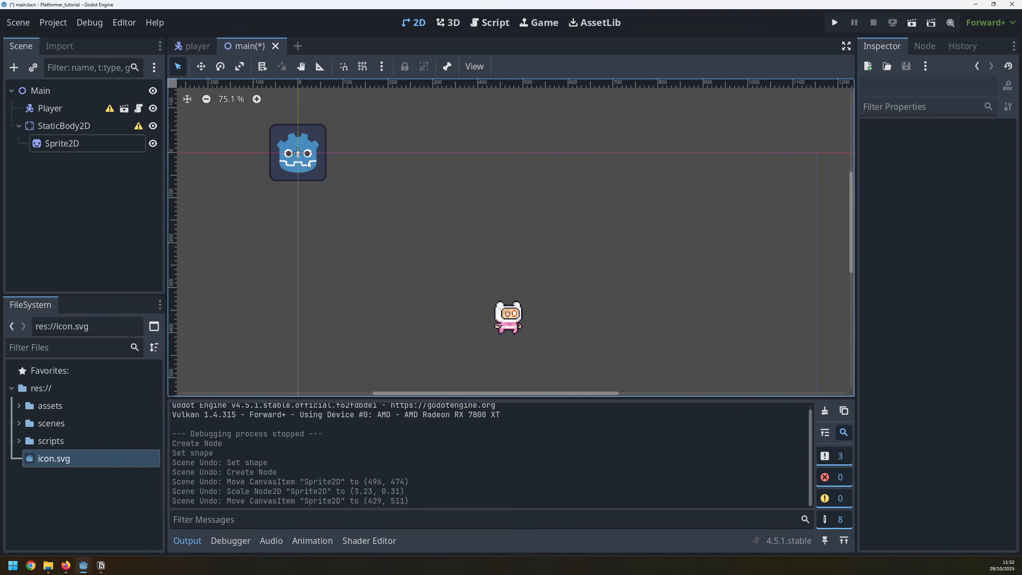
# Step: Try to move only the Sprite2D to about (318, 406), beside the Player, and undo the move
pyautogui.moveTo(307, 175); pyautogui.dragTo(459, 360)
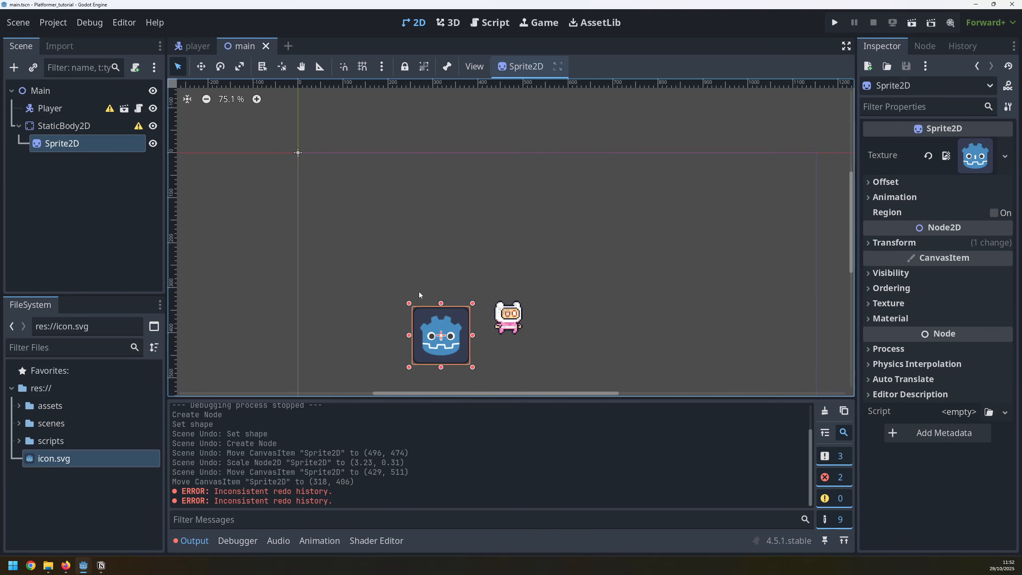
pyautogui.click(416, 284)
pyautogui.click(75, 143)
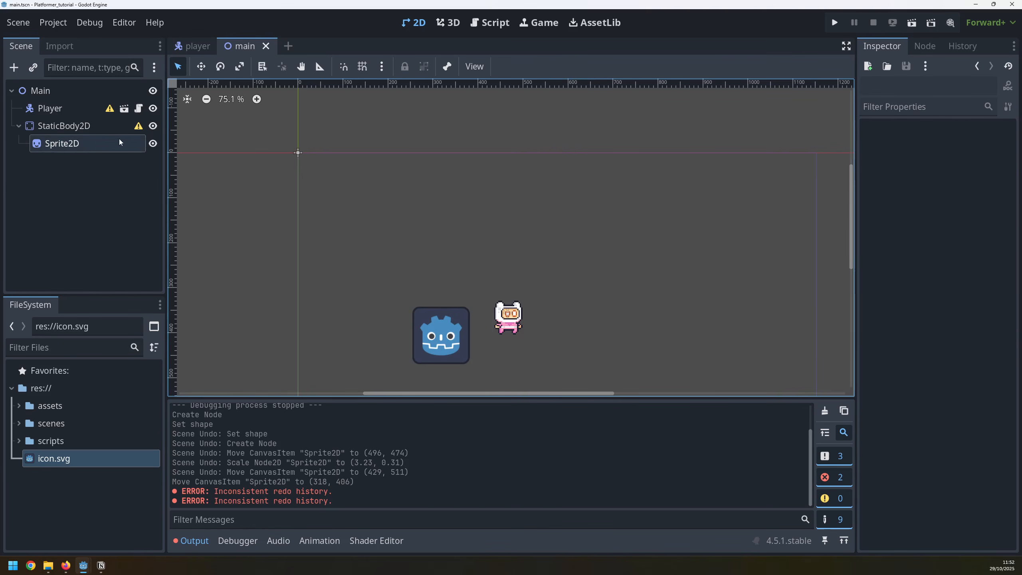
pyautogui.click(80, 131)
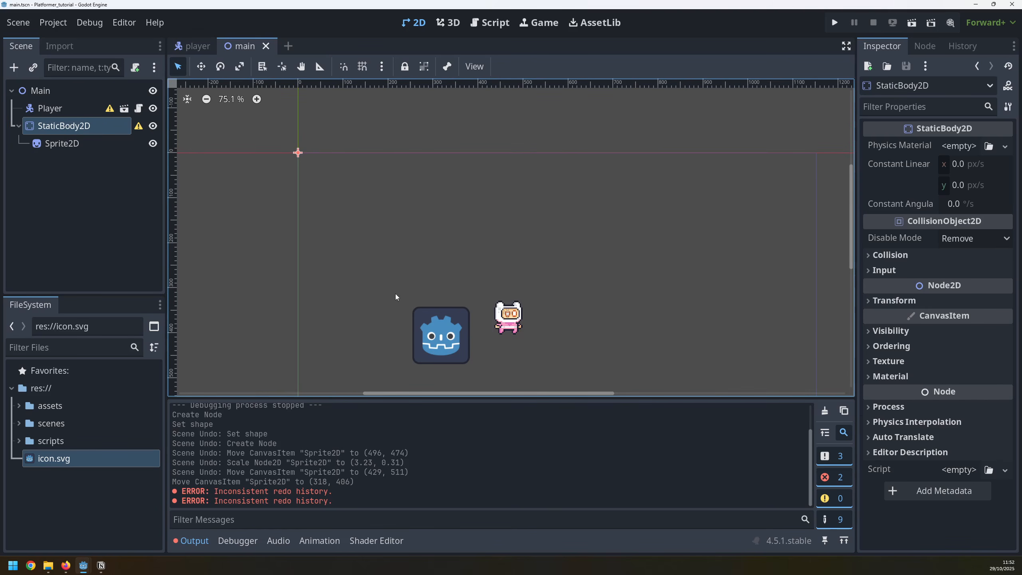
pyautogui.hotkey('ctrl', 'z')
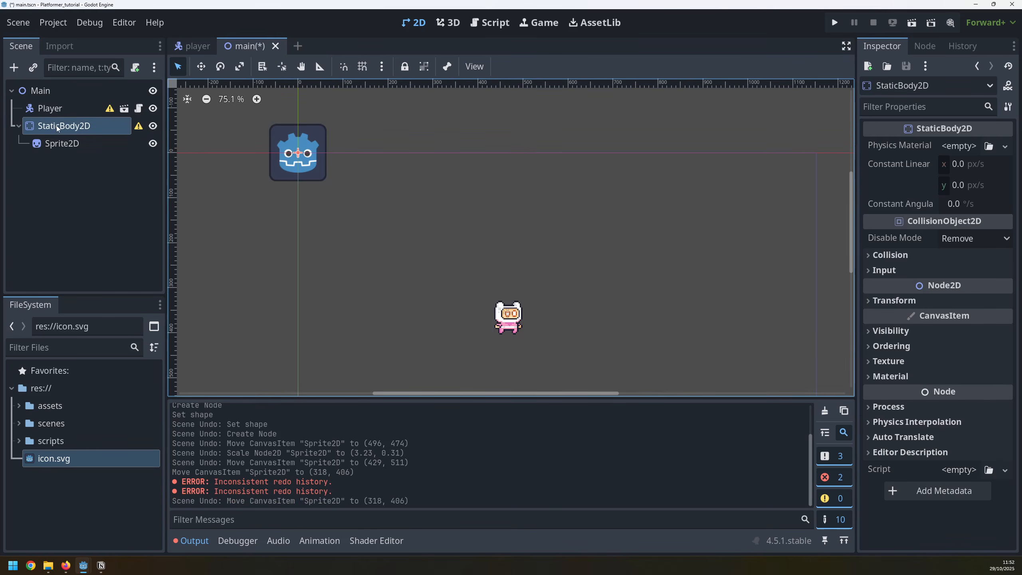
# Step: Group the StaticBody2D with its child and move it to about (467, 484), directly beneath the Player
pyautogui.click(425, 67)
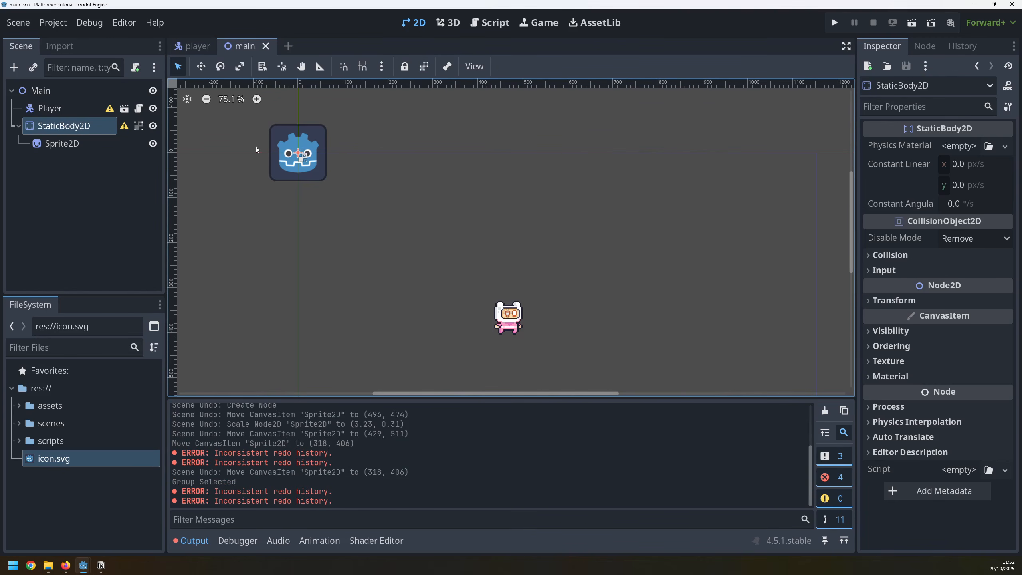
pyautogui.moveTo(284, 149); pyautogui.dragTo(505, 367)
pyautogui.click(72, 144)
pyautogui.click(72, 131)
# Step: Test-run the project with the floor block below the Player and close the game window
pyautogui.moveTo(443, 287); pyautogui.dragTo(424, 257, button='middle')
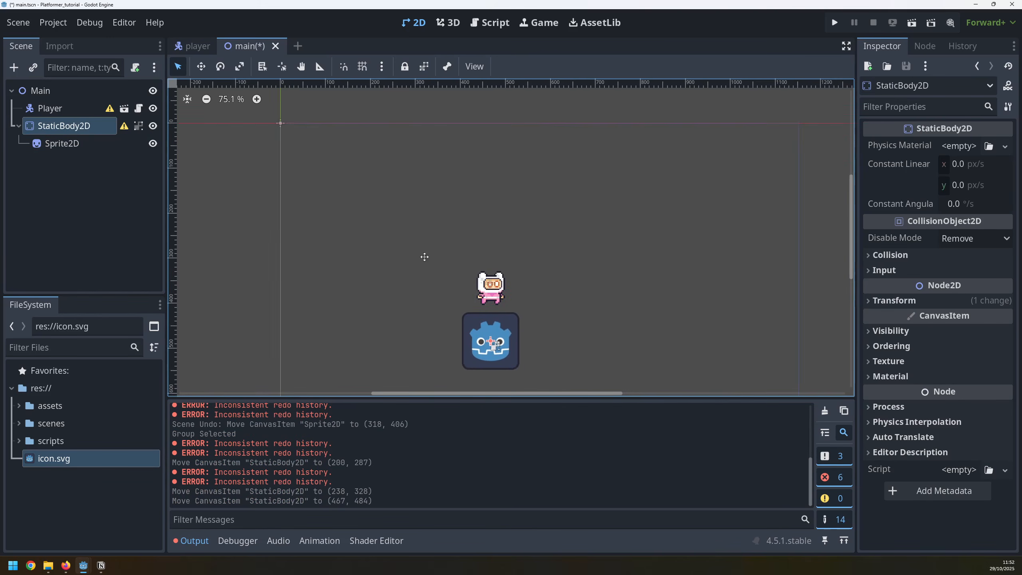
pyautogui.press('F5')
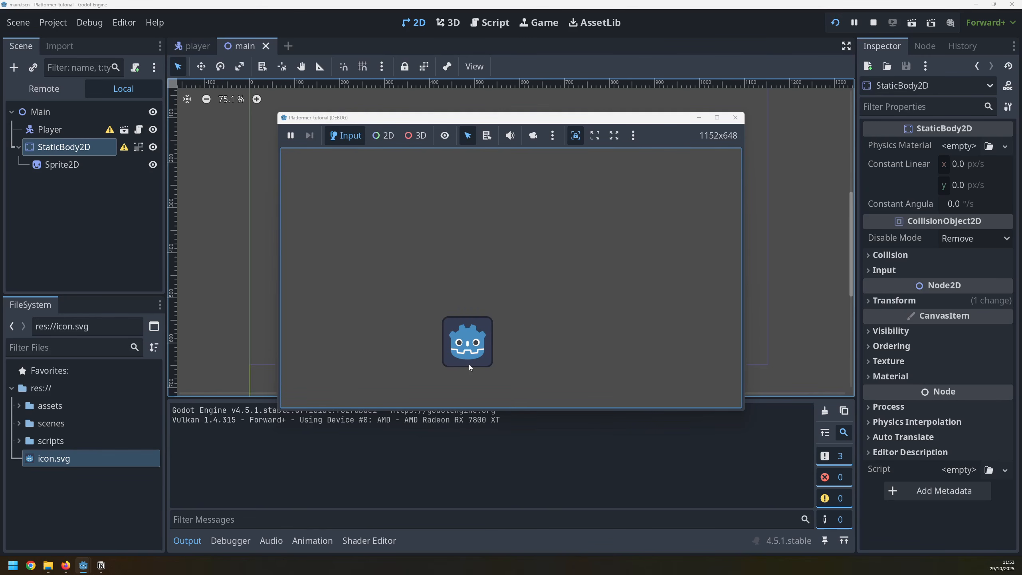
pyautogui.click(736, 117)
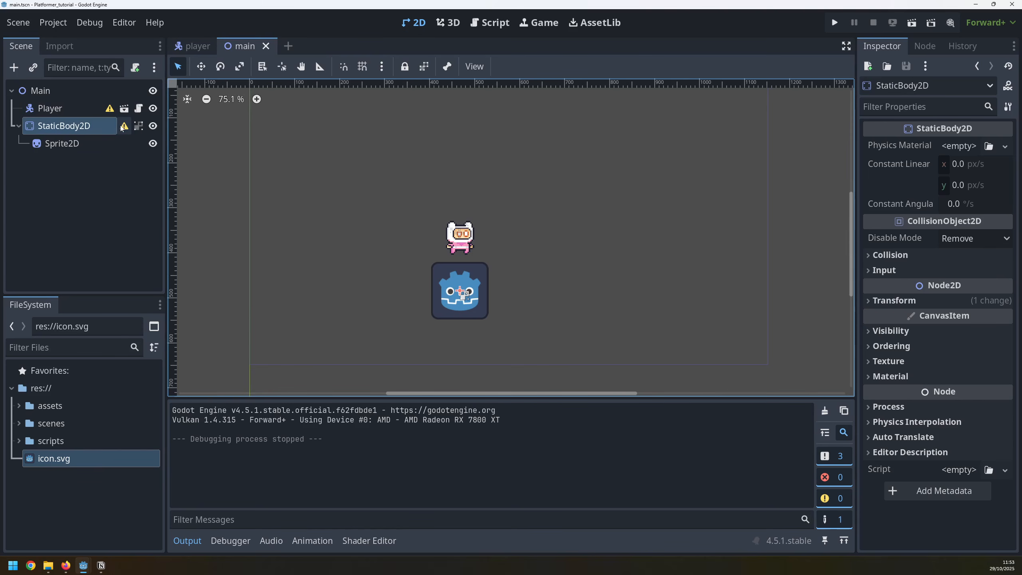
# Step: Add a CollisionShape2D child to the StaticBody2D and assign it a new RectangleShape2D
pyautogui.moveTo(124, 127)
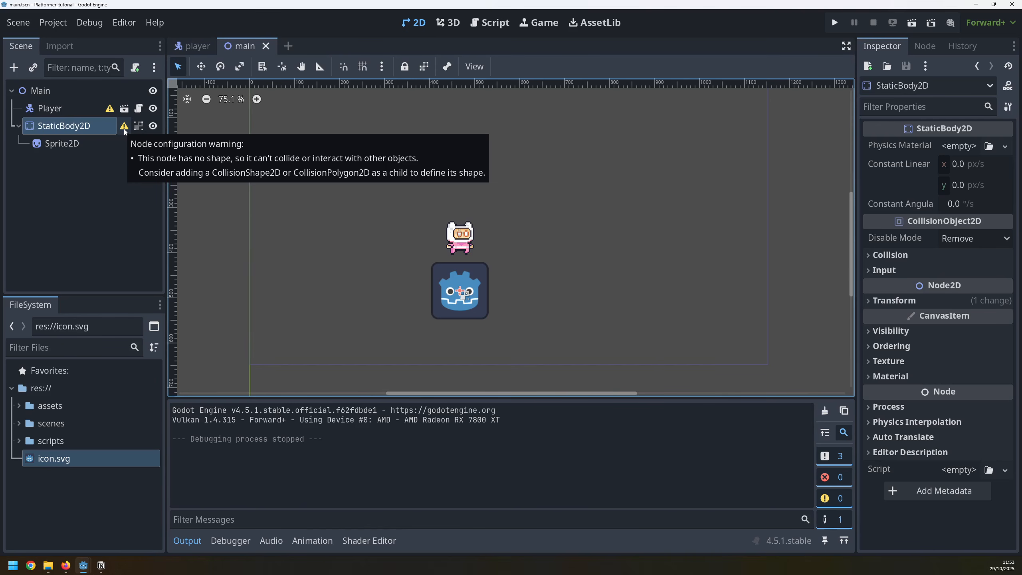
pyautogui.rightClick(68, 128)
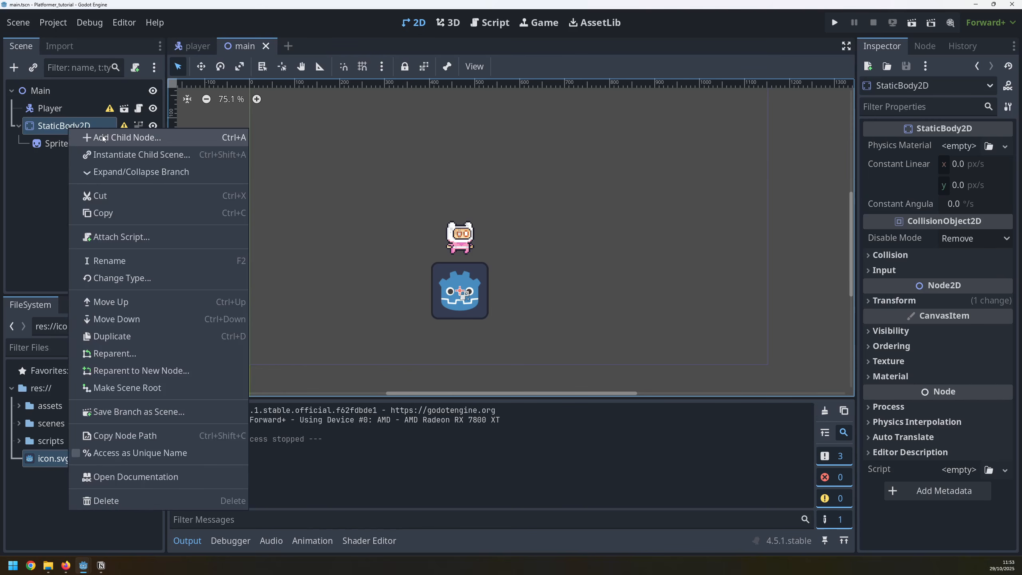
pyautogui.click(115, 138)
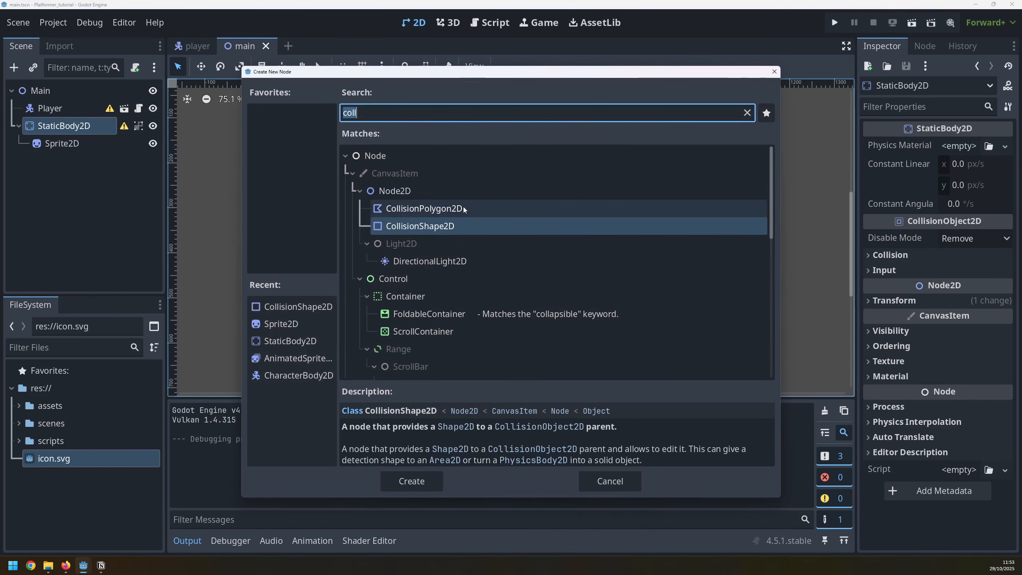
pyautogui.doubleClick(416, 226)
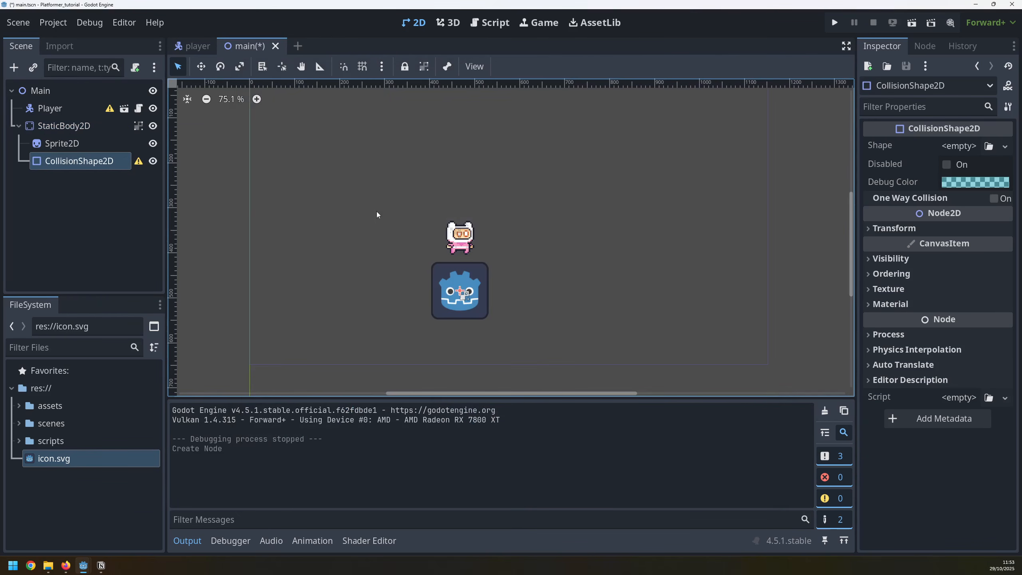
pyautogui.click(958, 150)
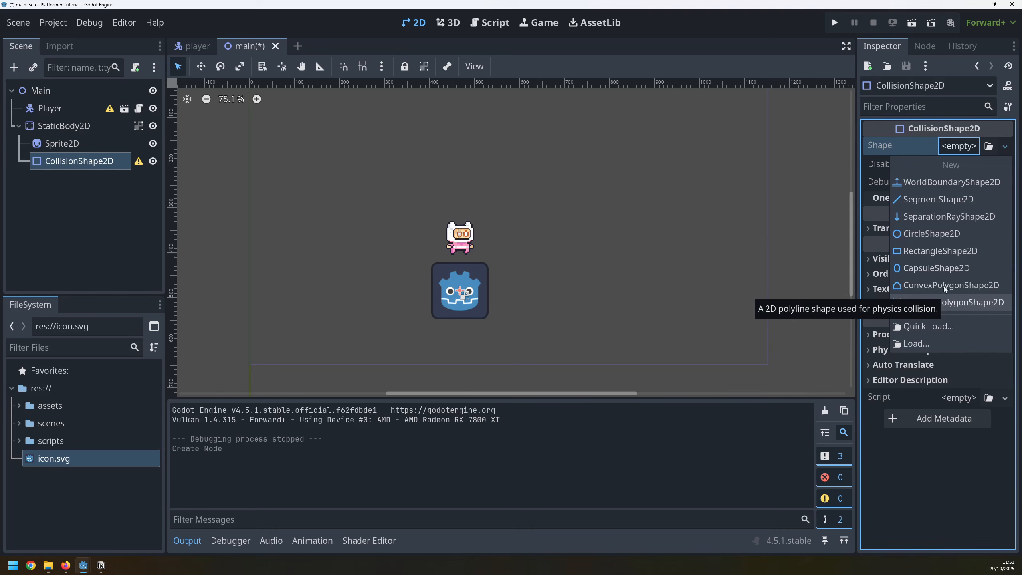
pyautogui.click(941, 251)
# Step: Resize the StaticBody2D's rectangular collision shape to cover the whole icon sprite
pyautogui.scroll(8, 460, 265)
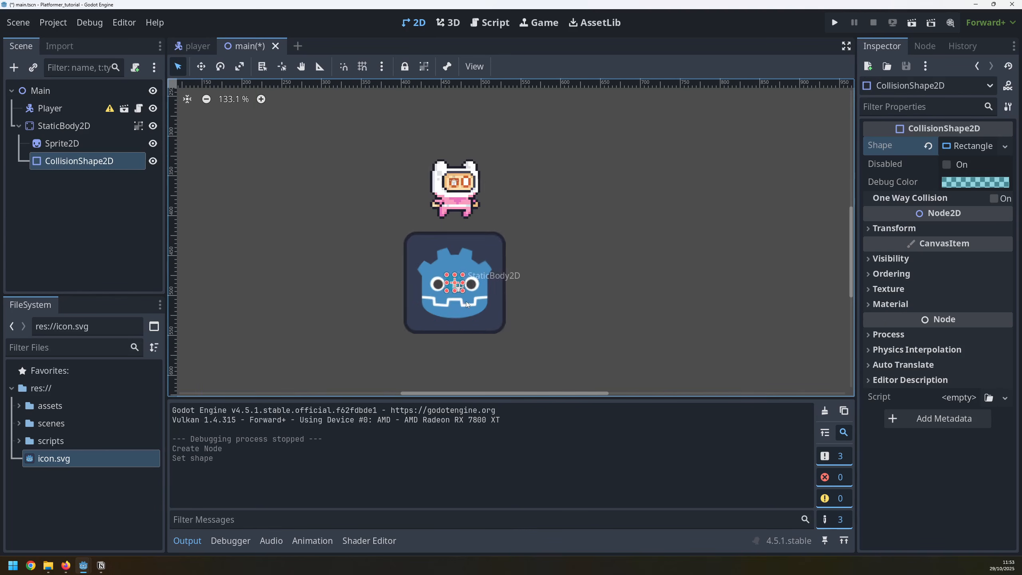
pyautogui.moveTo(470, 260); pyautogui.dragTo(558, 167)
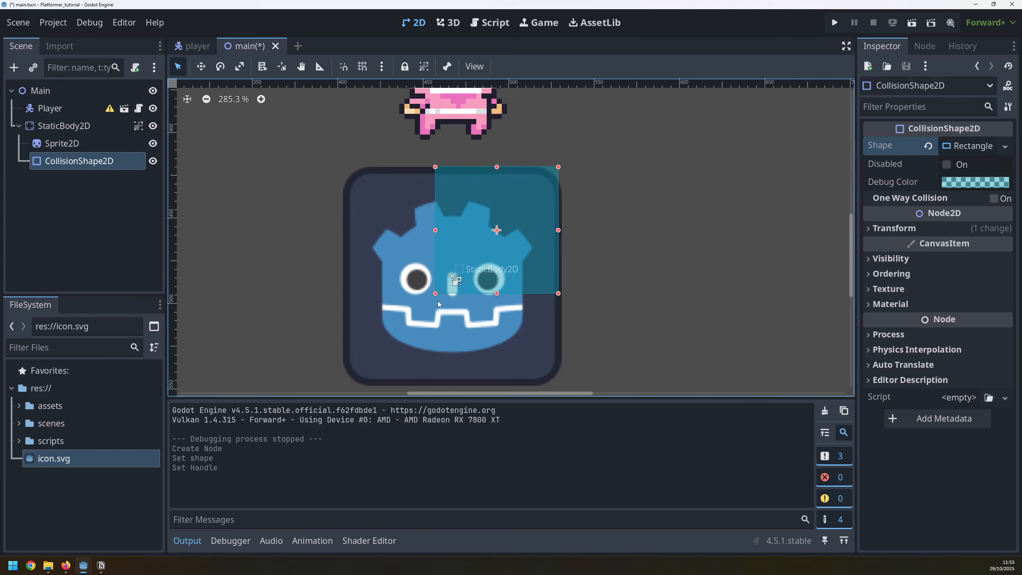
pyautogui.moveTo(436, 294); pyautogui.dragTo(345, 385)
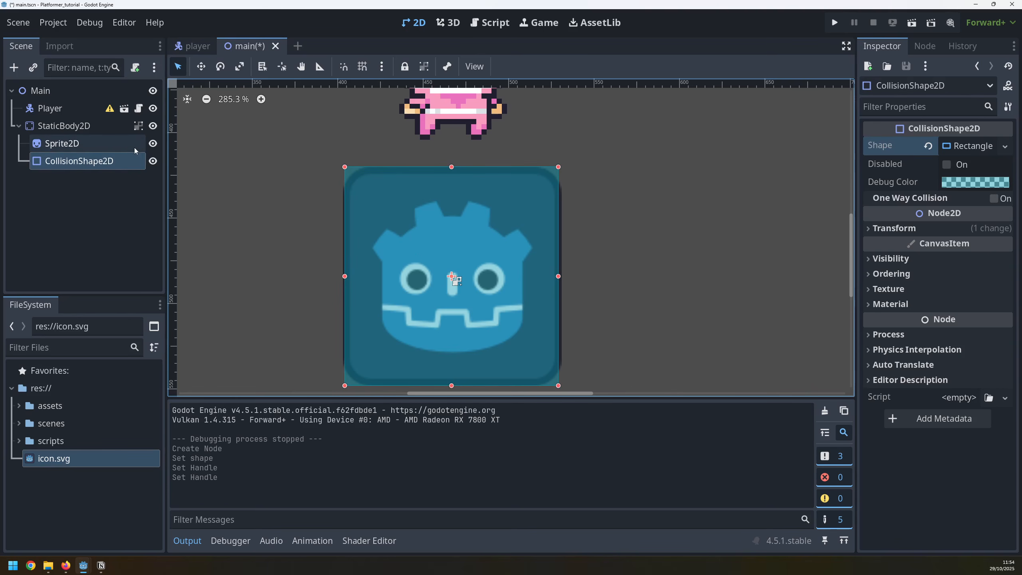
# Step: In the player scene, add a CollisionShape2D child to the Player node and assign it a new RectangleShape2D
pyautogui.moveTo(111, 114)
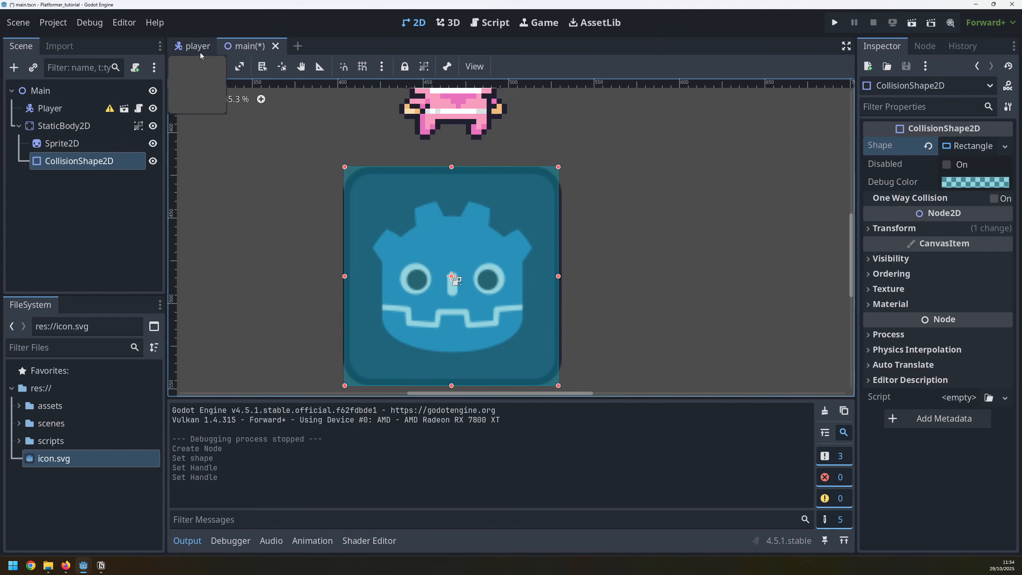
pyautogui.click(189, 46)
pyautogui.scroll(6, 298, 193)
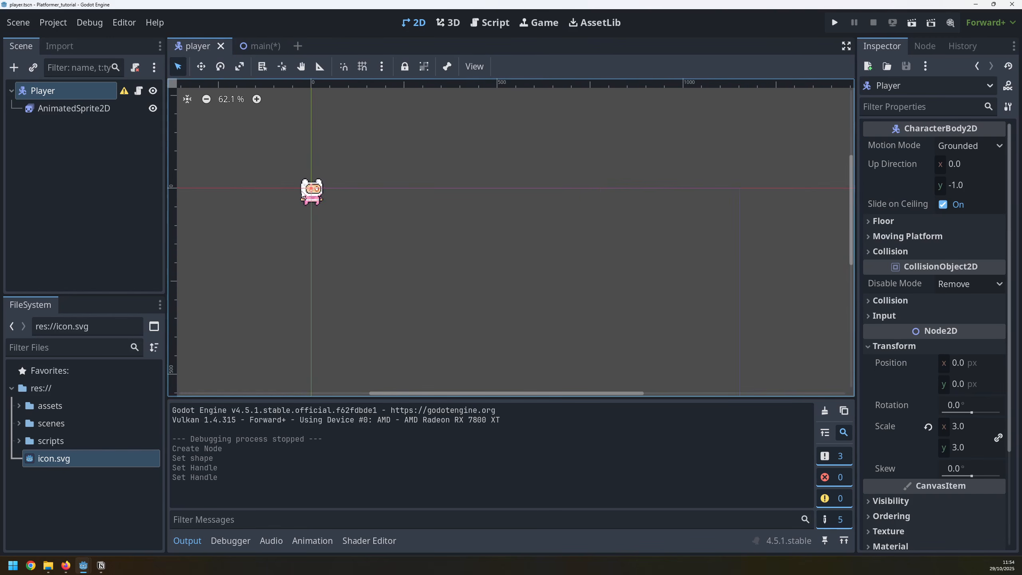
pyautogui.scroll(1, 298, 192)
pyautogui.rightClick(39, 90)
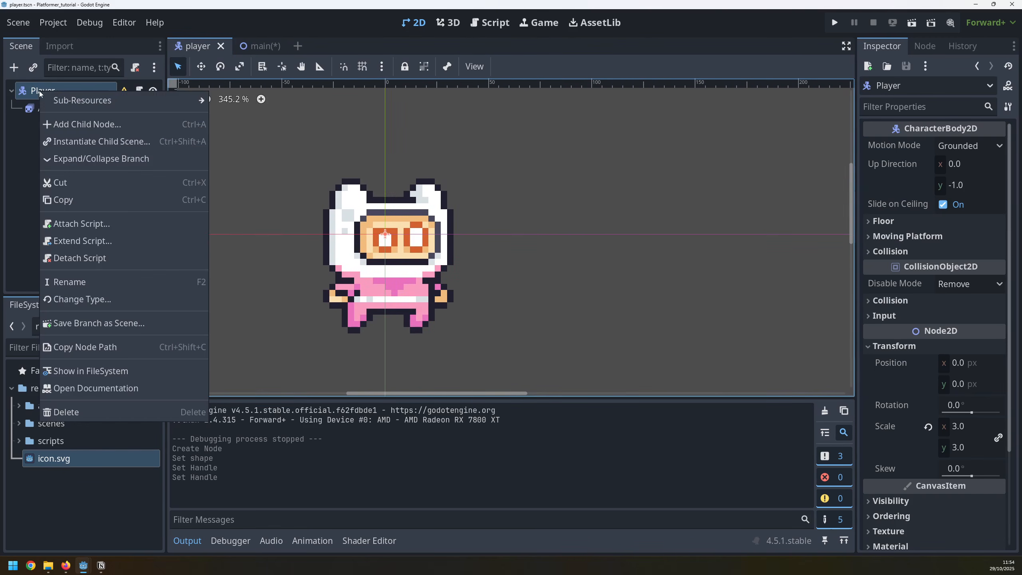
pyautogui.click(75, 126)
pyautogui.write('coll')
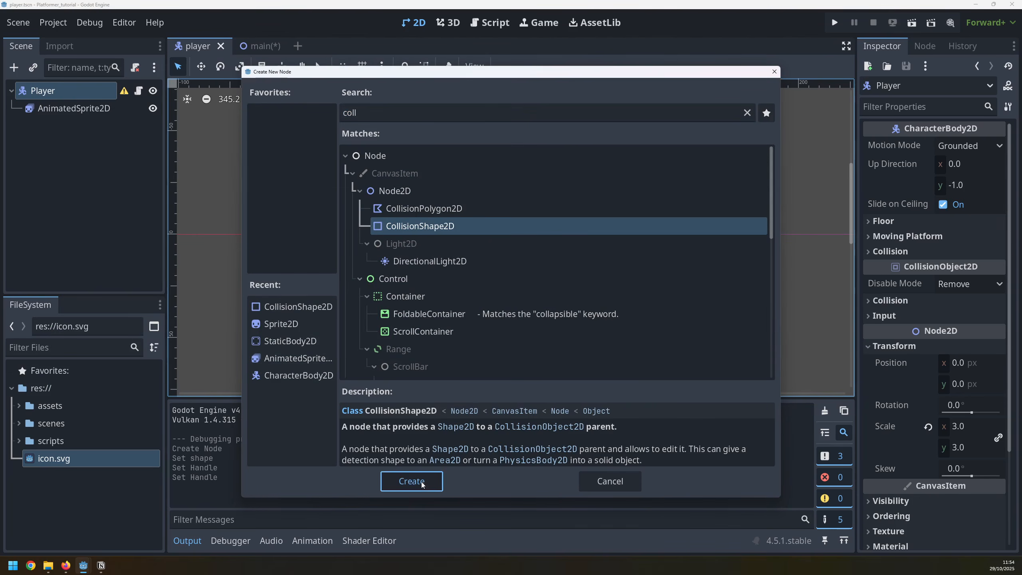
pyautogui.click(414, 482)
pyautogui.click(958, 147)
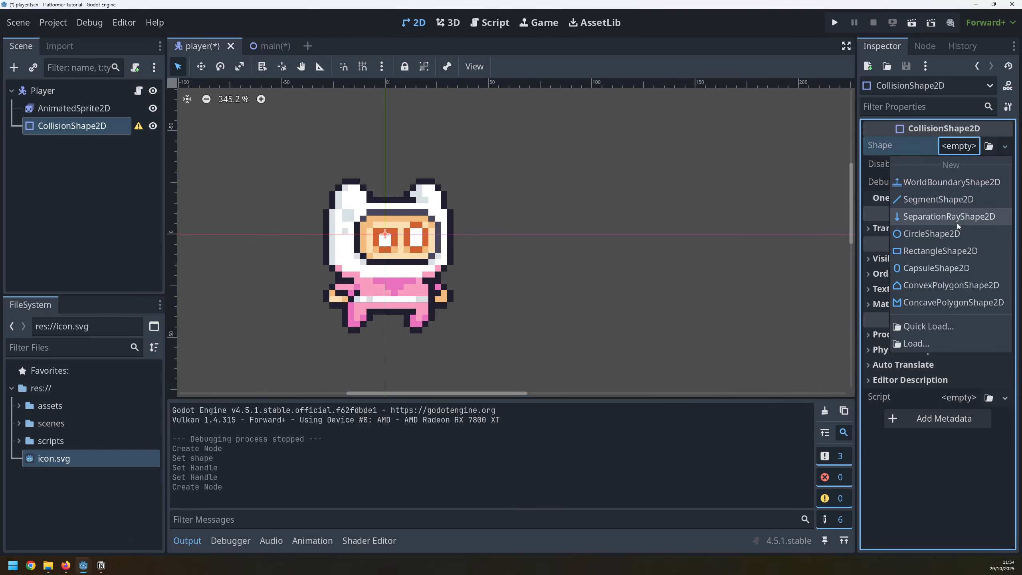
pyautogui.click(947, 252)
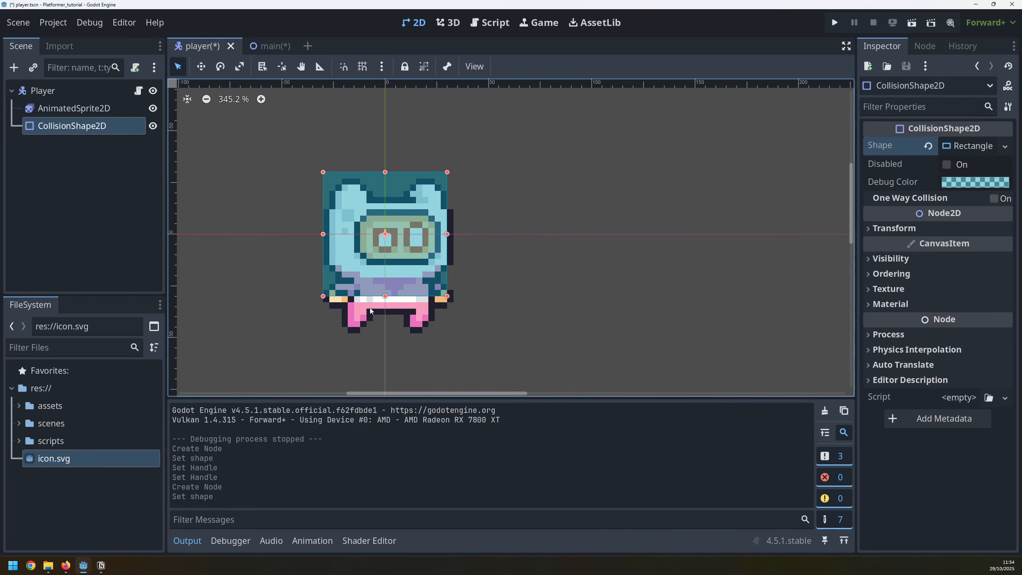
# Step: Resize the Player's rectangular collision shape to fit the character sprite from ears to feet and across its full width
pyautogui.moveTo(385, 296); pyautogui.dragTo(387, 338)
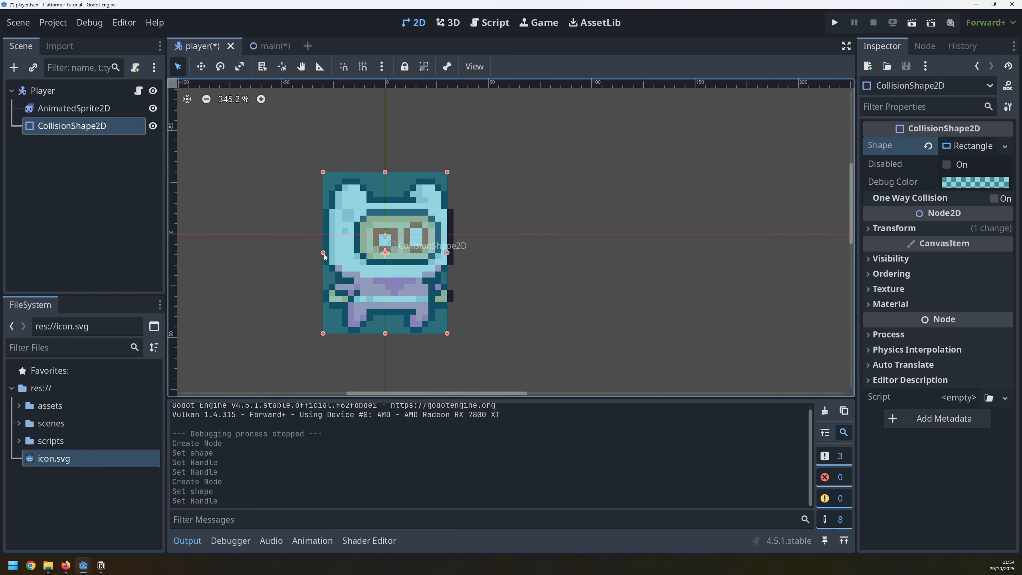
pyautogui.moveTo(447, 253); pyautogui.dragTo(453, 253)
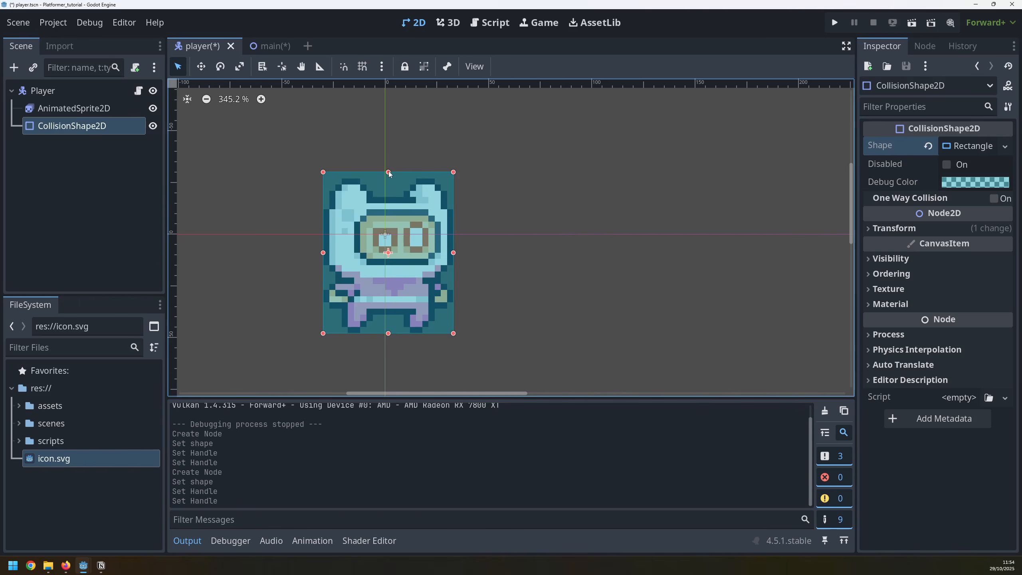
pyautogui.moveTo(388, 172); pyautogui.dragTo(388, 179)
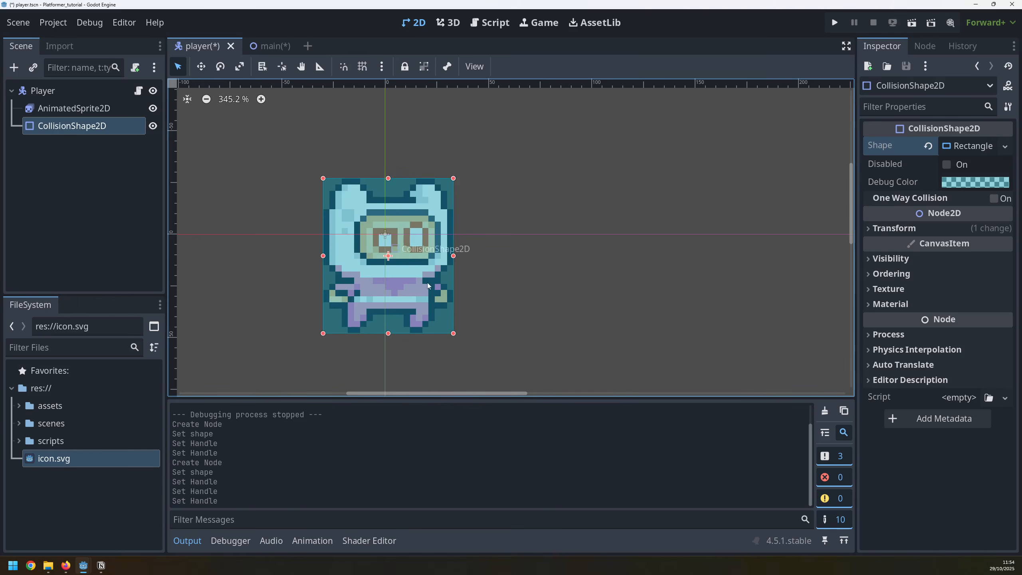
pyautogui.click(1005, 146)
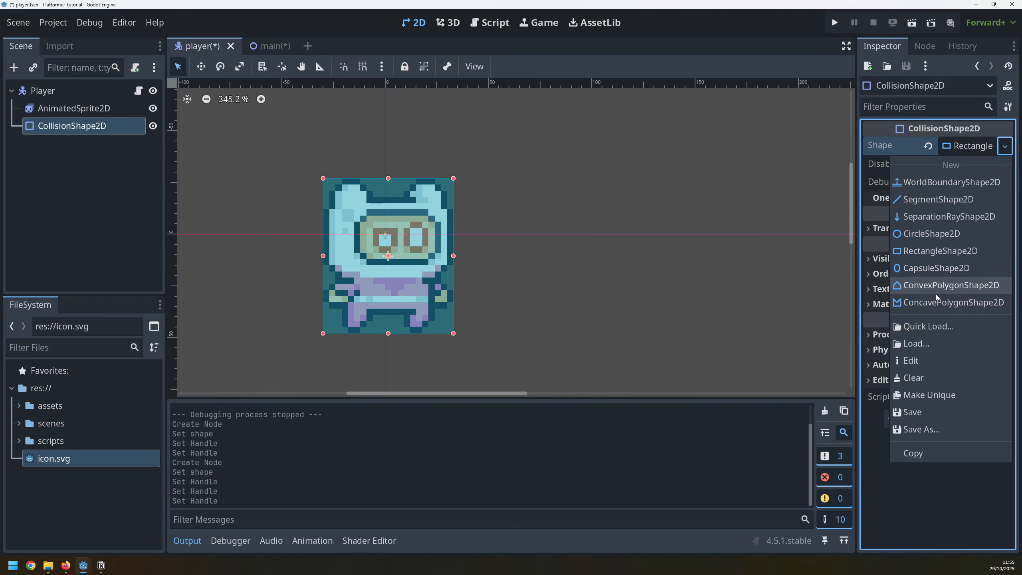
pyautogui.click(498, 230)
# Step: Save the player scene, test-run the project from the main scene while walking the Player off the block, and close the game window
pyautogui.hotkey('ctrl', 's')
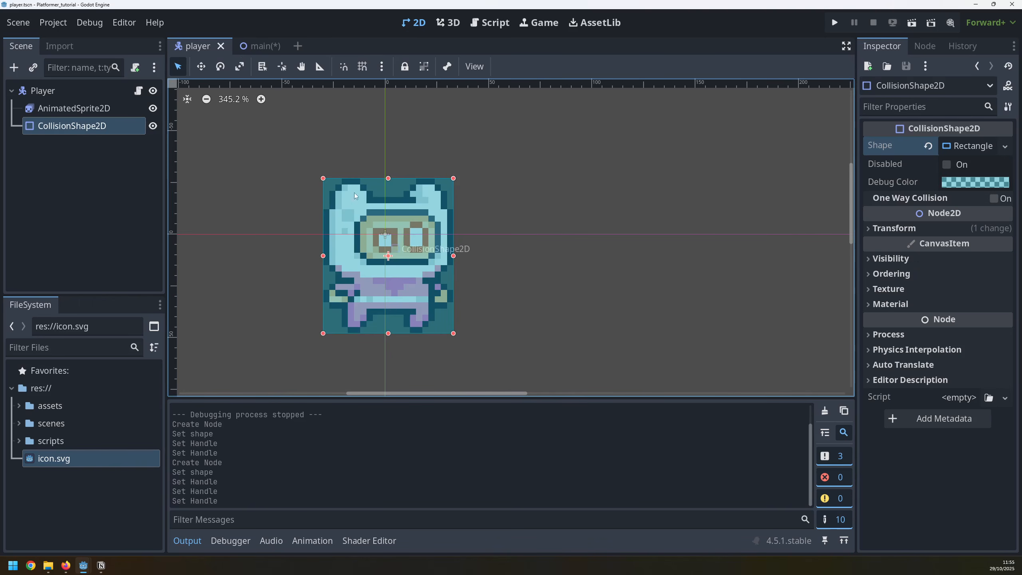
pyautogui.click(267, 50)
pyautogui.press('F5')
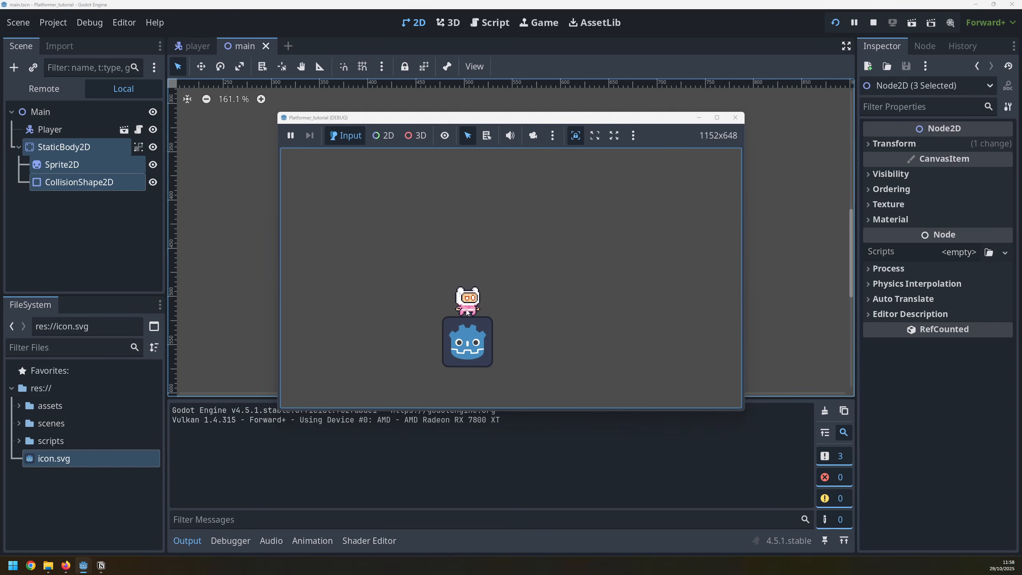
pyautogui.press('Right')
pyautogui.press('Left')
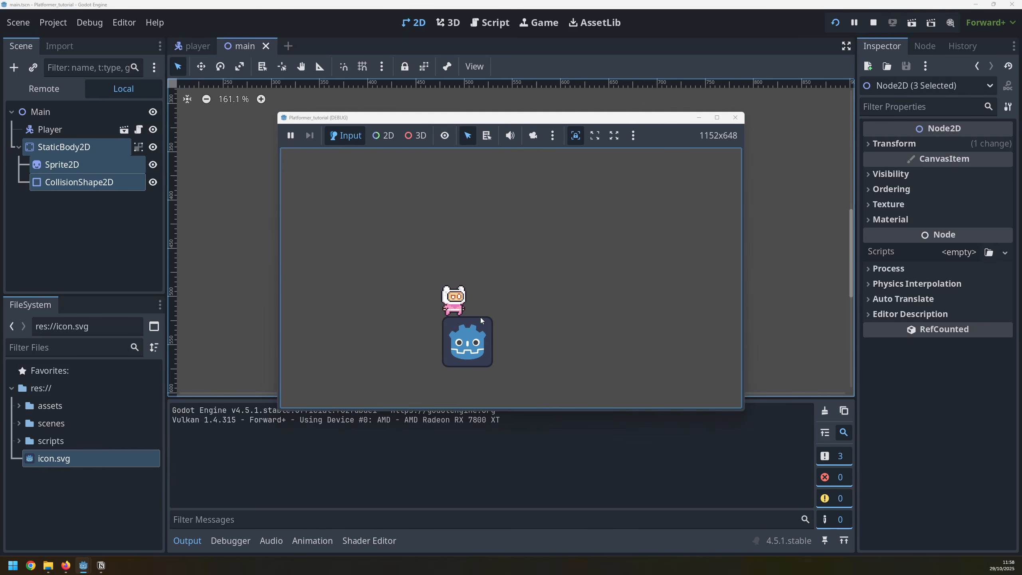
pyautogui.press('Right')
pyautogui.press('Right')
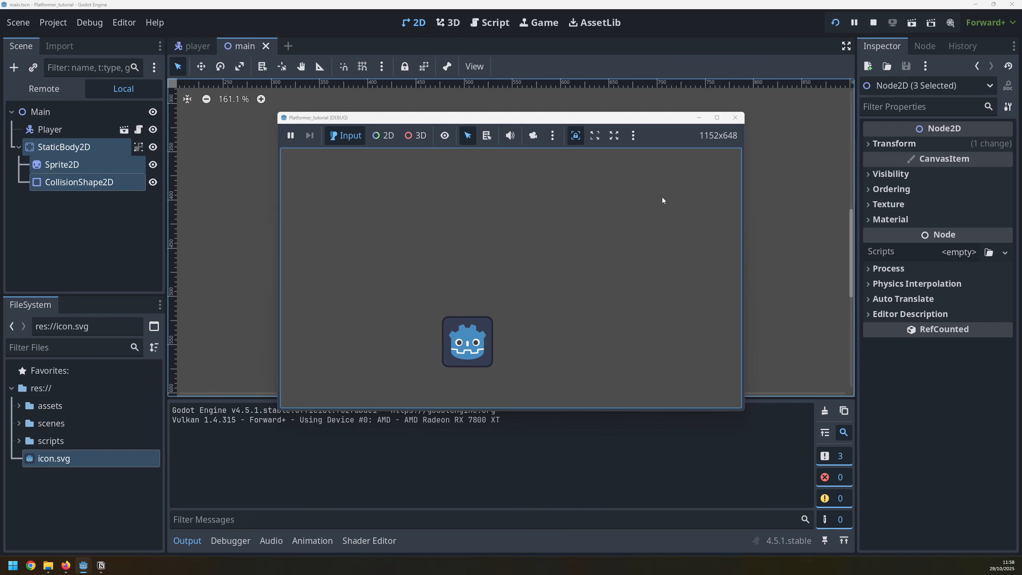
pyautogui.click(734, 119)
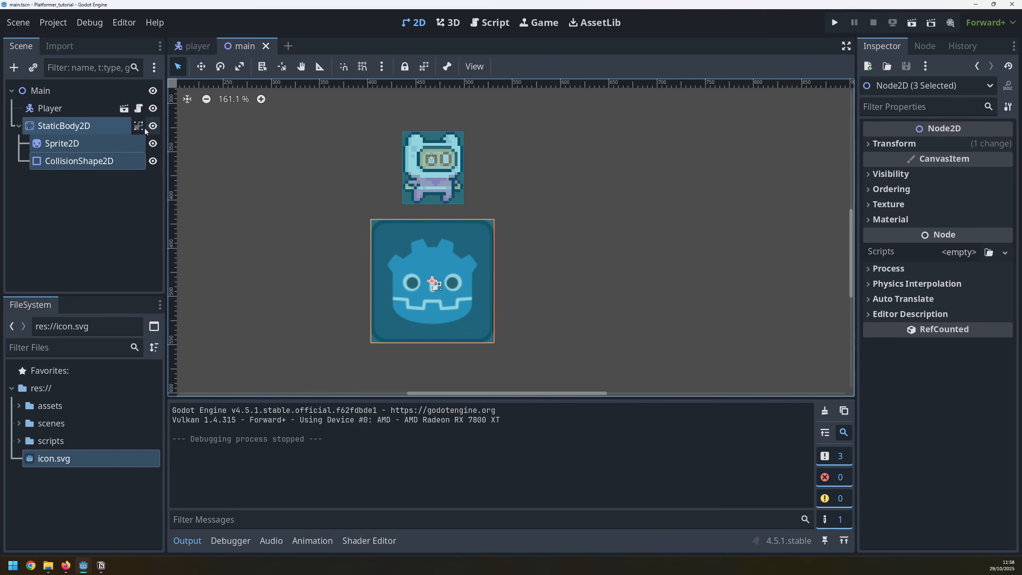
# Step: Ungroup the StaticBody2D and test-run the project, walking the Player in both directions and jumping on the block
pyautogui.click(109, 129)
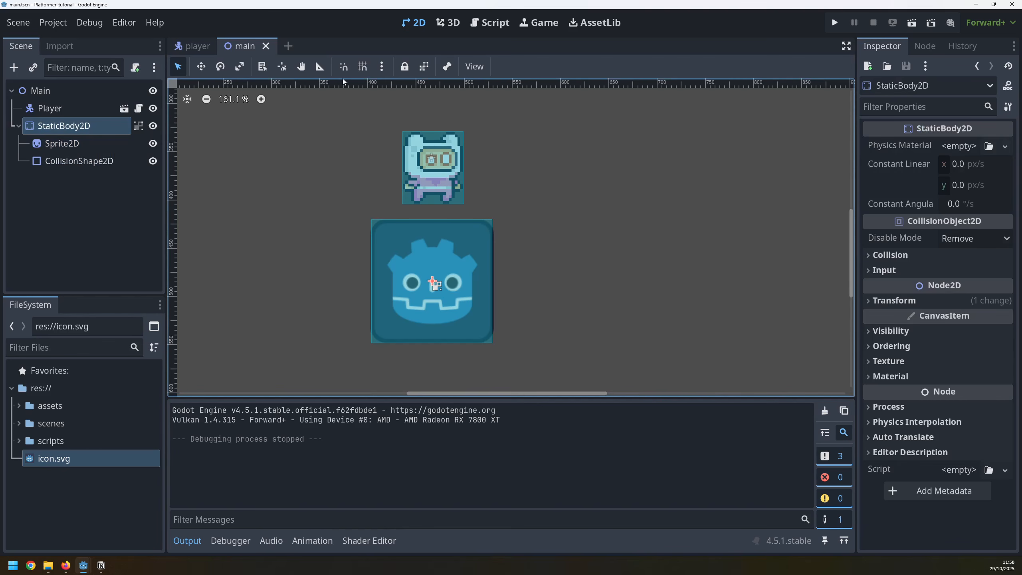
pyautogui.click(424, 66)
pyautogui.press('F5')
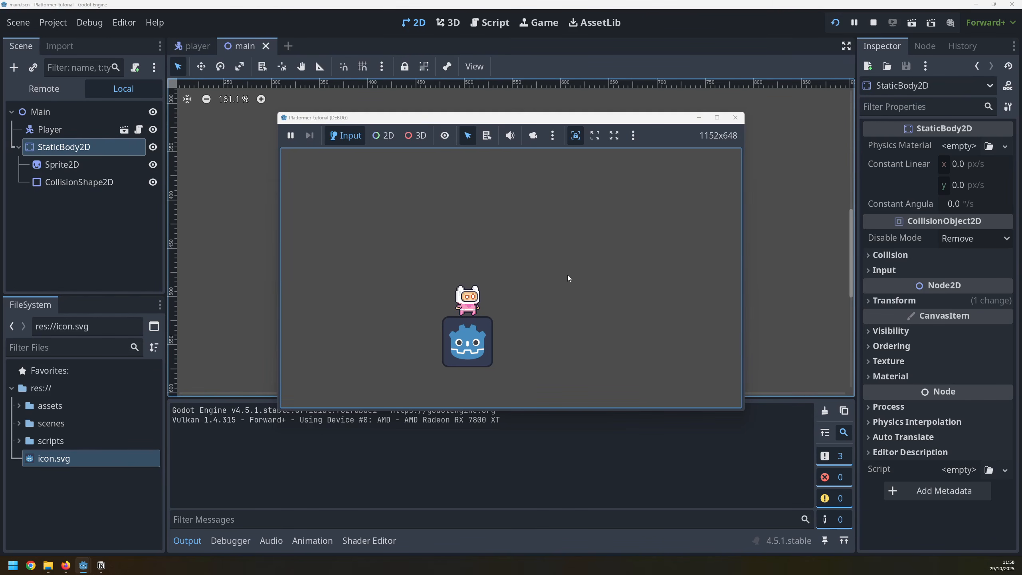
pyautogui.press('Left')
pyautogui.press('Right')
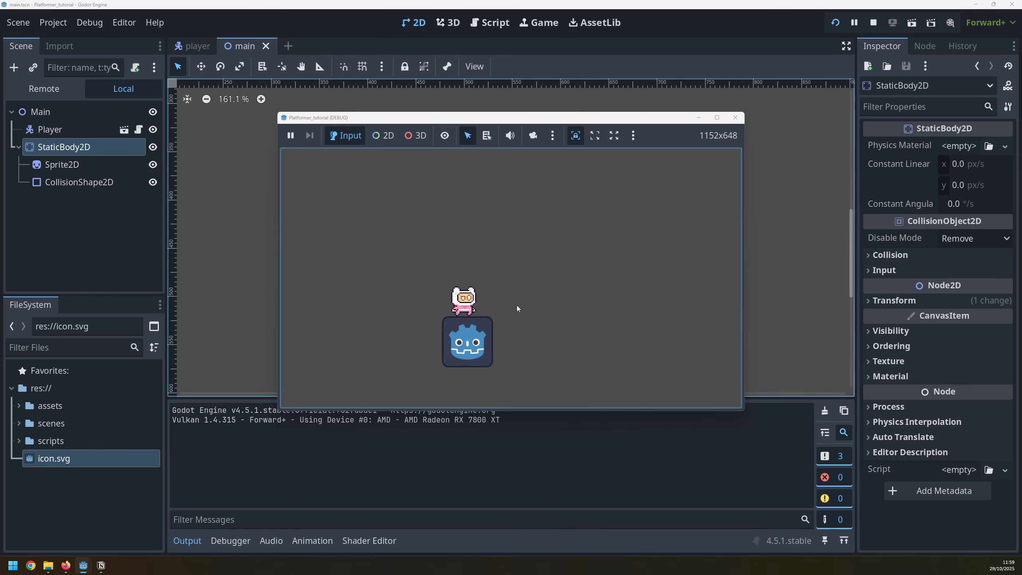
pyautogui.press('space')
pyautogui.press('space')
pyautogui.press('Right')
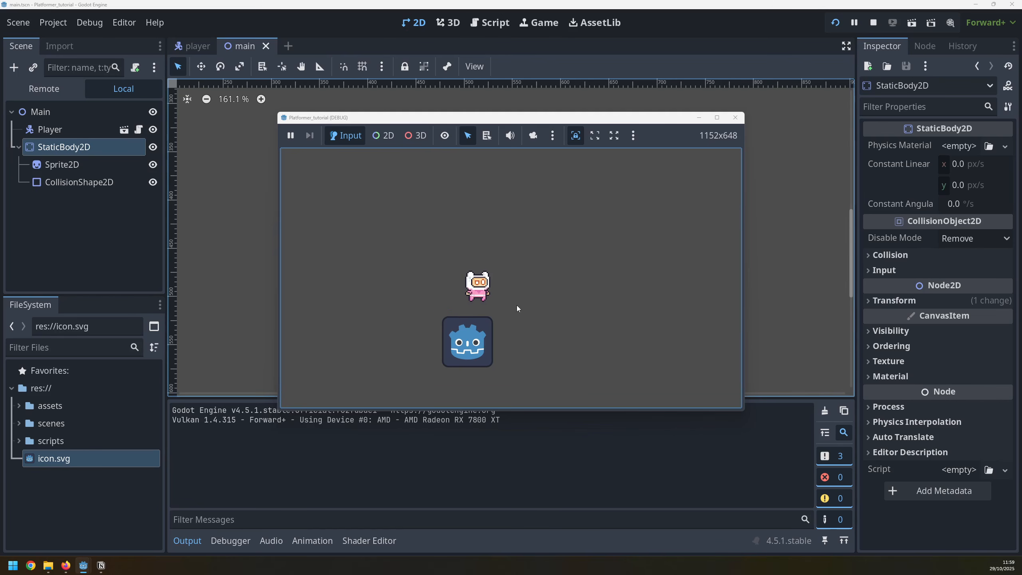
# Step: Walk the Player back and forth on the block in the running game
pyautogui.press('Left')
pyautogui.press('Left')
pyautogui.press('Left')
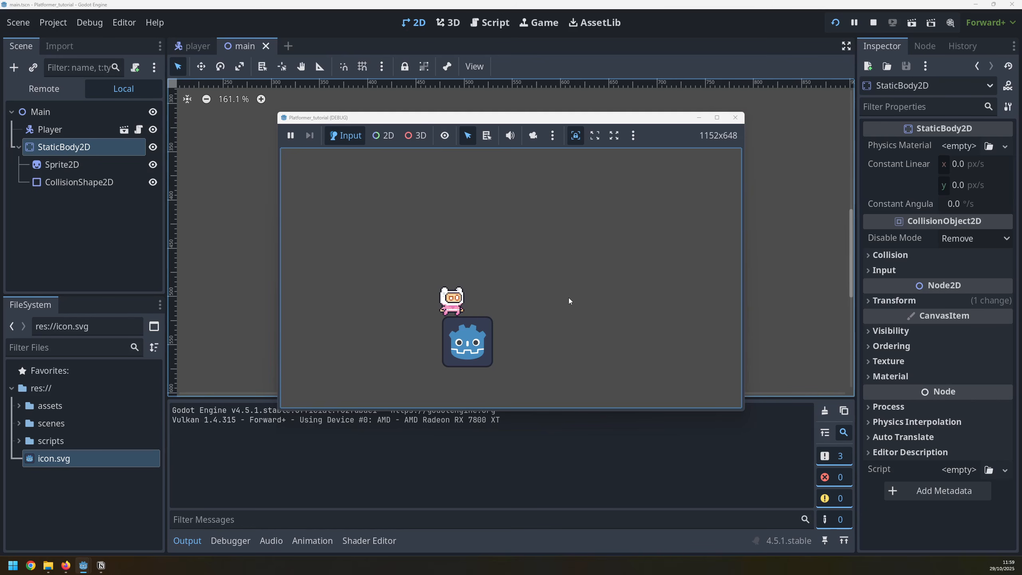
pyautogui.press('Right')
pyautogui.press('Left')
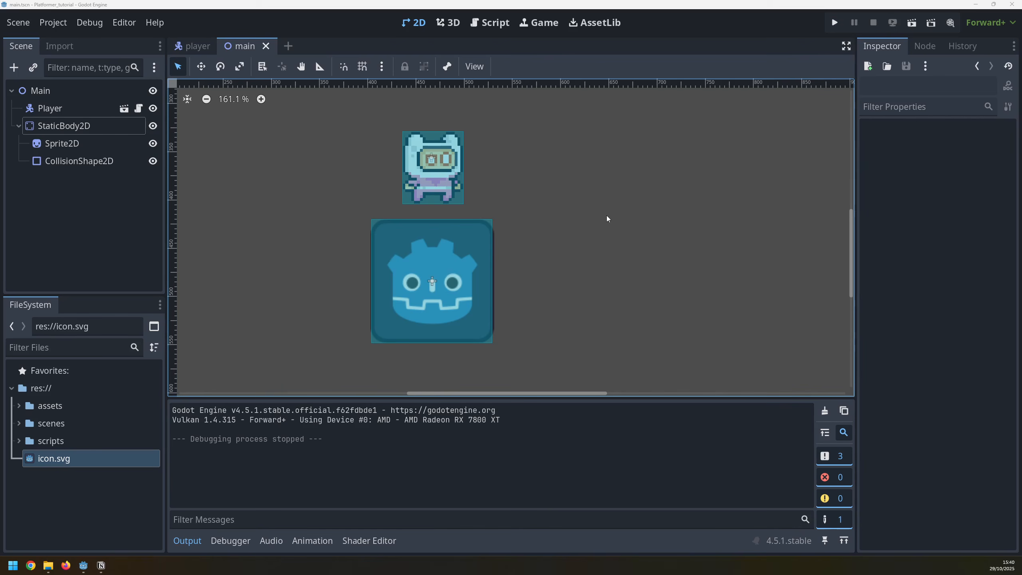
# Step: Open the project's Input Map settings and add a new action named "left"
pyautogui.click(492, 202)
pyautogui.click(52, 23)
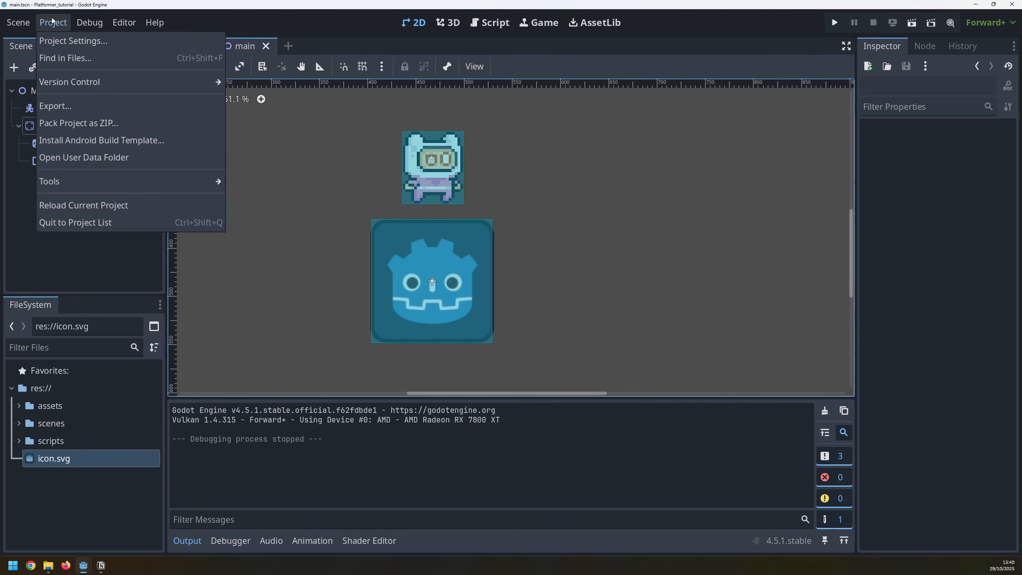
pyautogui.click(57, 40)
pyautogui.click(228, 93)
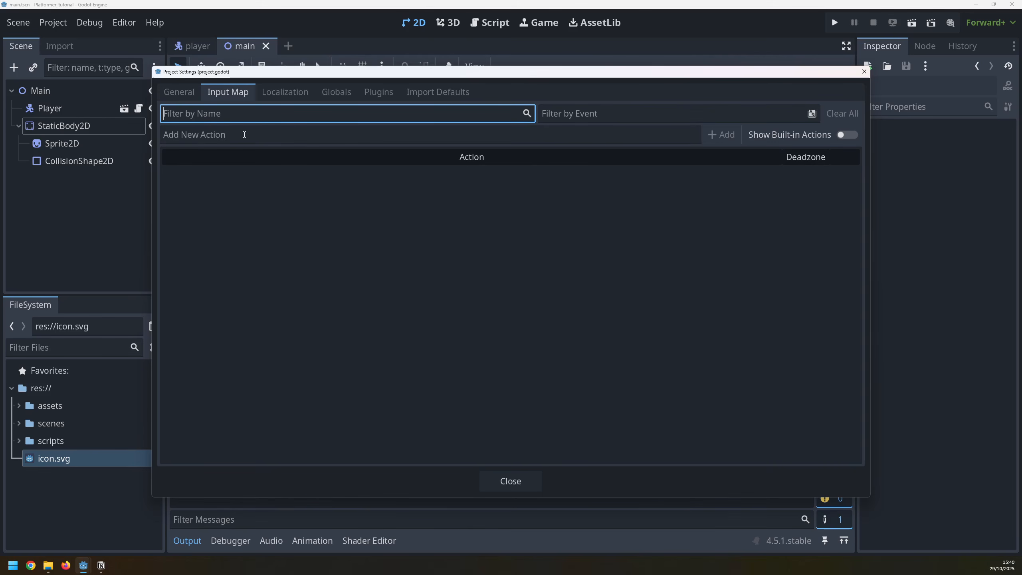
pyautogui.click(231, 136)
pyautogui.write('left')
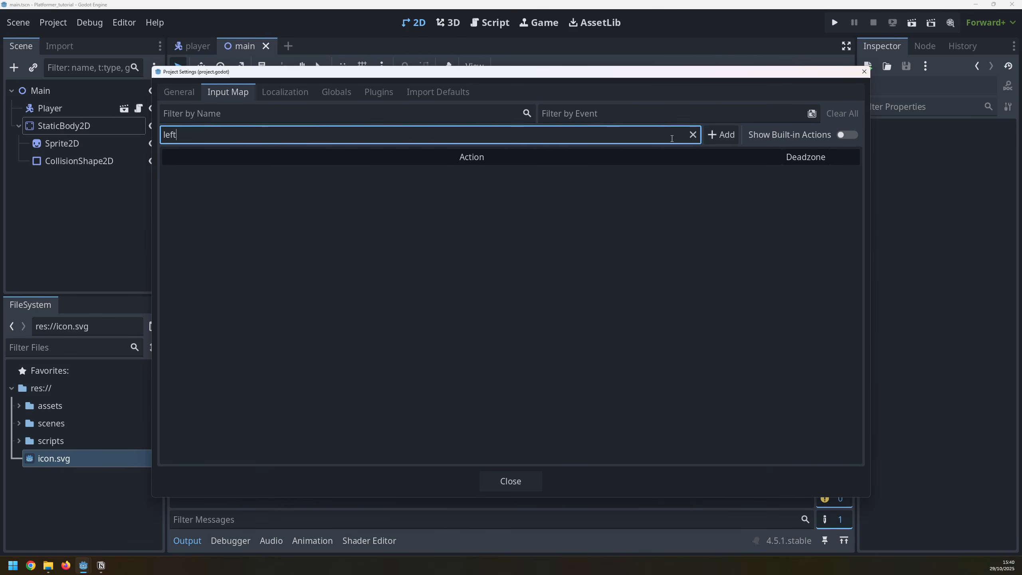
pyautogui.press('Return')
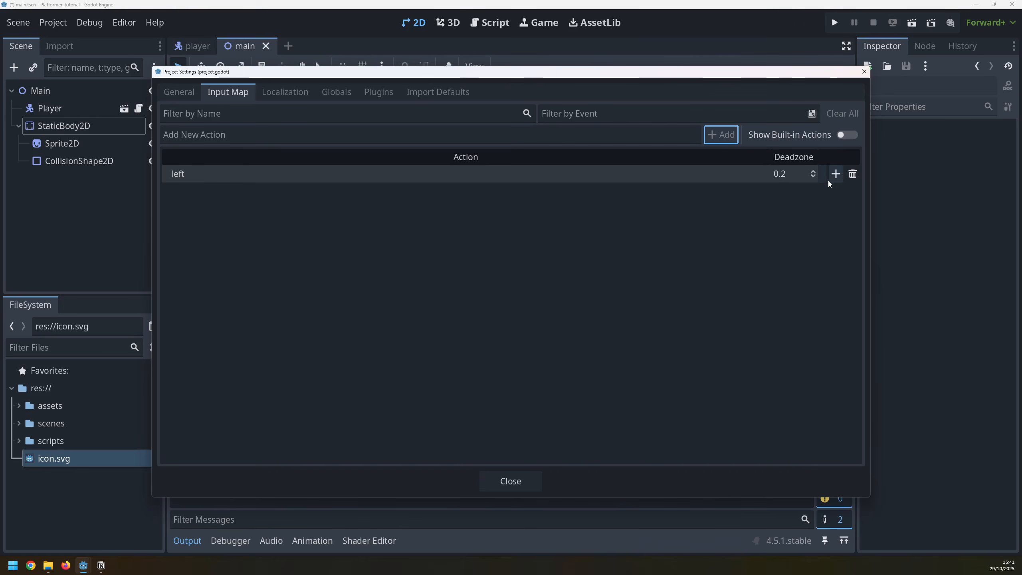
# Step: Bind the physical A key and the physical Left arrow key to the "left" action
pyautogui.click(834, 176)
pyautogui.press('a')
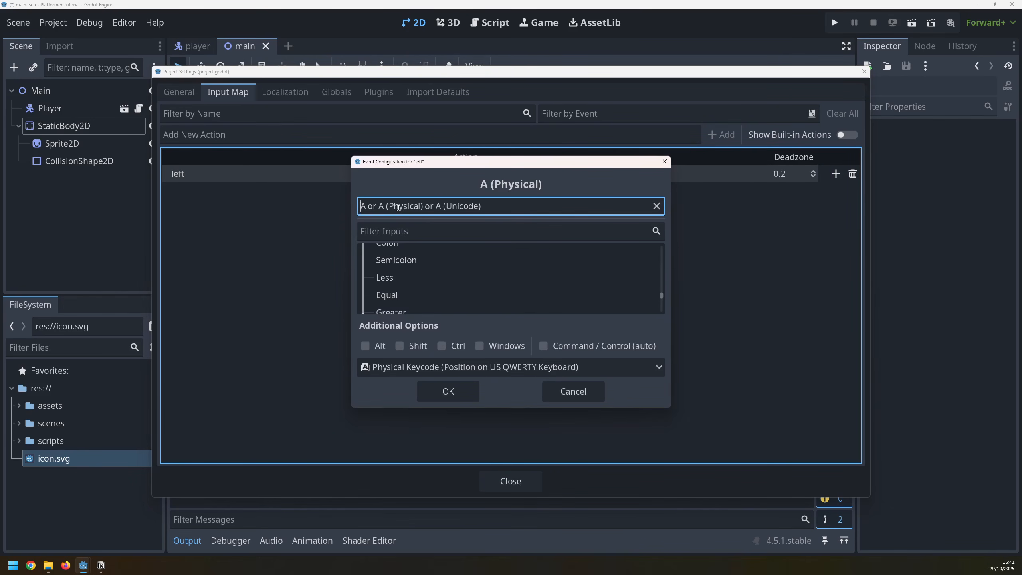
pyautogui.click(448, 392)
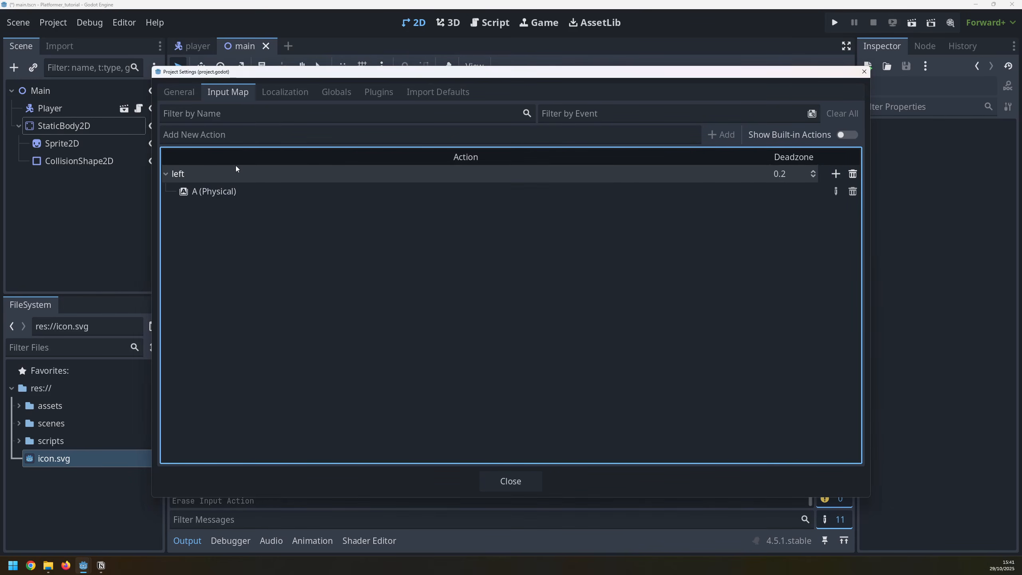
pyautogui.click(836, 174)
pyautogui.press('Left')
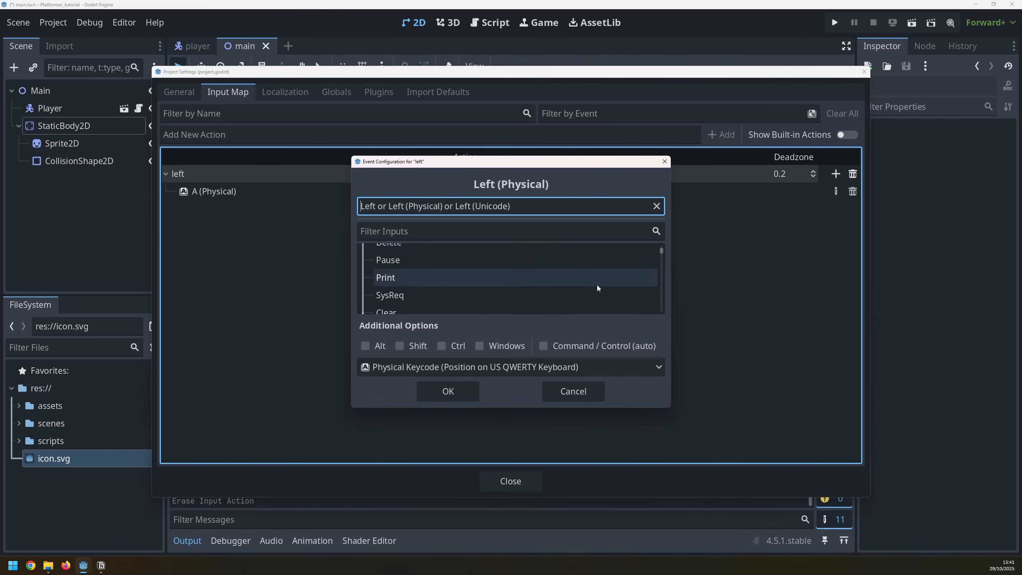
pyautogui.click(448, 393)
# Step: Add two more input actions named "right" and "jump" to the Input Map
pyautogui.click(201, 134)
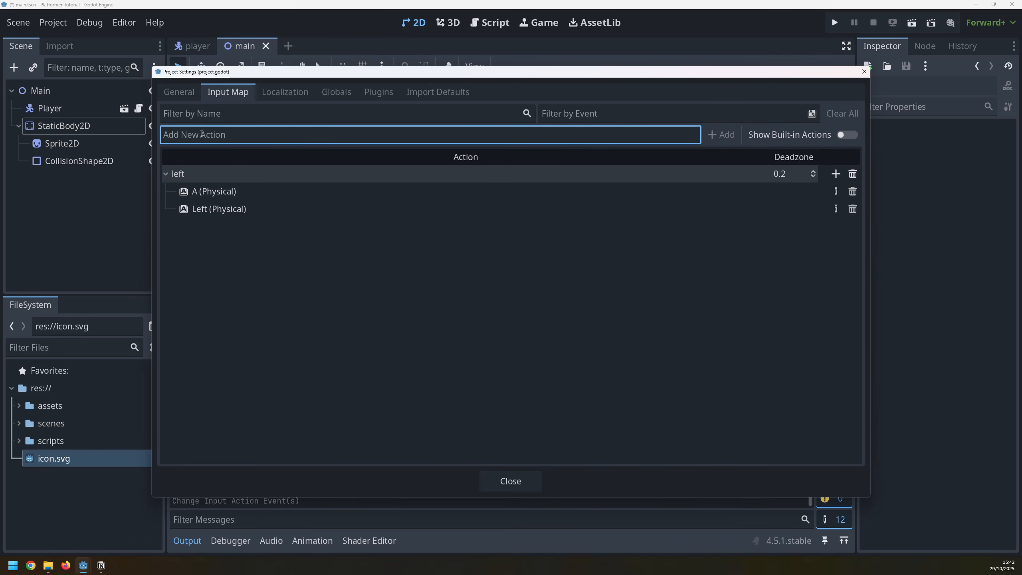
pyautogui.write('right')
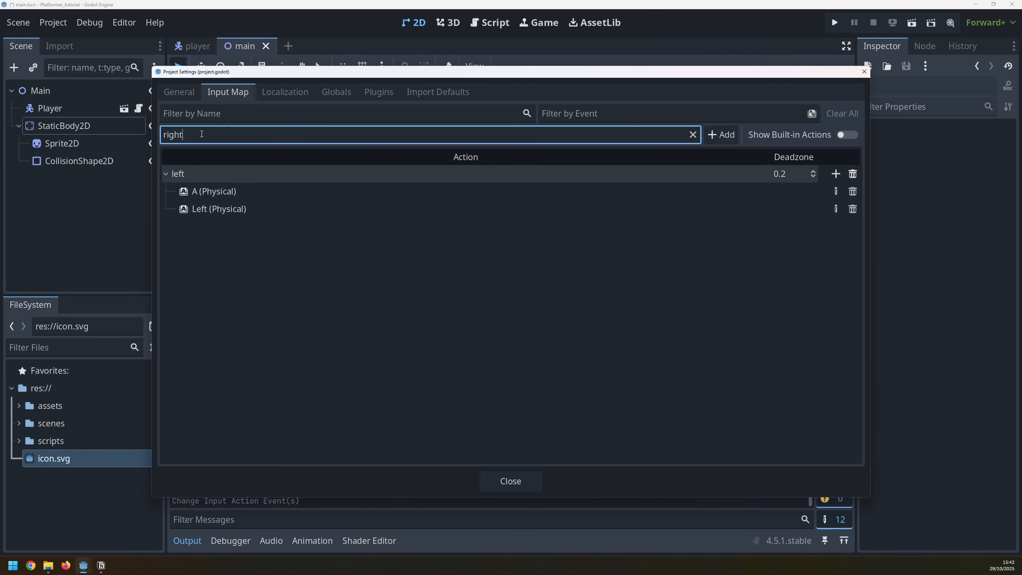
pyautogui.press('Return')
pyautogui.write('jump')
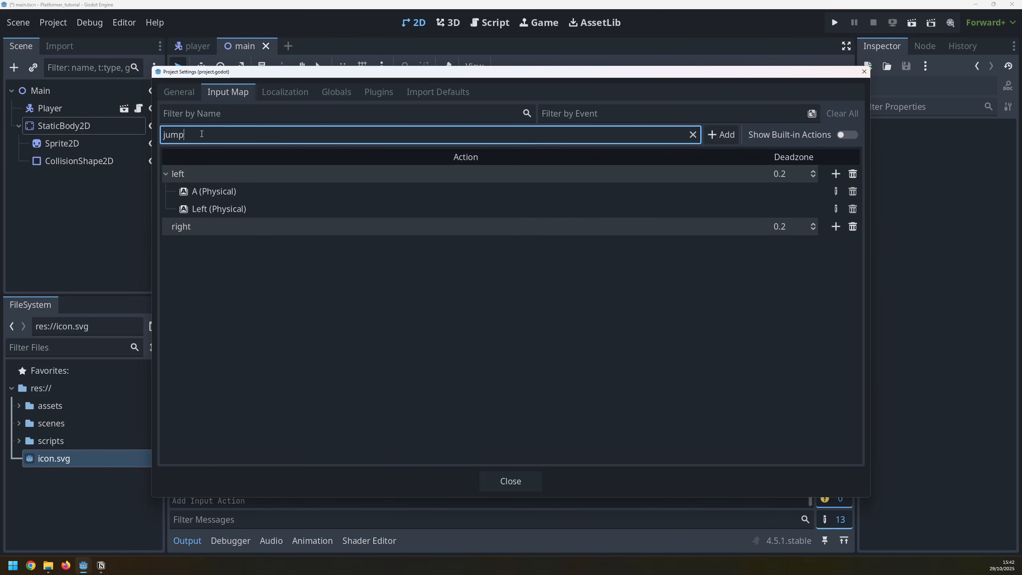
pyautogui.press('Return')
# Step: Bind the physical D key and the physical Right arrow key to the "right" action
pyautogui.click(835, 227)
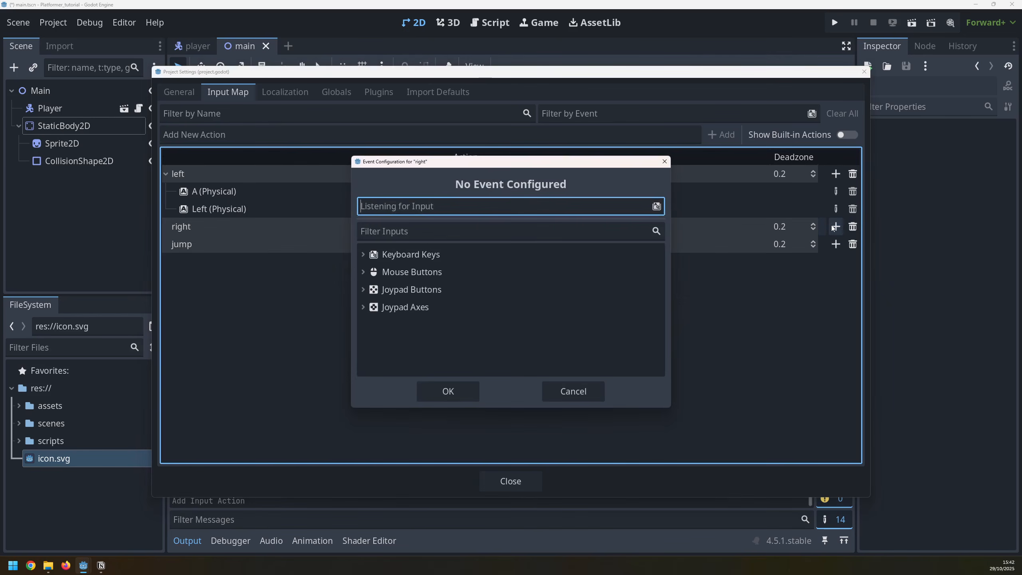
pyautogui.press('d')
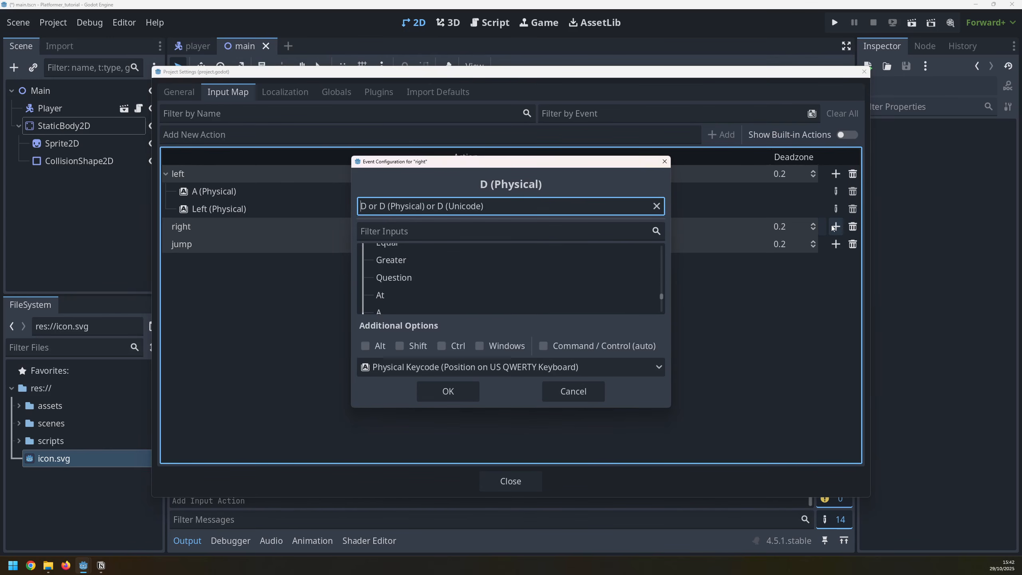
pyautogui.click(448, 391)
pyautogui.click(835, 227)
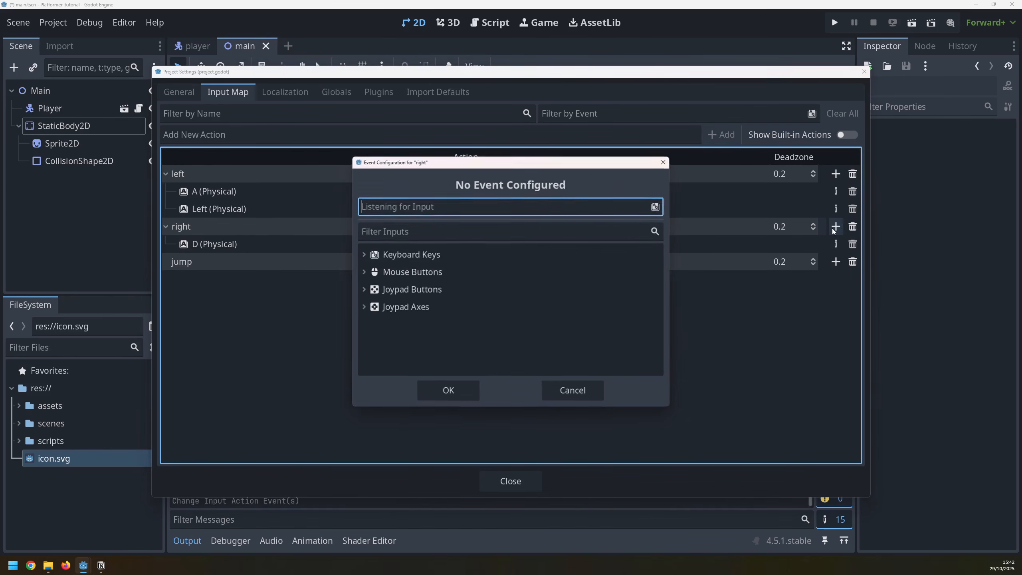
pyautogui.press('Right')
pyautogui.click(448, 391)
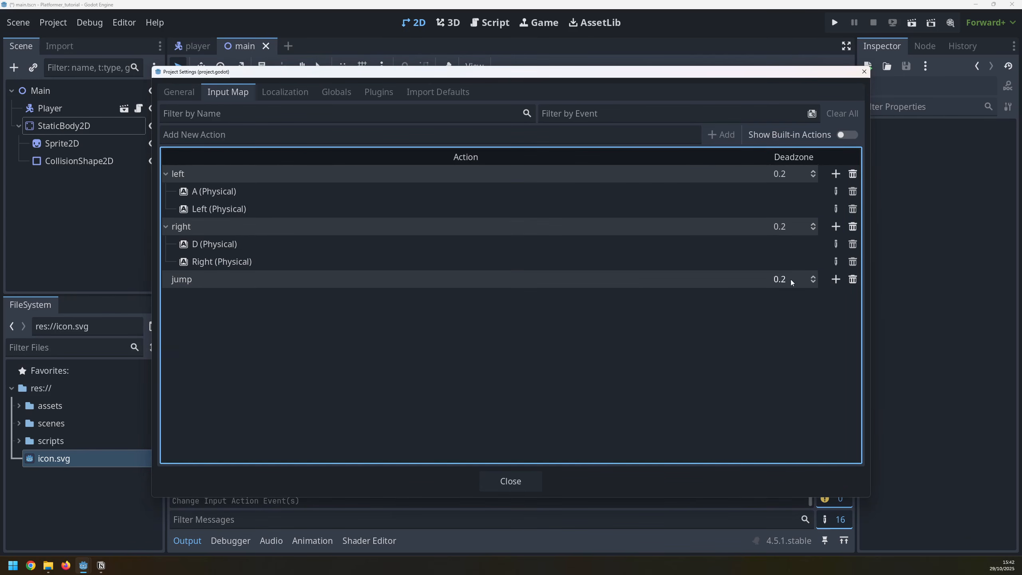
# Step: Bind the physical Space and W keys to the "jump" action and close the project settings
pyautogui.click(836, 279)
pyautogui.press('space')
pyautogui.click(463, 390)
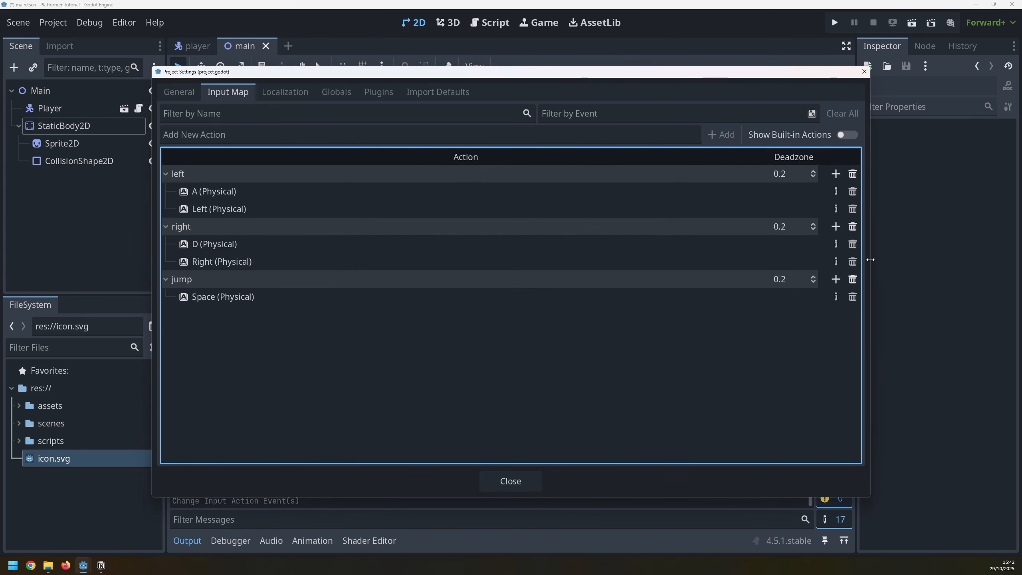
pyautogui.click(836, 279)
pyautogui.press('w')
pyautogui.click(448, 391)
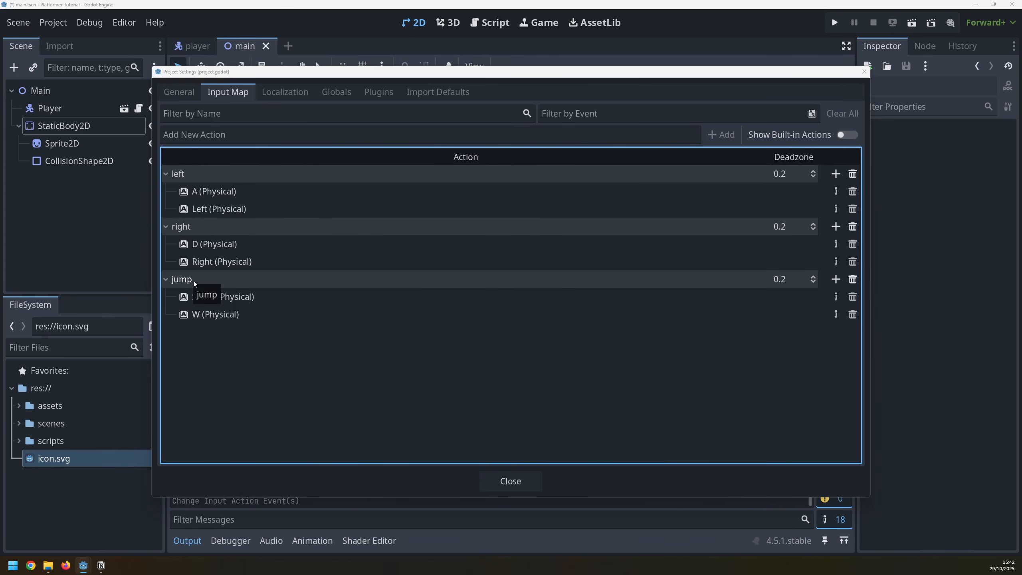
pyautogui.click(508, 483)
# Step: In player.gd, replace "ui_accept" with "jump" in the is_action_just_pressed check of the jump handling
pyautogui.click(495, 23)
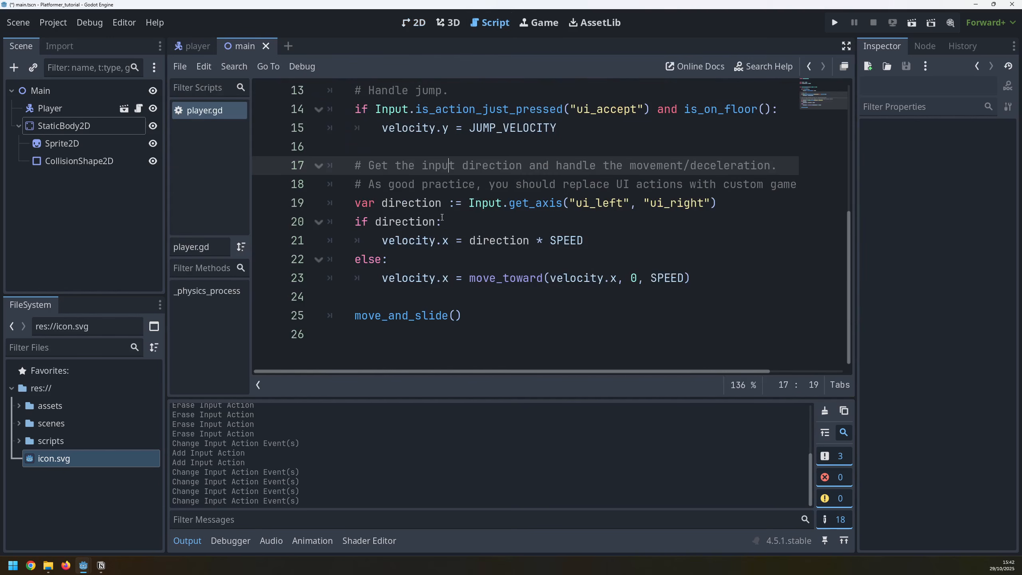
pyautogui.scroll(3, 520, 222)
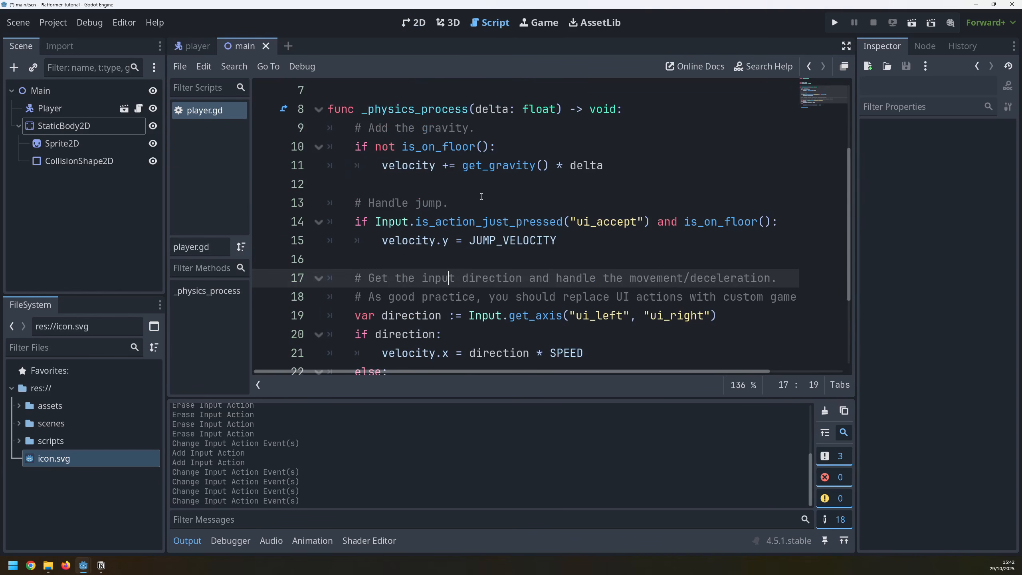
pyautogui.click(389, 199)
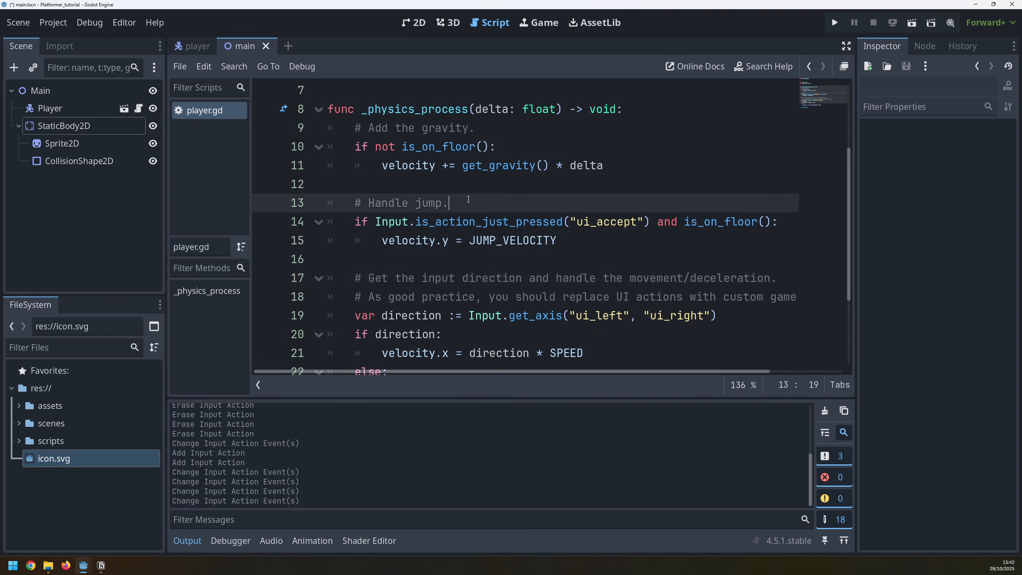
pyautogui.click(577, 223)
pyautogui.moveTo(577, 223); pyautogui.dragTo(637, 223)
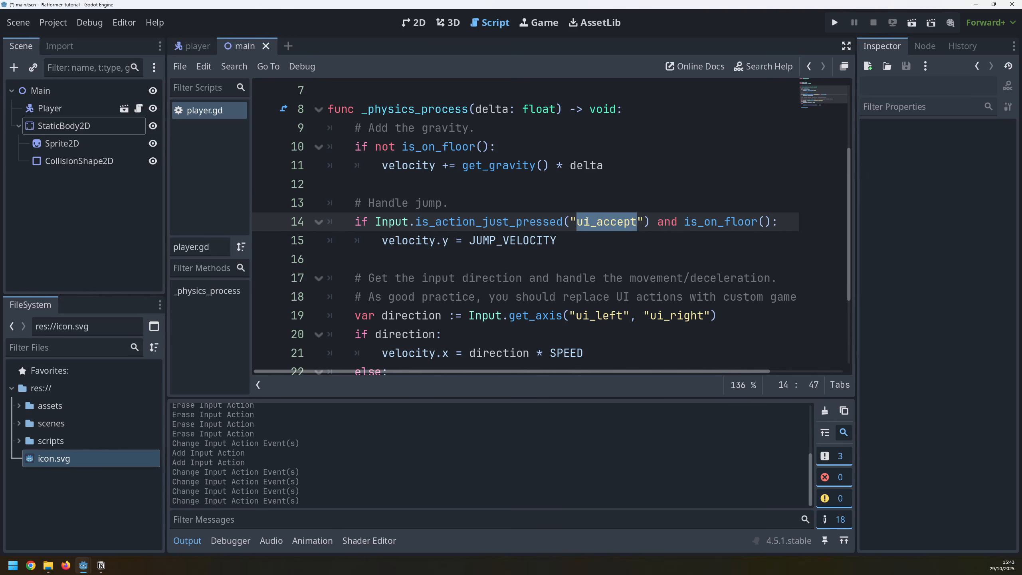
pyautogui.press('BackSpace')
pyautogui.write('jump')
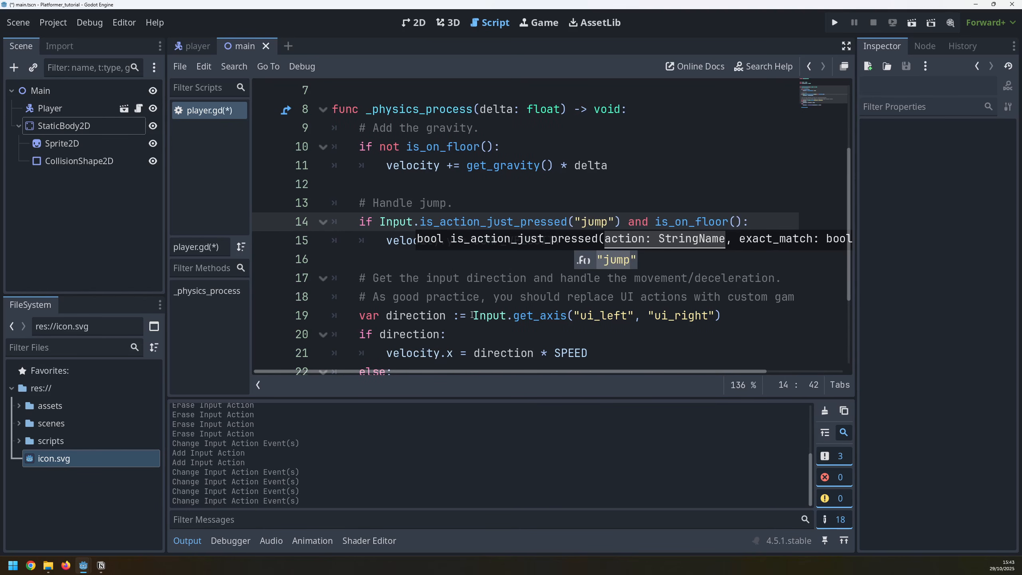
# Step: Change the Input.get_axis arguments in player.gd from the built-in UI actions to "left" and "right"
pyautogui.moveTo(473, 316); pyautogui.dragTo(566, 316)
pyautogui.click(604, 316)
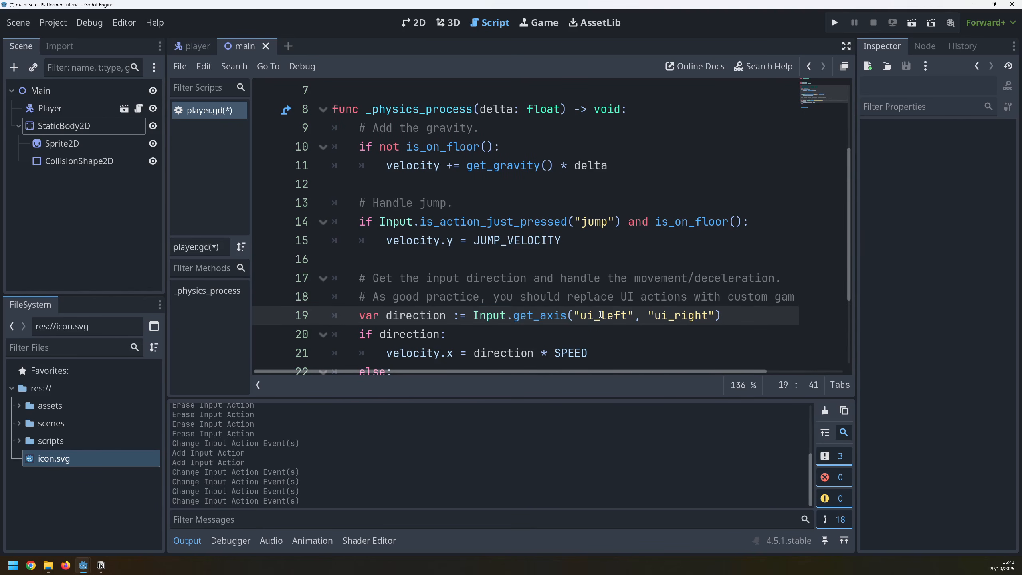
pyautogui.press('BackSpace')
pyautogui.press('BackSpace')
pyautogui.press('BackSpace')
pyautogui.click(651, 318)
pyautogui.press('BackSpace')
pyautogui.press('BackSpace')
pyautogui.press('BackSpace')
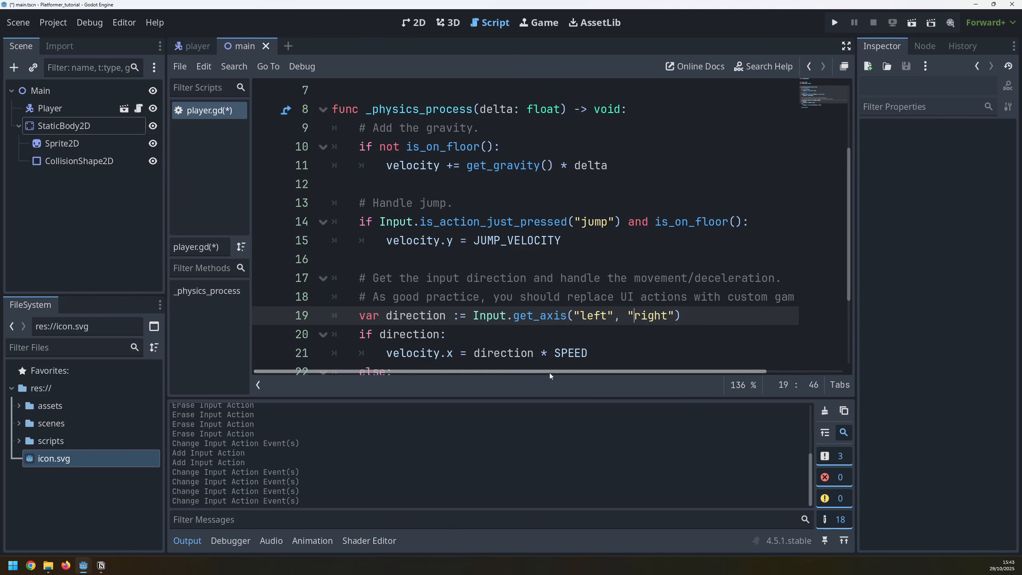
# Step: Delete the comment line about replacing UI actions with custom gameplay actions, including the empty line it leaves
pyautogui.moveTo(550, 372); pyautogui.dragTo(581, 376)
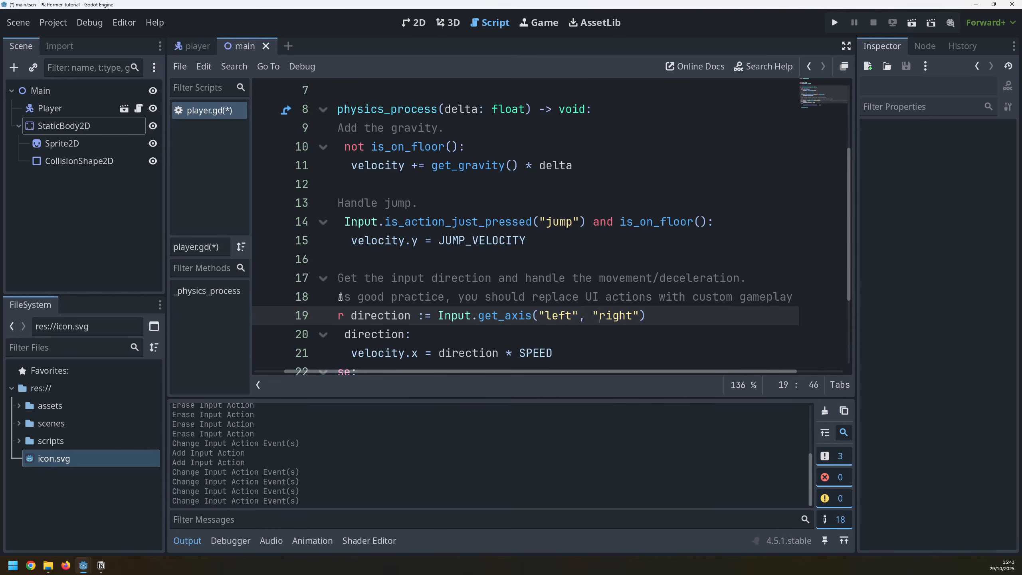
pyautogui.moveTo(340, 297); pyautogui.dragTo(812, 296)
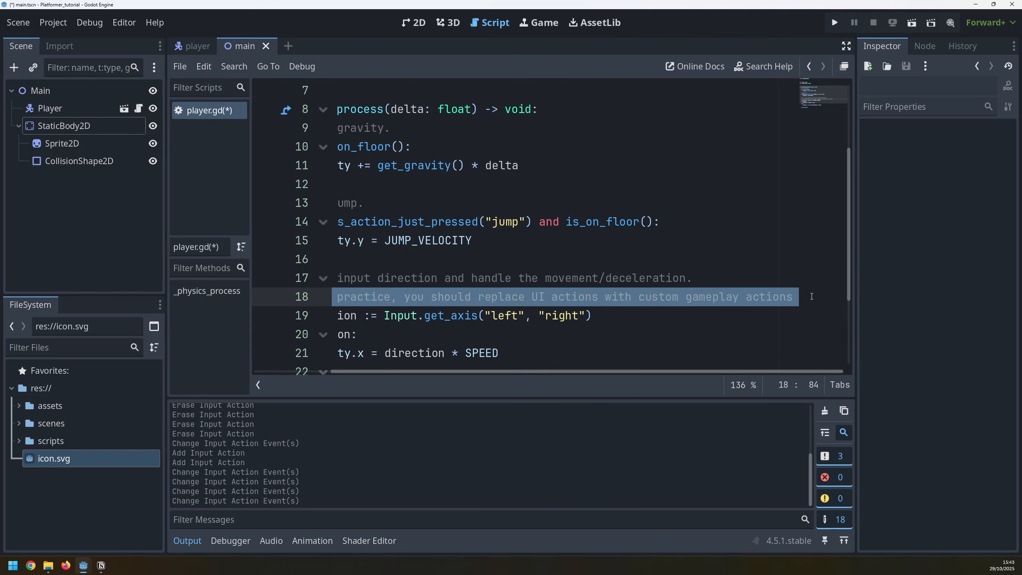
pyautogui.press('BackSpace')
pyautogui.press('BackSpace')
pyautogui.press('BackSpace')
pyautogui.press('BackSpace')
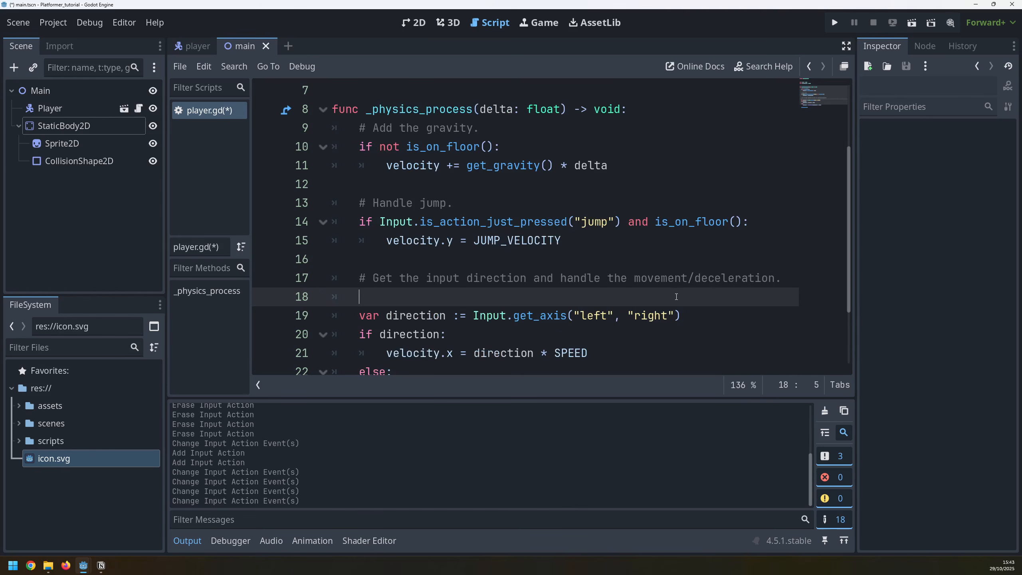
pyautogui.press('BackSpace')
# Step: Test-run the project, walking the Player in both directions and jumping on the block with the custom input actions
pyautogui.press('F5')
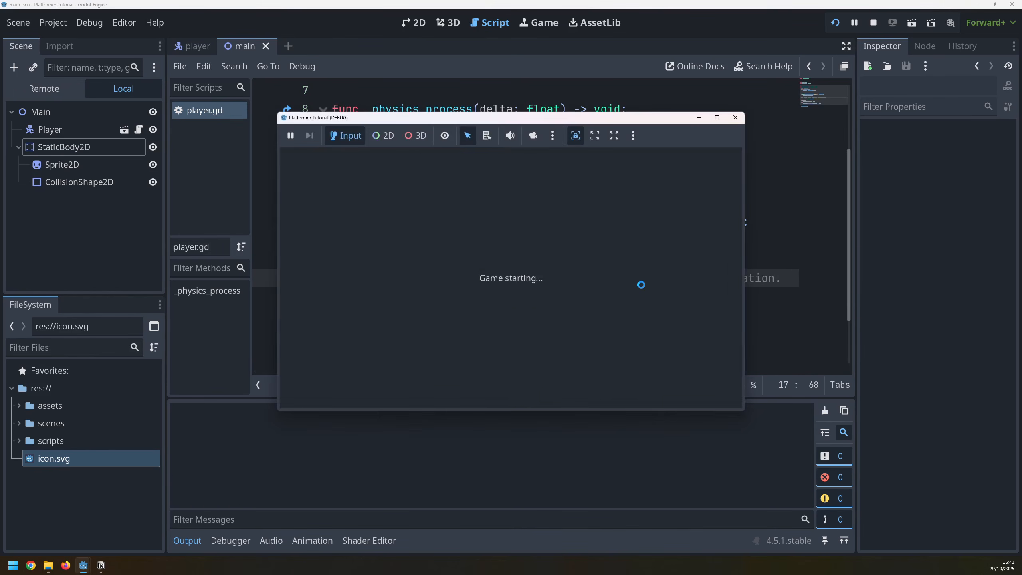
pyautogui.press('Left')
pyautogui.press('Left')
pyautogui.press('Right')
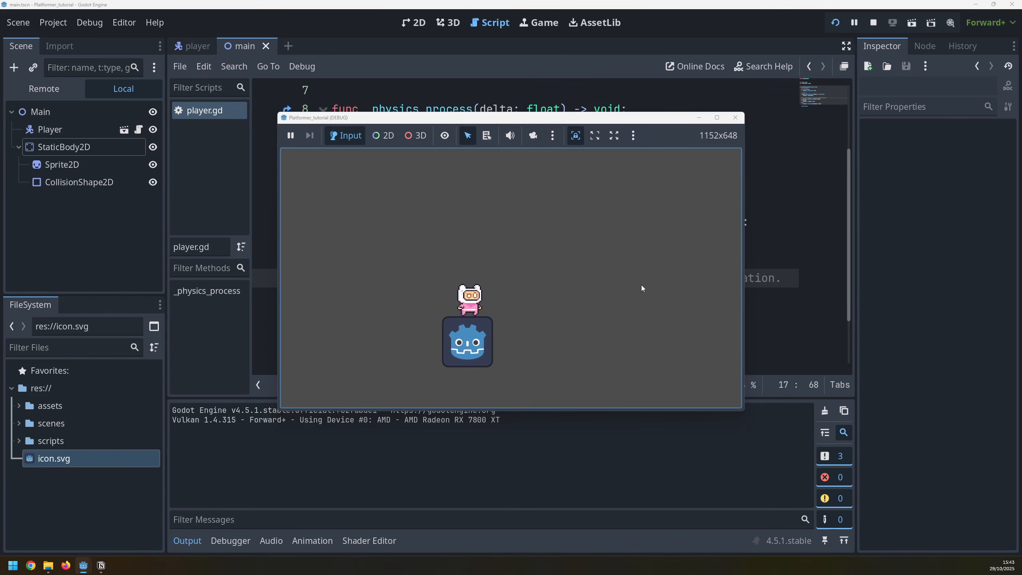
pyautogui.press('space')
pyautogui.press('Left')
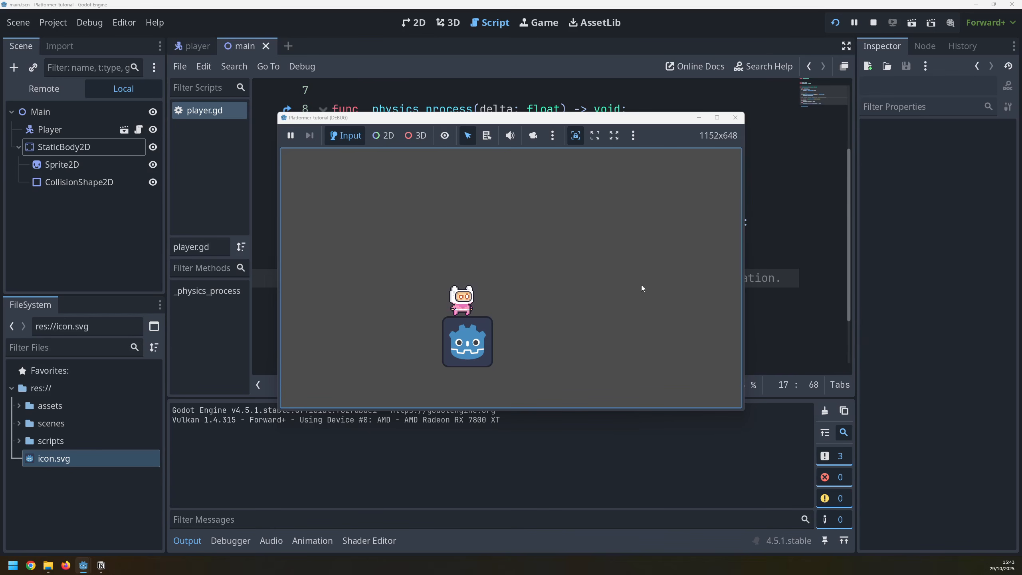
pyautogui.press('space')
pyautogui.press('Right')
pyautogui.press('Left')
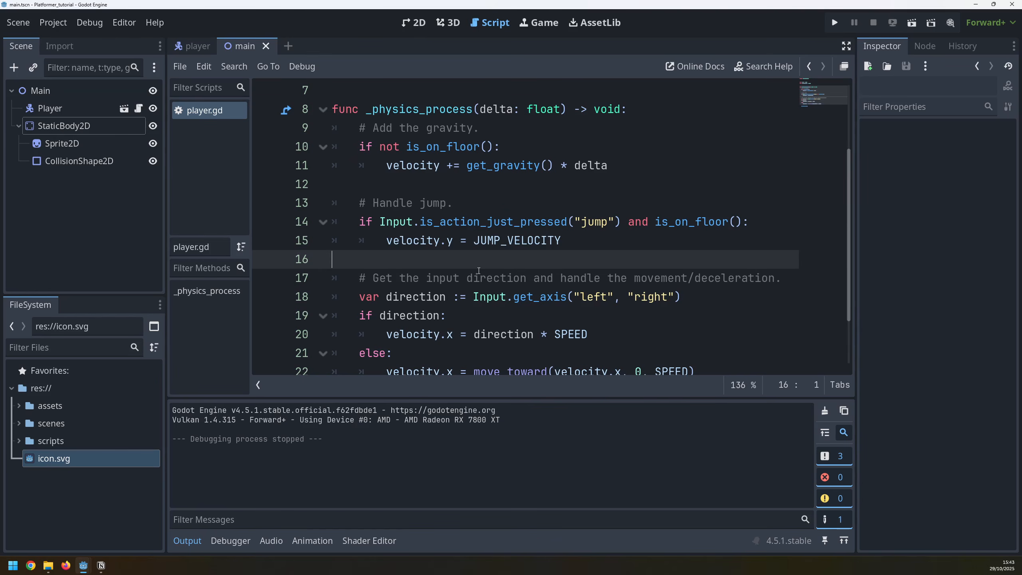
# Step: Review the constants in player.gd, test-run the project with a Player jump, and close the game window
pyautogui.scroll(3, 478, 270)
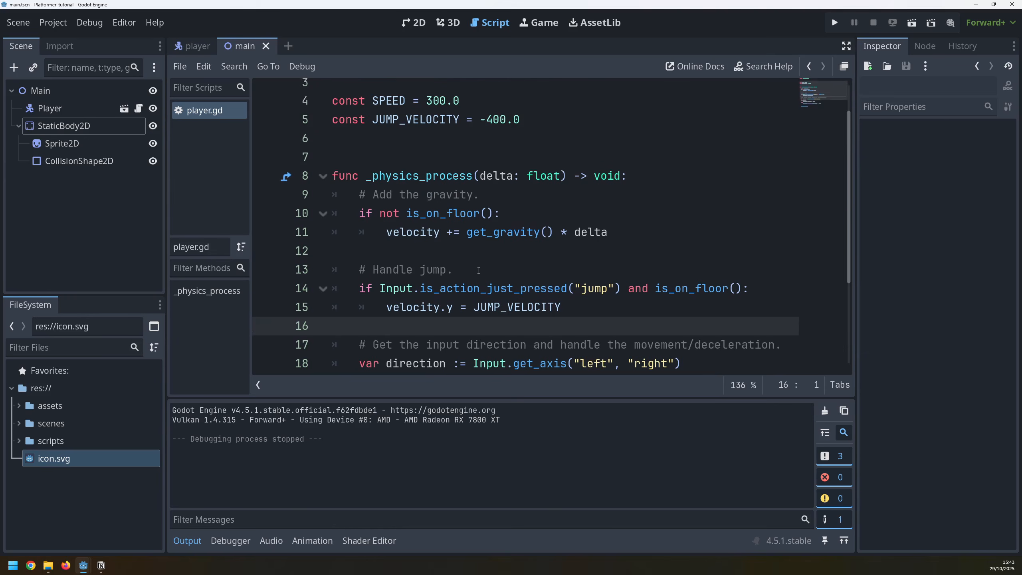
pyautogui.press('F5')
pyautogui.press('space')
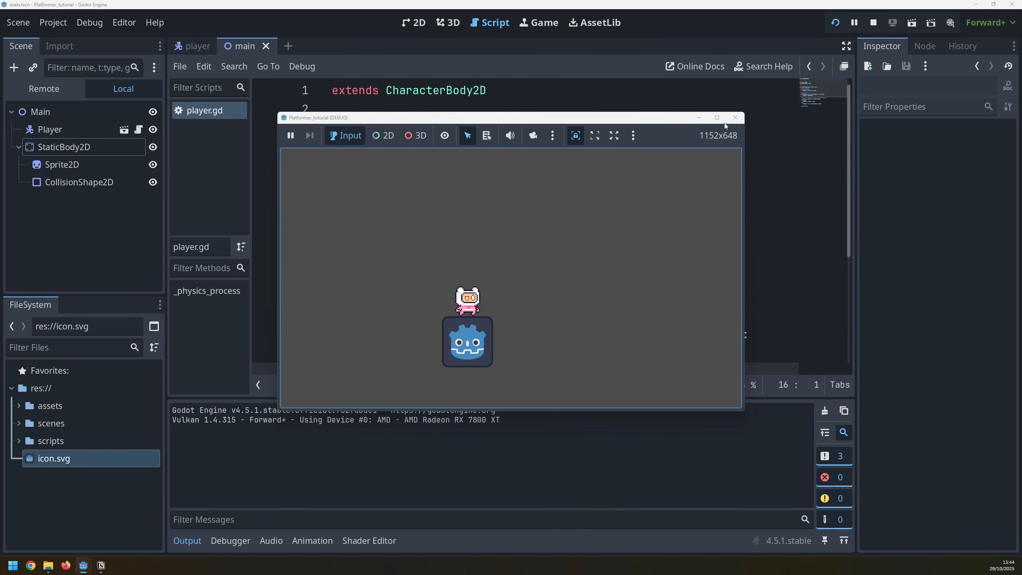
pyautogui.click(735, 117)
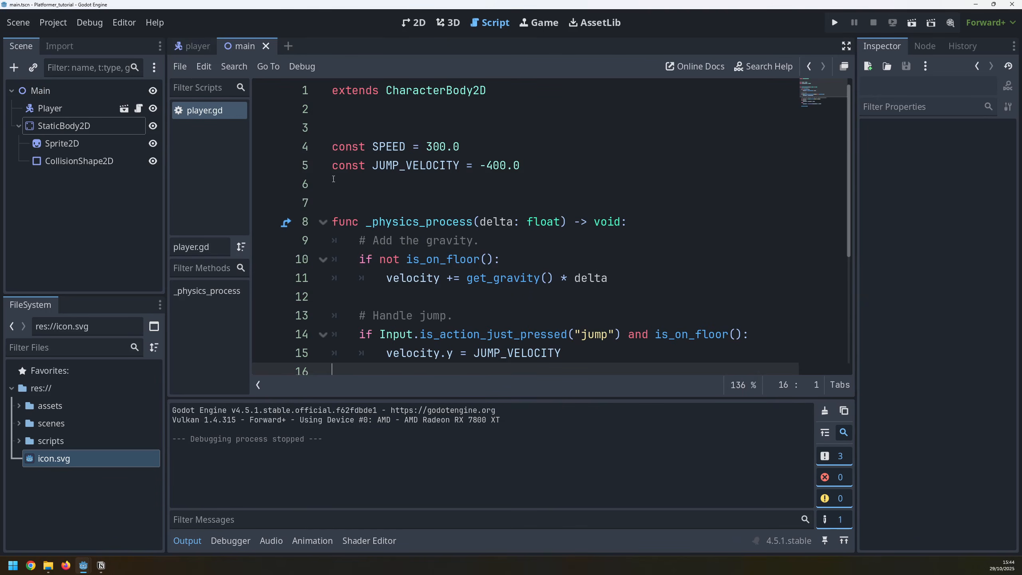
# Step: Set the project's 2D physics Default Gravity to 2500 and close the project settings
pyautogui.click(53, 22)
pyautogui.click(54, 42)
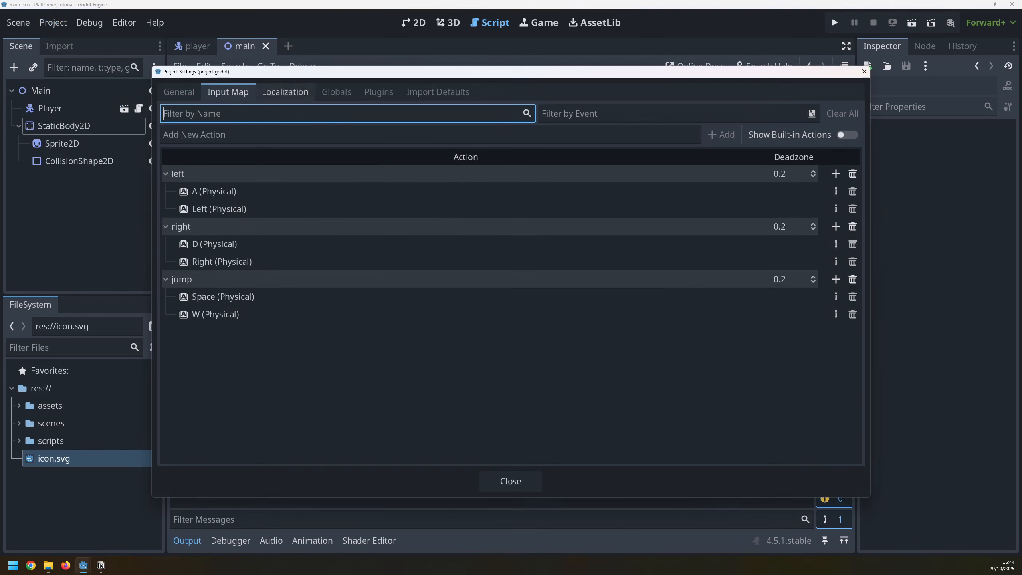
pyautogui.click(188, 94)
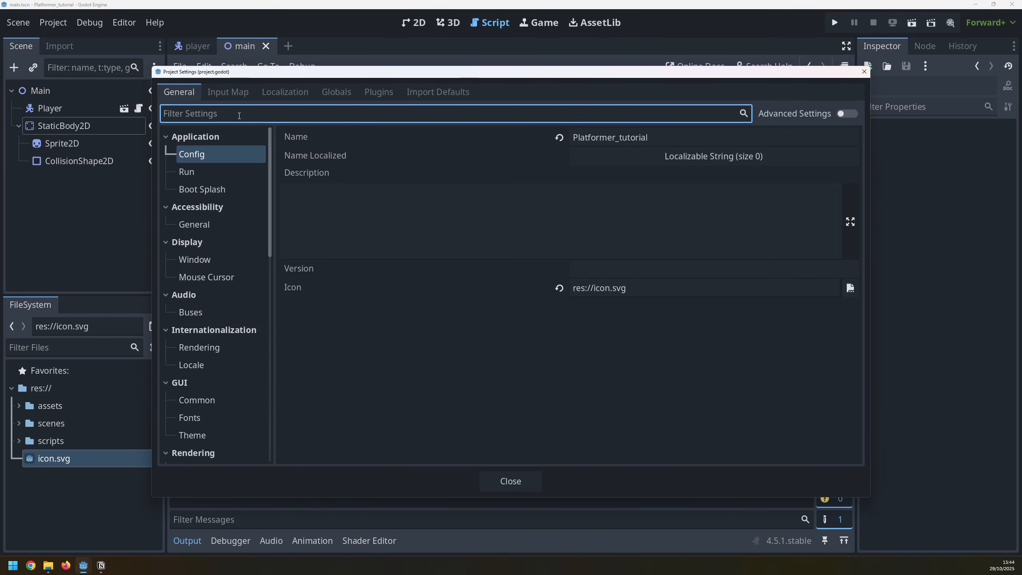
pyautogui.write('gravi')
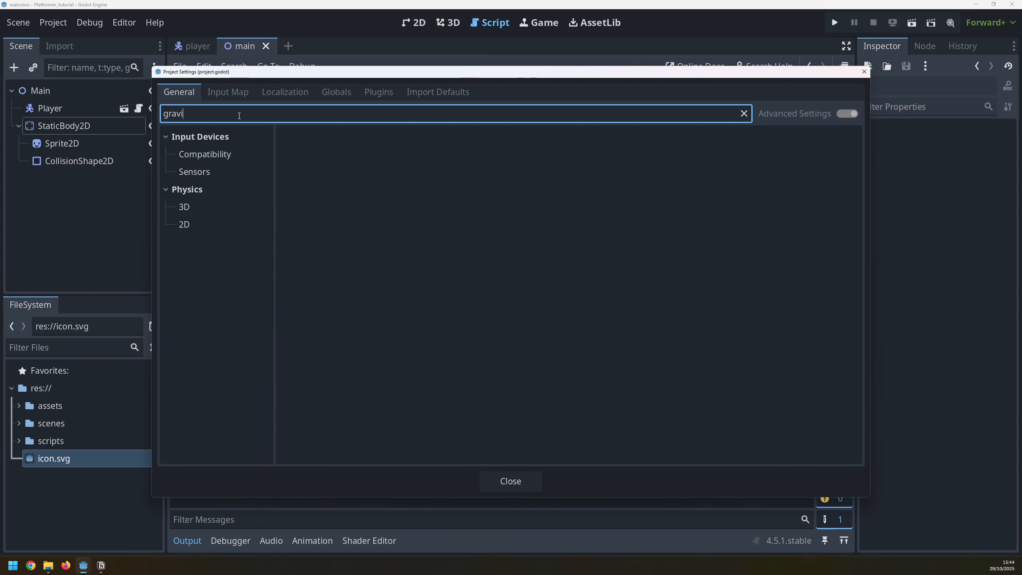
pyautogui.click(193, 225)
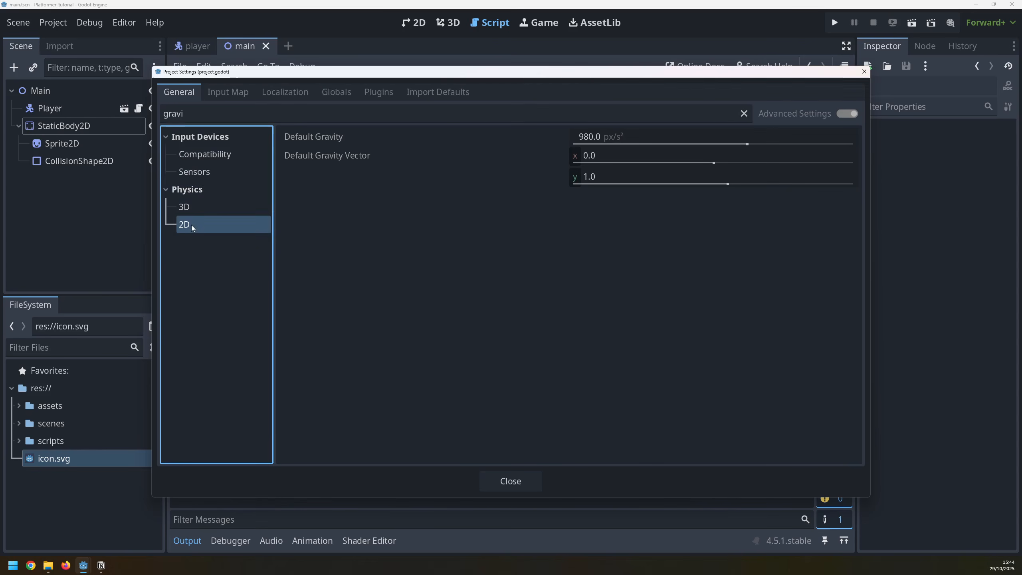
pyautogui.click(587, 138)
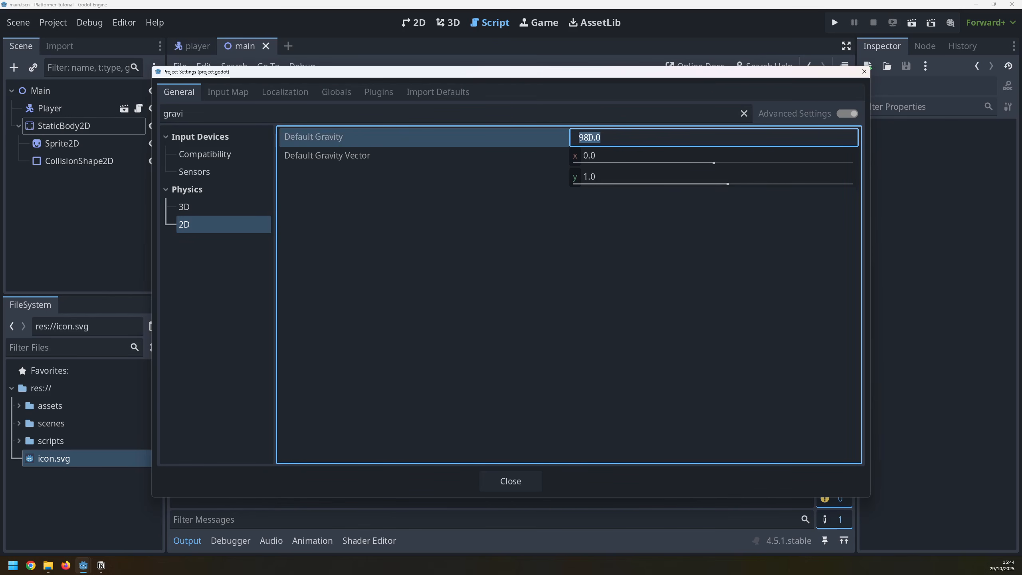
pyautogui.write('2500')
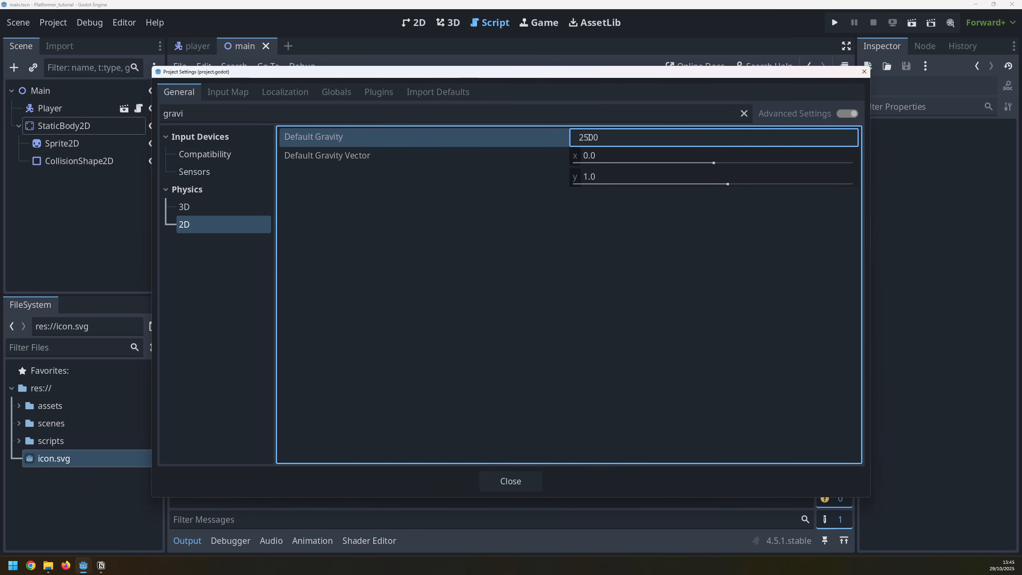
pyautogui.press('Return')
pyautogui.click(510, 481)
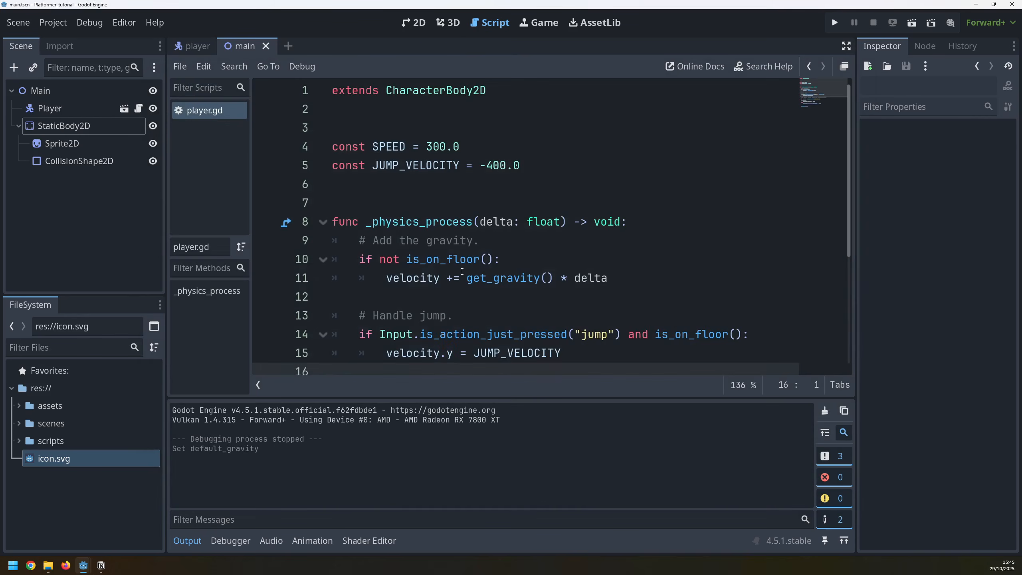
# Step: Test-run the project to check the Player under the new gravity, and close the game window
pyautogui.click(460, 258)
pyautogui.press('F5')
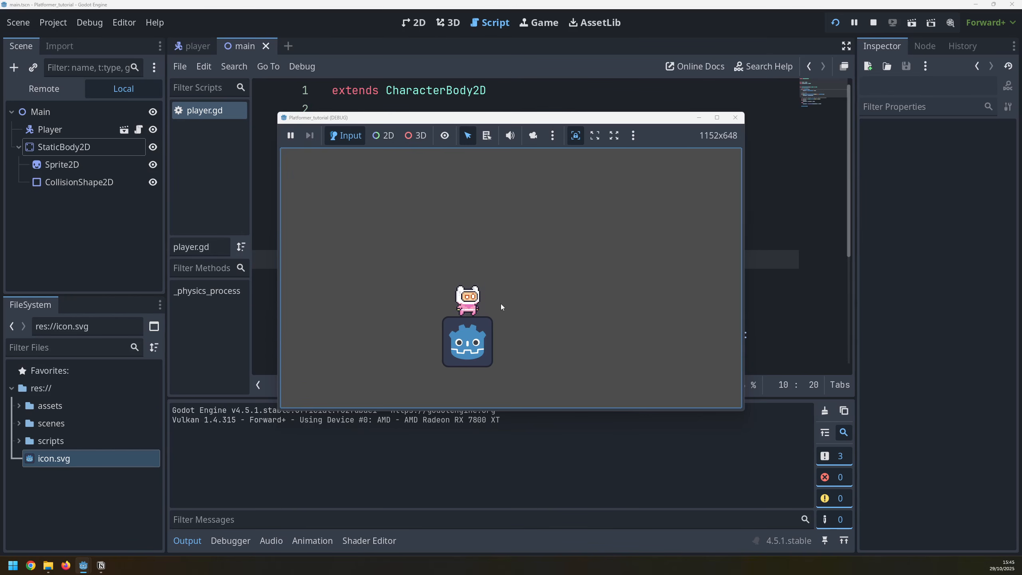
pyautogui.click(733, 117)
# Step: Set the JUMP_VELOCITY constant in player.gd to -850.0
pyautogui.click(551, 163)
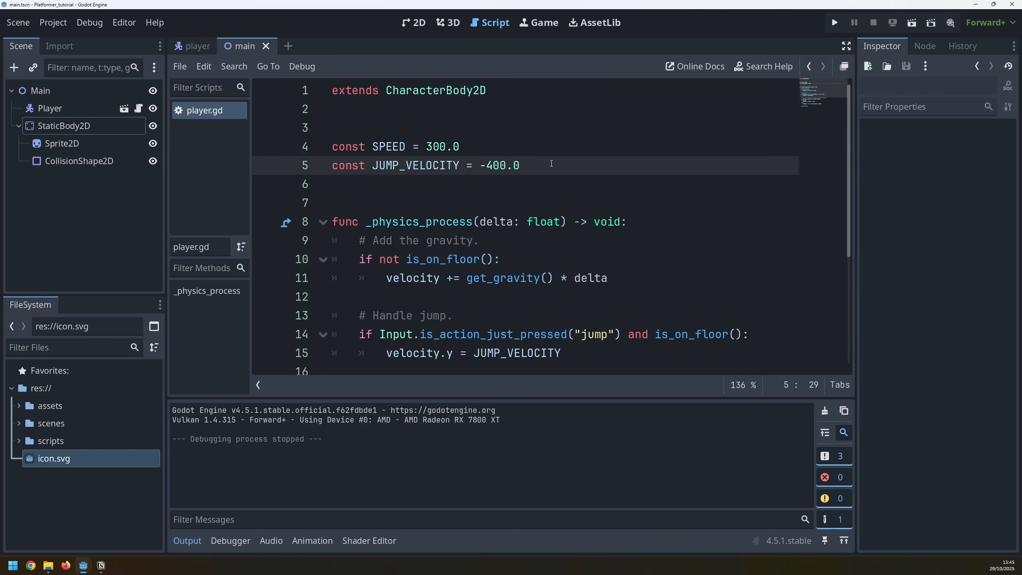
pyautogui.moveTo(551, 163); pyautogui.dragTo(491, 166)
pyautogui.write('850.0')
pyautogui.moveTo(479, 165); pyautogui.dragTo(487, 165)
pyautogui.click(640, 165)
# Step: Test-run the project, jumping repeatedly with the new jump velocity and moving the Player both ways, and close the game window
pyautogui.press('F5')
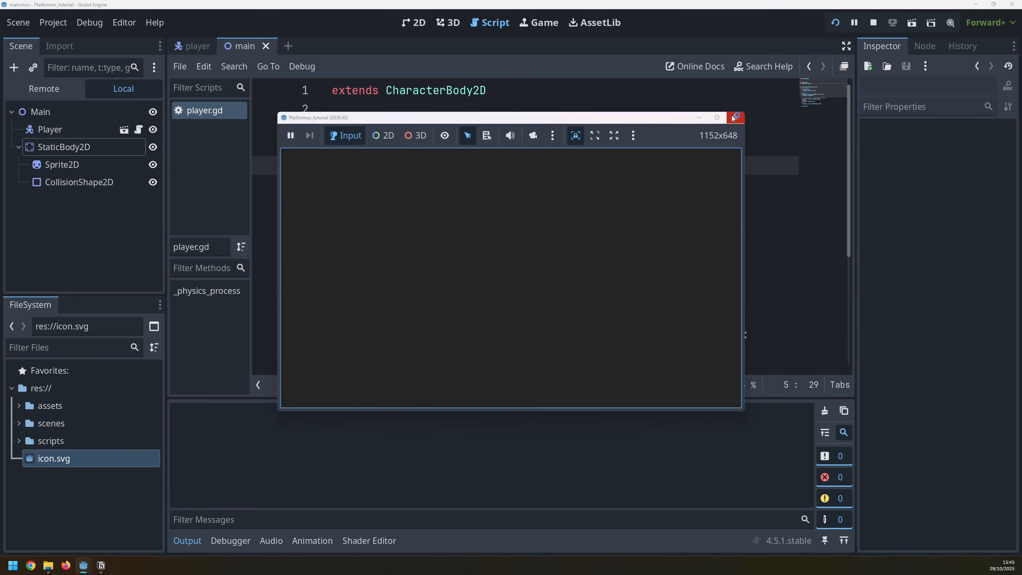
pyautogui.press('space')
pyautogui.press('space')
pyautogui.press('space')
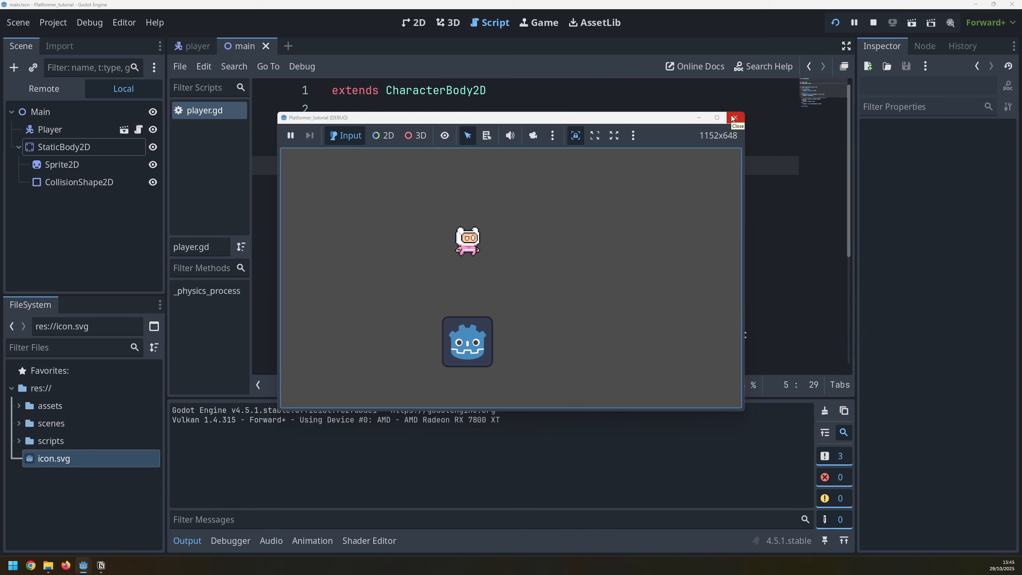
pyautogui.press('space')
pyautogui.press('space')
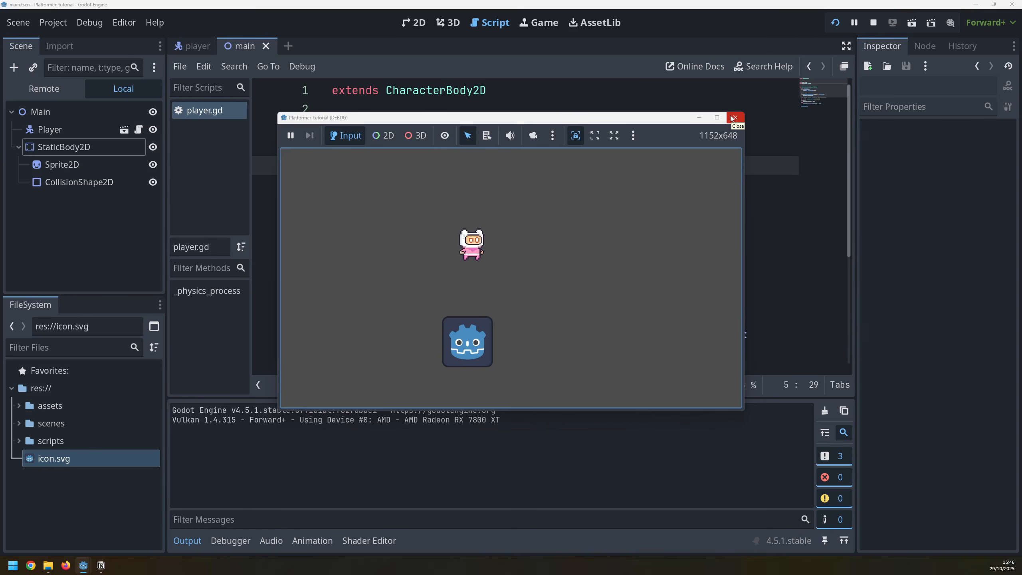
pyautogui.press('space')
pyautogui.press('Left')
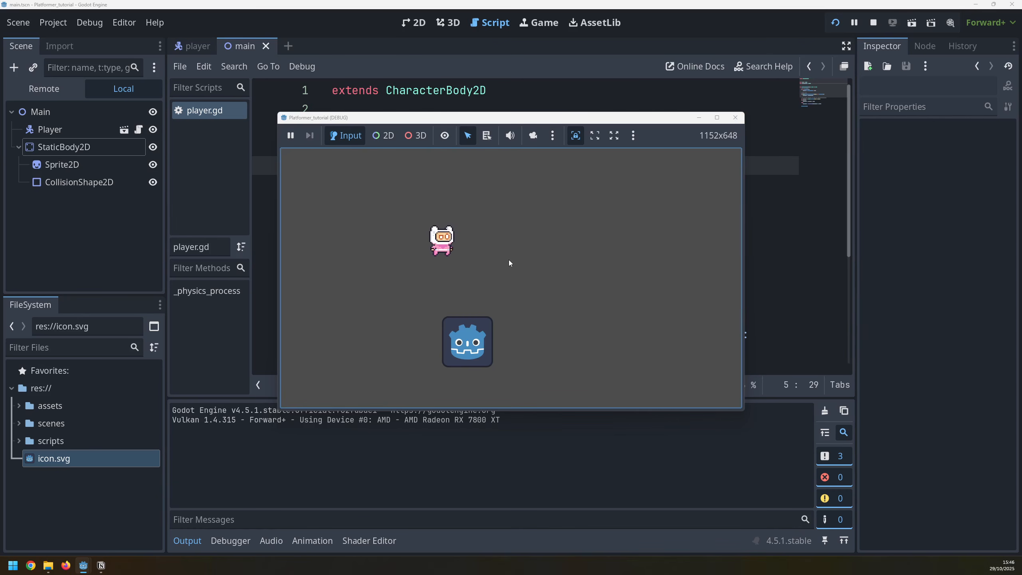
pyautogui.press('Right')
pyautogui.press('space')
pyautogui.press('Left')
pyautogui.press('Left')
pyautogui.press('space')
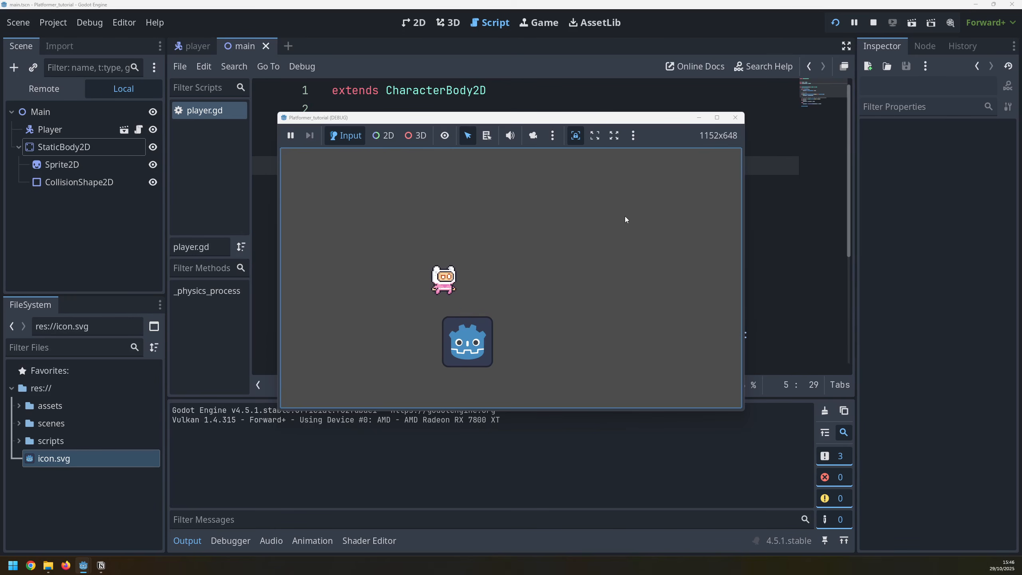
pyautogui.press('Right')
pyautogui.click(736, 117)
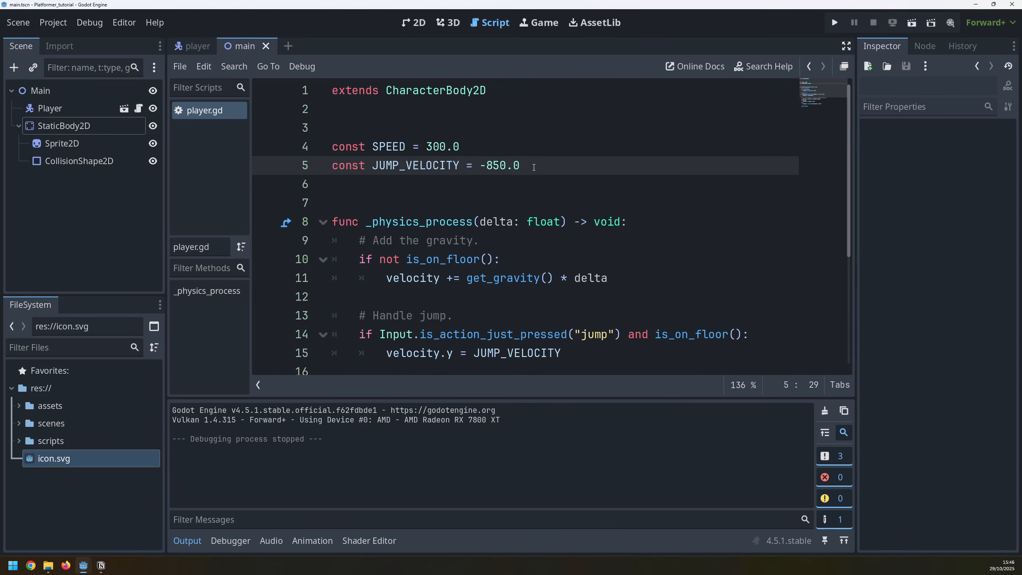
pyautogui.moveTo(526, 165); pyautogui.dragTo(485, 166)
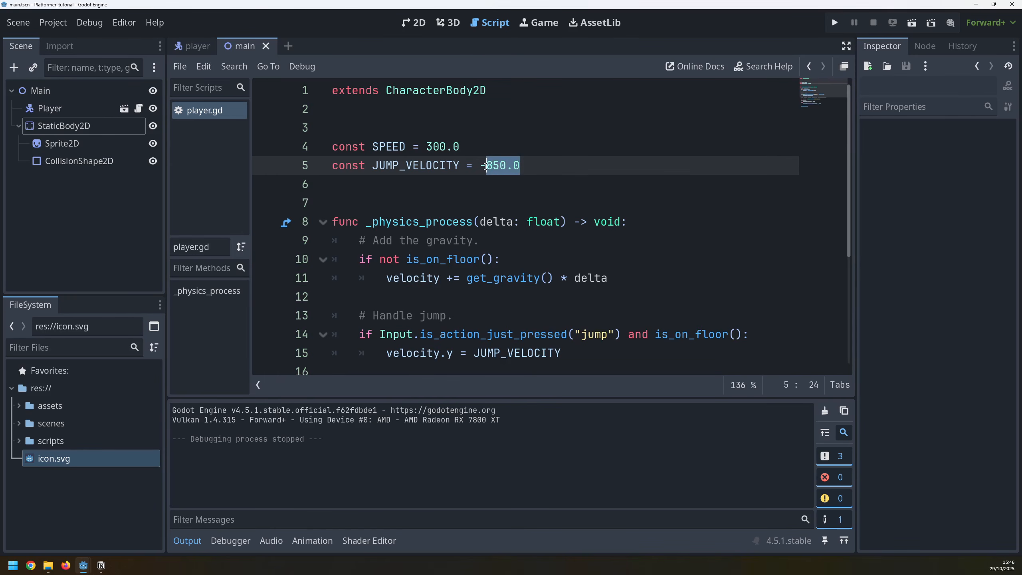
pyautogui.click(524, 166)
pyautogui.click(455, 241)
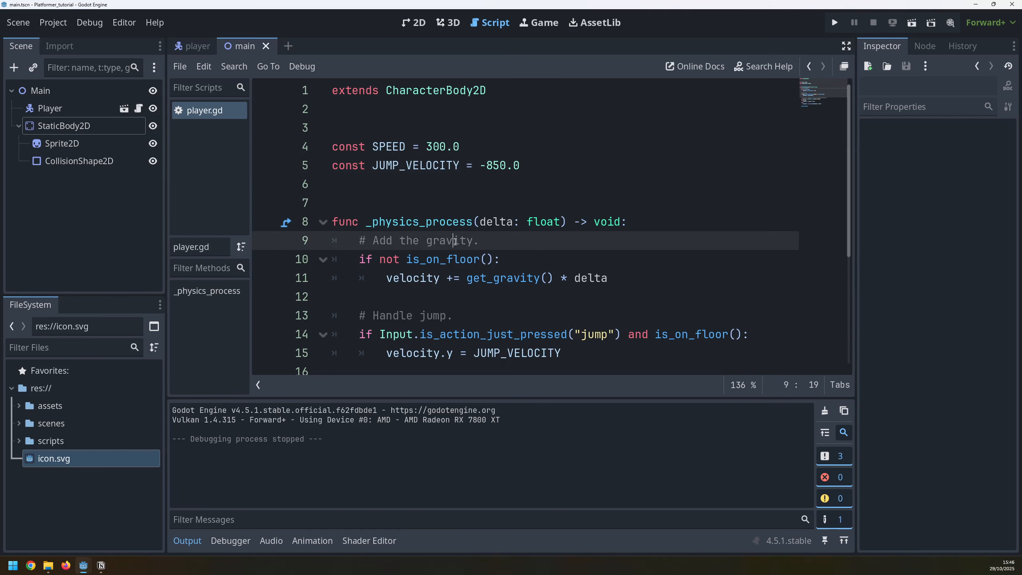
# Step: Test-run the project again, alternating right and left moves with jumps on the block, and close the game window
pyautogui.press('F5')
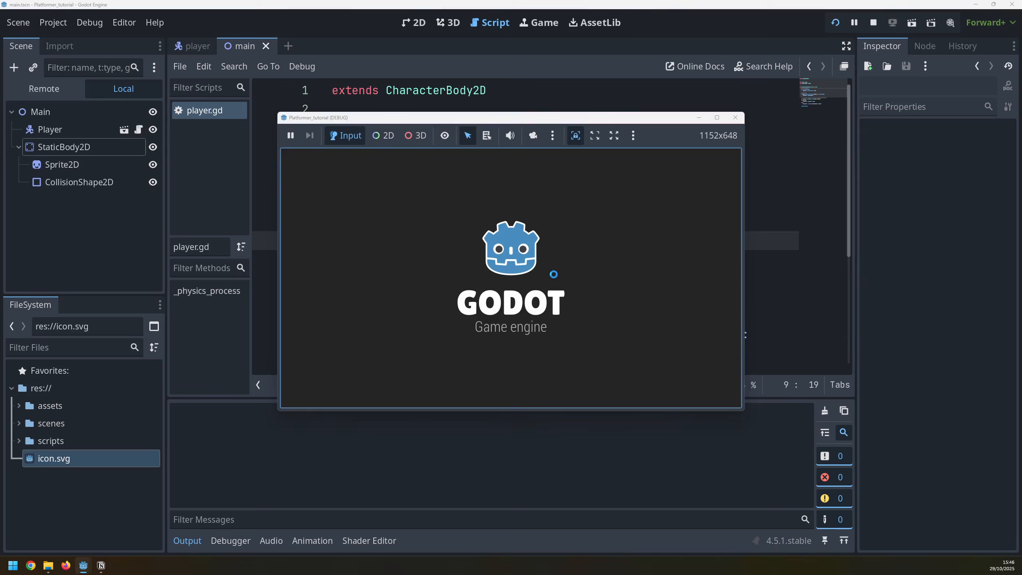
pyautogui.press('Right')
pyautogui.press('space')
pyautogui.press('Left')
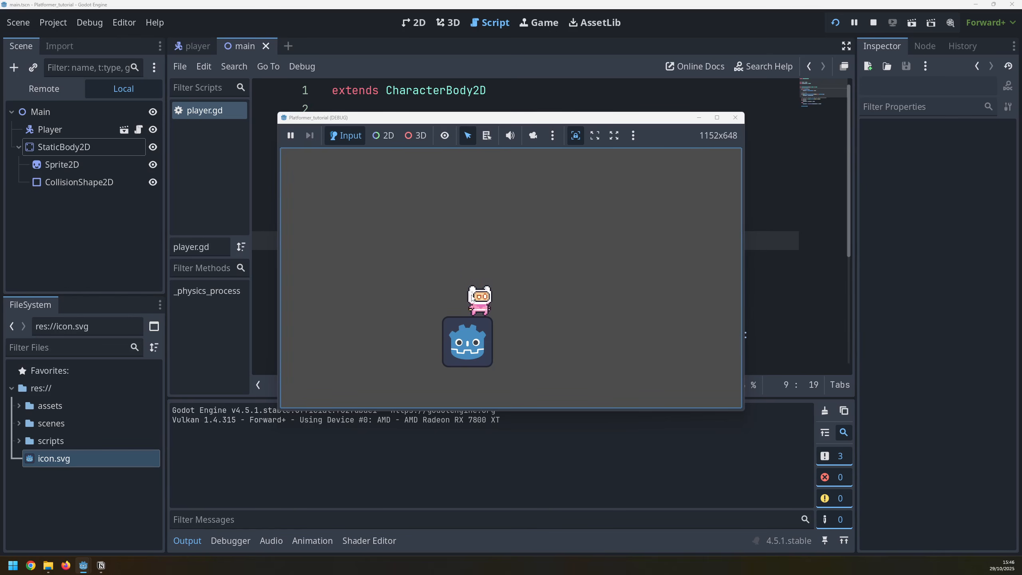
pyautogui.press('Right')
pyautogui.press('space')
pyautogui.press('Left')
pyautogui.press('Right')
pyautogui.press('space')
pyautogui.press('Left')
pyautogui.press('Right')
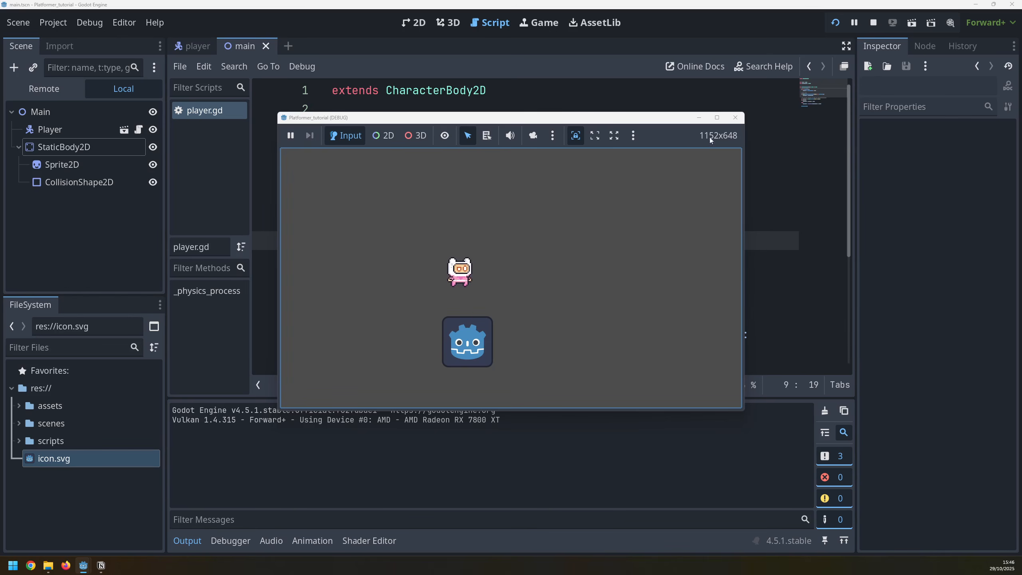
pyautogui.click(735, 117)
# Step: Insert the comment "# Add animation" at the start of _physics_process, with empty lines around it for new code
pyautogui.click(638, 223)
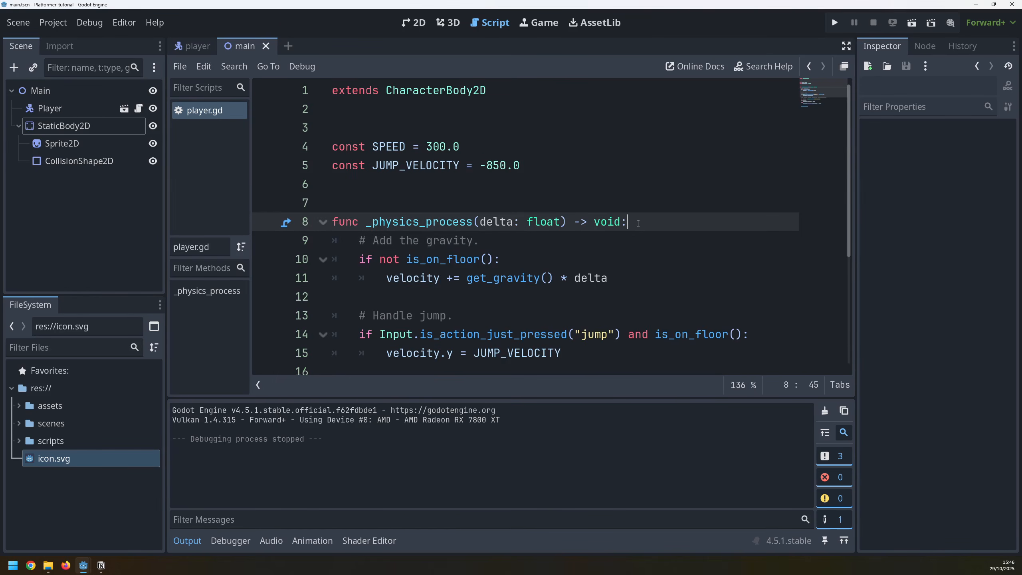
pyautogui.press('Return')
pyautogui.press('Return')
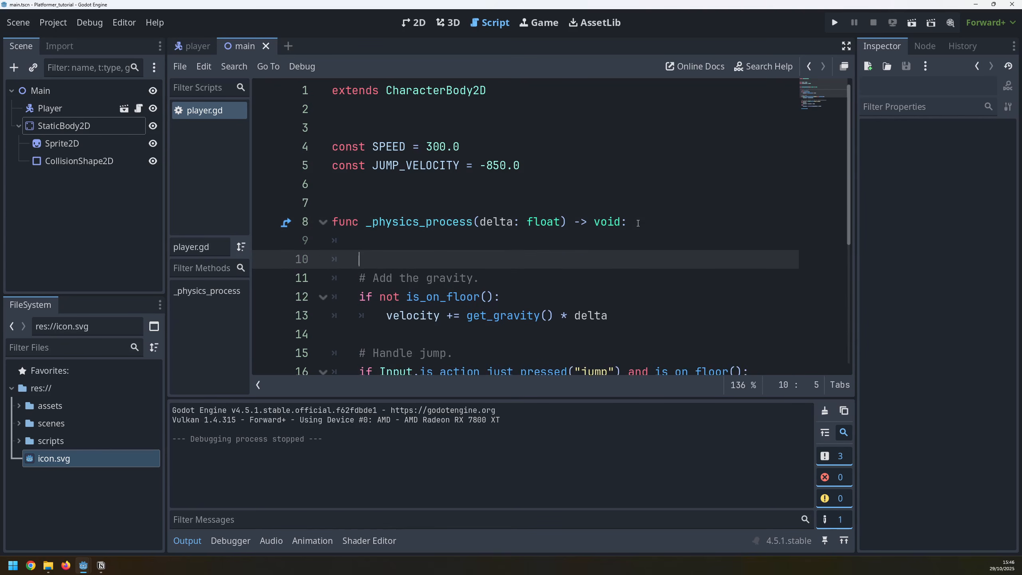
pyautogui.write('# Add animation')
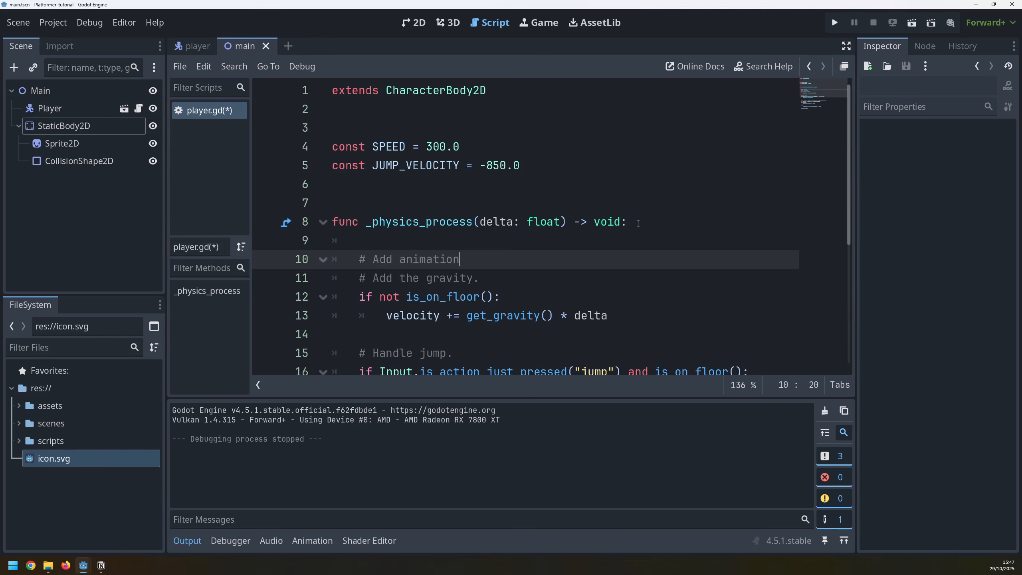
pyautogui.press('Return')
pyautogui.press('Return')
pyautogui.press('Up')
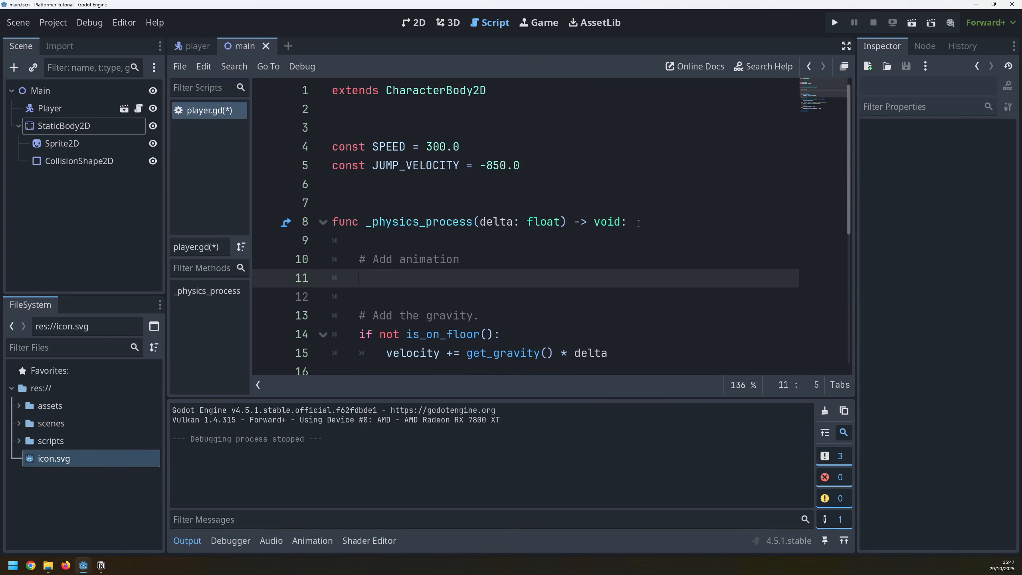
# Step: Begin an if condition below the animation comment that checks velocity.x > 1
pyautogui.write('if velocity.')
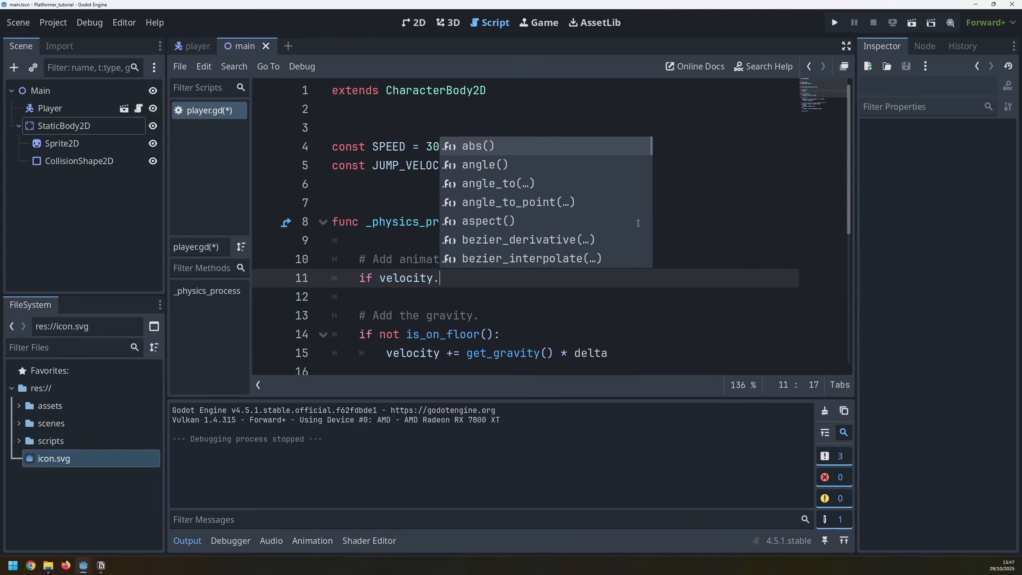
pyautogui.write('x > 1')
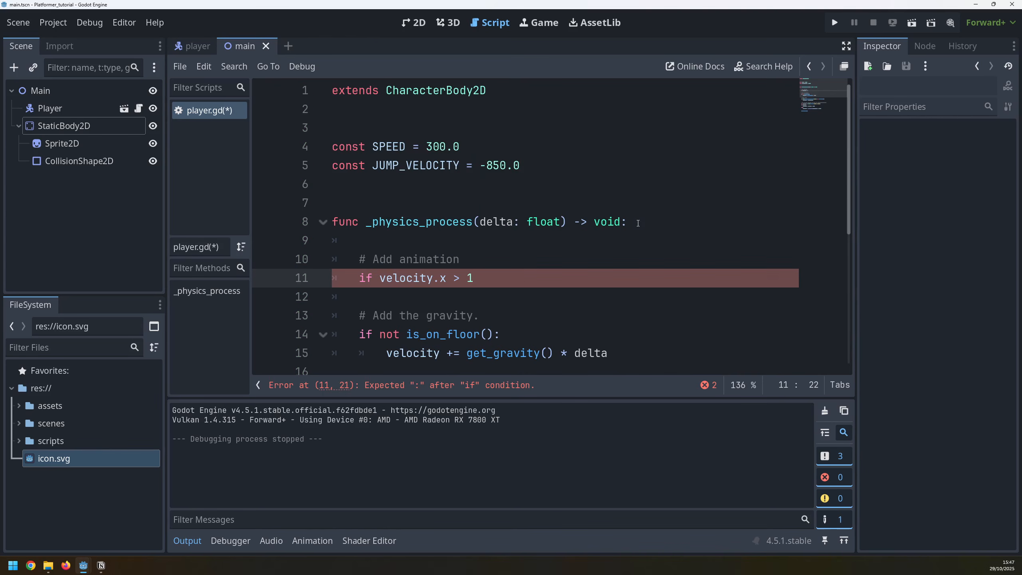
pyautogui.write(' or velocity.x < -1:')
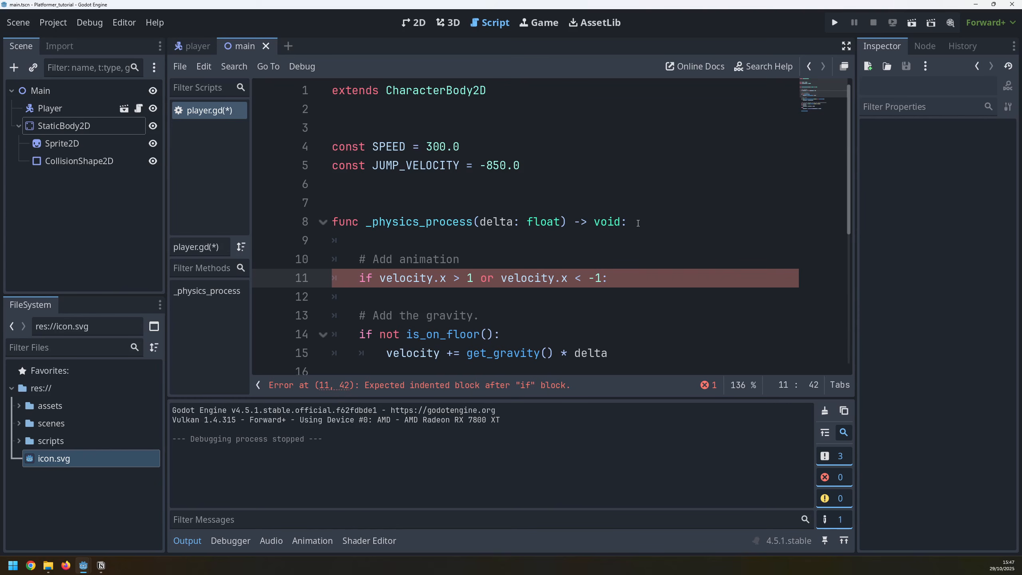
pyautogui.press('Return')
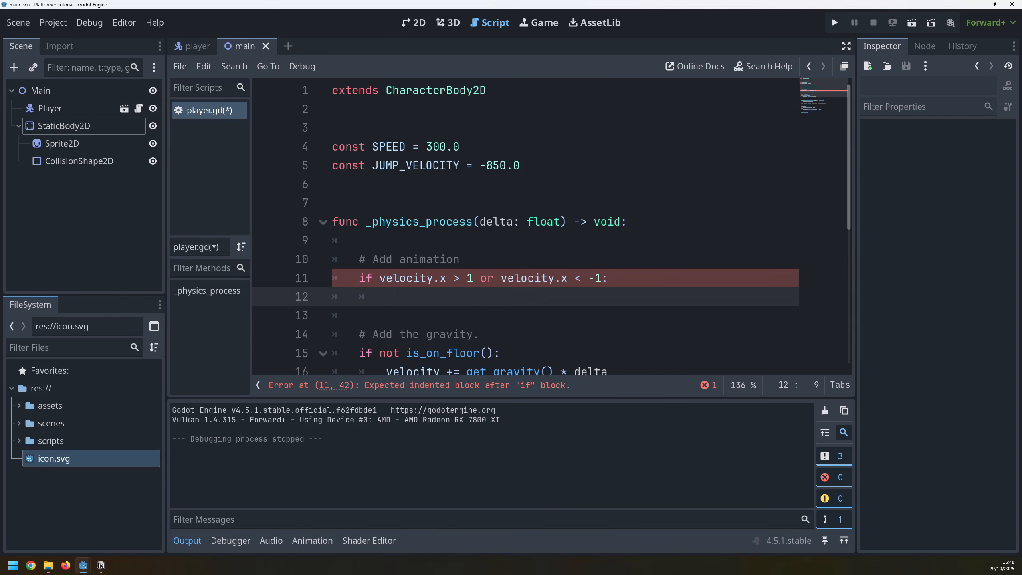
pyautogui.click(188, 46)
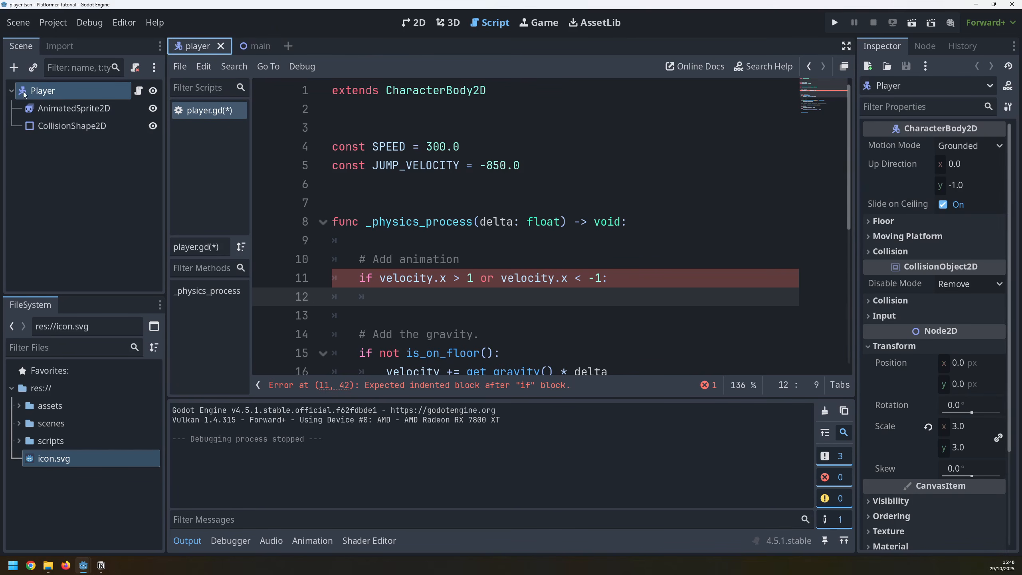
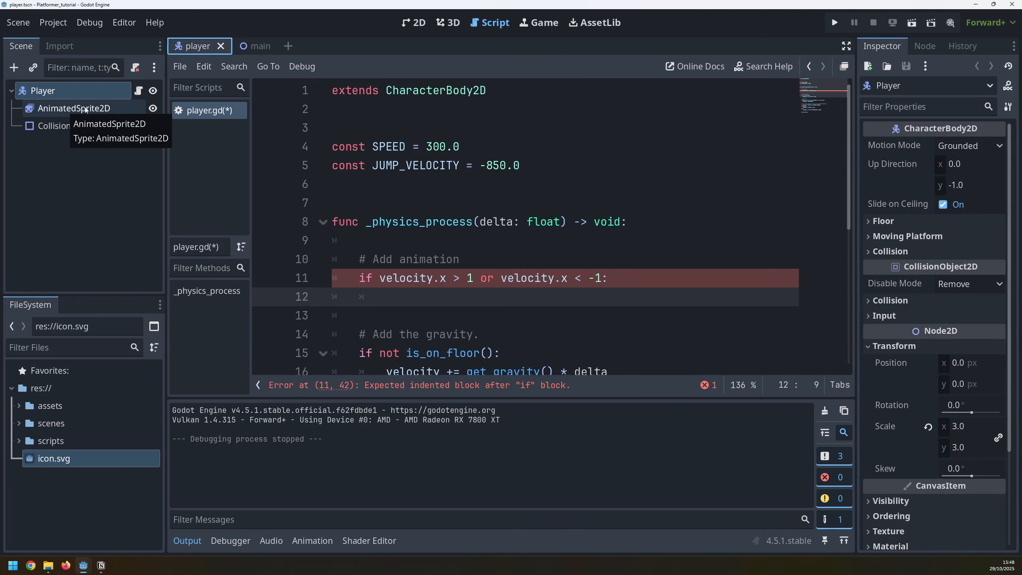
pyautogui.click(54, 110)
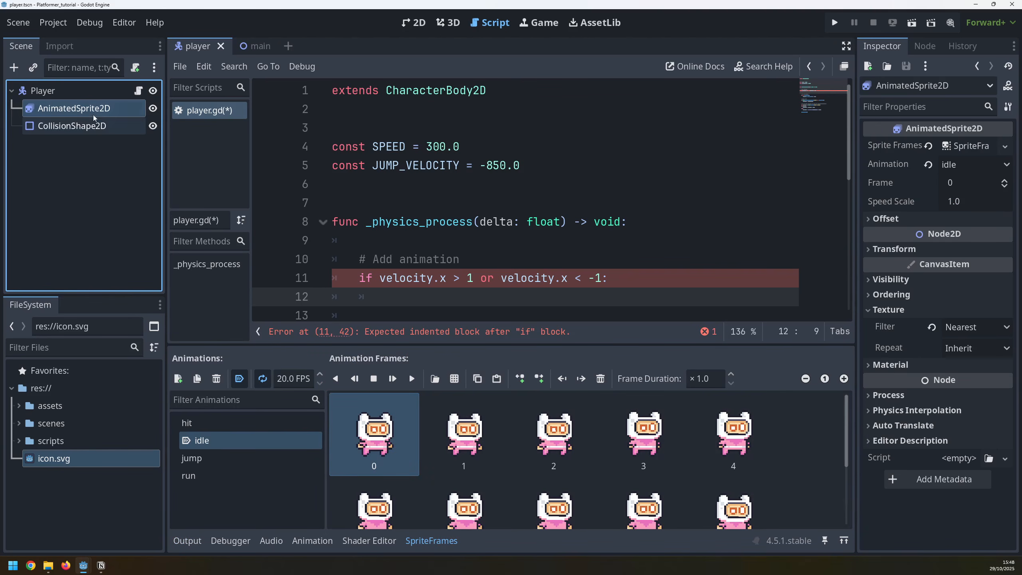
pyautogui.moveTo(68, 109); pyautogui.dragTo(513, 109)
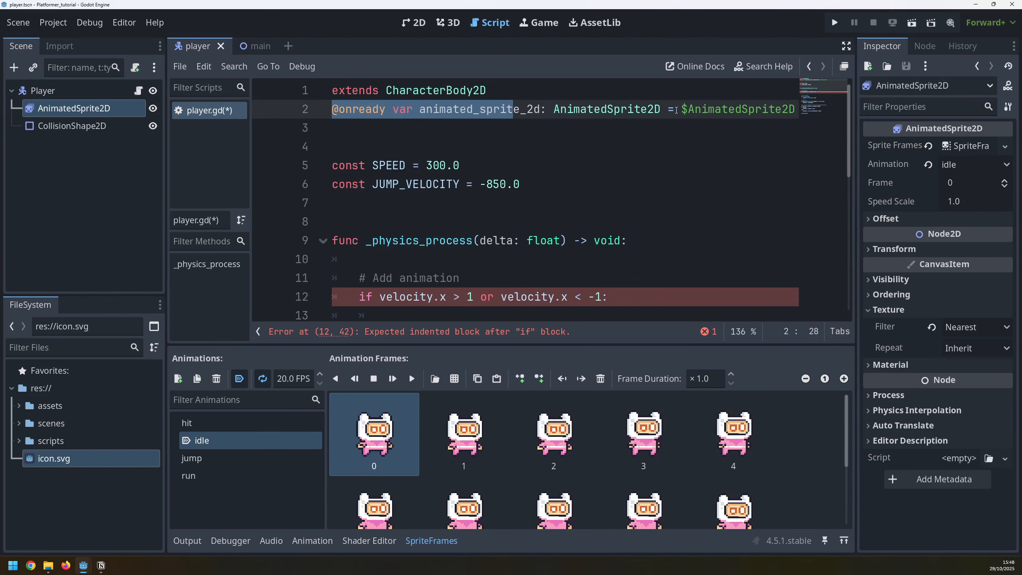
pyautogui.moveTo(681, 109); pyautogui.dragTo(799, 108)
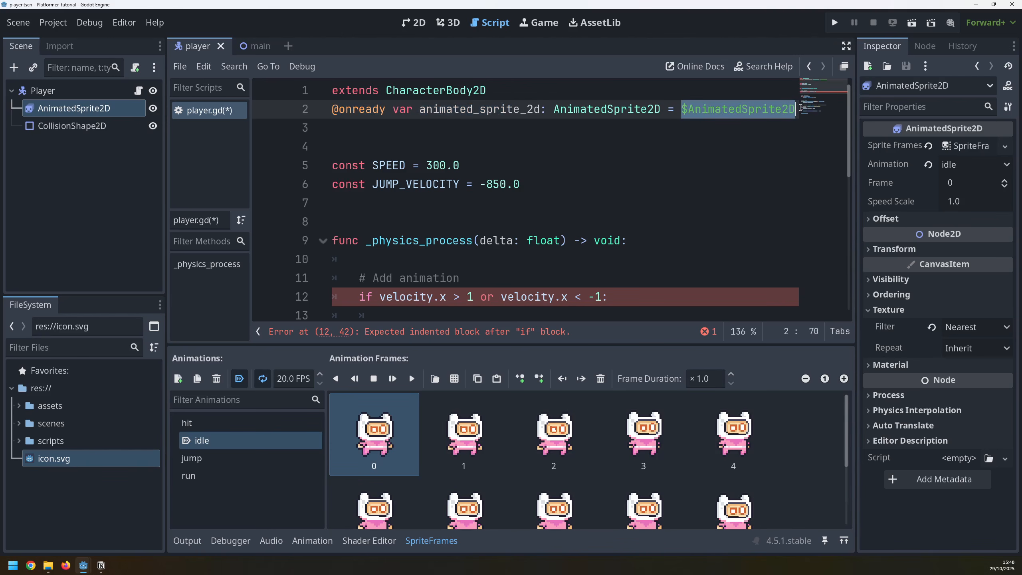
# Step: Reuse the animated_sprite_2d variable name inside the velocity condition to write animated_sprite_2d.animation = "running"
pyautogui.moveTo(420, 109); pyautogui.dragTo(542, 109)
pyautogui.hotkey('ctrl', 'c')
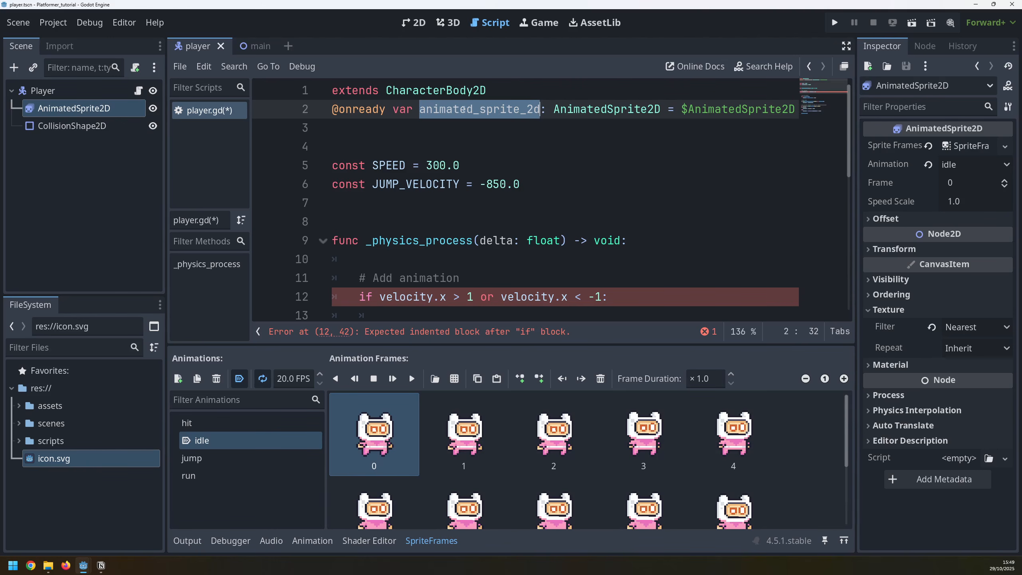
pyautogui.scroll(-2, 463, 111)
pyautogui.click(385, 202)
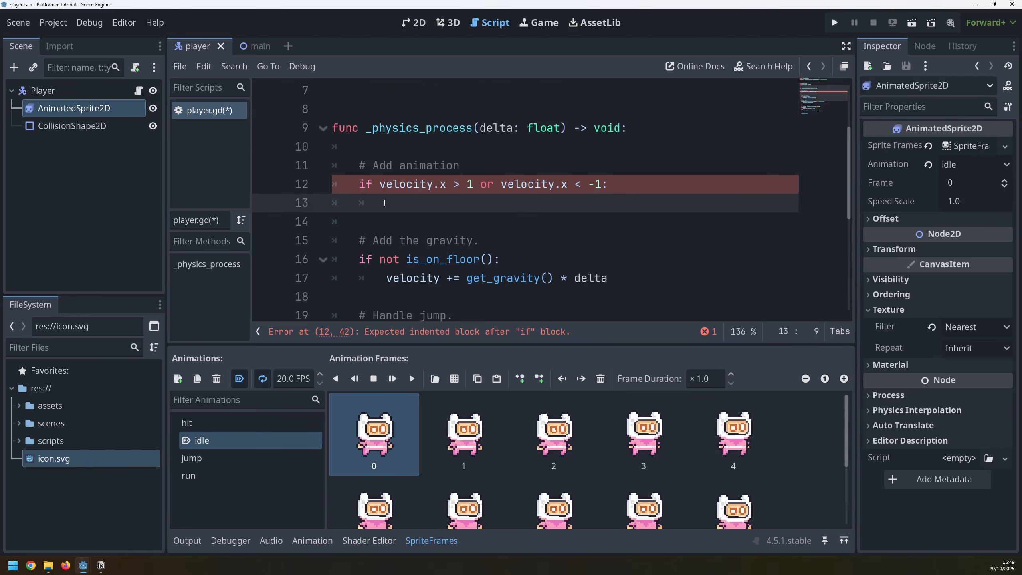
pyautogui.hotkey('ctrl', 'v')
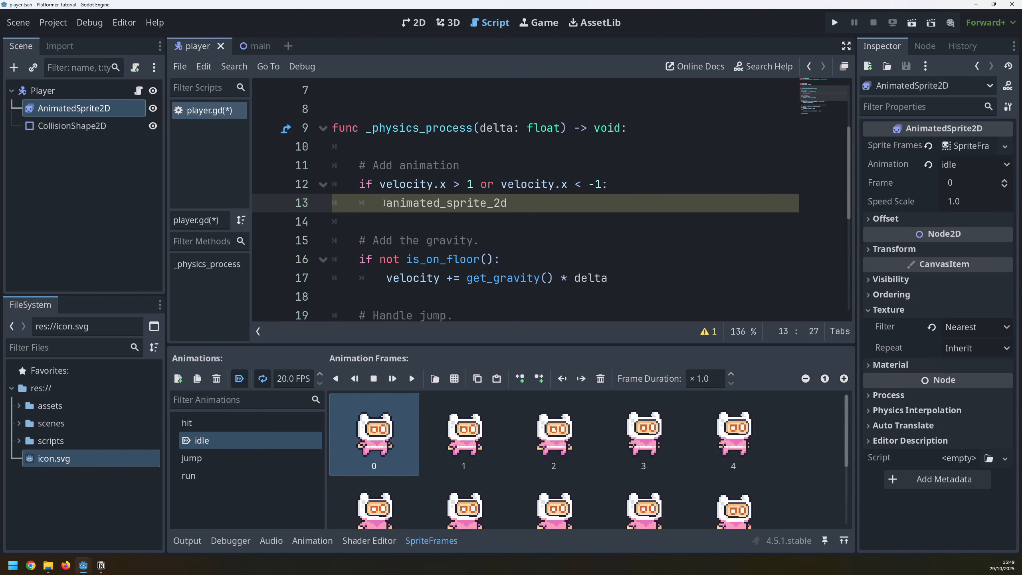
pyautogui.write('.animation')
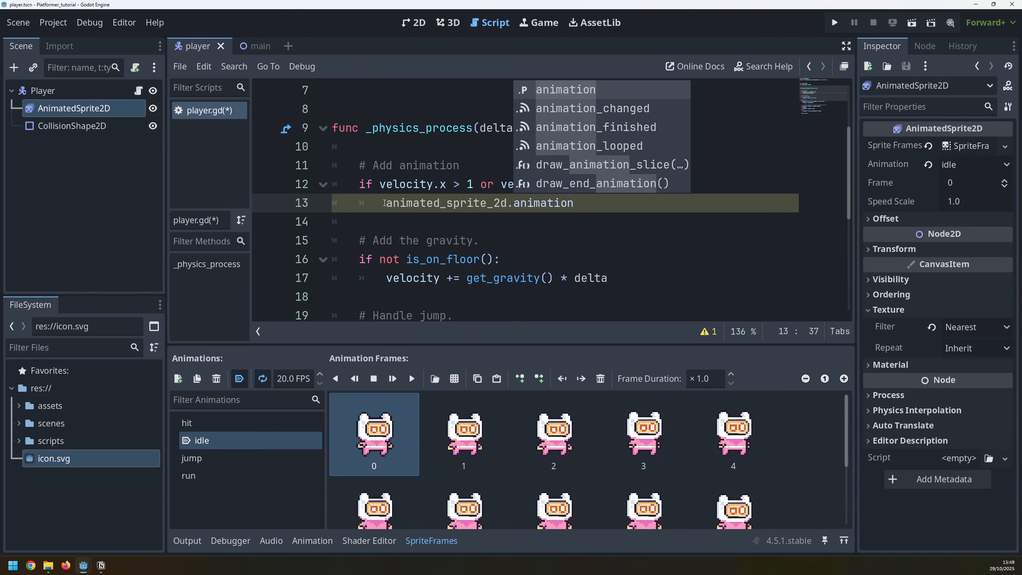
pyautogui.write(' = "running')
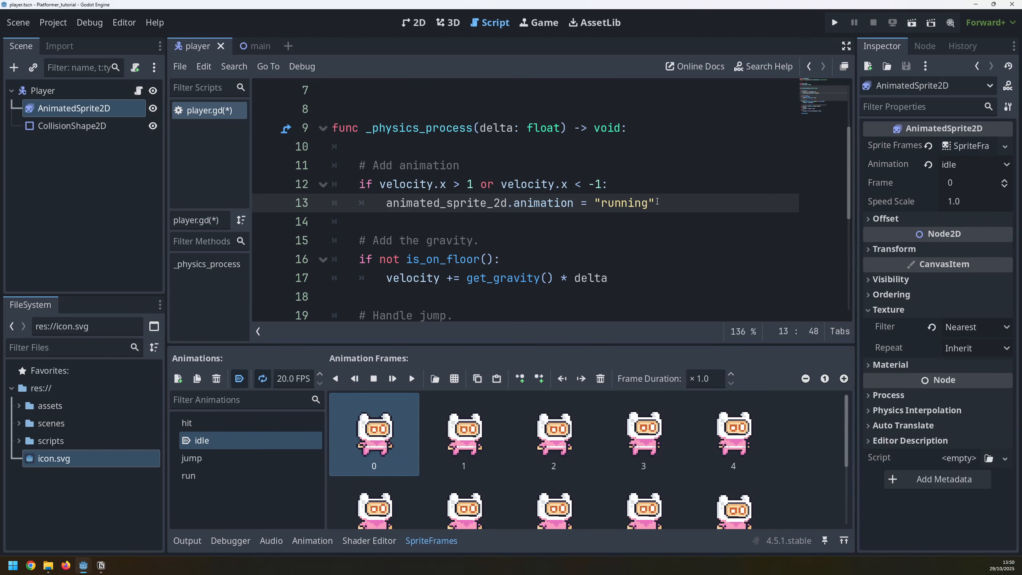
# Step: Test-run the project, close the game window and check the debugger's error list
pyautogui.press('F5')
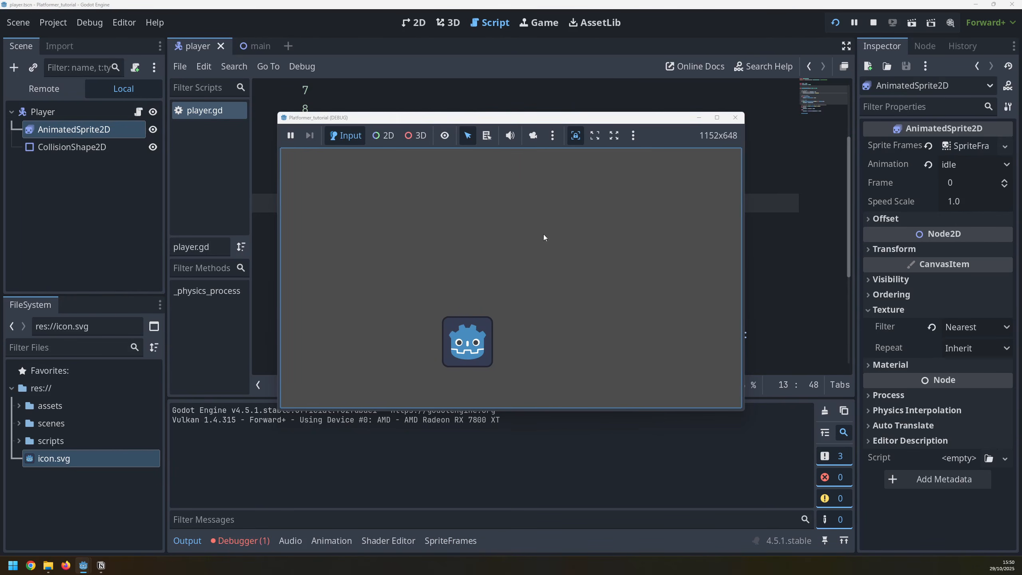
pyautogui.click(736, 118)
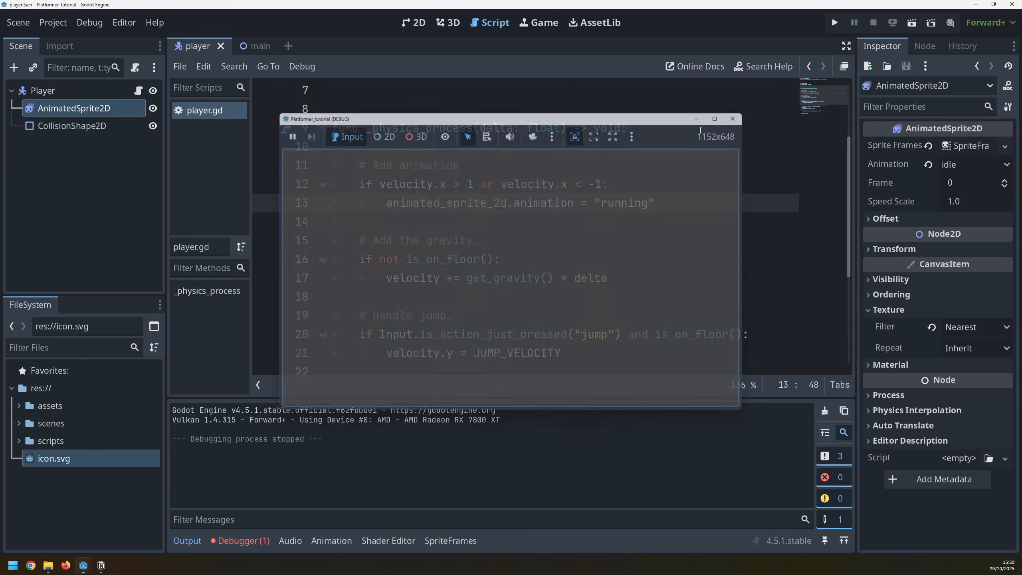
pyautogui.click(236, 543)
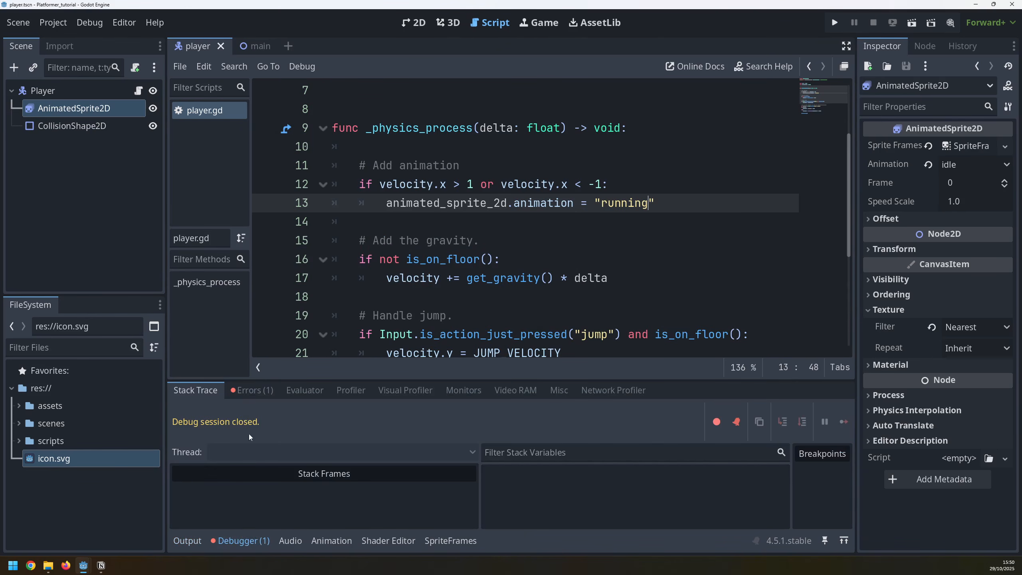
pyautogui.click(255, 391)
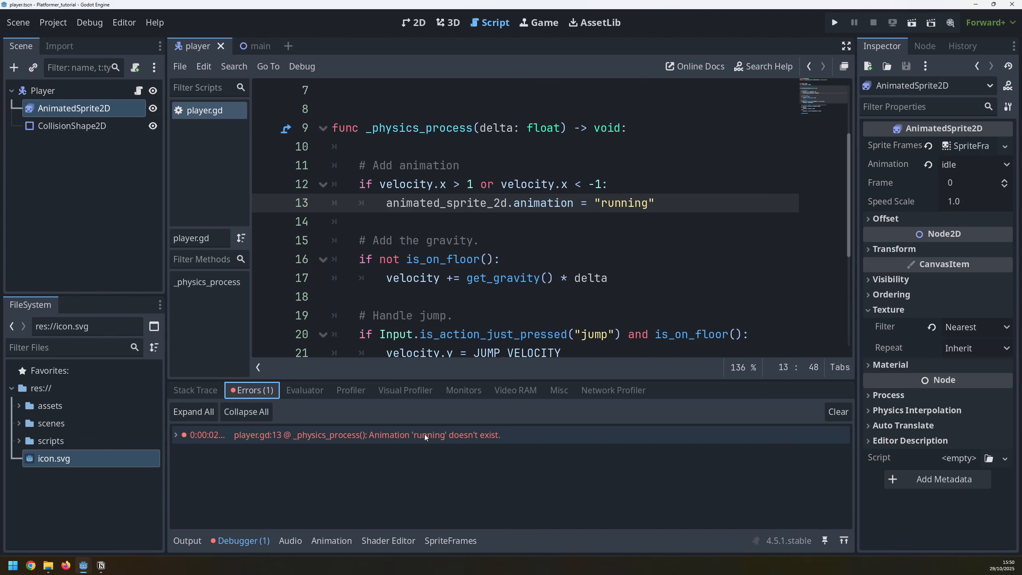
pyautogui.click(186, 540)
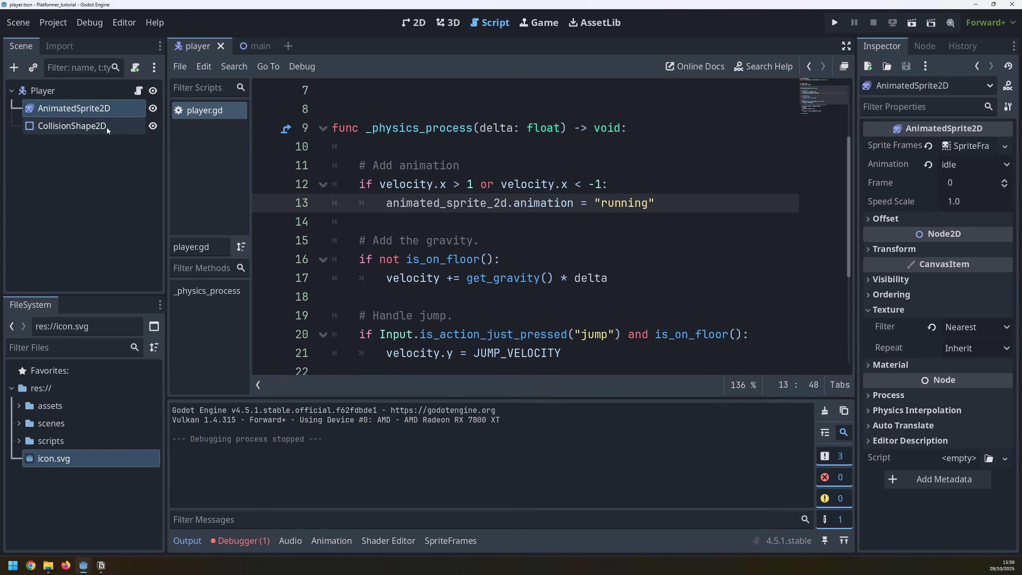
# Step: Rename the AnimatedSprite2D's run animation to "running" and its jump animation to "jumping"
pyautogui.click(67, 107)
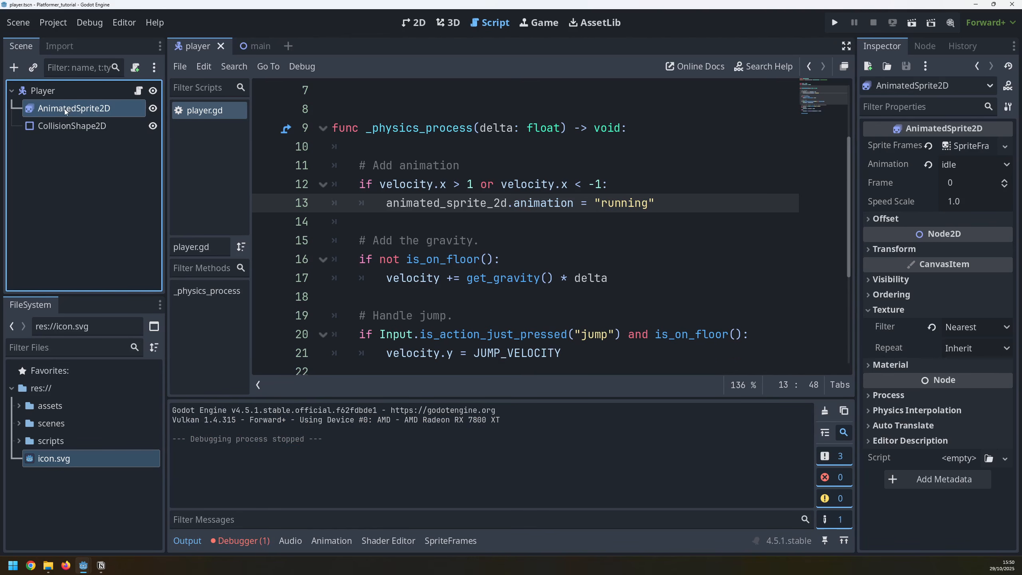
pyautogui.click(451, 540)
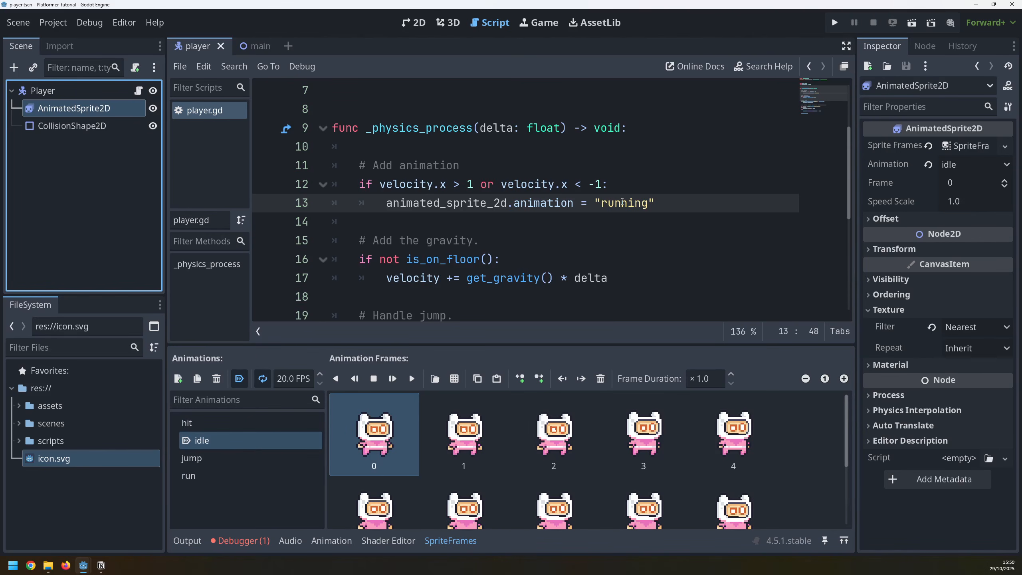
pyautogui.doubleClick(197, 477)
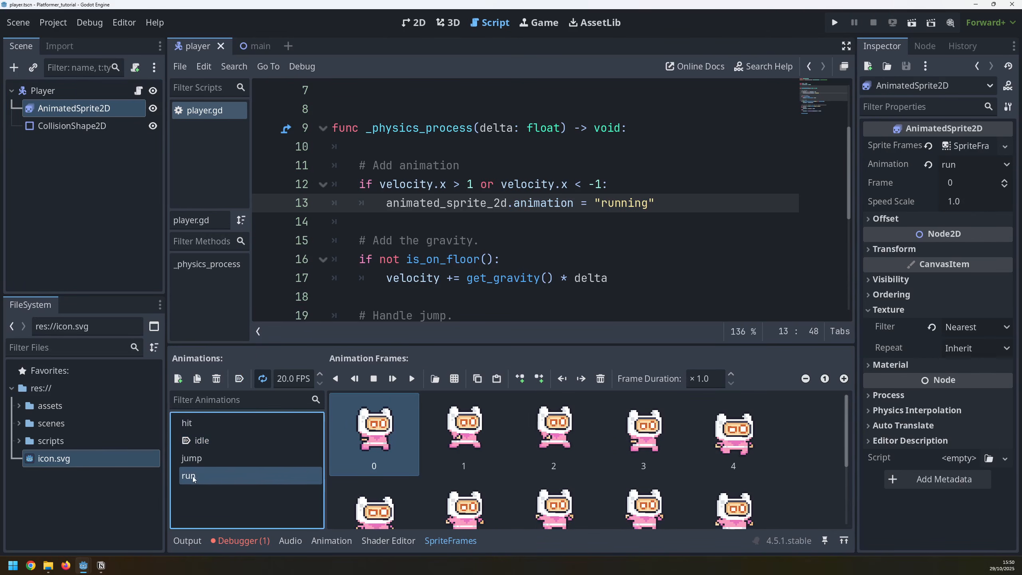
pyautogui.write('ning')
pyautogui.click(211, 459)
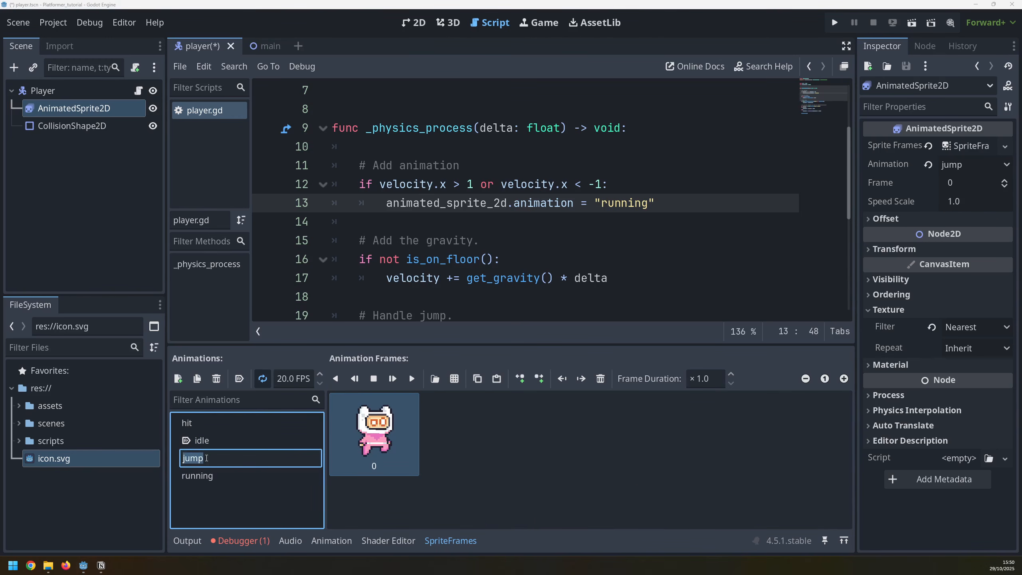
pyautogui.click(212, 441)
# Step: Rename the AnimatedSprite2D's hit animation to "dying" and return to the animation line in the script
pyautogui.doubleClick(188, 422)
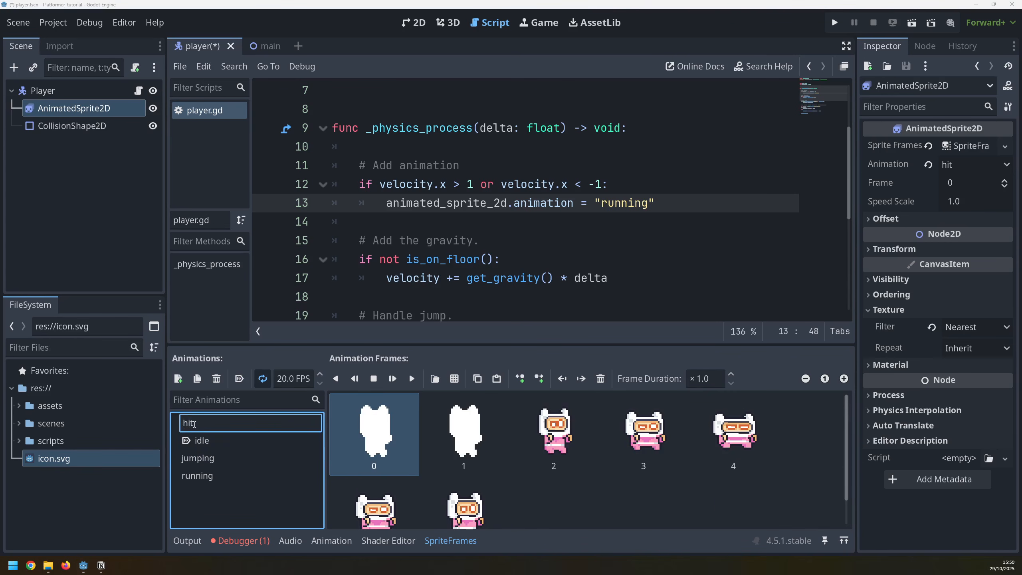
pyautogui.press('BackSpace')
pyautogui.press('BackSpace')
pyautogui.press('BackSpace')
pyautogui.write('dying')
pyautogui.moveTo(387, 203); pyautogui.dragTo(474, 240)
pyautogui.click(531, 204)
# Step: Run the project, move the player left and right to check the running animation, and close the game
pyautogui.press('F5')
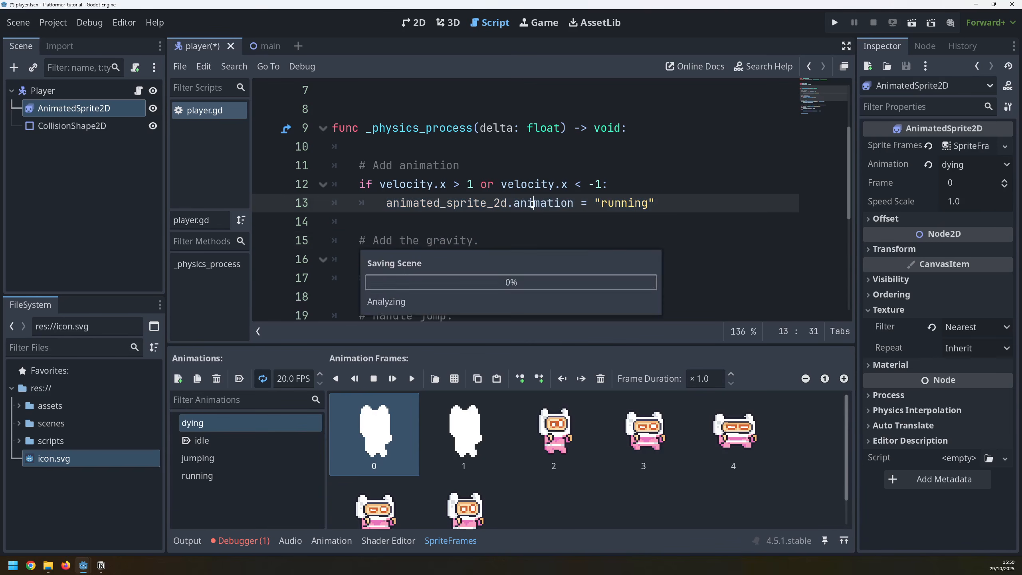
pyautogui.press('Left')
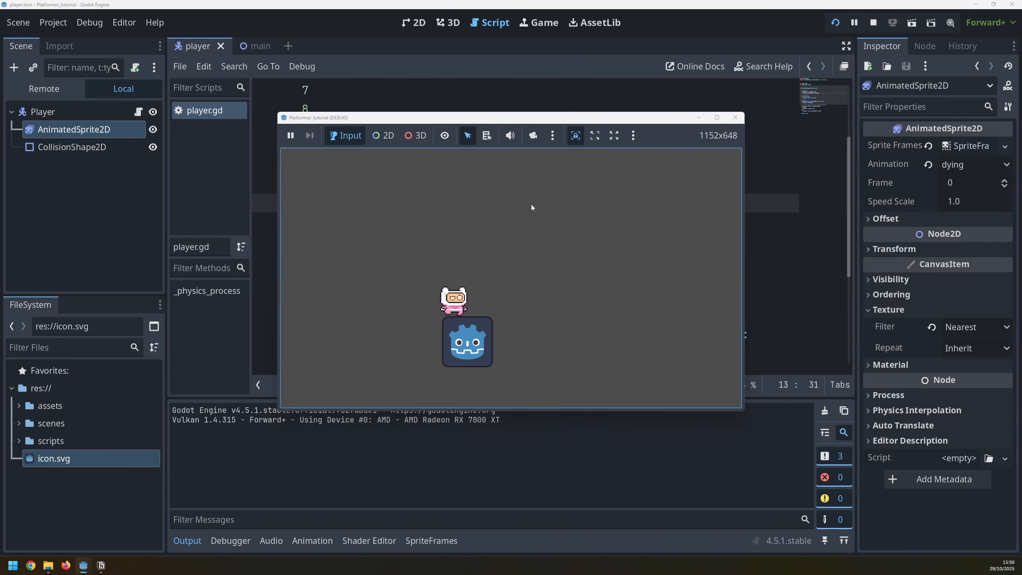
pyautogui.press('Right')
pyautogui.press('Left')
pyautogui.press('Right')
pyautogui.press('Left')
pyautogui.press('Right')
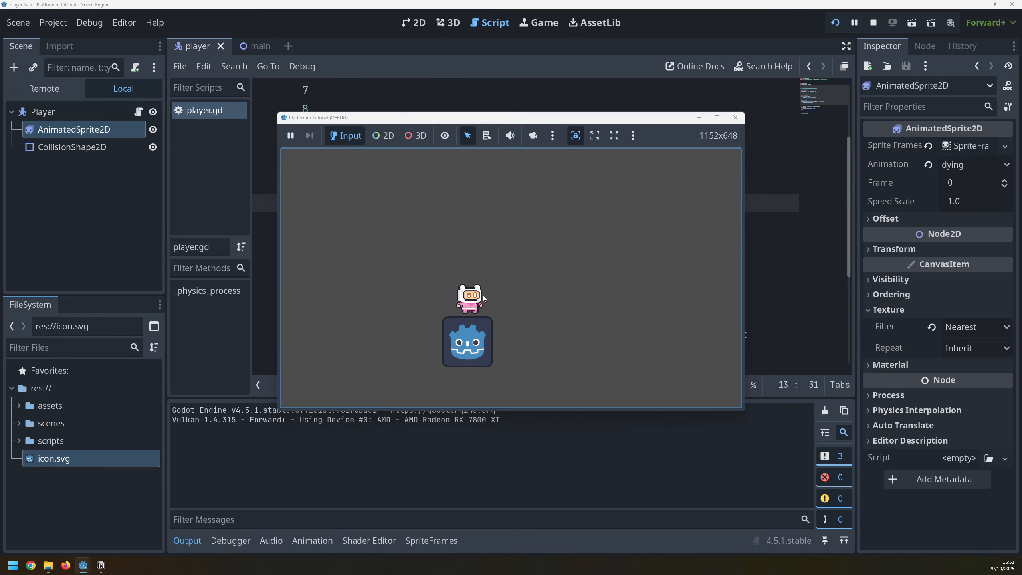
pyautogui.press('Left')
pyautogui.press('Right')
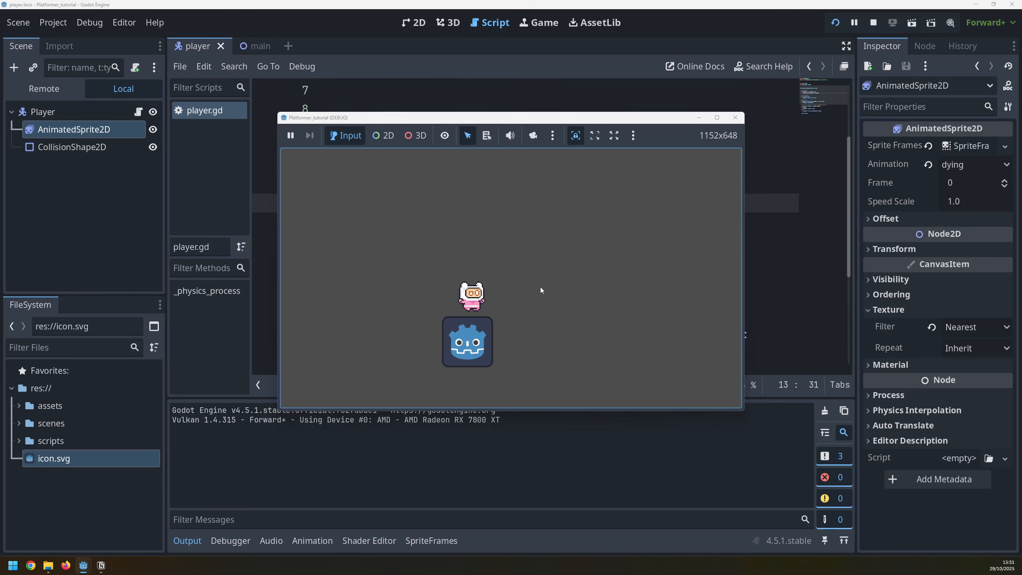
pyautogui.click(735, 117)
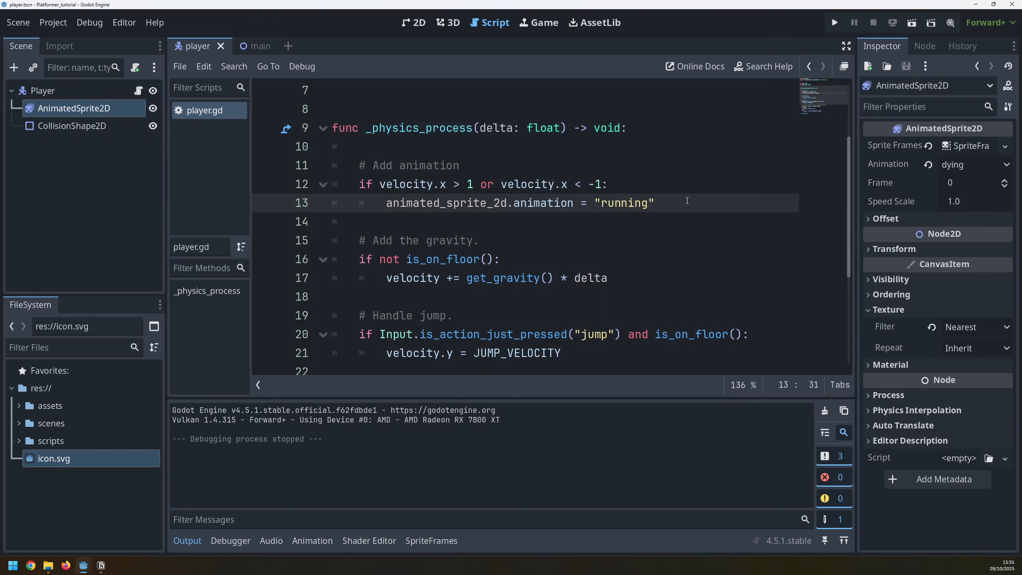
# Step: Add an else branch below the running assignment that sets animated_sprite_2d.animation = "idle"
pyautogui.click(688, 200)
pyautogui.press('Return')
pyautogui.press('BackSpace')
pyautogui.write('else:')
pyautogui.press('Return')
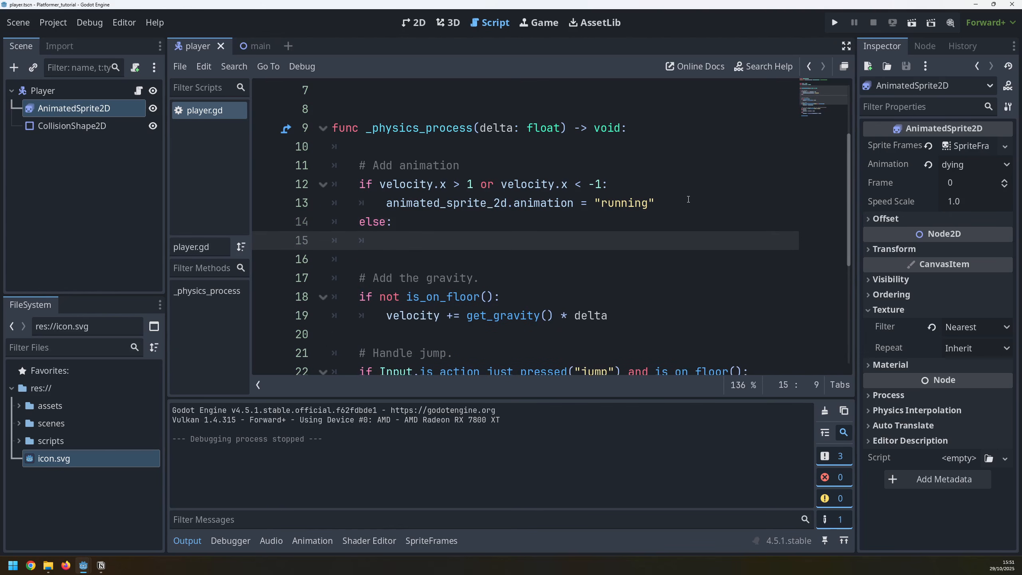
pyautogui.write('animated')
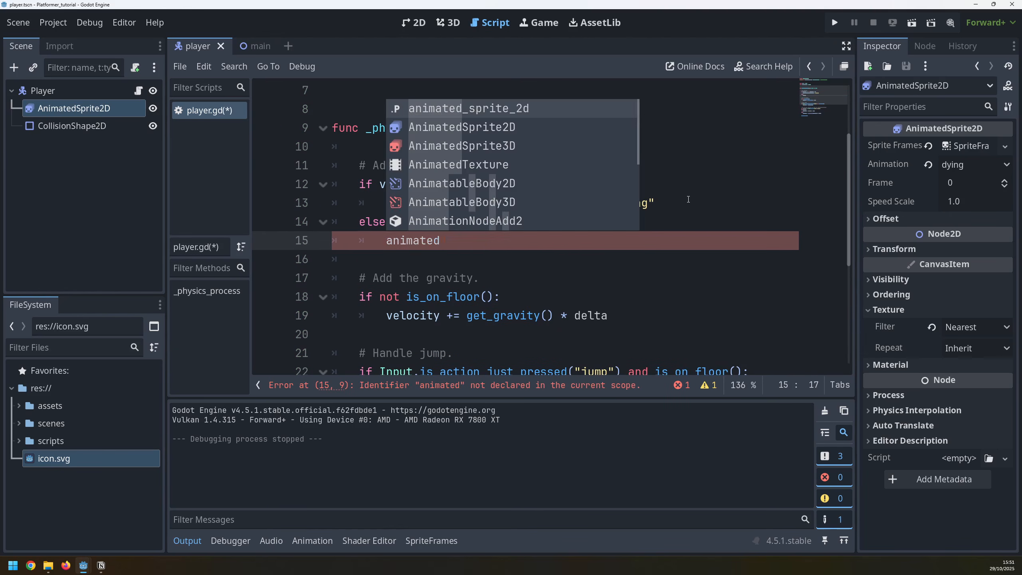
pyautogui.press('Return')
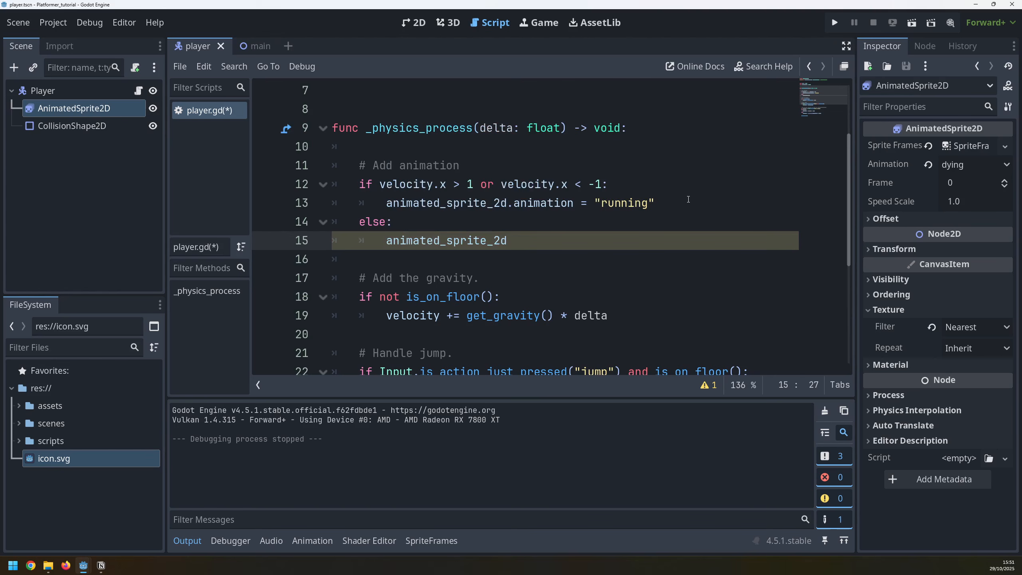
pyautogui.write('.animation = "idle')
# Step: Run the project again, move the player both ways to check the switch between running and idle, and close the game
pyautogui.press('F5')
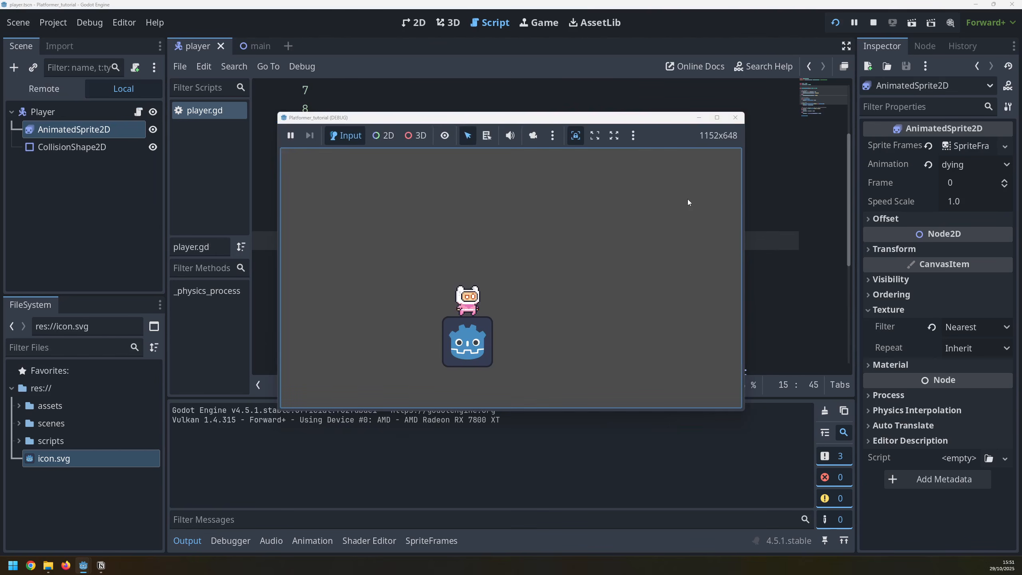
pyautogui.press('Right')
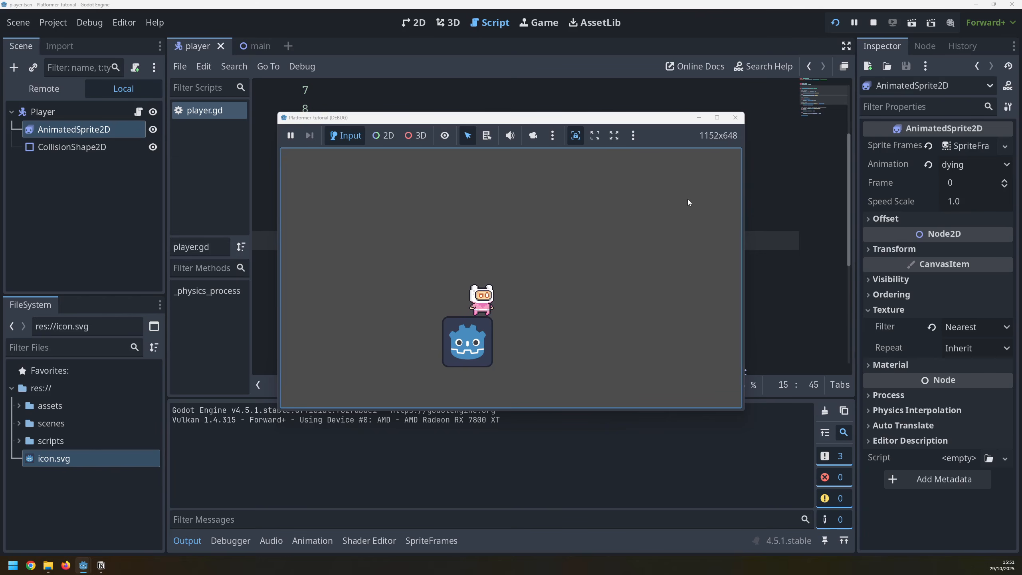
pyautogui.press('Left')
pyautogui.press('Right')
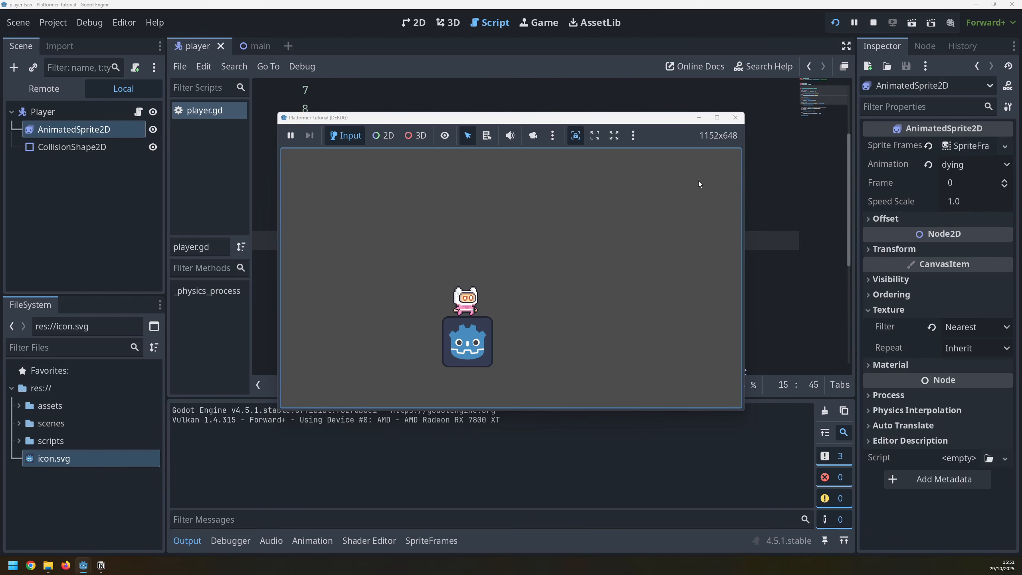
pyautogui.click(735, 117)
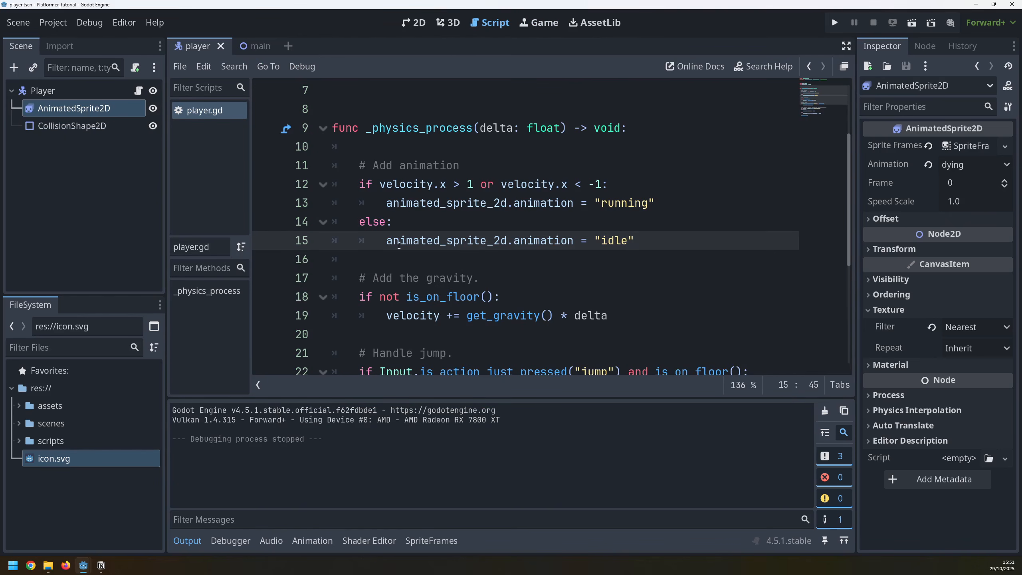
# Step: Copy the idle animation assignment into the not is_on_floor() block, below the gravity line
pyautogui.moveTo(385, 242); pyautogui.dragTo(643, 240)
pyautogui.hotkey('ctrl', 'c')
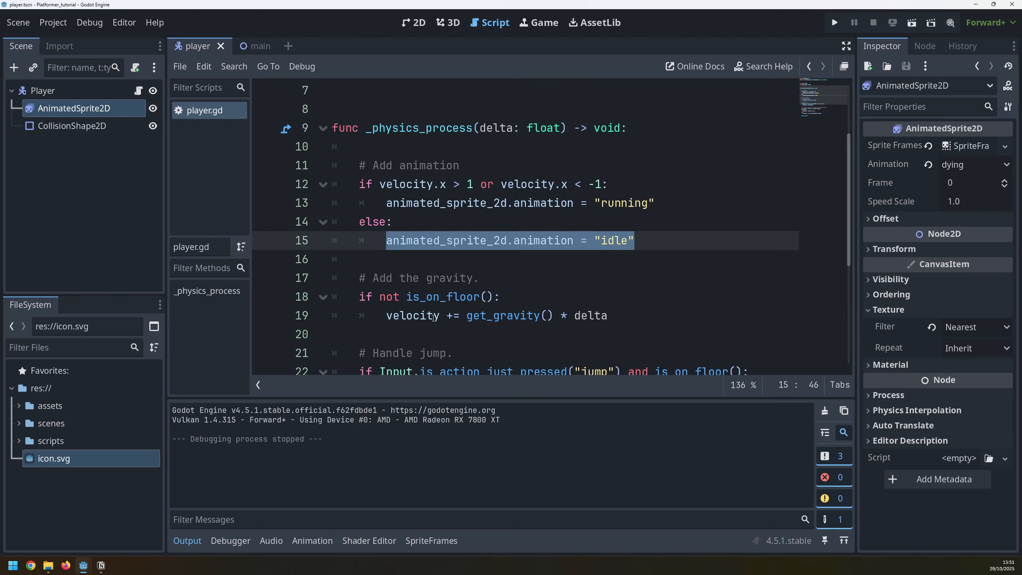
pyautogui.scroll(-1, 422, 298)
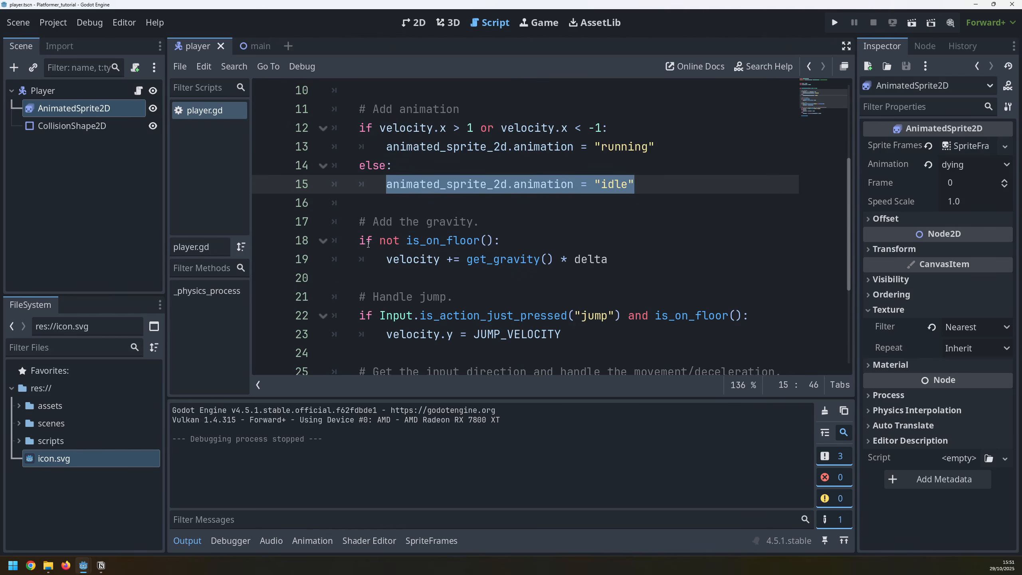
pyautogui.moveTo(360, 240); pyautogui.dragTo(526, 239)
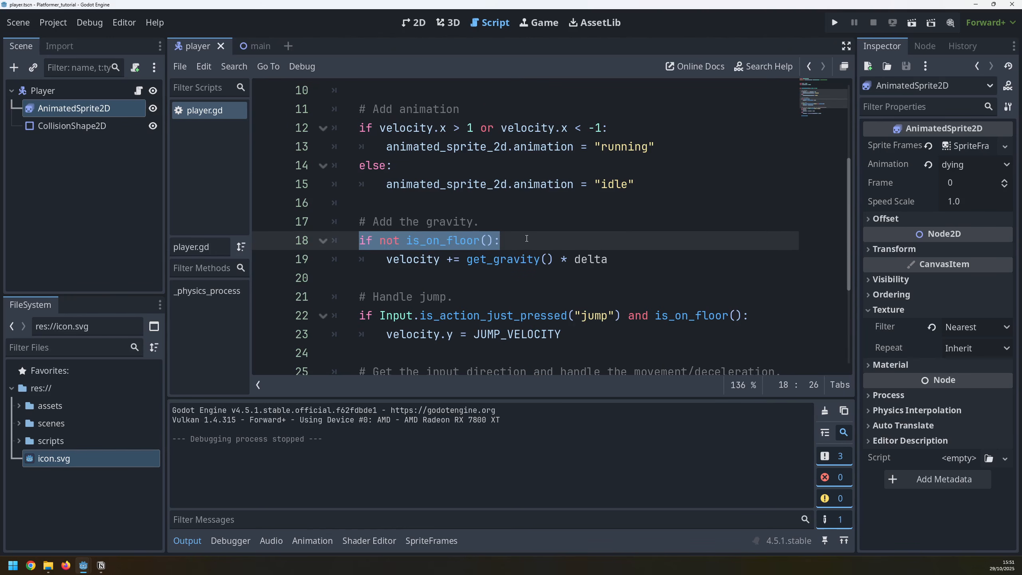
pyautogui.click(654, 259)
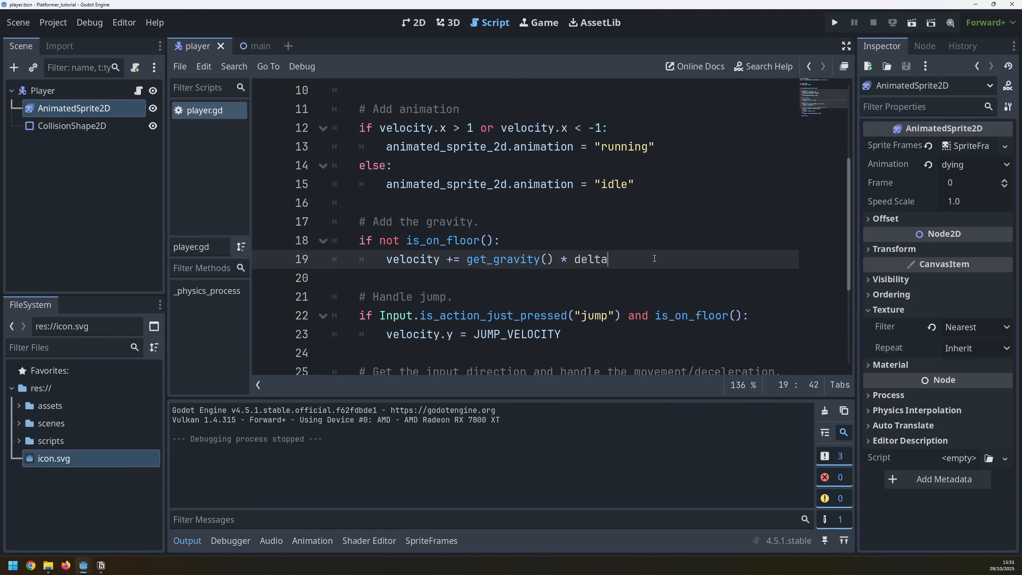
pyautogui.press('Return')
pyautogui.hotkey('ctrl', 'v')
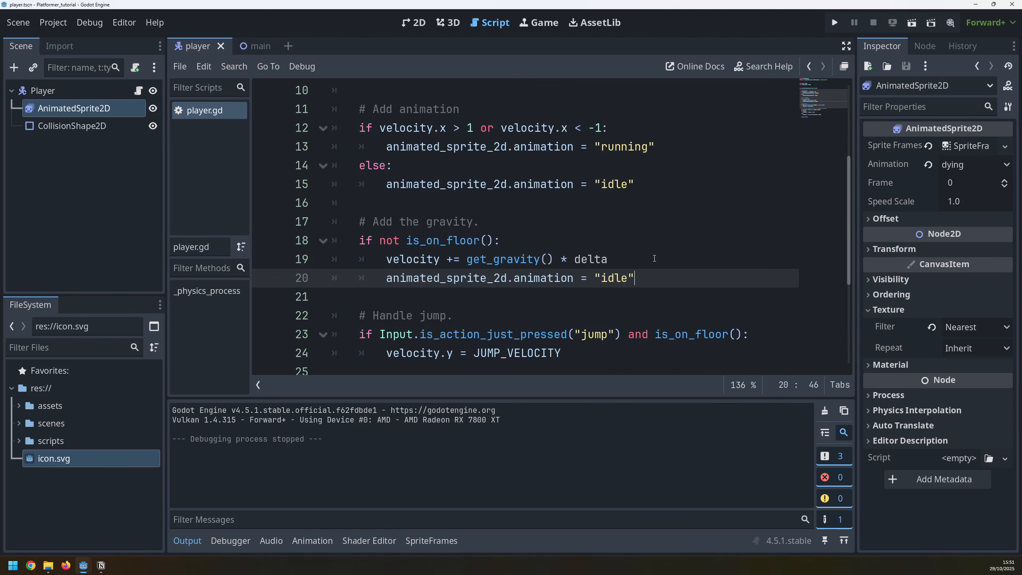
# Step: Change the animation name in the copied assignment under the gravity line to "jumping"
pyautogui.press('Left')
pyautogui.press('BackSpace')
pyautogui.press('BackSpace')
pyautogui.press('BackSpace')
pyautogui.press('BackSpace')
pyautogui.write('jump')
# Step: Run the project, jump and move the player both ways to check the jumping animation, and close the game
pyautogui.press('F5')
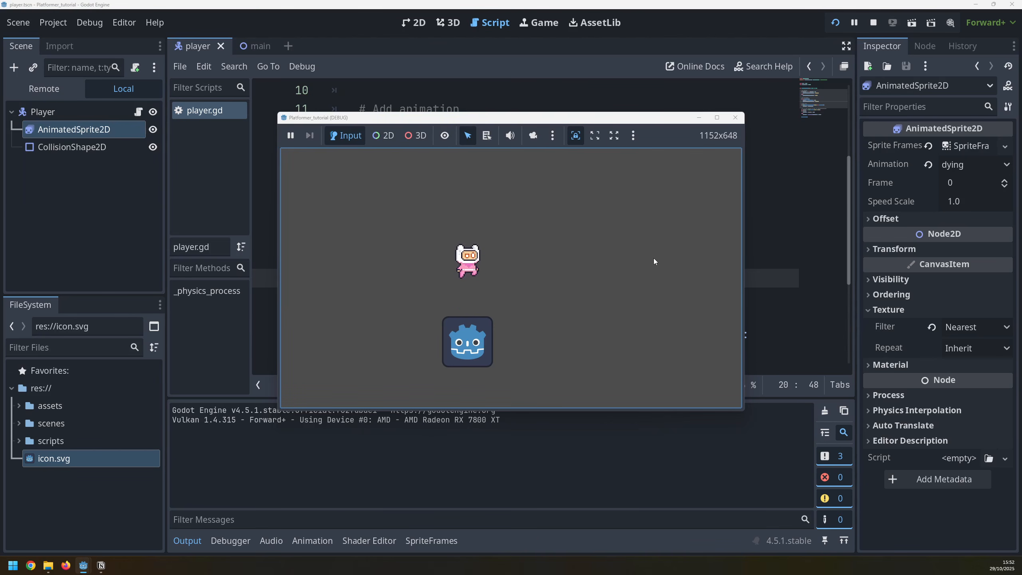
pyautogui.press('space')
pyautogui.press('Right')
pyautogui.press('Left')
pyautogui.press('space')
pyautogui.press('Left')
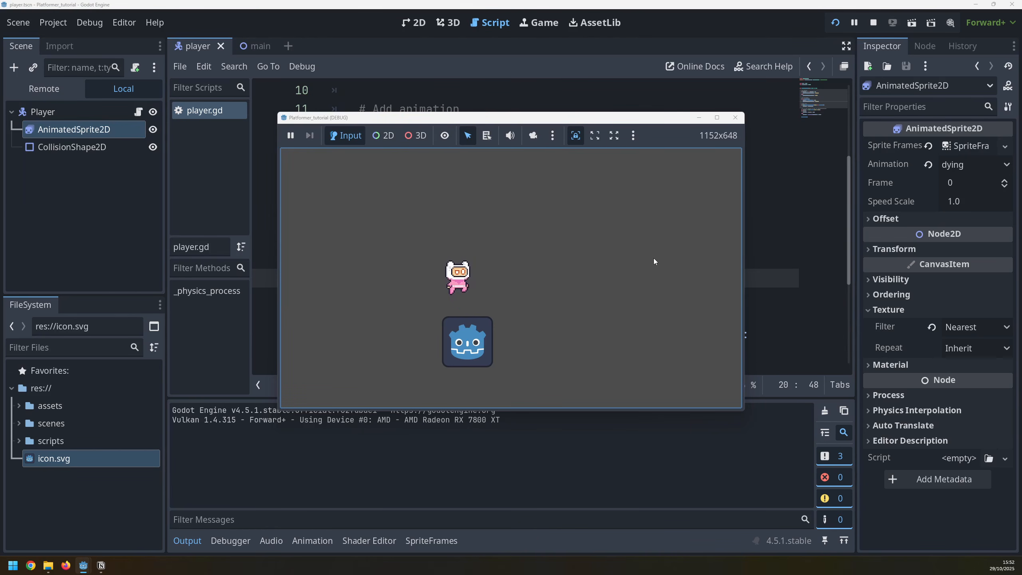
pyautogui.press('Right')
pyautogui.press('Right')
pyautogui.press('space')
pyautogui.press('Left')
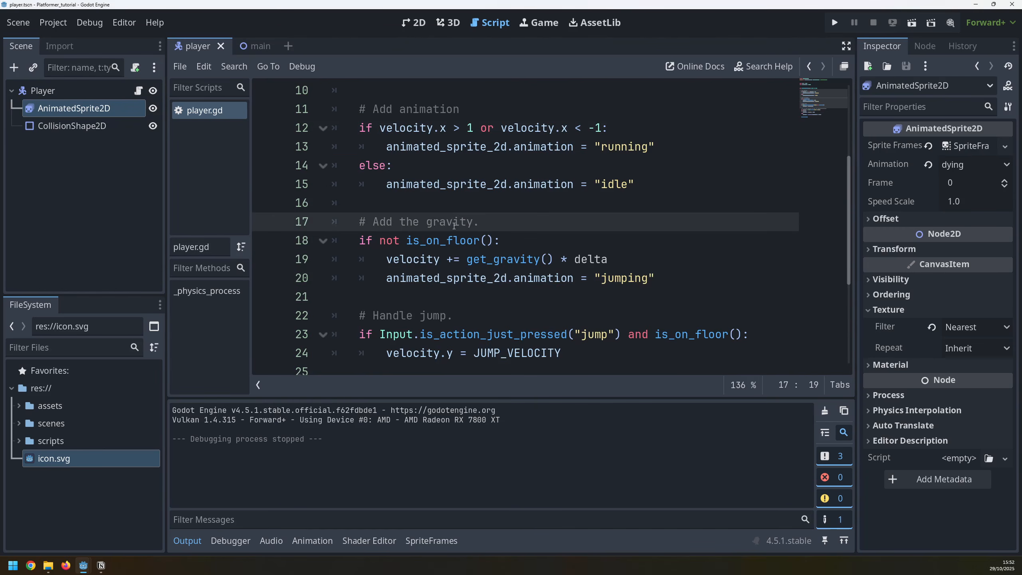
# Step: Run the project again and move the player left and right to check which way the sprite faces, and close the game
pyautogui.press('F5')
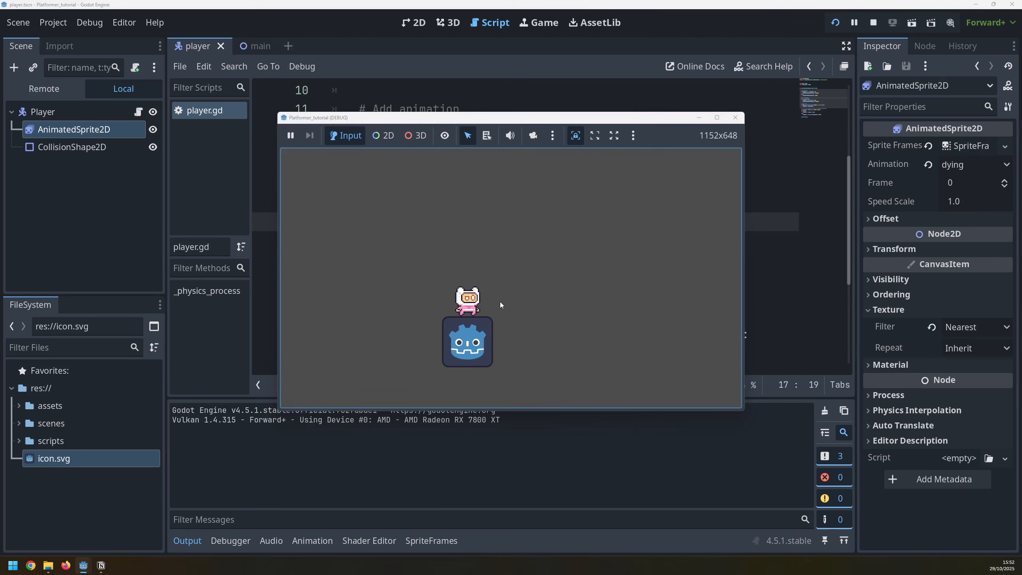
pyautogui.press('Right')
pyautogui.press('space')
pyautogui.press('Left')
pyautogui.press('Right')
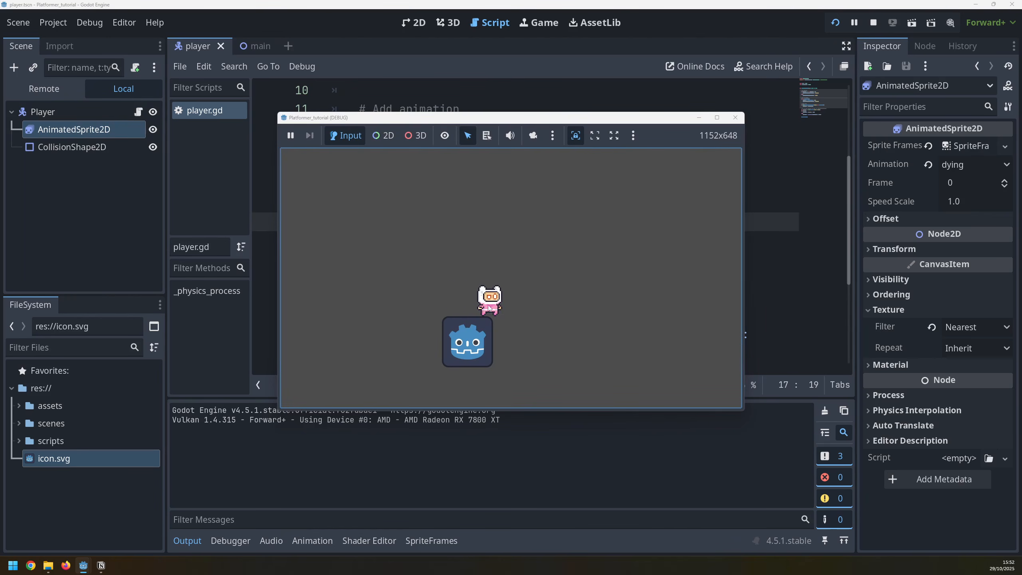
pyautogui.press('Left')
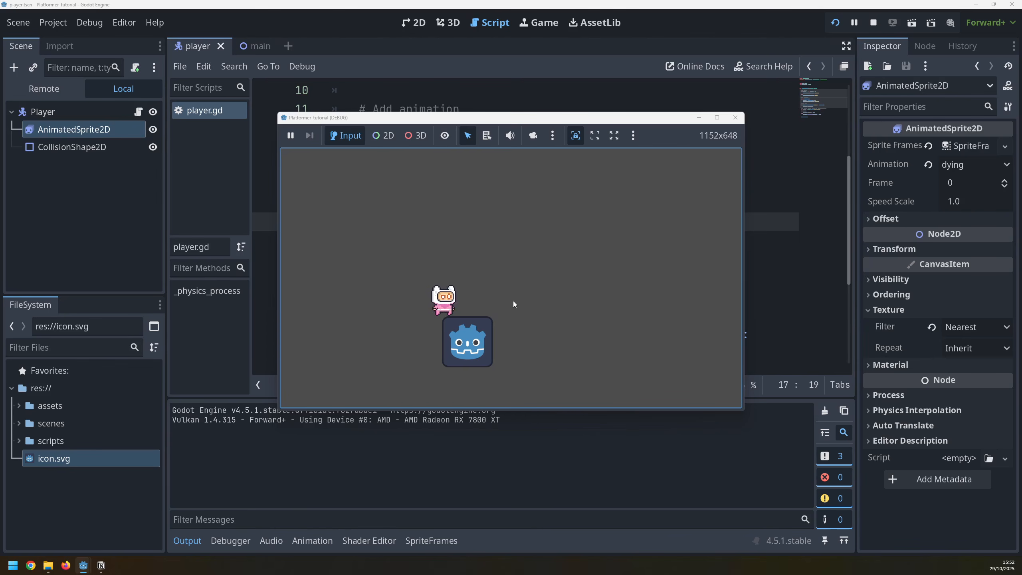
pyautogui.press('Right')
pyautogui.press('Left')
pyautogui.press('Right')
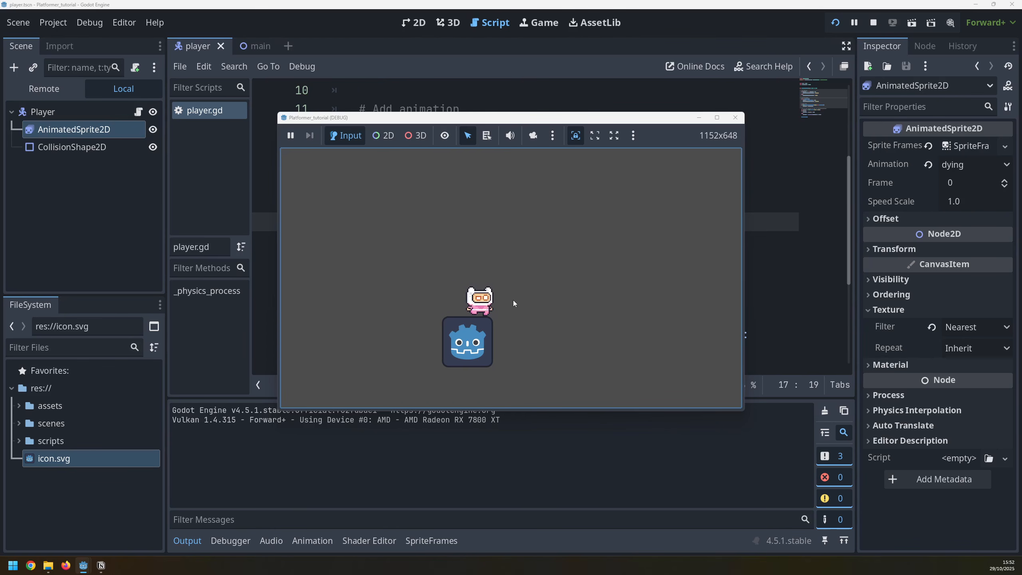
pyautogui.press('Left')
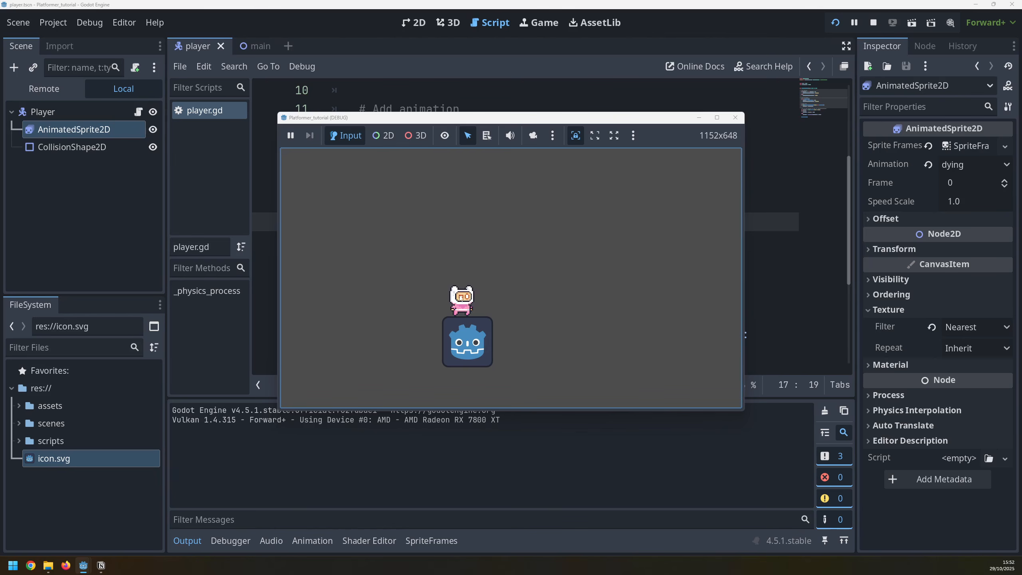
pyautogui.press('Right')
pyautogui.press('Left')
pyautogui.press('Right')
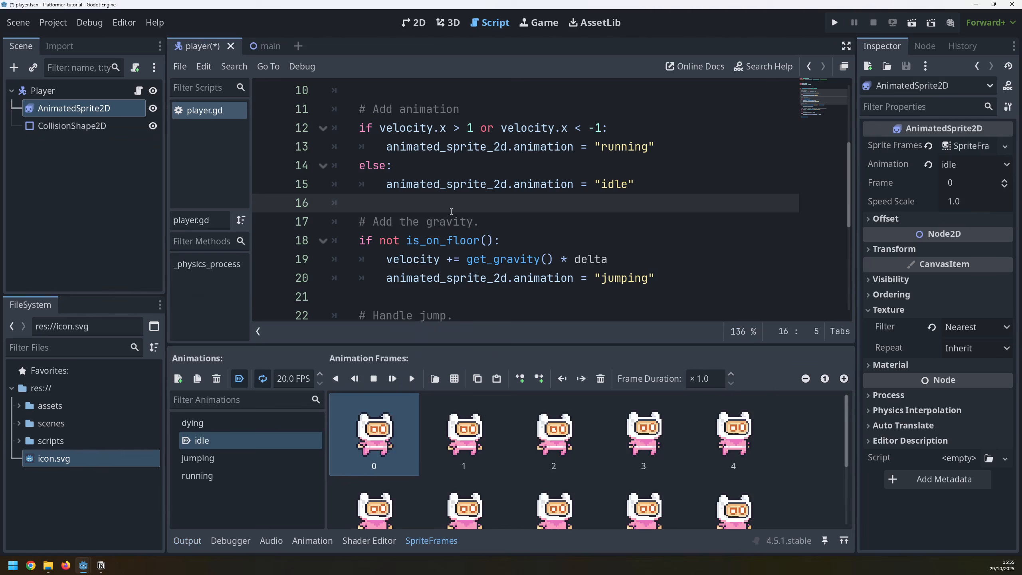
# Step: Toggle the AnimatedSprite2D's Flip H option on and off in the 2D view to preview the mirrored sprite
pyautogui.click(414, 22)
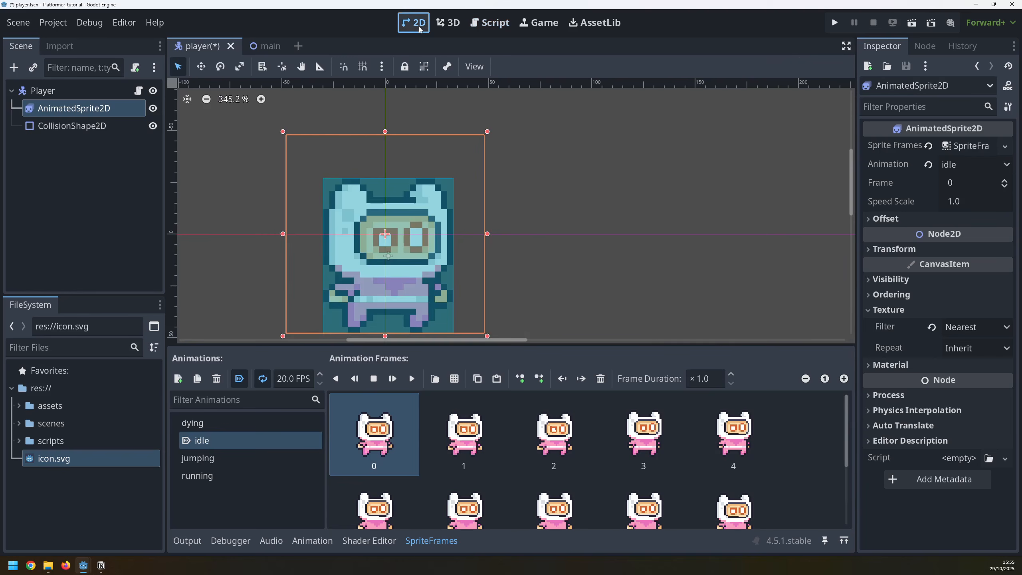
pyautogui.moveTo(563, 233); pyautogui.dragTo(592, 230, button='middle')
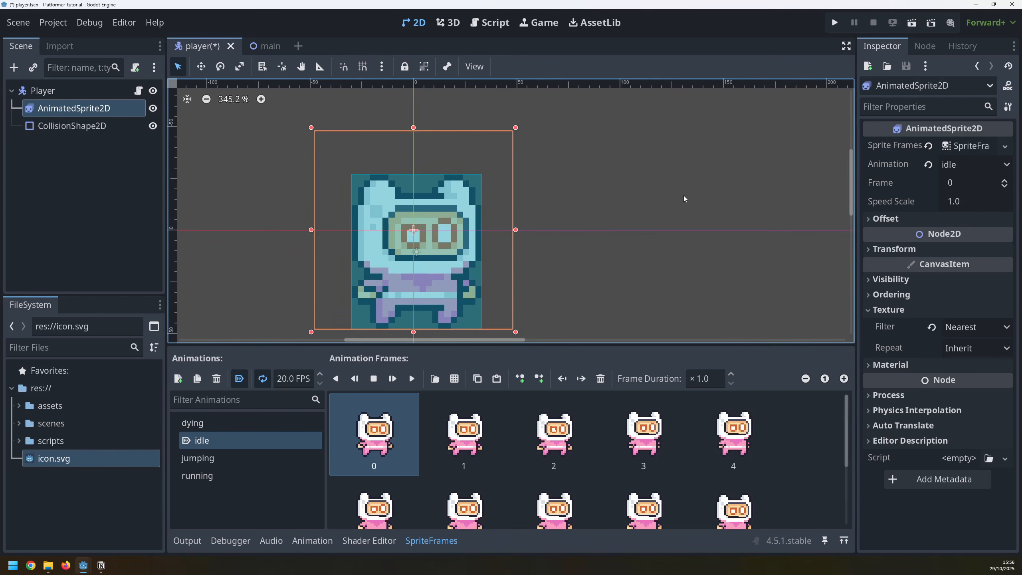
pyautogui.click(885, 218)
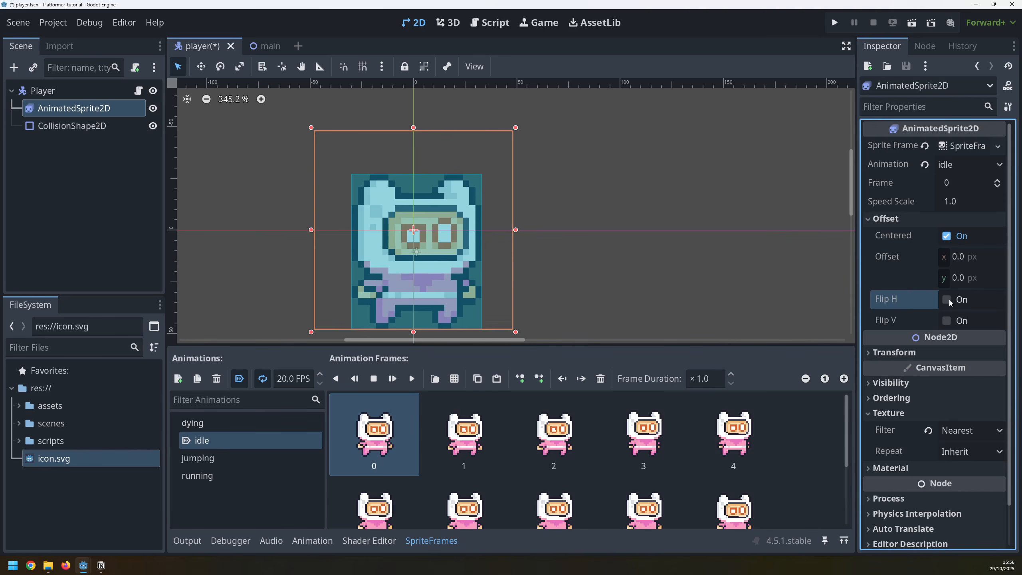
pyautogui.click(947, 300)
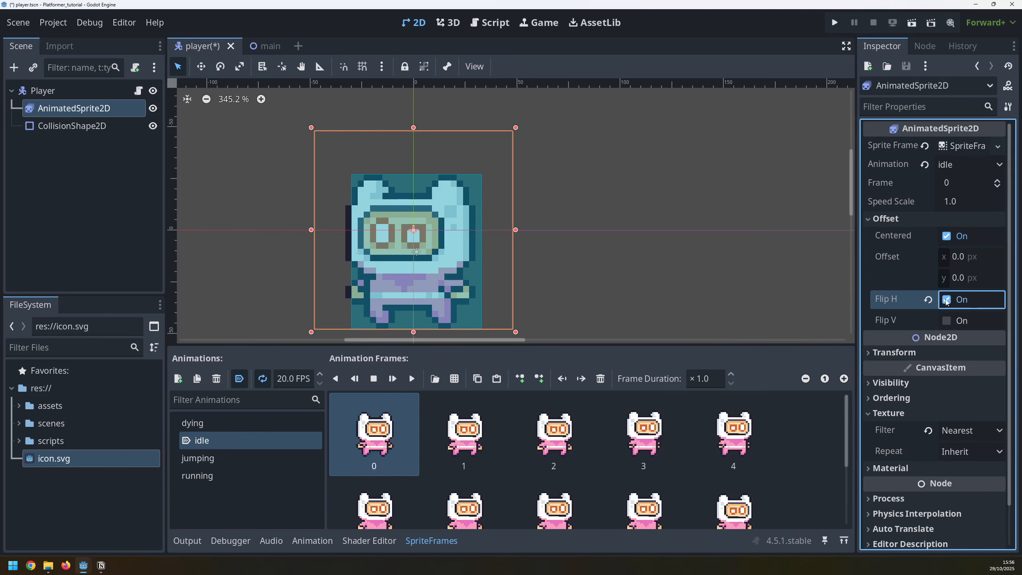
pyautogui.click(948, 301)
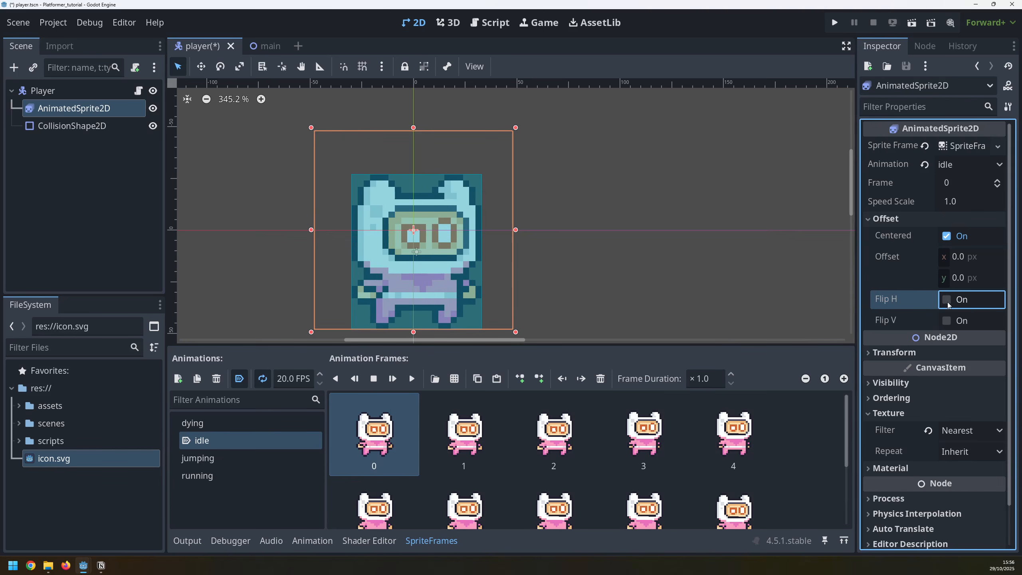
pyautogui.click(948, 300)
pyautogui.click(948, 300)
# Step: Return to the script and add the condition "if direction == 1.0:" below move_and_slide()
pyautogui.hotkey('ctrl', 'F3')
pyautogui.scroll(-1, 448, 270)
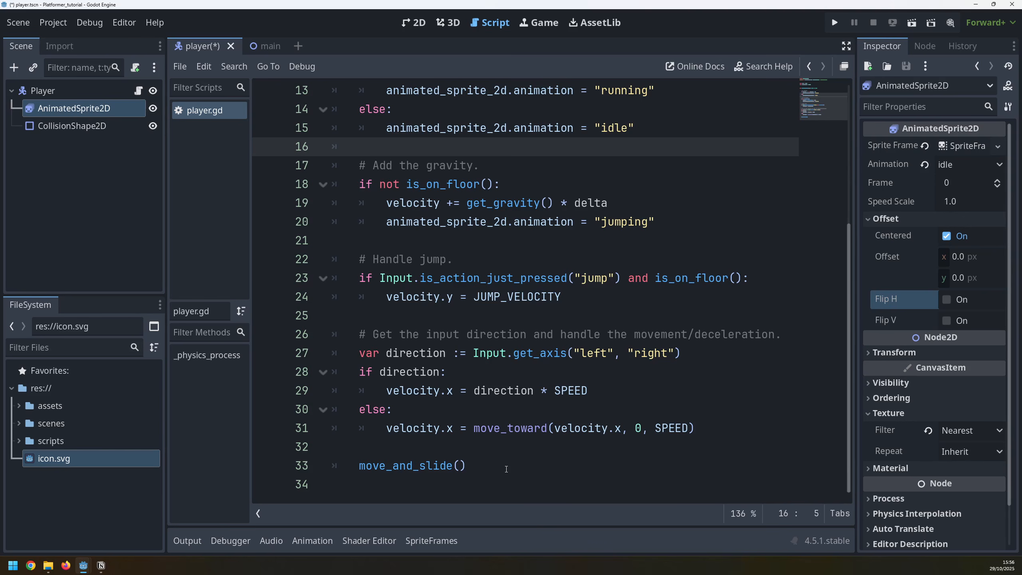
pyautogui.click(506, 469)
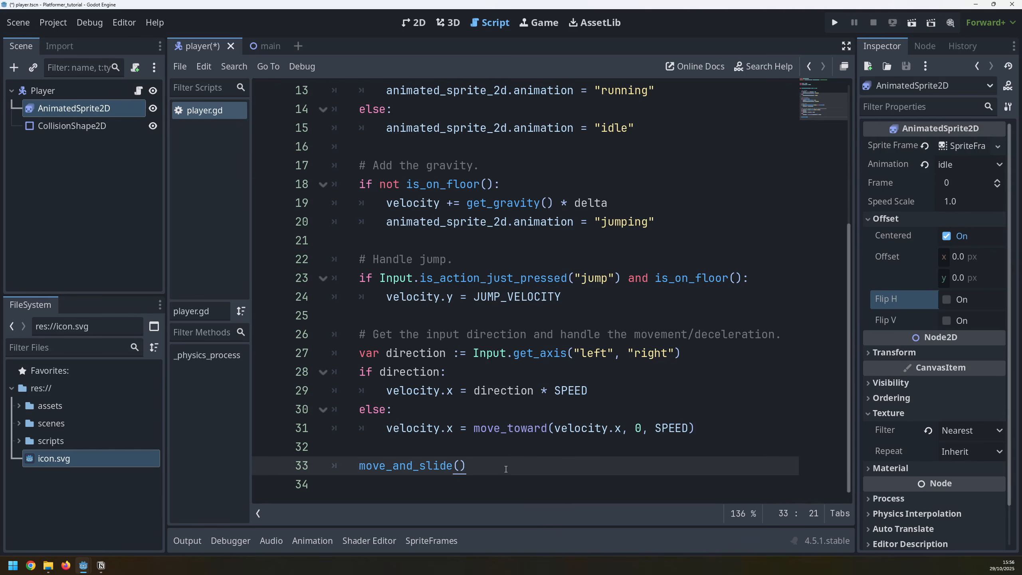
pyautogui.press('Return')
pyautogui.press('Return')
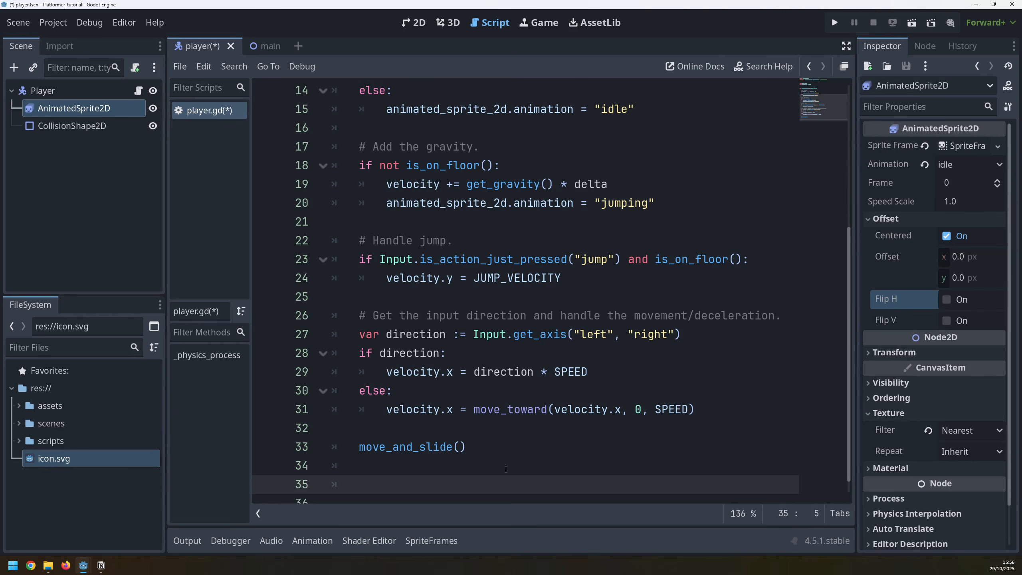
pyautogui.write('if direction == 1.0:')
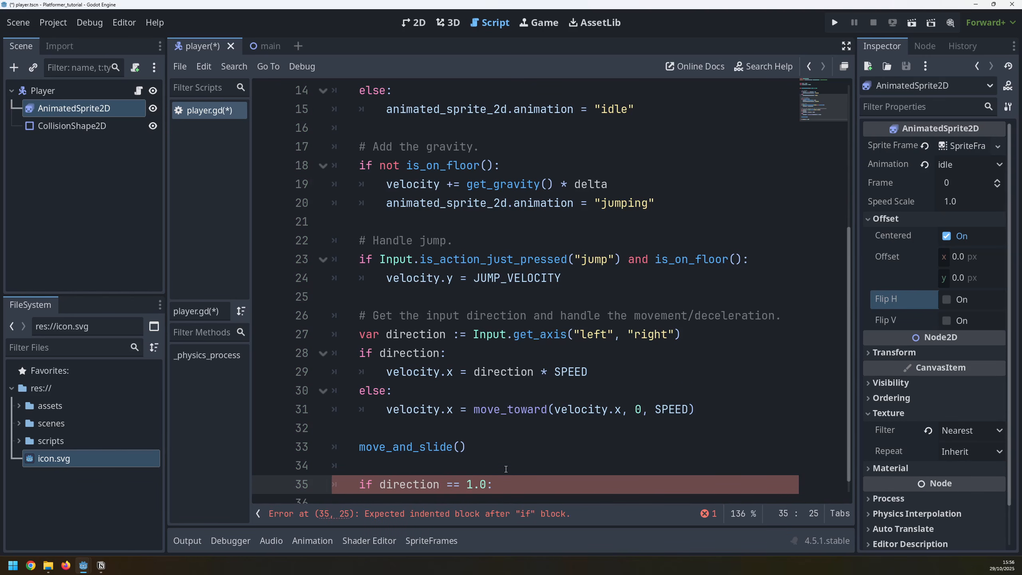
# Step: Add animated_sprite_2d.flip_h = false as the body of the direction == 1.0 condition
pyautogui.press('Return')
pyautogui.moveTo(388, 184); pyautogui.dragTo(507, 184)
pyautogui.hotkey('ctrl', 'c')
pyautogui.click(393, 492)
pyautogui.hotkey('ctrl', 'v')
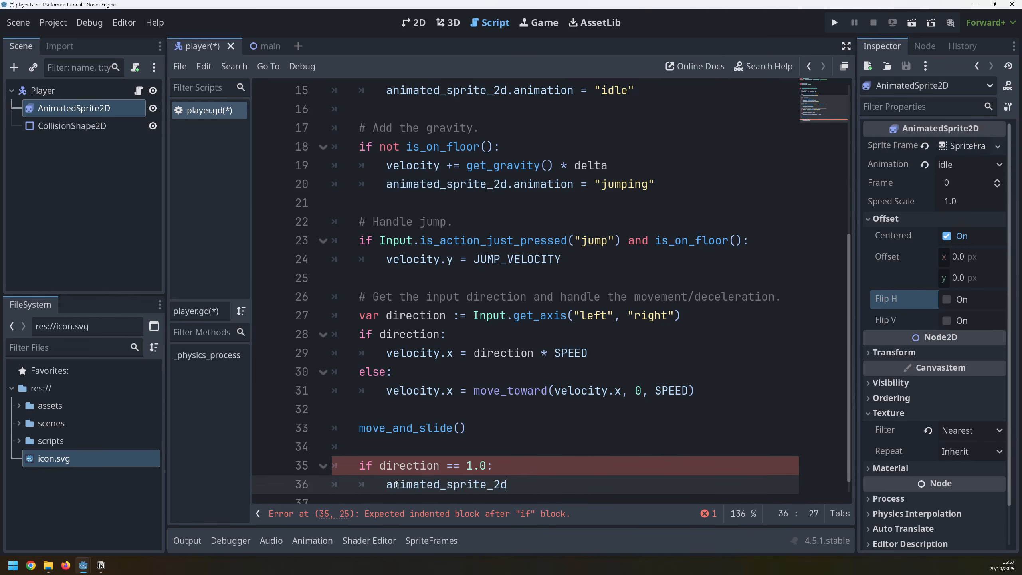
pyautogui.write('.flip_h')
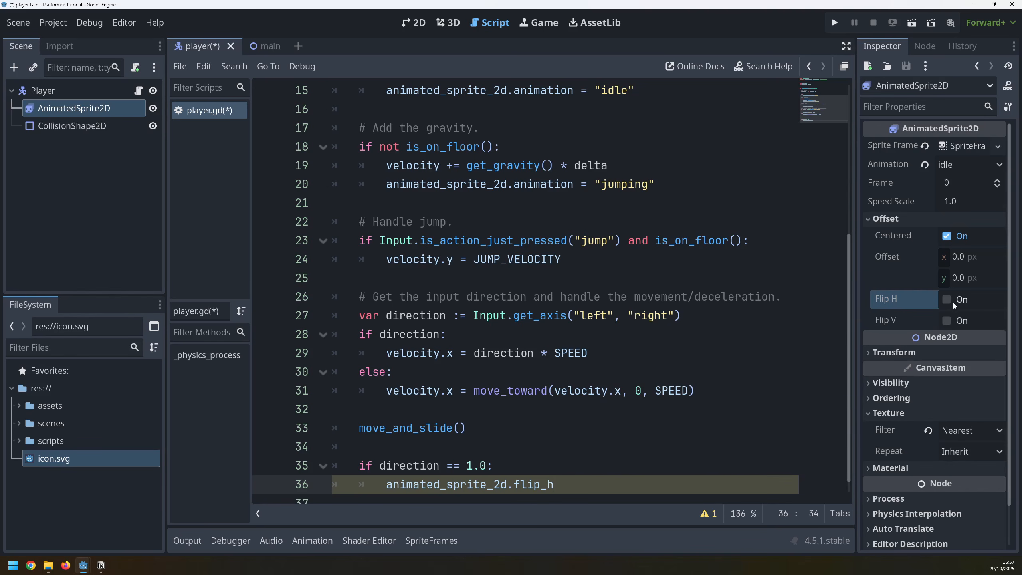
pyautogui.write(' = false')
# Step: Duplicate the two-line direction == 1.0 block directly beneath itself
pyautogui.hotkey('shift', 'Up')
pyautogui.hotkey('shift', 'Home')
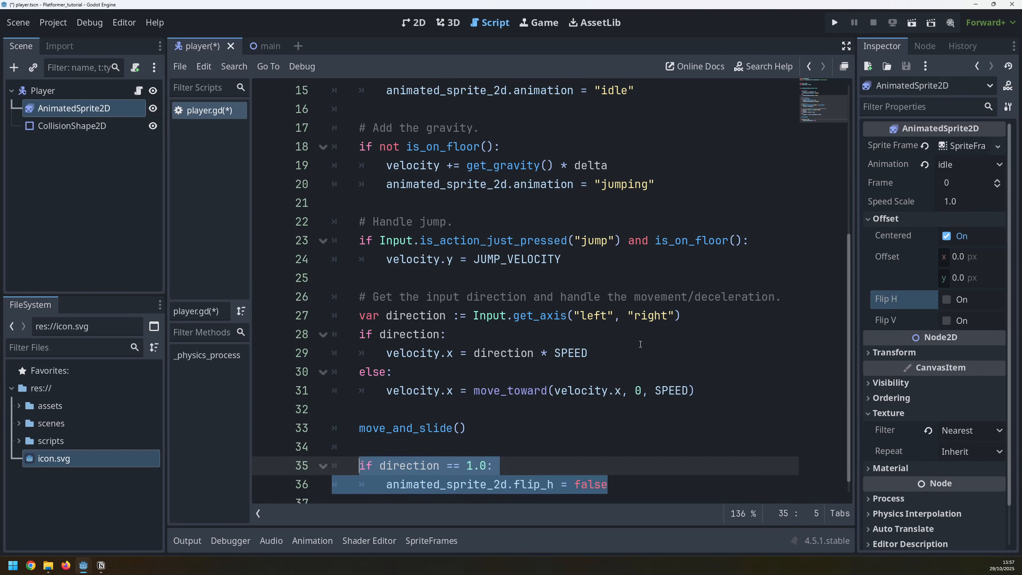
pyautogui.hotkey('ctrl', 'c')
pyautogui.press('Down')
pyautogui.press('End')
pyautogui.press('Return')
pyautogui.press('BackSpace')
pyautogui.hotkey('ctrl', 'v')
# Step: Change the duplicated condition to "elif direction == -1.0:"
pyautogui.press('Up')
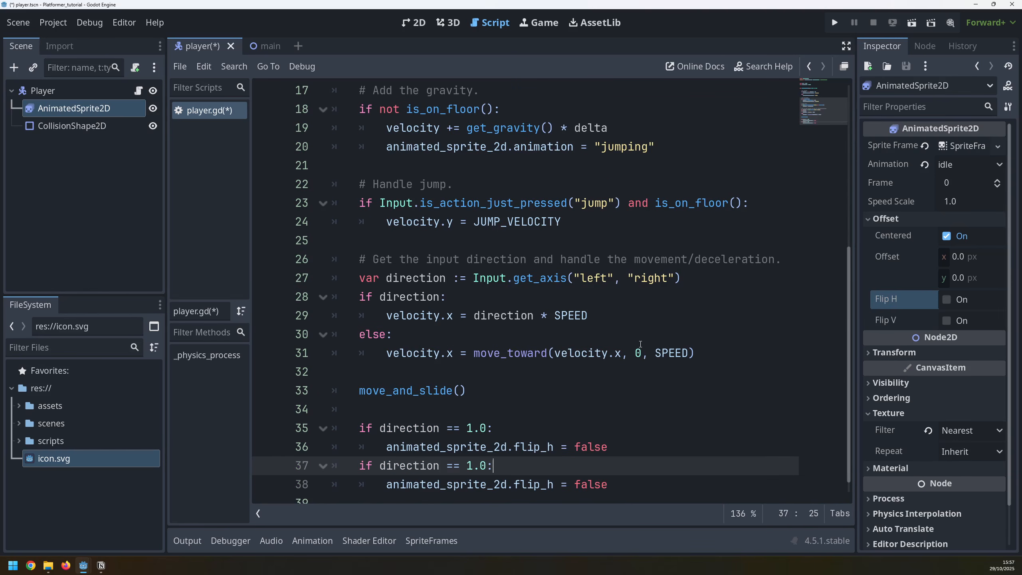
pyautogui.press('Home')
pyautogui.write('el')
pyautogui.press('End')
pyautogui.press('Left')
pyautogui.press('Left')
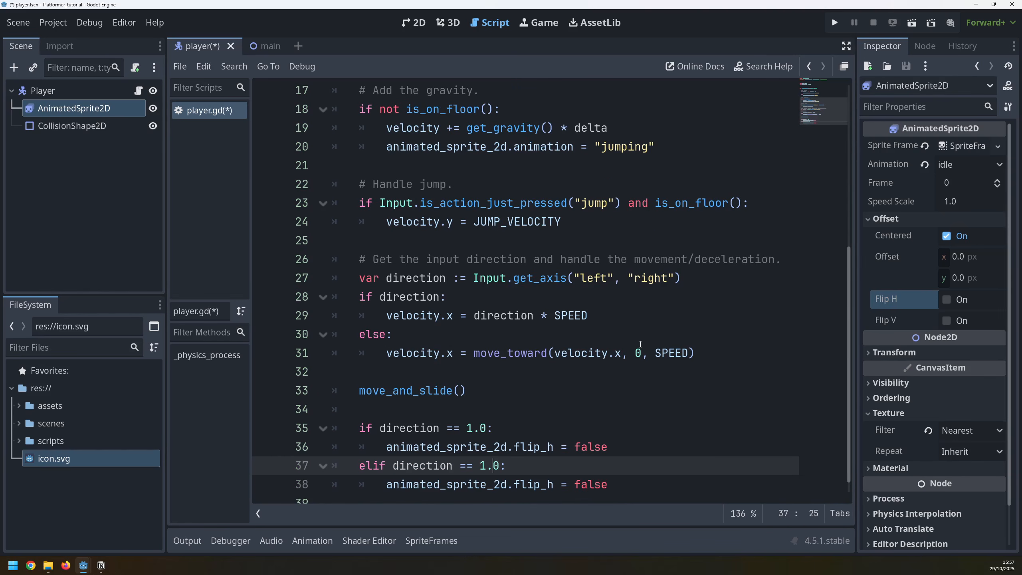
pyautogui.press('Left')
pyautogui.press('Left')
pyautogui.write('-')
# Step: Set flip_h to true in the body of the elif branch
pyautogui.press('Down')
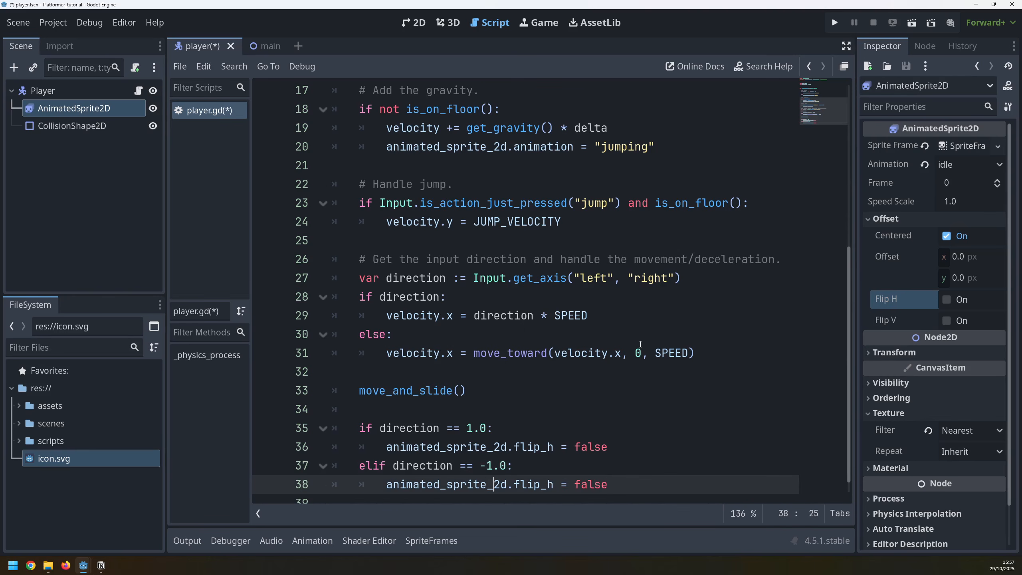
pyautogui.press('End')
pyautogui.press('BackSpace')
pyautogui.press('BackSpace')
pyautogui.press('BackSpace')
pyautogui.press('BackSpace')
pyautogui.press('BackSpace')
pyautogui.write('true')
# Step: Run the project and repeatedly move and jump the player both ways to check that the sprite flips with its direction
pyautogui.press('F5')
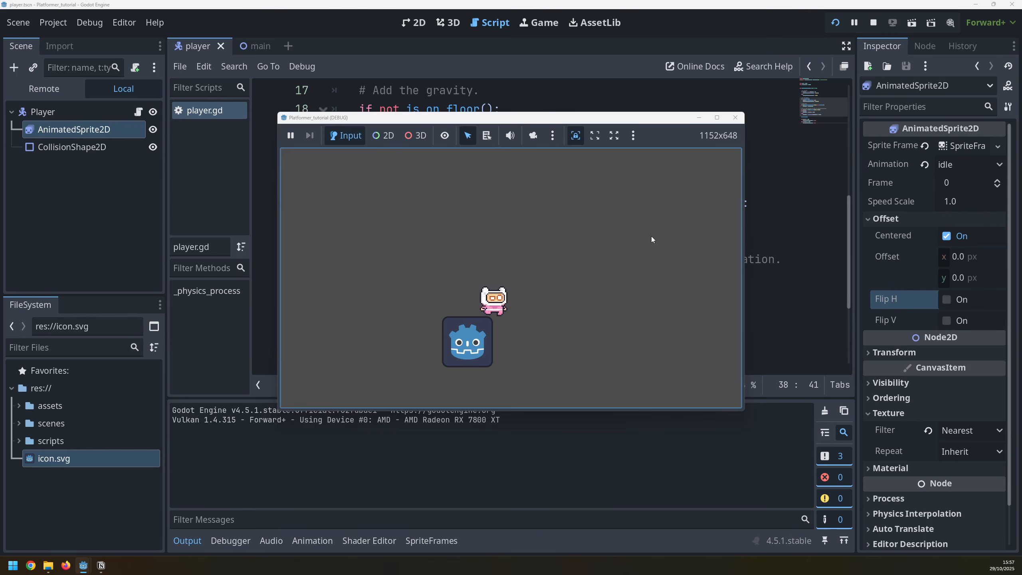
pyautogui.press('Left')
pyautogui.press('Right')
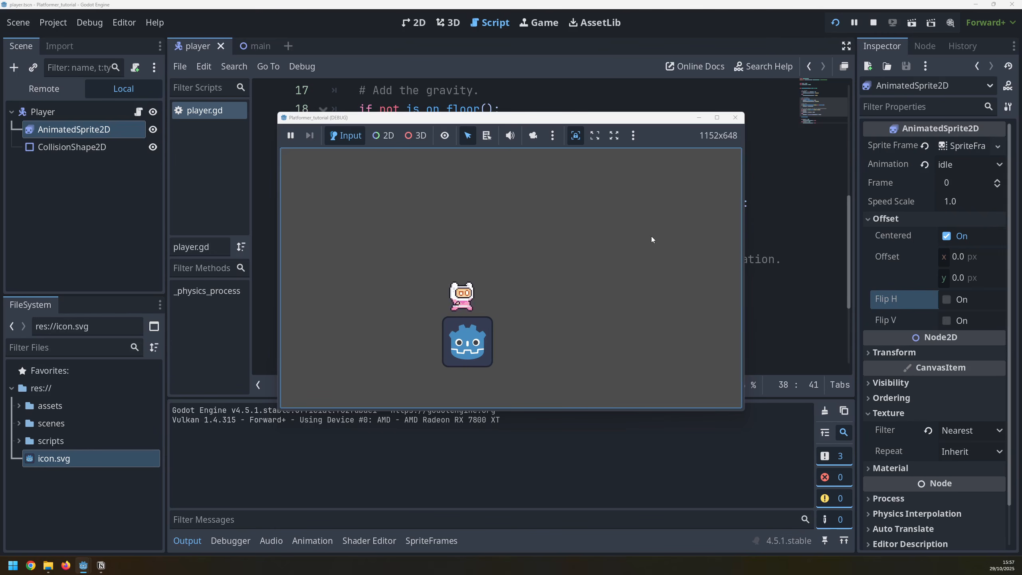
pyautogui.press('Left')
pyautogui.press('Right')
pyautogui.press('space')
pyautogui.press('Left')
pyautogui.press('Right')
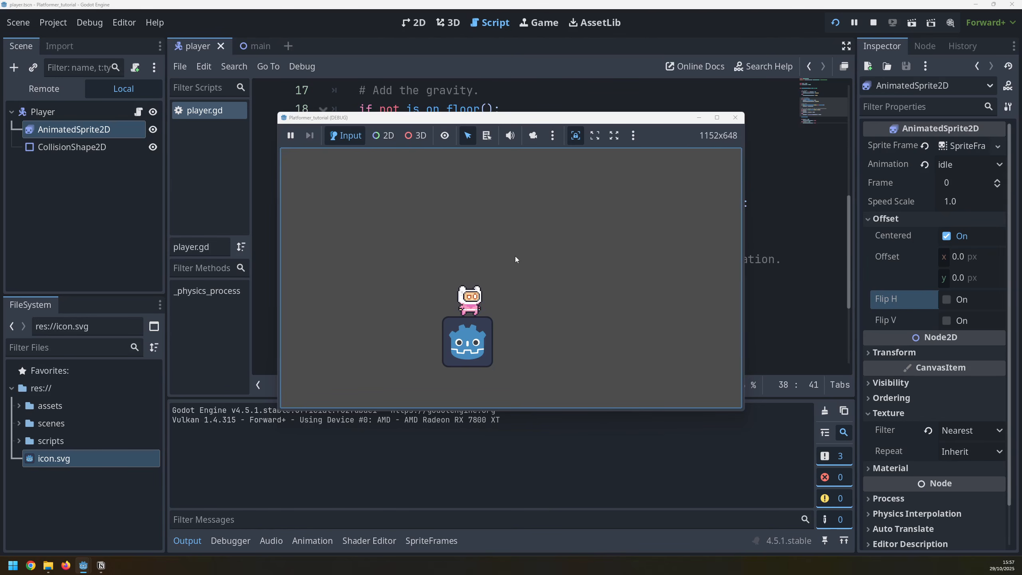
pyautogui.press('space')
pyautogui.press('Left')
pyautogui.press('space')
pyautogui.press('Right')
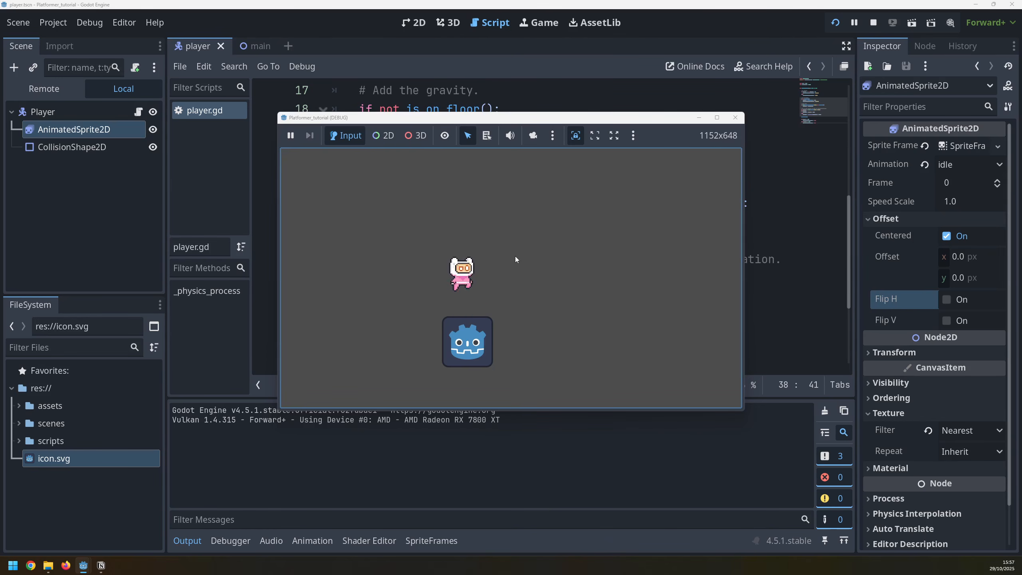
pyautogui.press('space')
pyautogui.press('Left')
pyautogui.press('Right')
pyautogui.press('space')
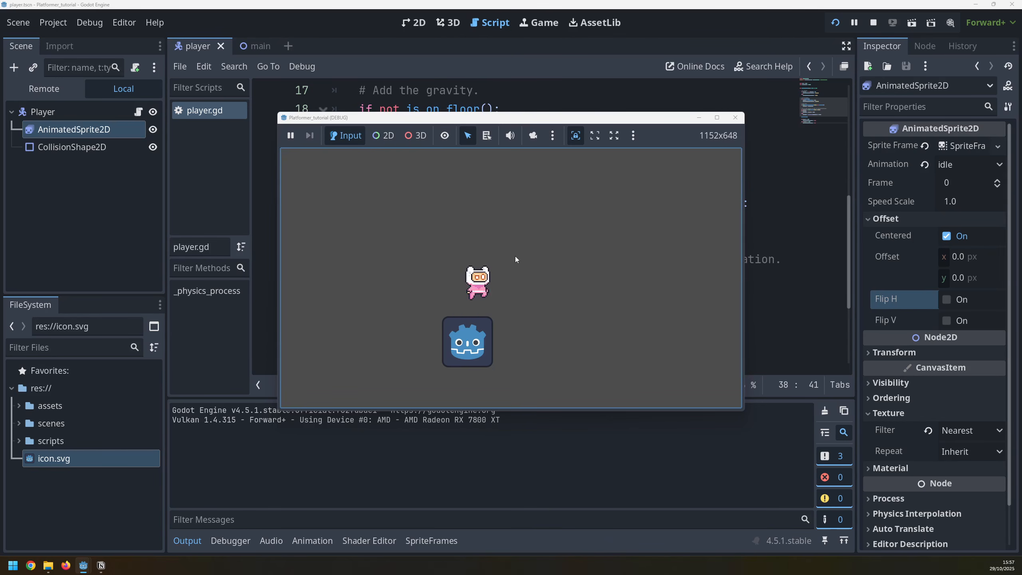
pyautogui.press('Left')
pyautogui.press('Right')
pyautogui.press('Left')
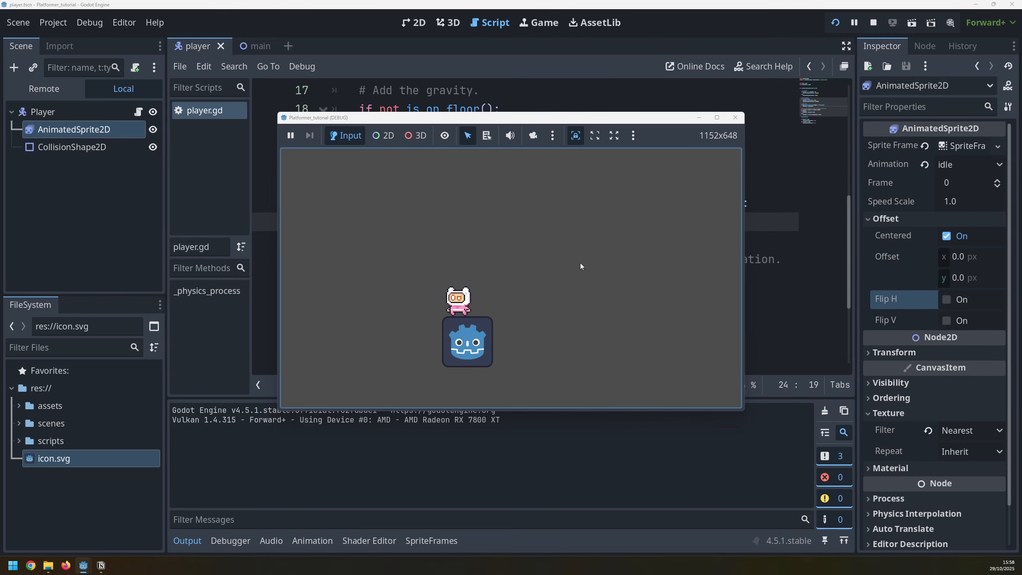
# Step: Move and jump the player around the block in the running game to recheck its animations and facing
pyautogui.press('Right')
pyautogui.press('space')
pyautogui.press('Left')
pyautogui.press('Right')
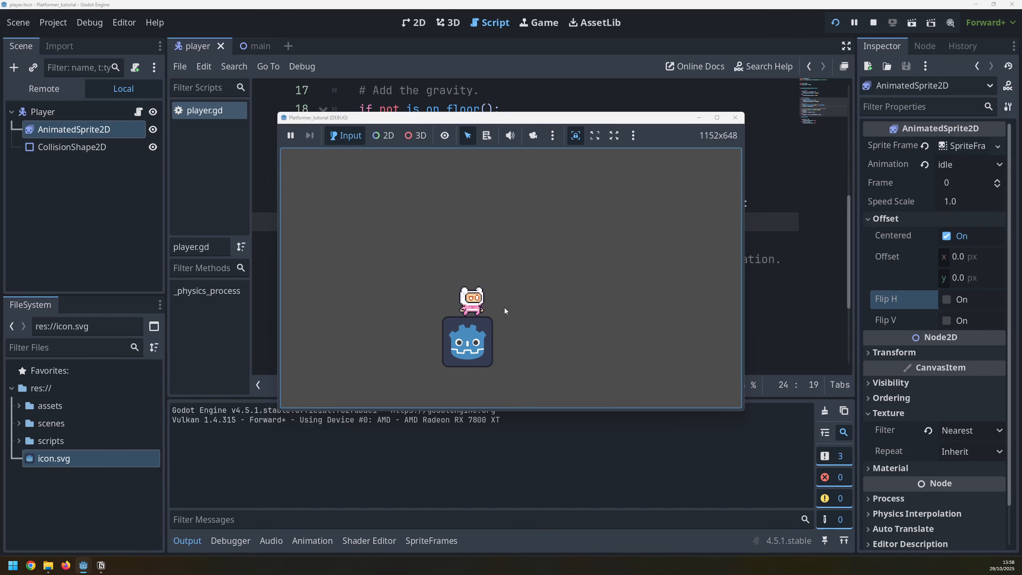
pyautogui.press('space')
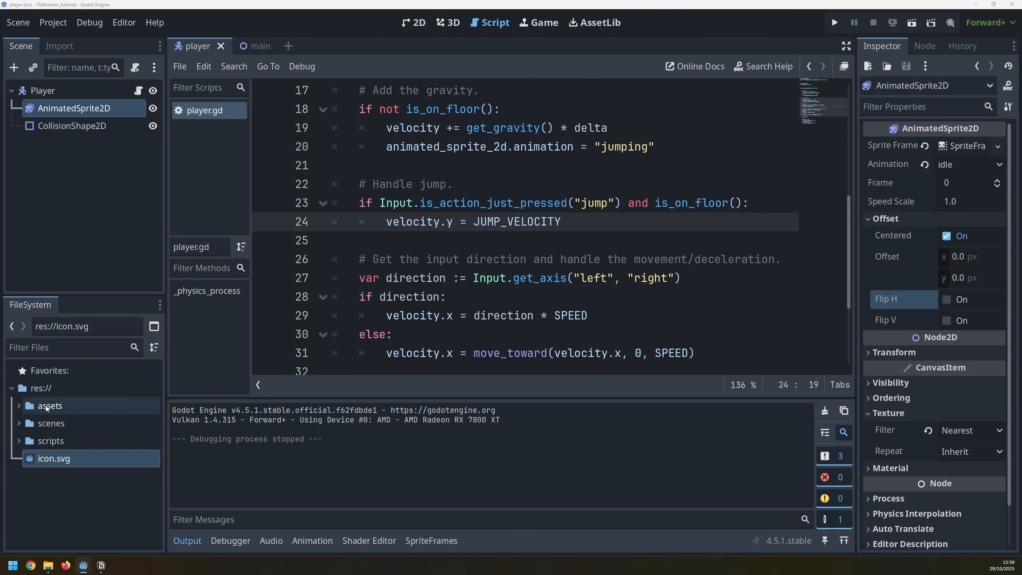
# Step: Create a folder named "sounds" inside the assets folder
pyautogui.click(46, 406)
pyautogui.rightClick(49, 408)
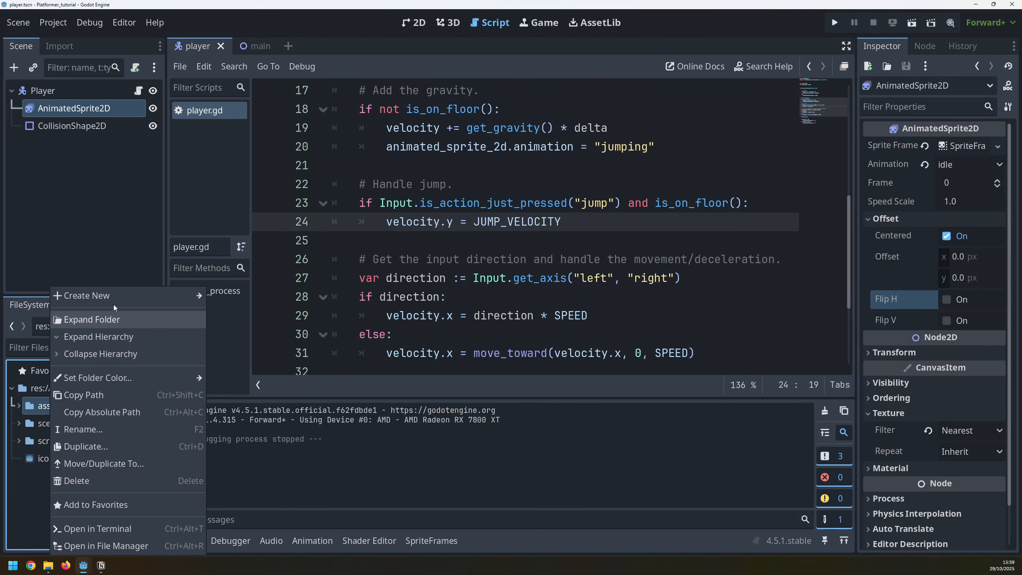
pyautogui.moveTo(187, 298)
pyautogui.click(227, 297)
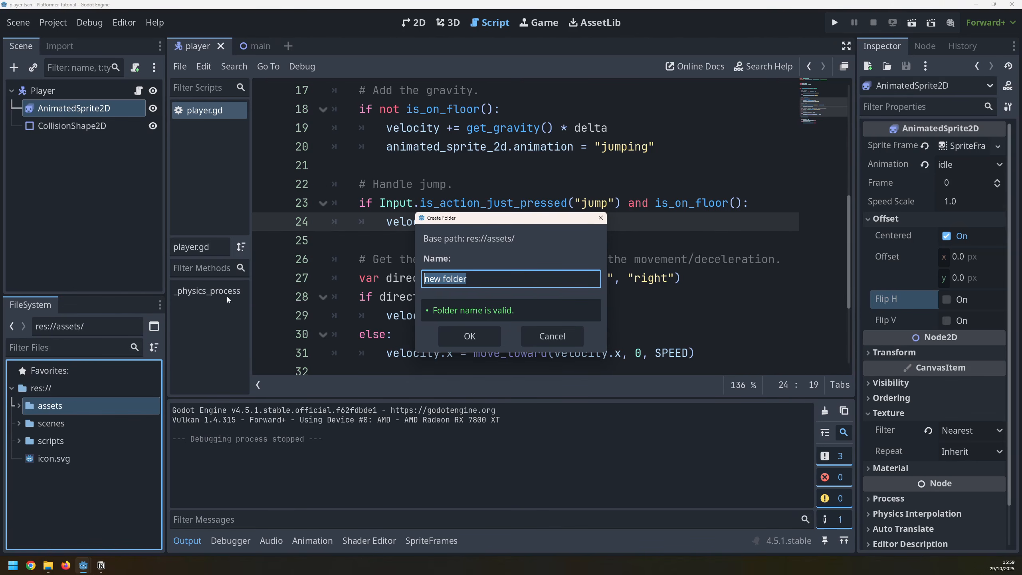
pyautogui.write('sounds')
pyautogui.press('Return')
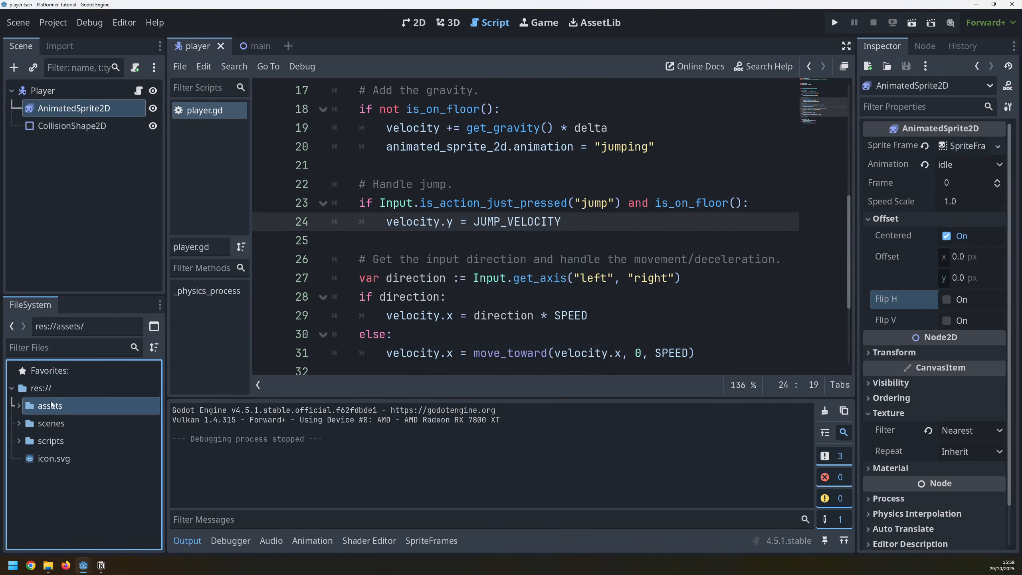
# Step: Import collect_apple.wav, death.wav, jump.wav and music.ogg into the assets/sounds folder and expand it
pyautogui.click(19, 405)
pyautogui.click(26, 406)
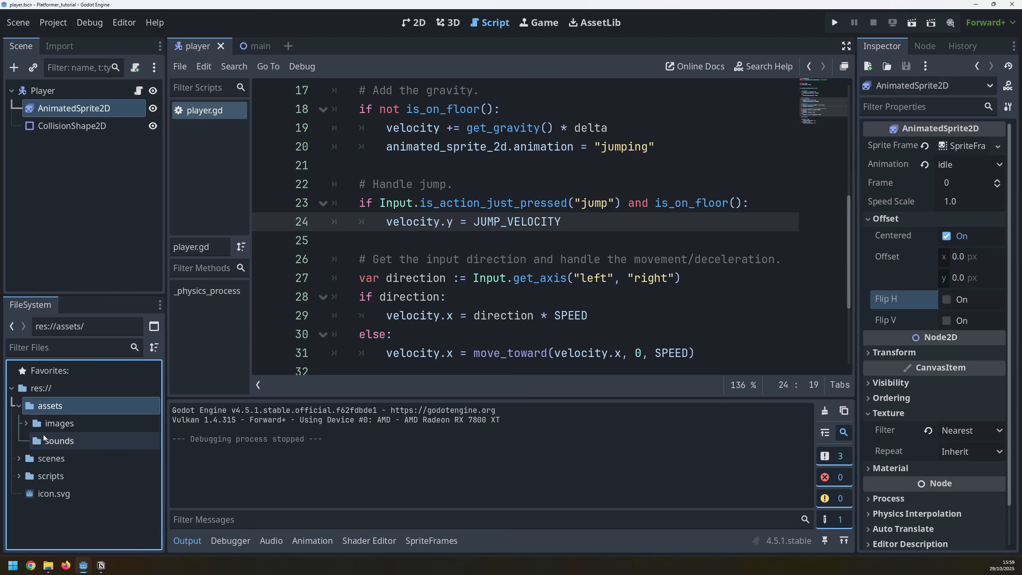
pyautogui.click(53, 444)
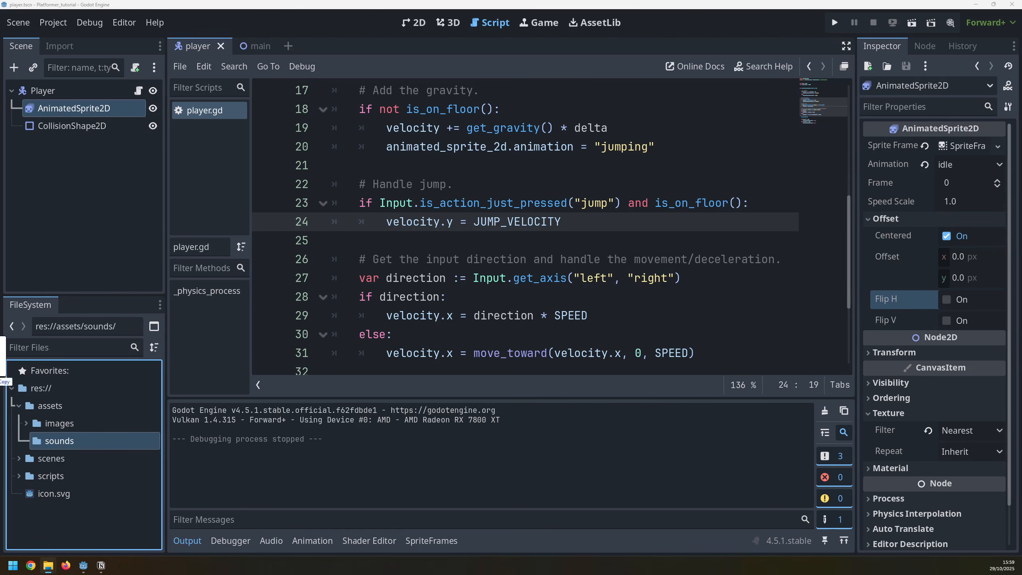
pyautogui.click(26, 441)
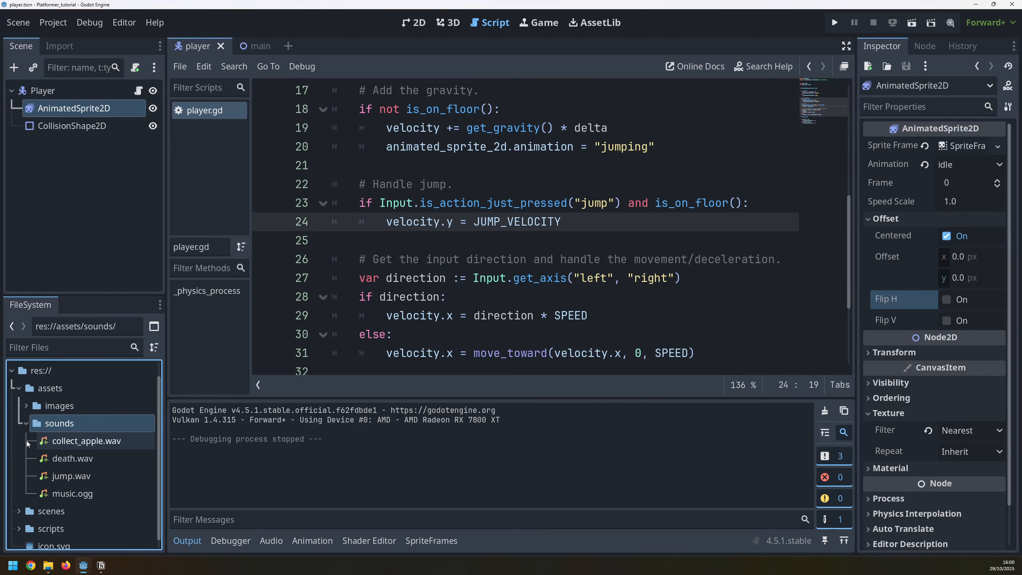
# Step: Look through the jump, death, apple-collecting and music files in the sounds folder
pyautogui.click(60, 478)
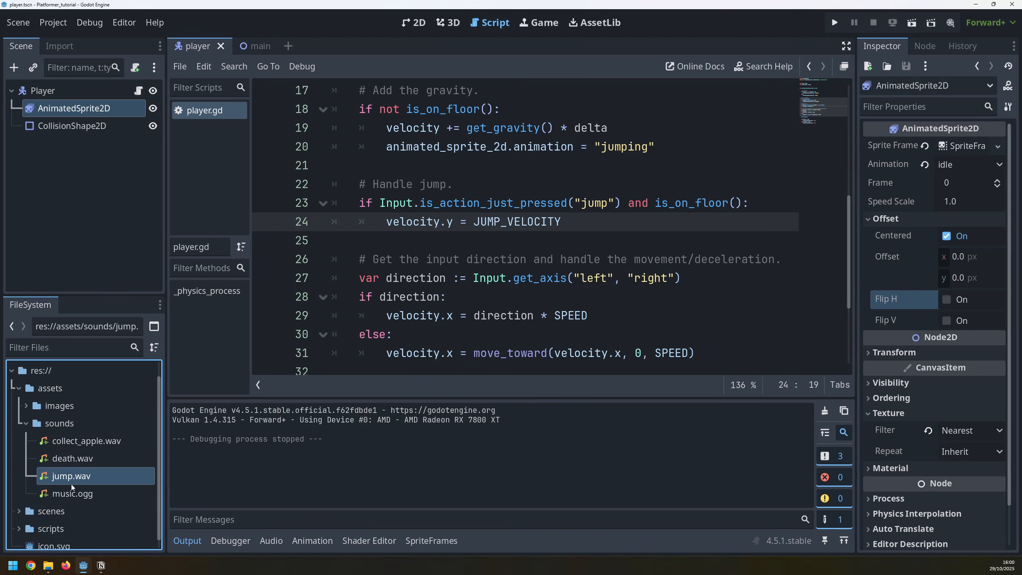
pyautogui.click(69, 462)
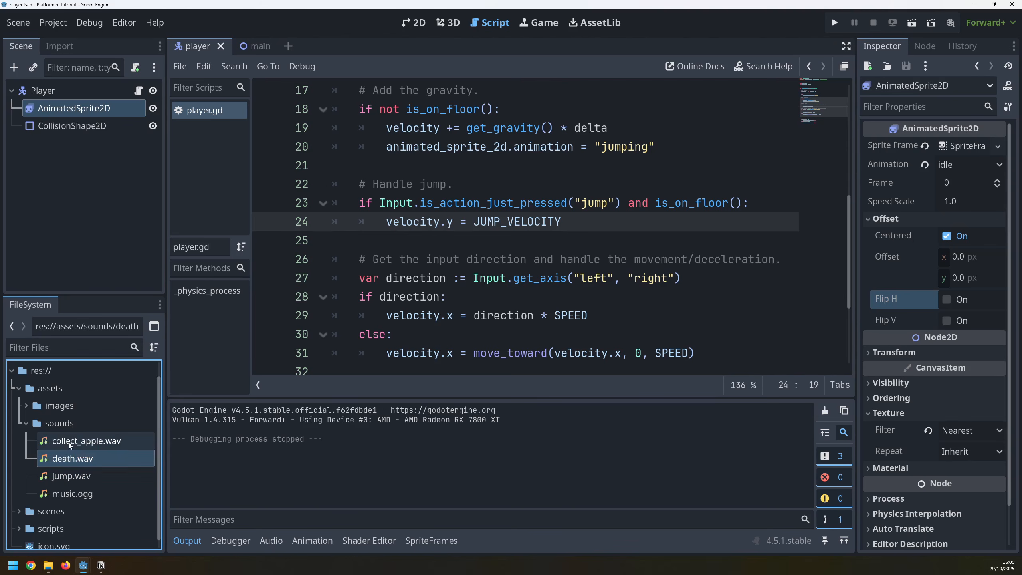
pyautogui.click(69, 443)
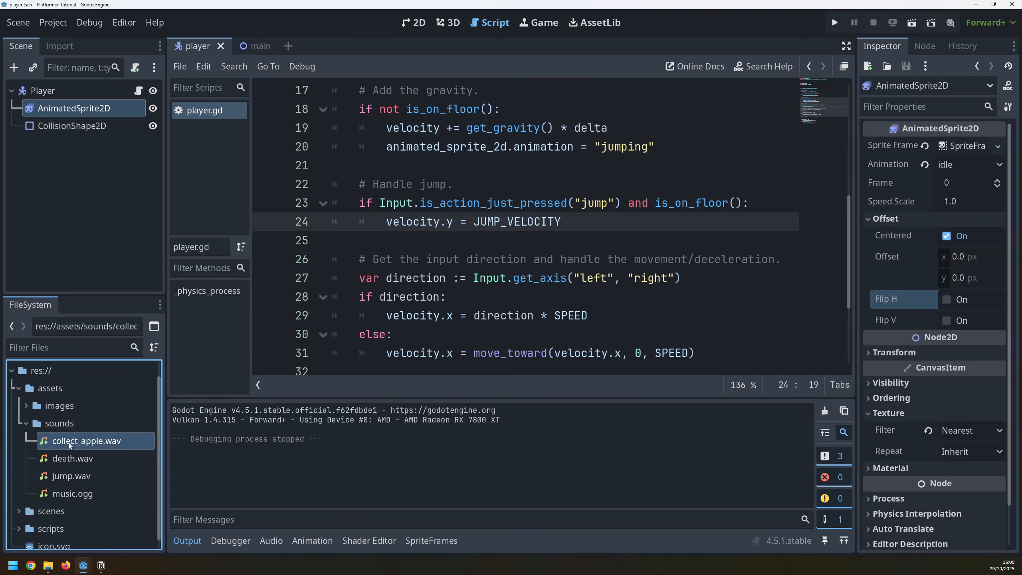
pyautogui.click(70, 495)
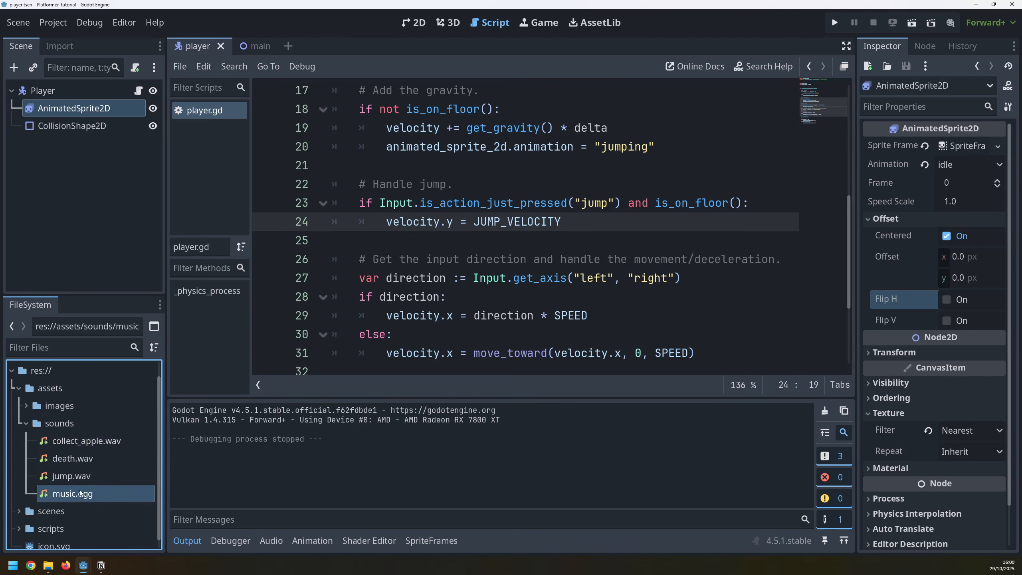
pyautogui.click(65, 480)
pyautogui.moveTo(72, 476)
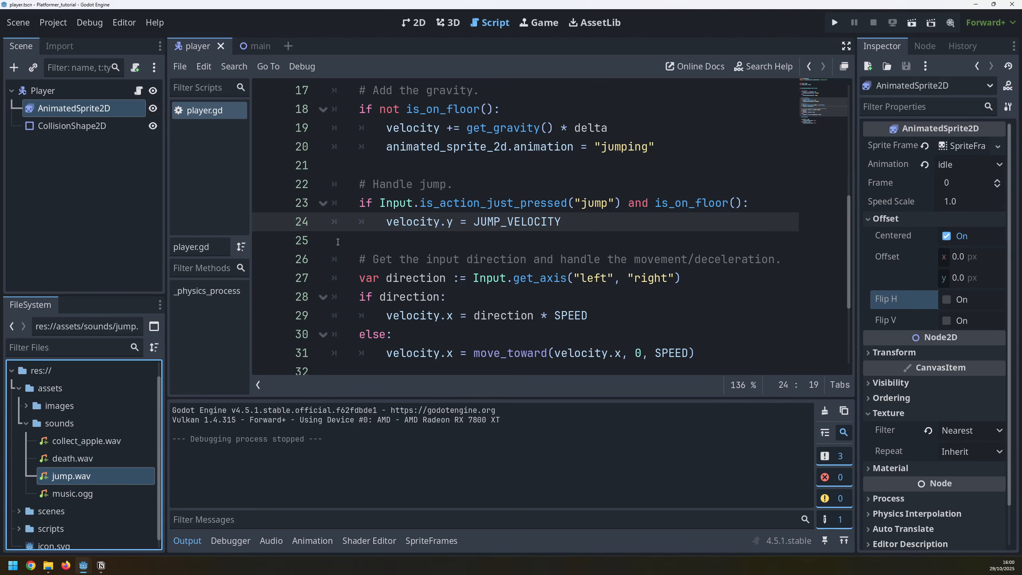
# Step: Add an AudioStreamPlayer2D as a child node of Player
pyautogui.click(42, 92)
pyautogui.rightClick(44, 93)
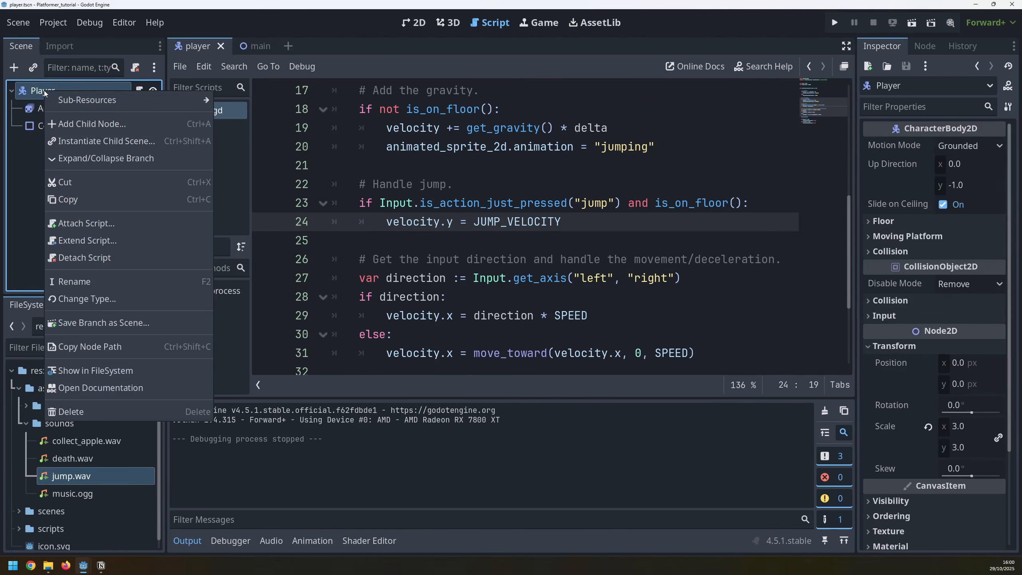
pyautogui.click(84, 121)
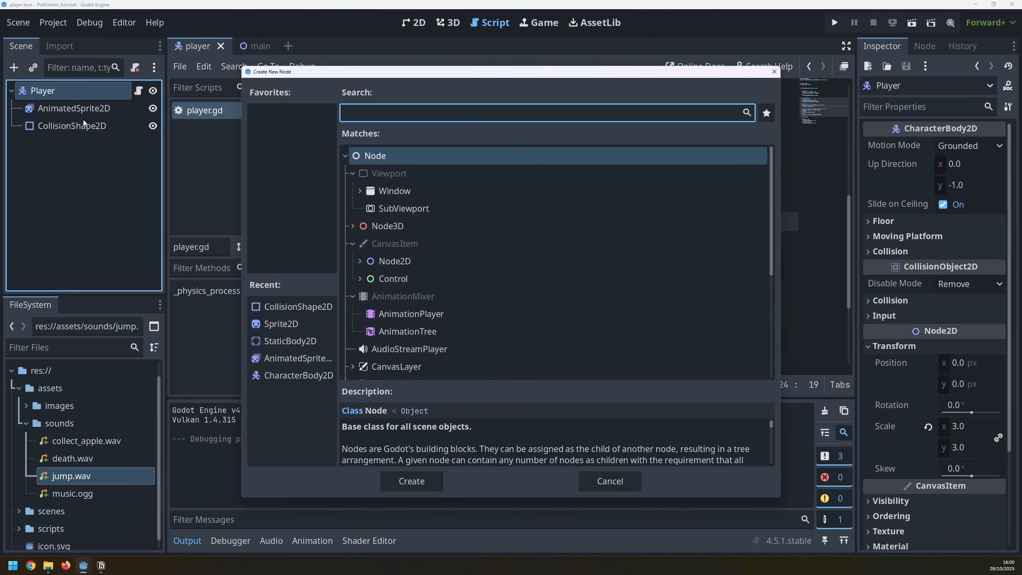
pyautogui.click(360, 262)
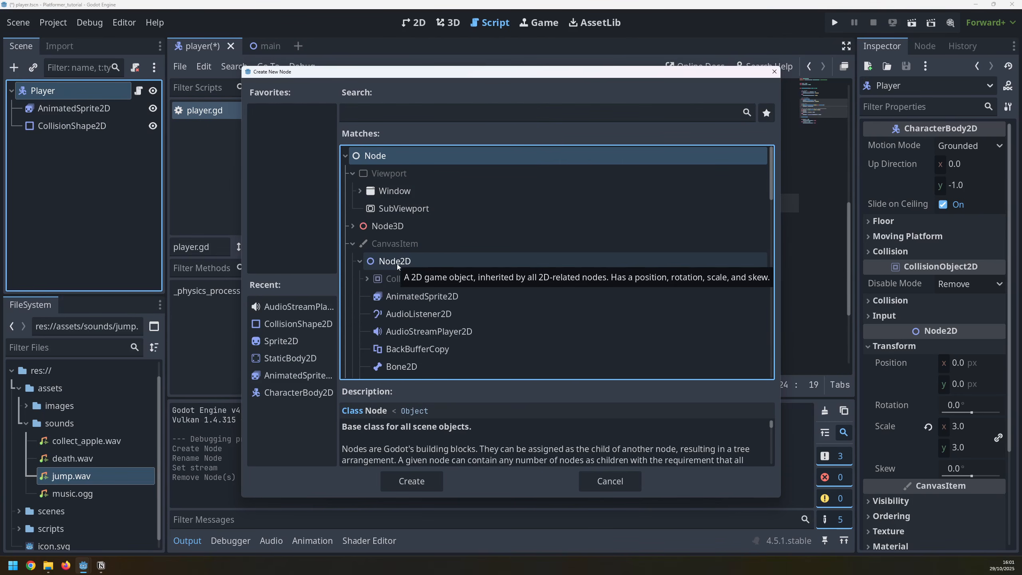
pyautogui.click(417, 334)
pyautogui.doubleClick(417, 334)
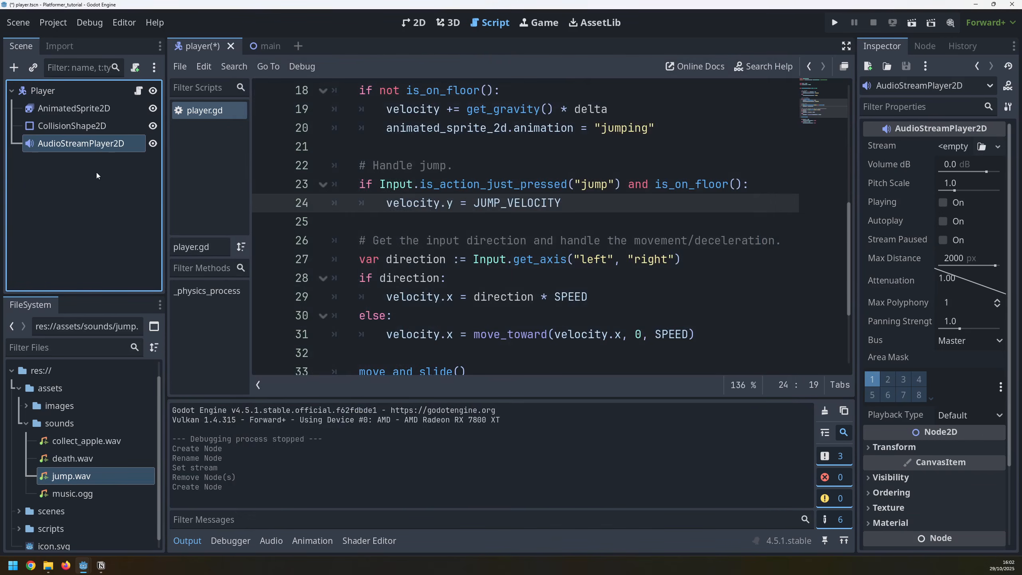
# Step: Rename the AudioStreamPlayer2D node to JumpSound and assign jump.wav as its stream
pyautogui.press('F2')
pyautogui.write('JumpSo')
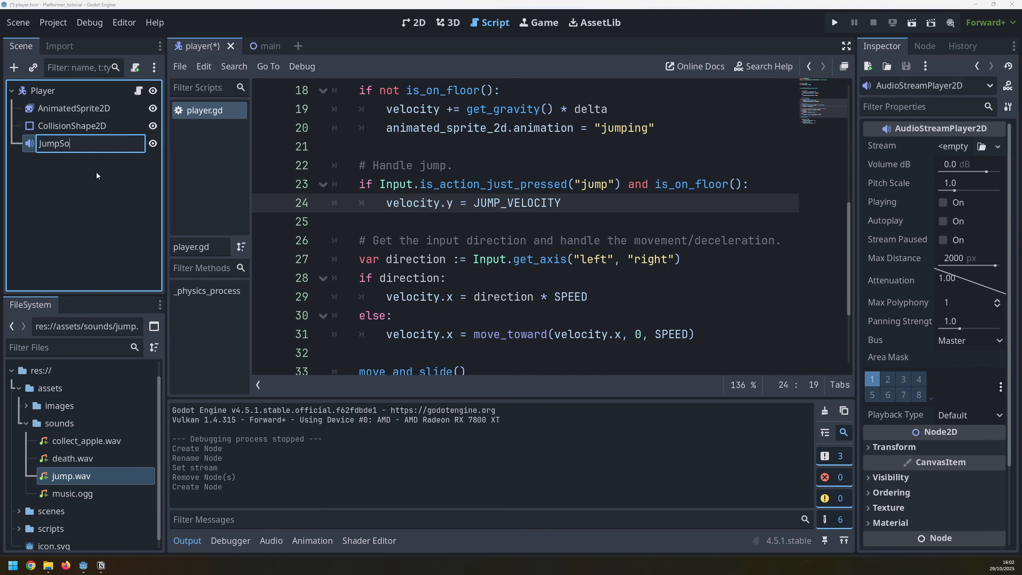
pyautogui.write('und')
pyautogui.press('Return')
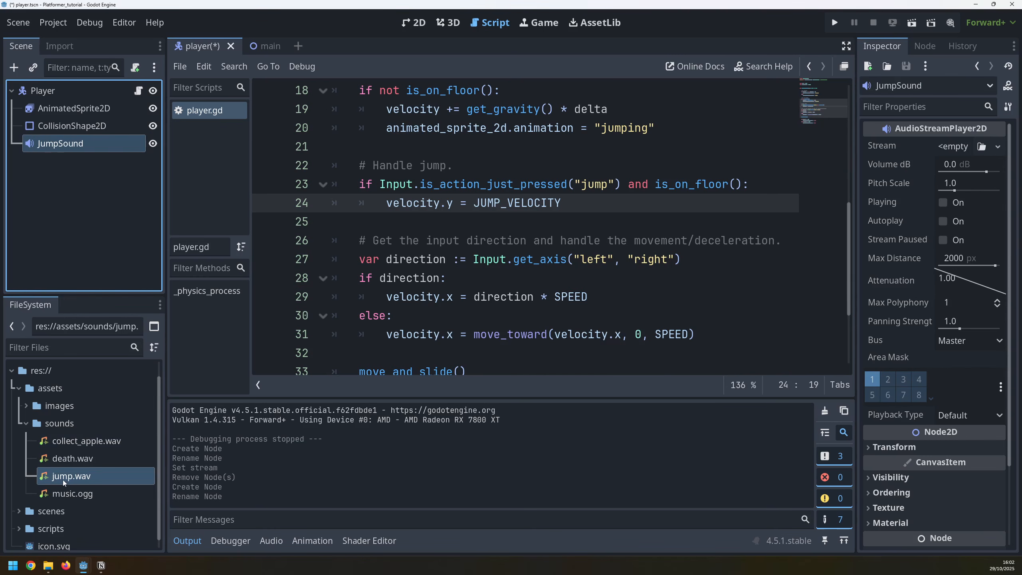
pyautogui.moveTo(62, 480); pyautogui.dragTo(800, 169)
pyautogui.moveTo(945, 144); pyautogui.dragTo(947, 146)
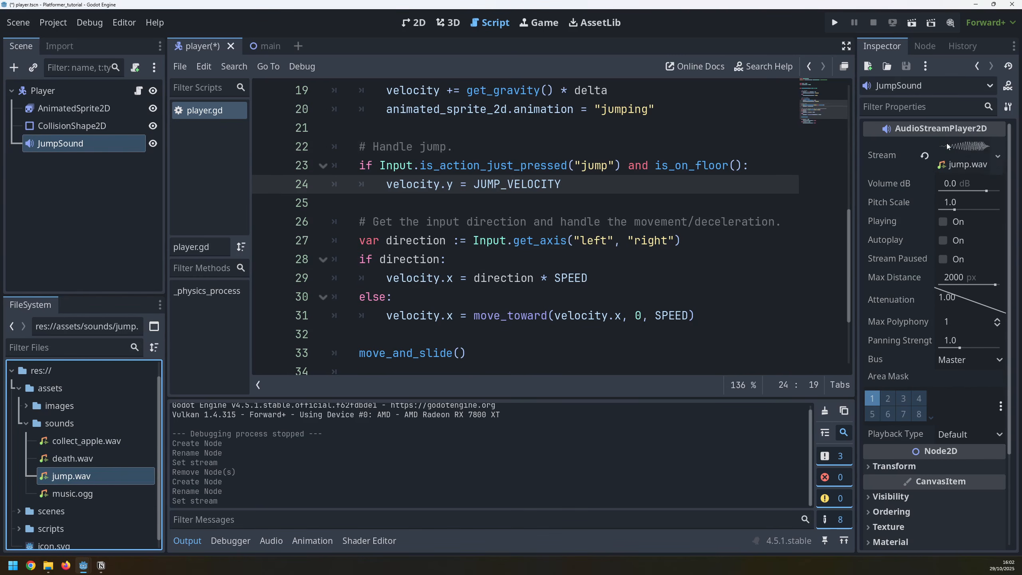
pyautogui.scroll(6, 436, 209)
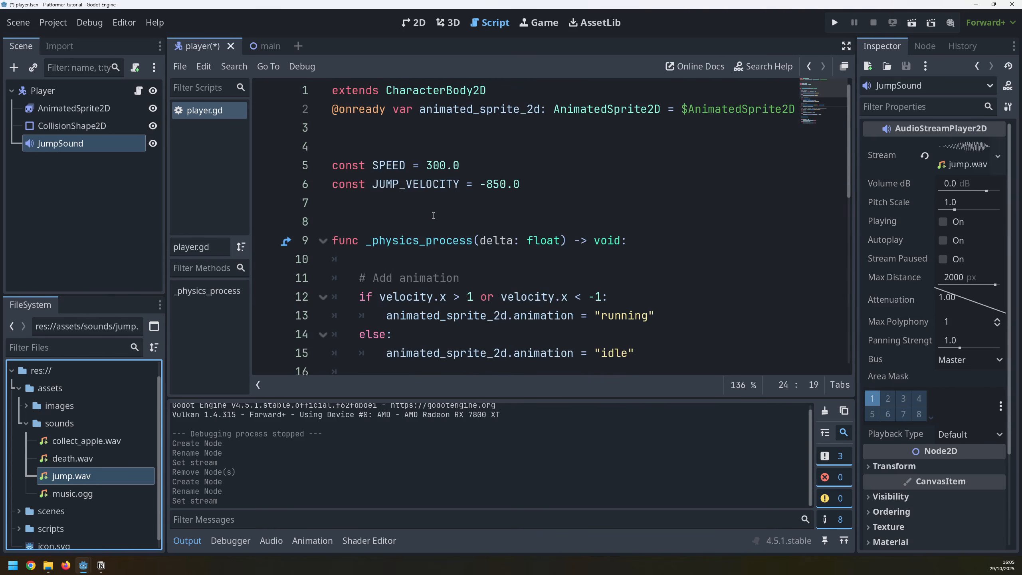
pyautogui.moveTo(347, 109); pyautogui.dragTo(567, 113)
pyautogui.click(506, 109)
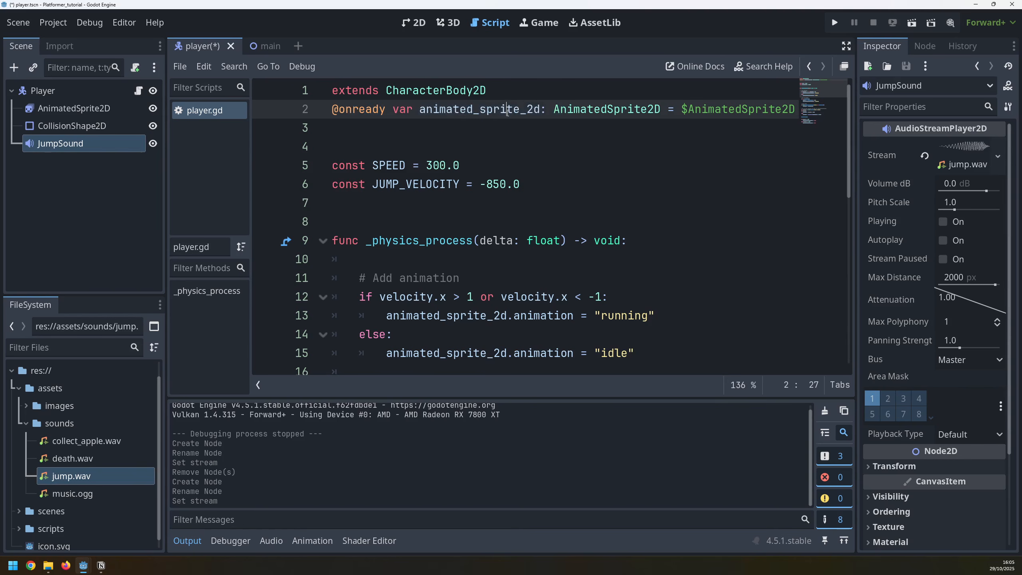
pyautogui.moveTo(71, 144); pyautogui.dragTo(342, 129)
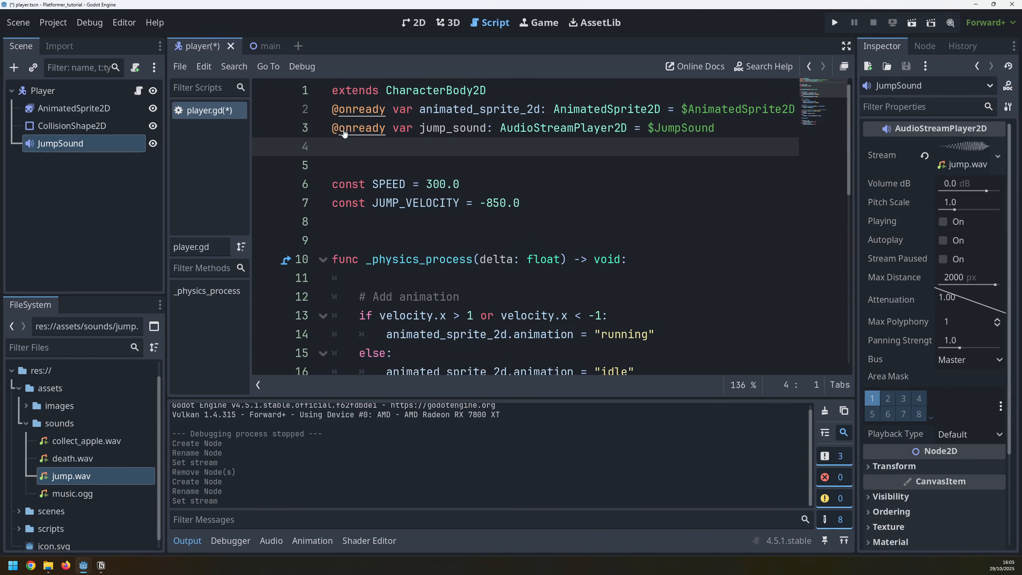
# Step: Add "jump_sound.play()" on a new line beneath velocity.y = JUMP_VELOCITY in the jump-handling block
pyautogui.doubleClick(431, 129)
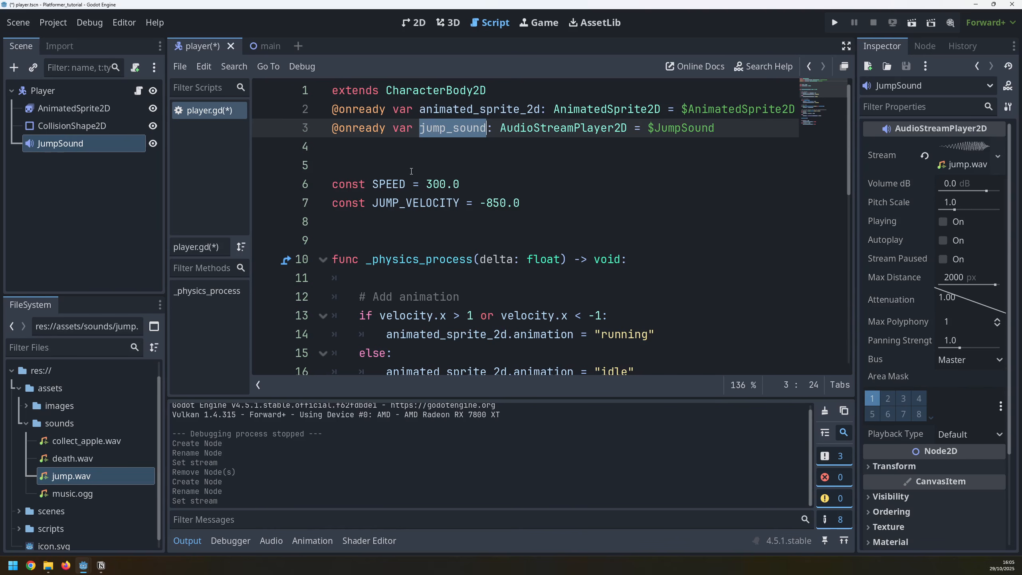
pyautogui.scroll(-4, 452, 202)
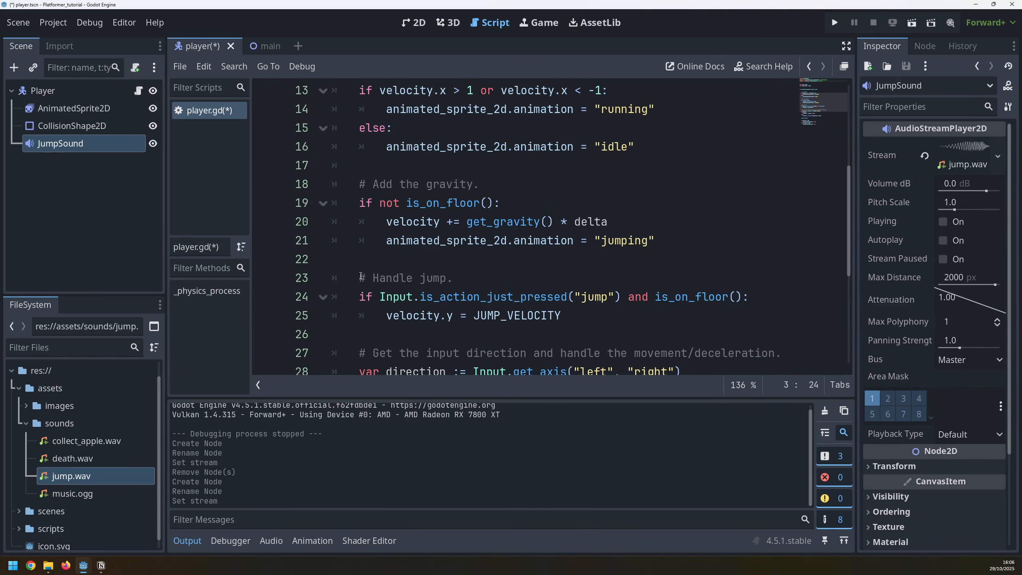
pyautogui.moveTo(361, 276); pyautogui.dragTo(594, 314)
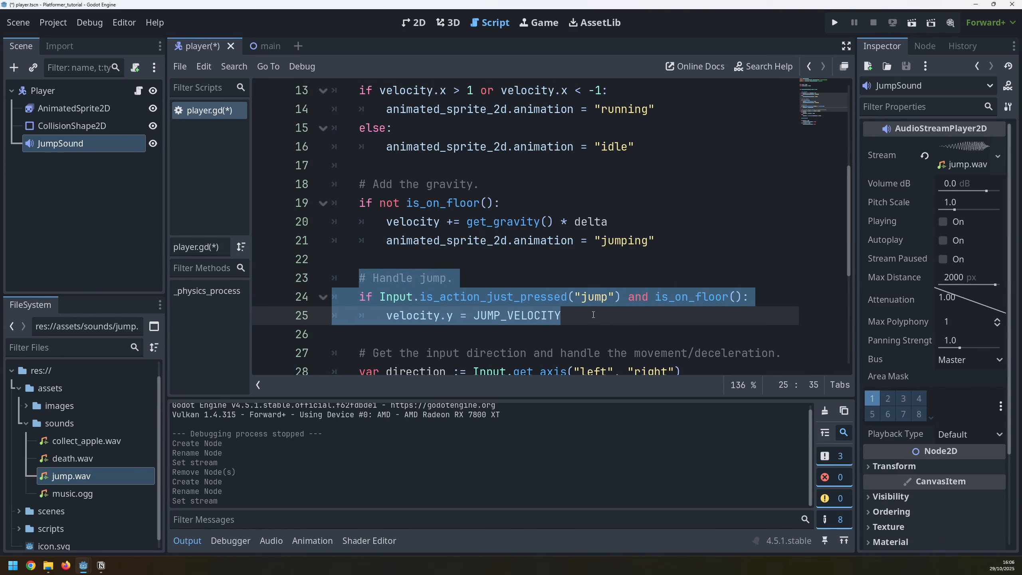
pyautogui.moveTo(593, 315); pyautogui.dragTo(386, 316)
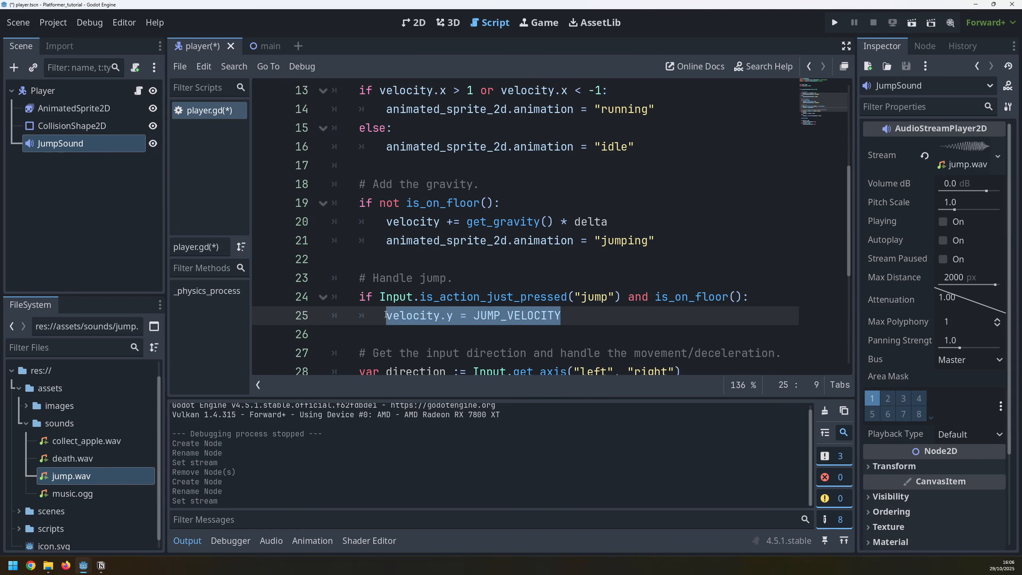
pyautogui.click(579, 317)
pyautogui.press('Return')
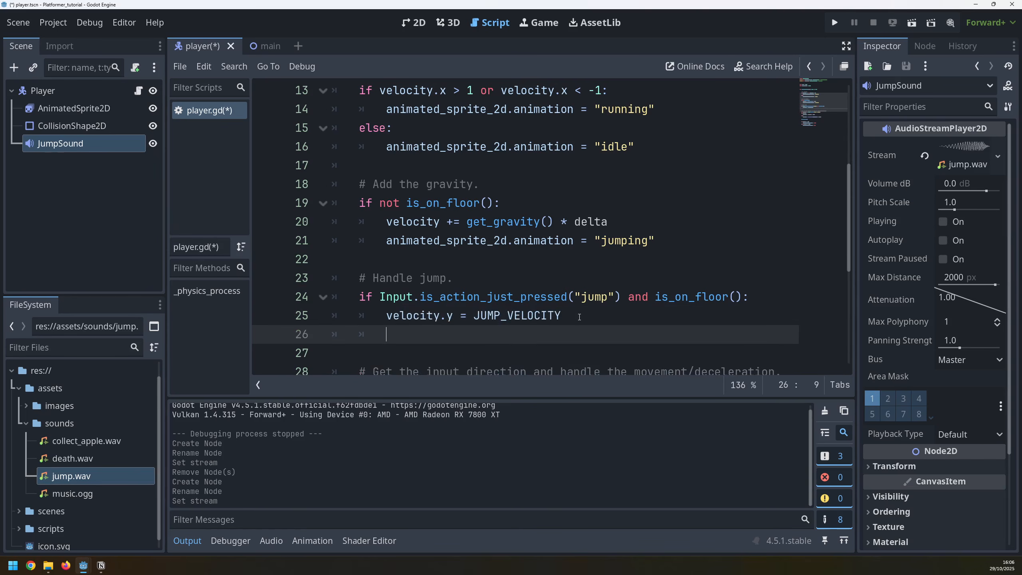
pyautogui.write('jump_sound.')
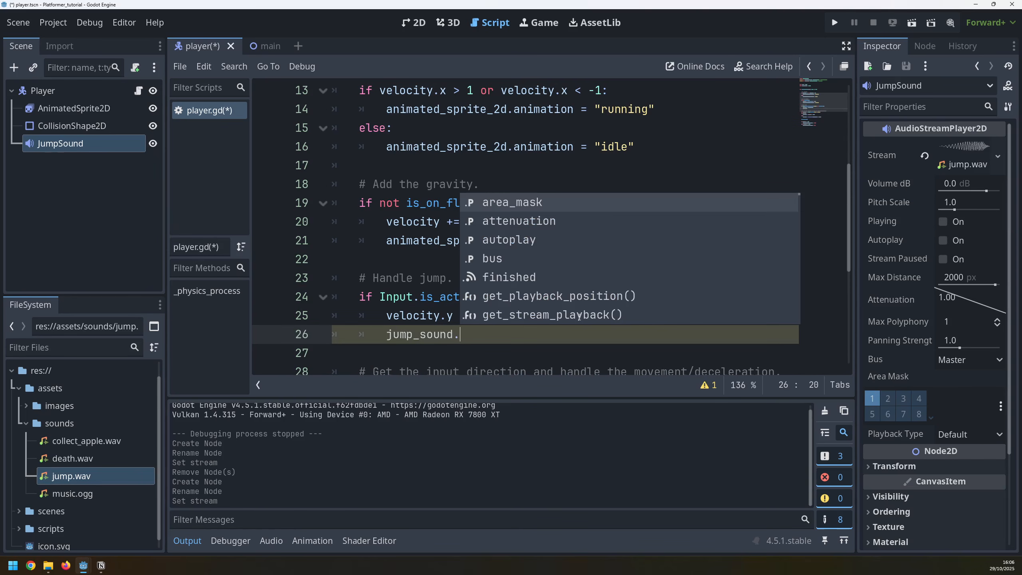
pyautogui.write('play')
pyautogui.press('Return')
# Step: Run the project, make the player jump to test the jump sound, and close the game
pyautogui.press('F5')
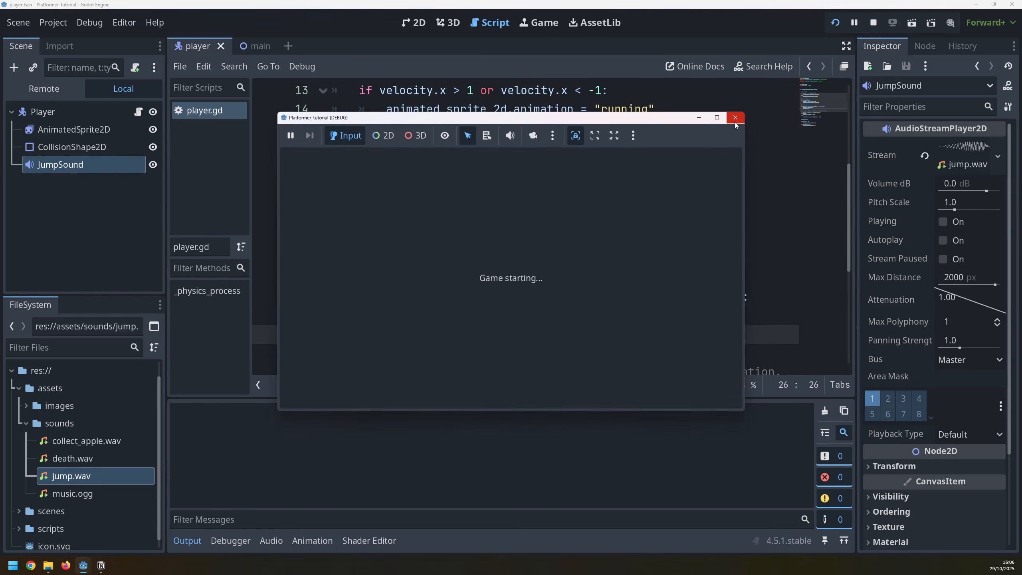
pyautogui.press('Left')
pyautogui.press('space')
pyautogui.press('space')
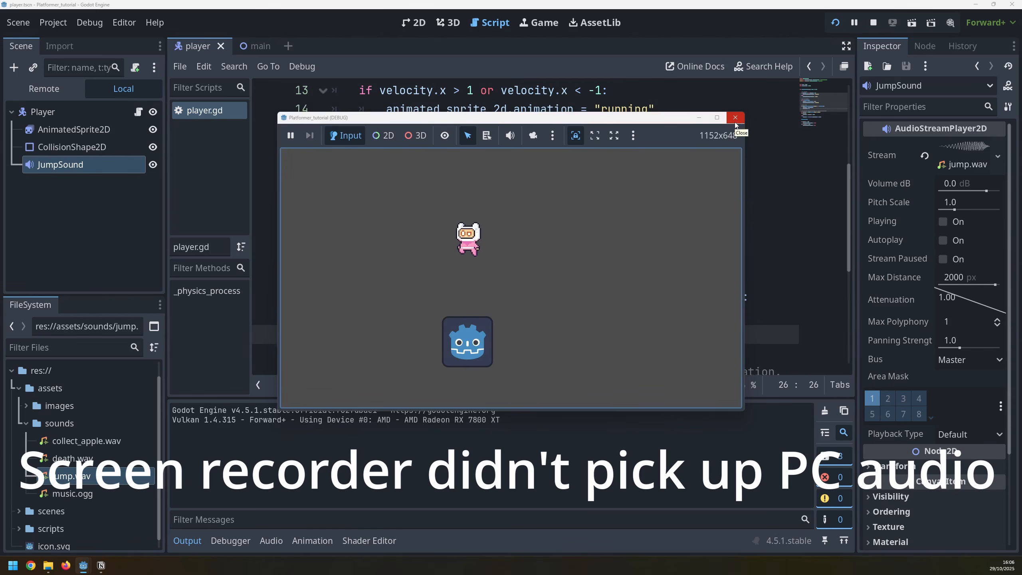
pyautogui.click(734, 123)
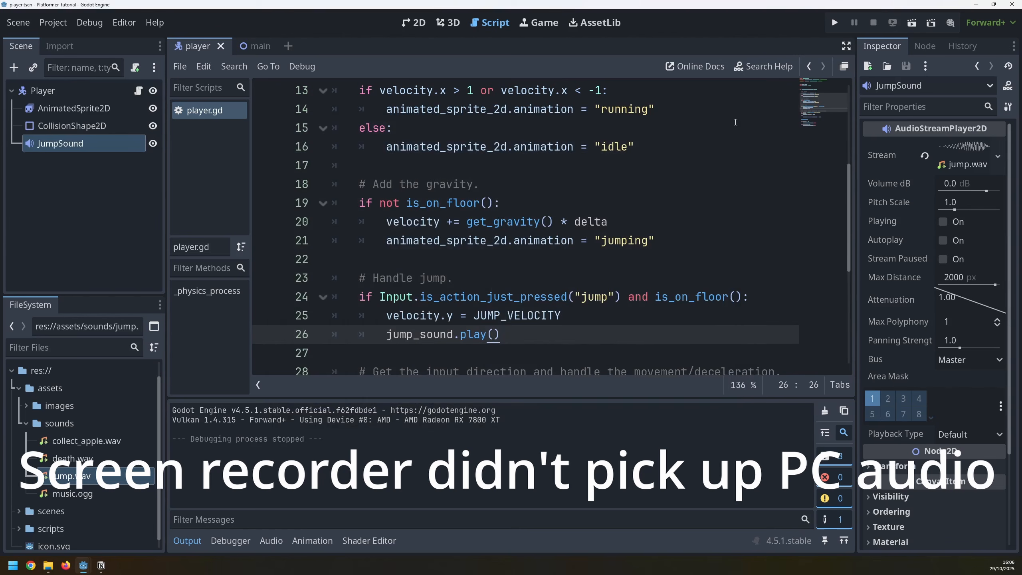
# Step: Switch to the 2D workspace and open the main scene
pyautogui.click(419, 24)
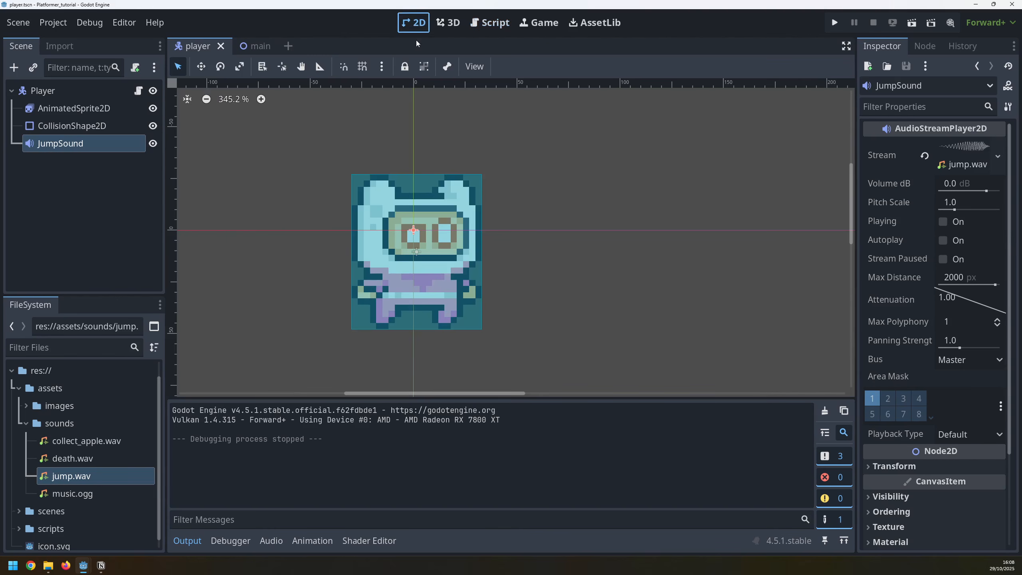
pyautogui.scroll(-1, 555, 254)
pyautogui.scroll(-1, 551, 252)
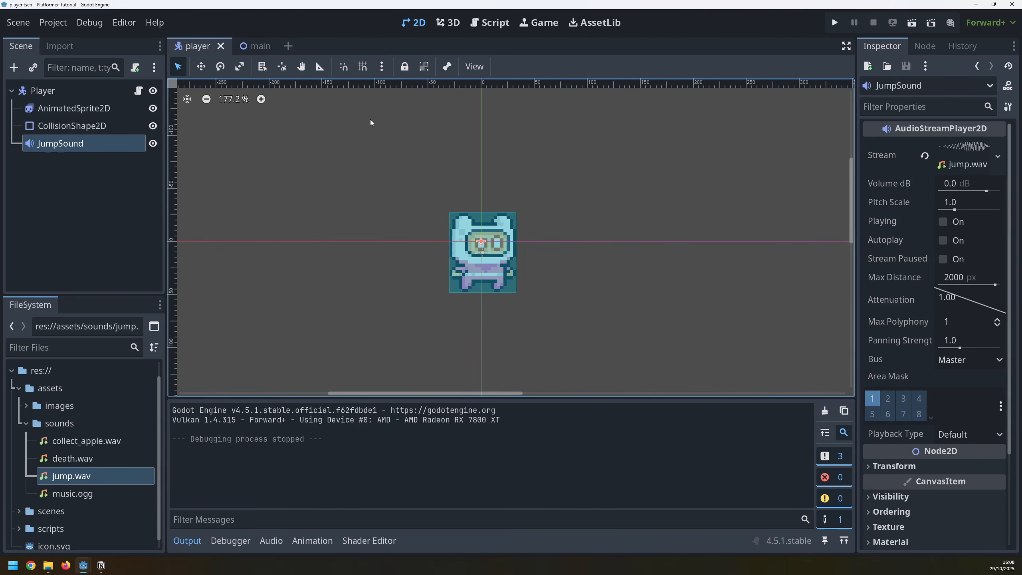
pyautogui.click(255, 46)
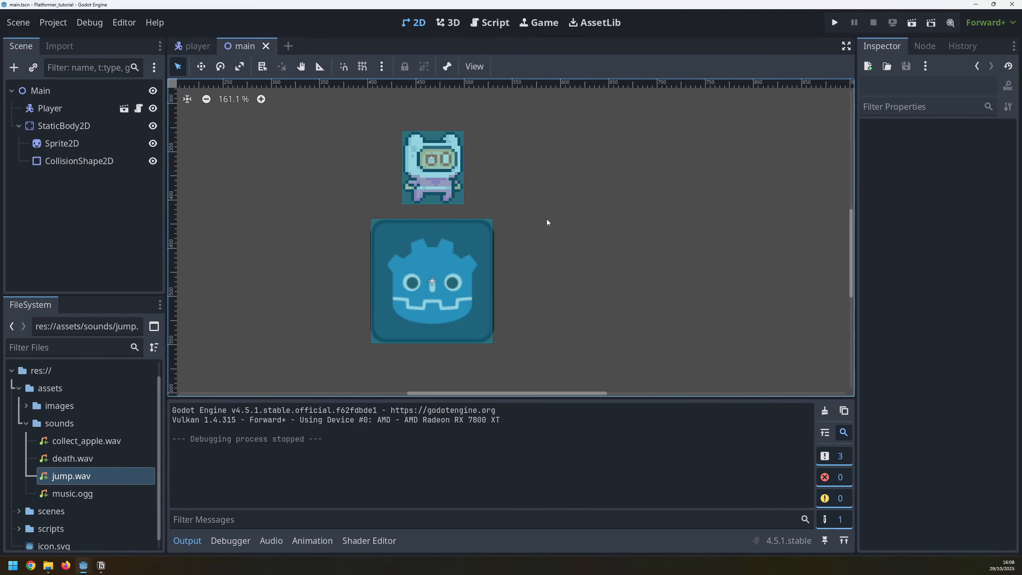
# Step: Create a new scene with a 2D root node and rename the root to LevelRoot
pyautogui.scroll(-10, 341, 201)
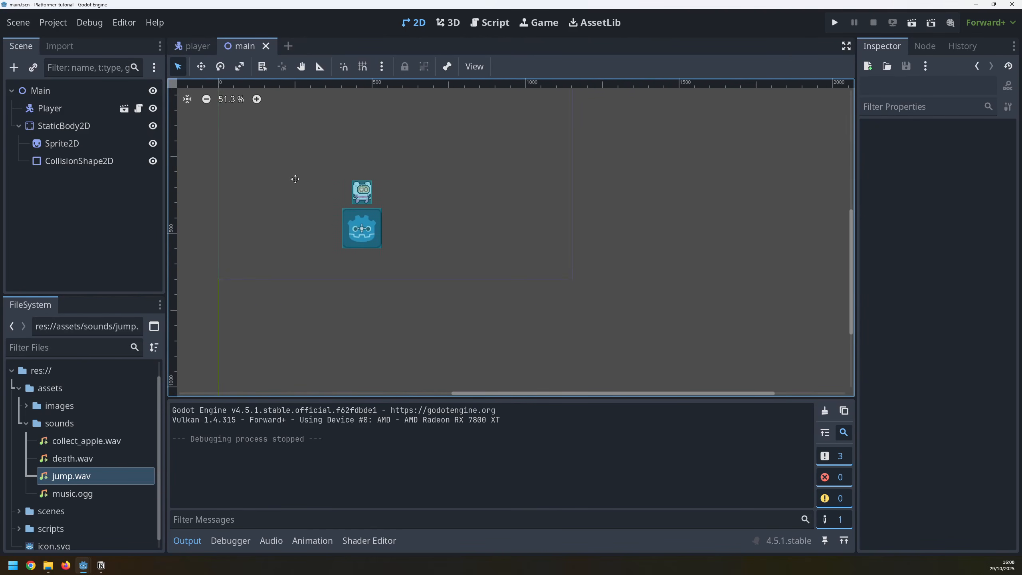
pyautogui.moveTo(295, 179); pyautogui.dragTo(338, 225, button='middle')
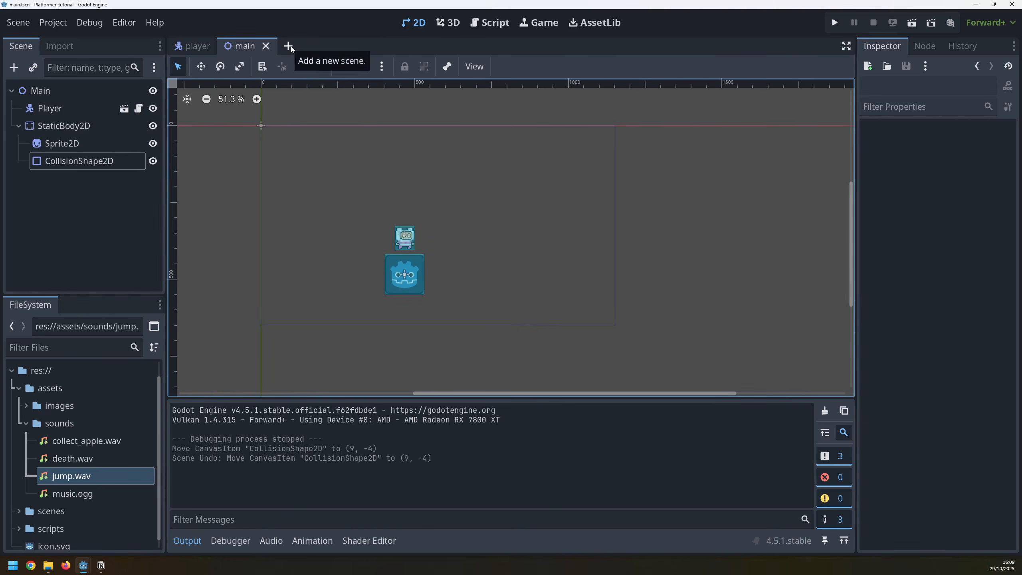
pyautogui.click(289, 46)
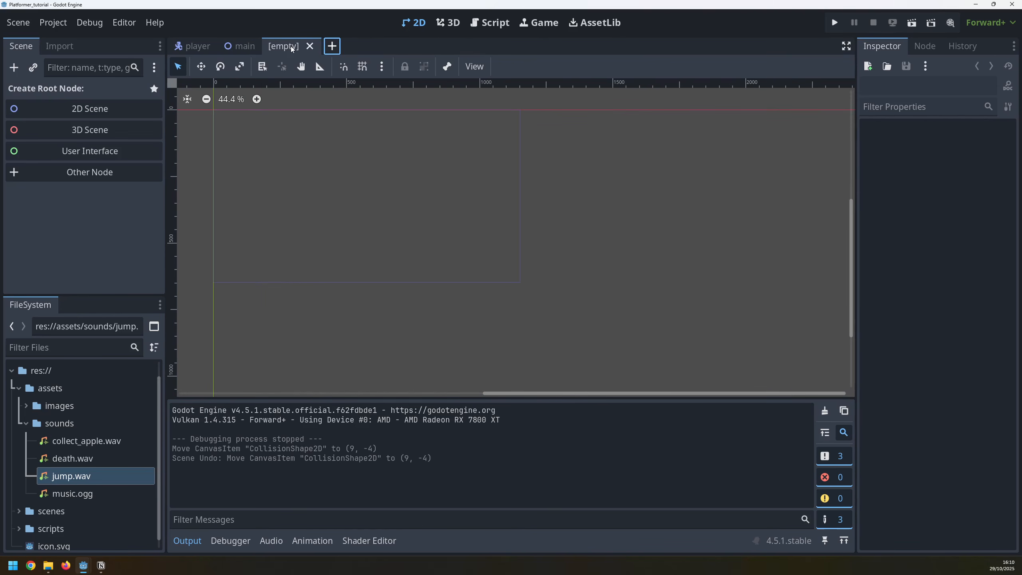
pyautogui.click(79, 109)
pyautogui.doubleClick(57, 91)
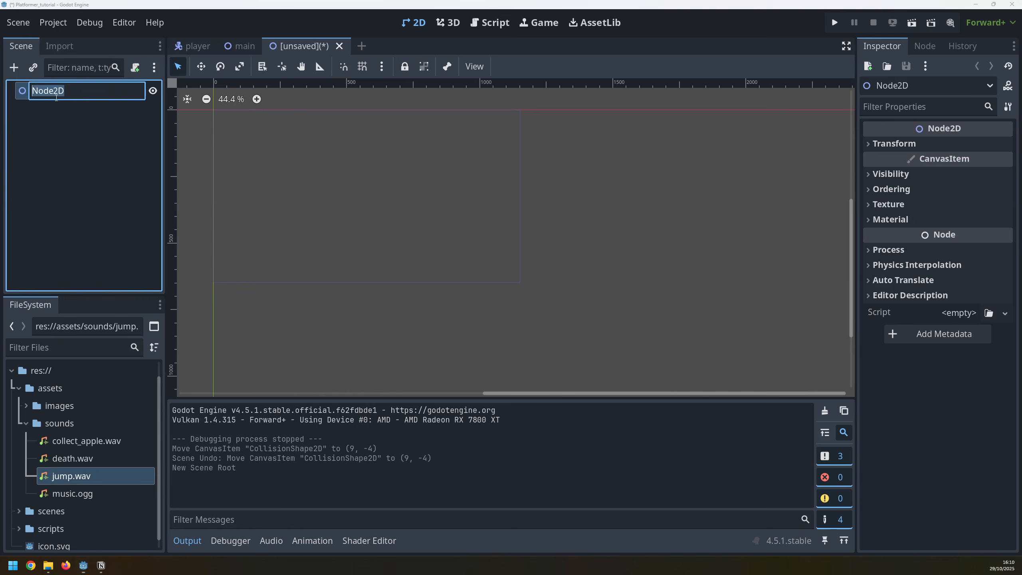
pyautogui.write('LevelRoot')
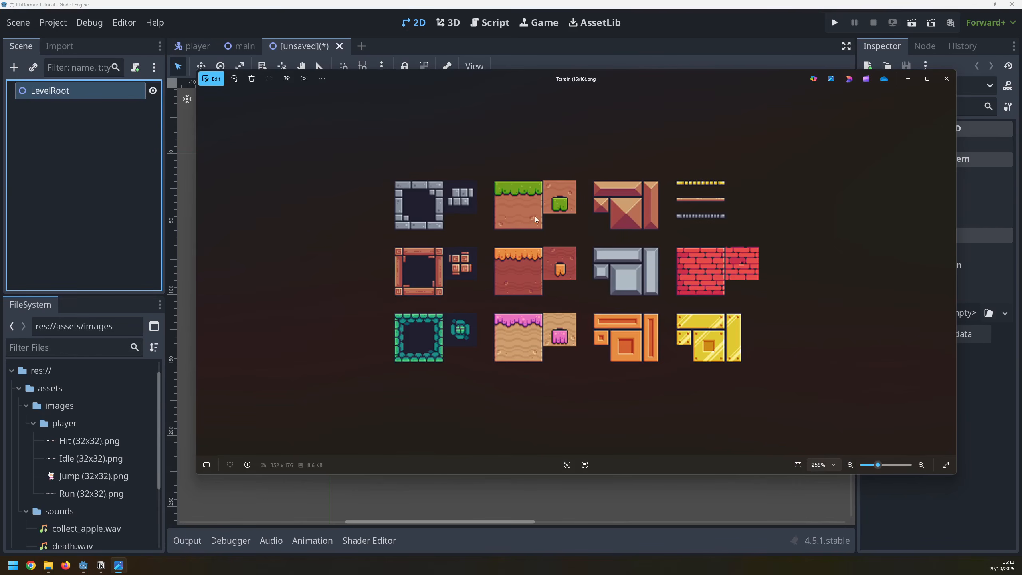
# Step: Examine the tile graphics in the Terrain (16x16).png image up close and close the image viewer
pyautogui.scroll(5, 551, 242)
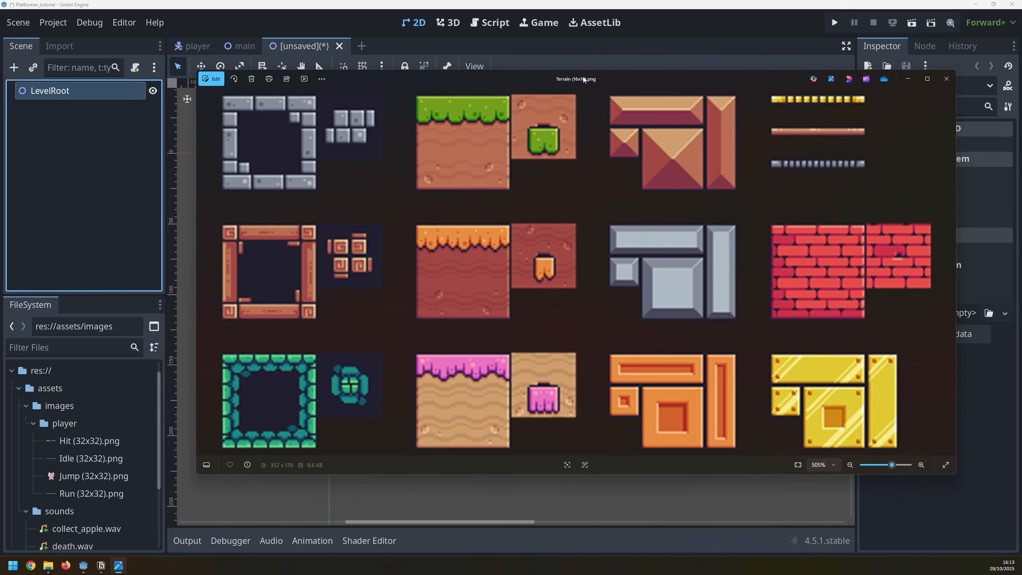
pyautogui.moveTo(583, 81); pyautogui.dragTo(500, 83)
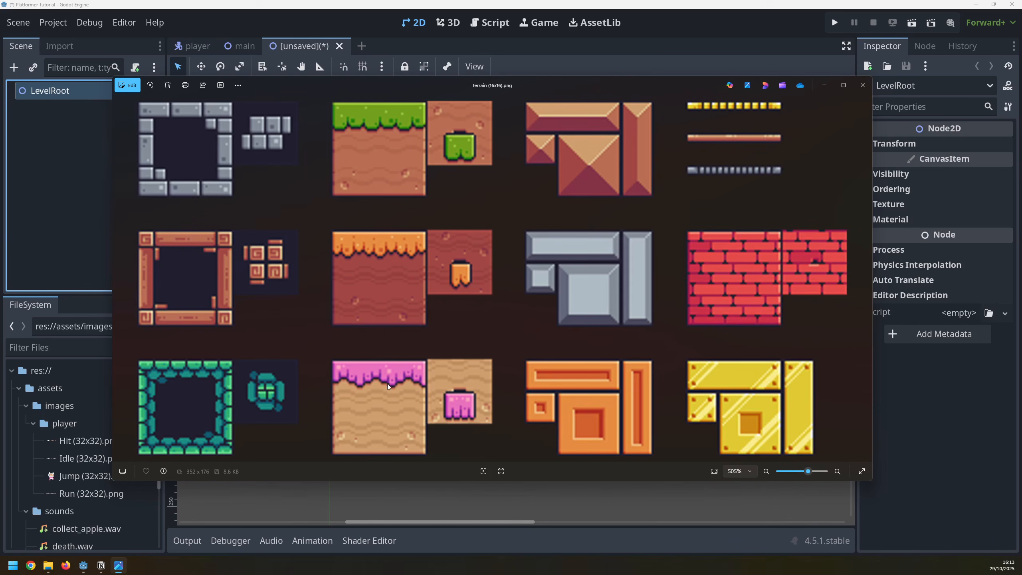
pyautogui.click(862, 85)
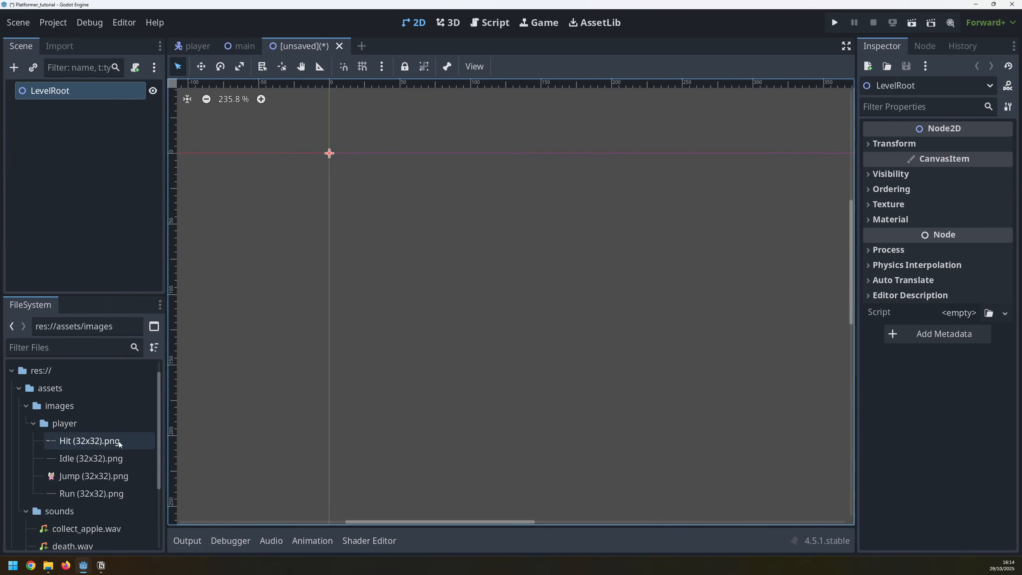
# Step: Create a folder named Tilemap inside assets/images and import the Terrain (16x16).png file into it
pyautogui.click(48, 405)
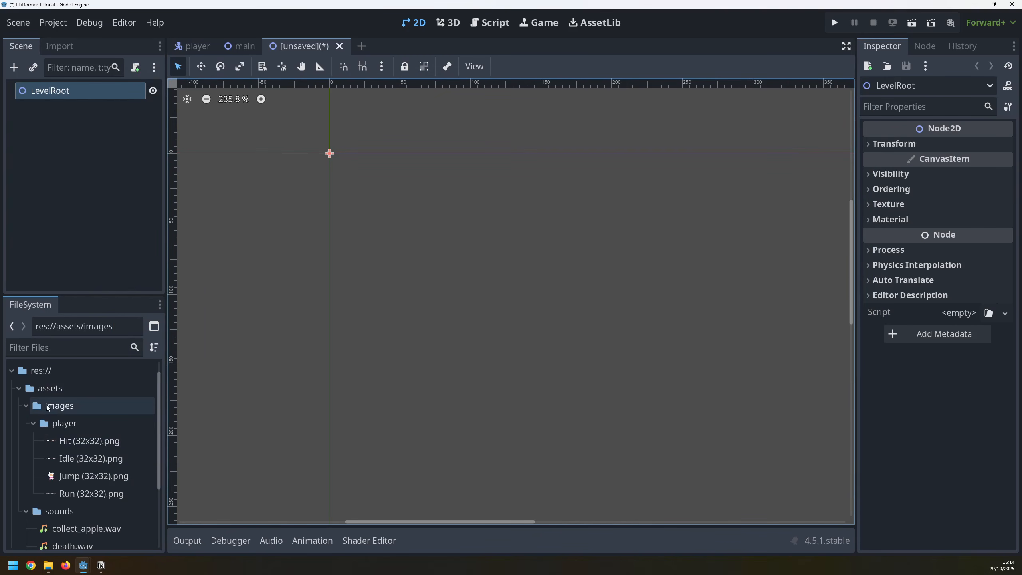
pyautogui.rightClick(47, 406)
pyautogui.moveTo(154, 302)
pyautogui.click(221, 299)
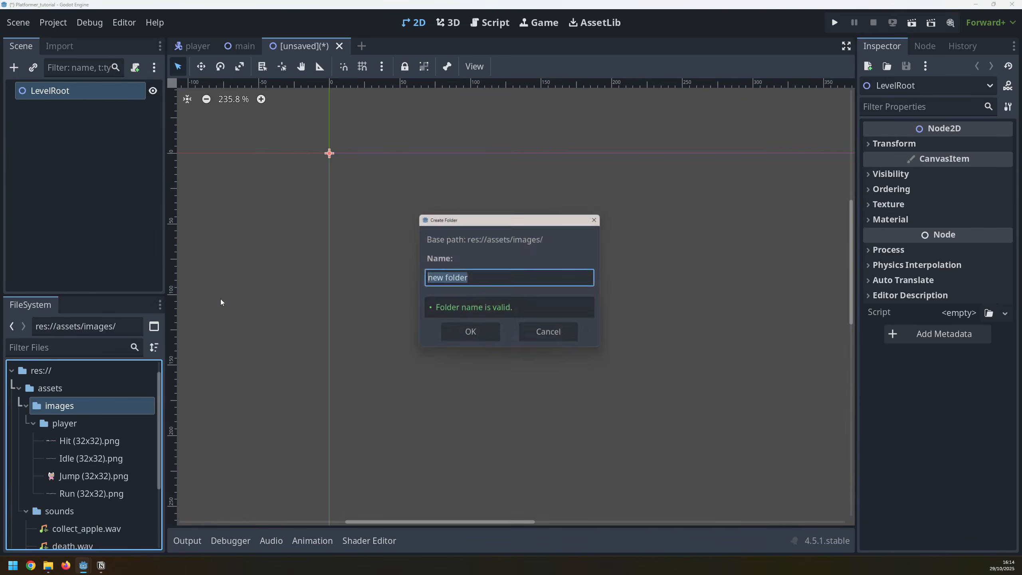
pyautogui.write('Tilemap')
pyautogui.press('Return')
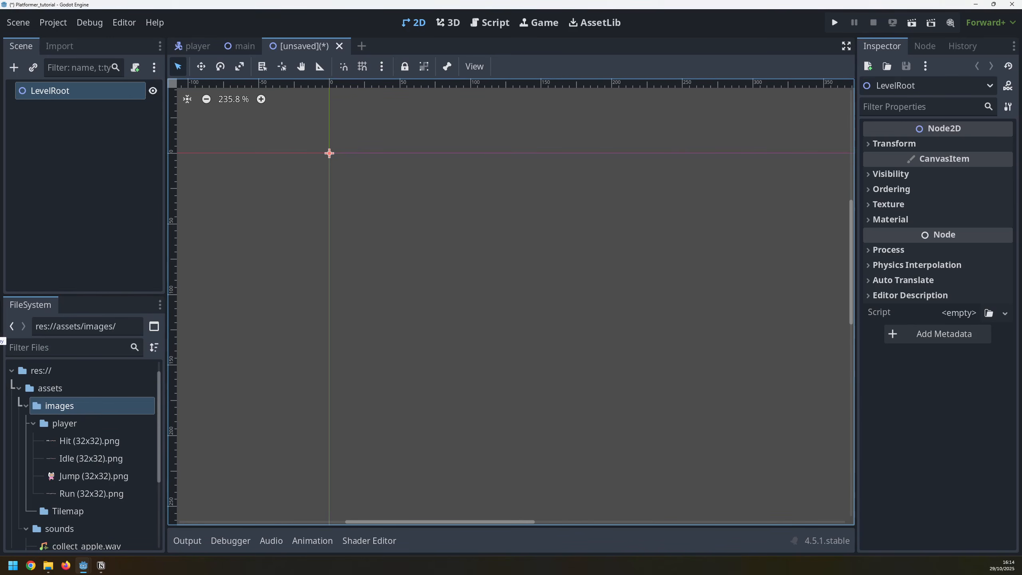
pyautogui.moveTo(0, 341); pyautogui.dragTo(70, 511)
# Step: Add a TileMapLayer child node to LevelRoot and assign a new TileSet to its Tile Set property
pyautogui.rightClick(56, 91)
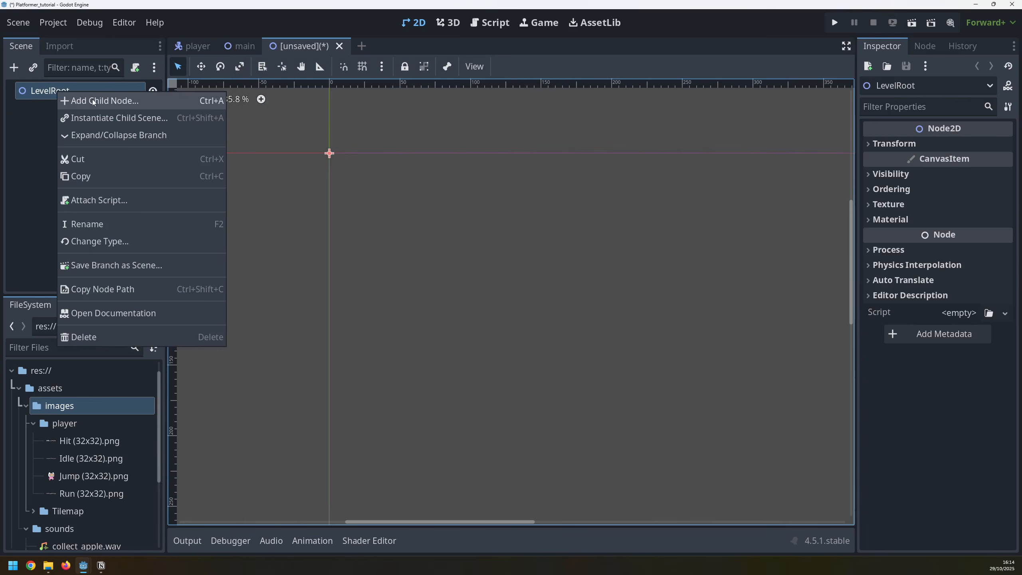
pyautogui.click(93, 99)
pyautogui.click(407, 295)
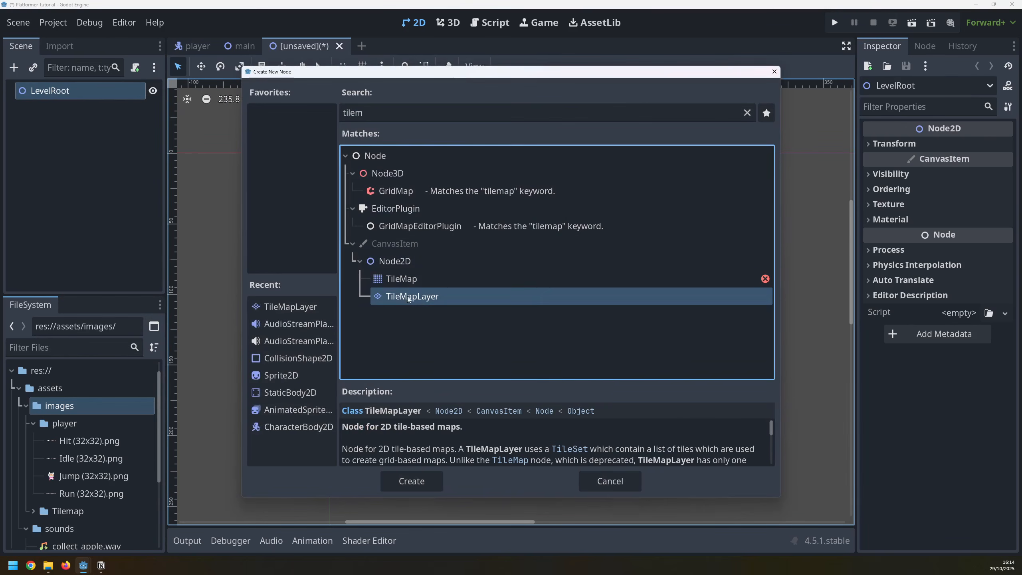
pyautogui.click(412, 481)
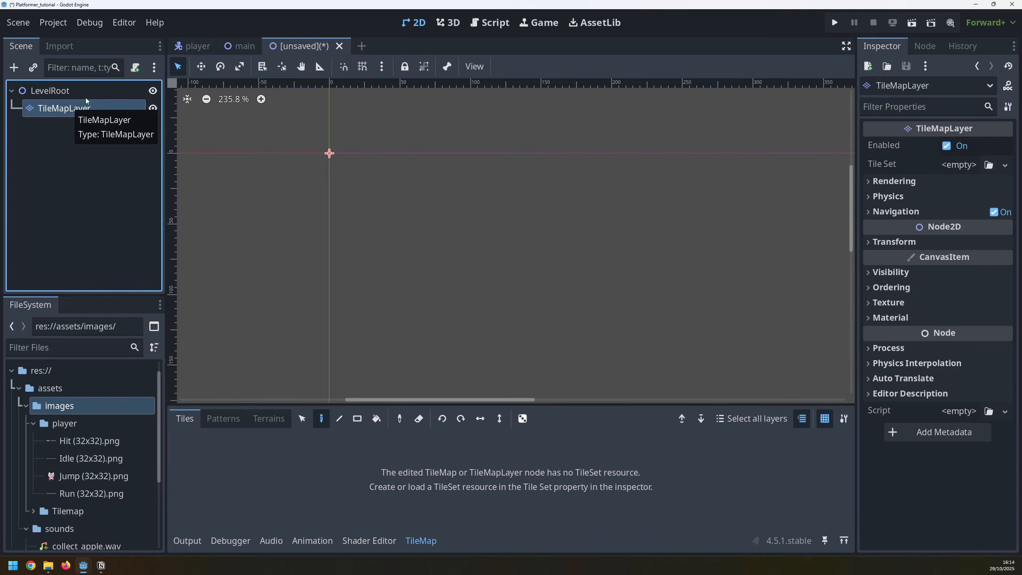
pyautogui.click(958, 165)
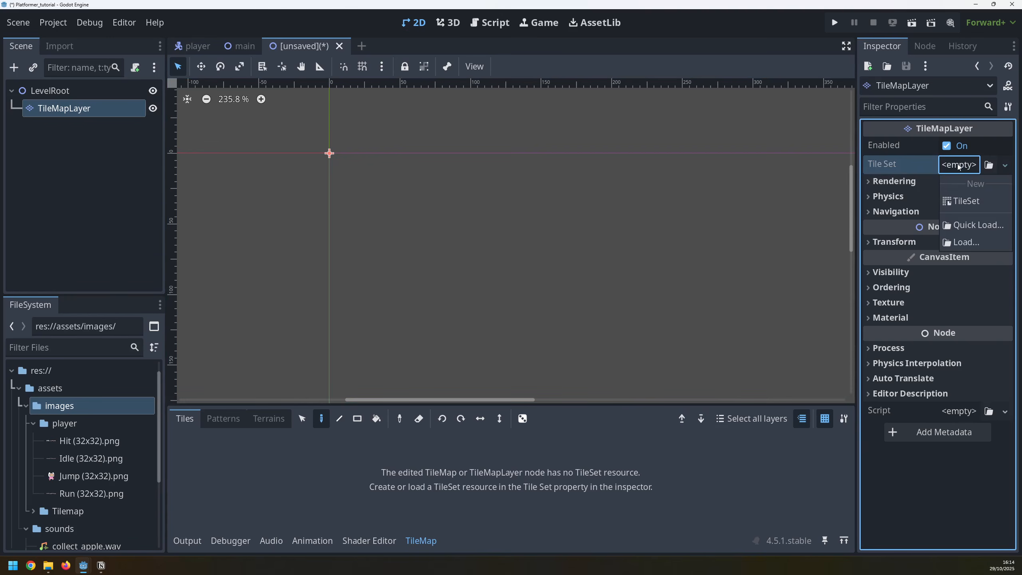
pyautogui.click(964, 201)
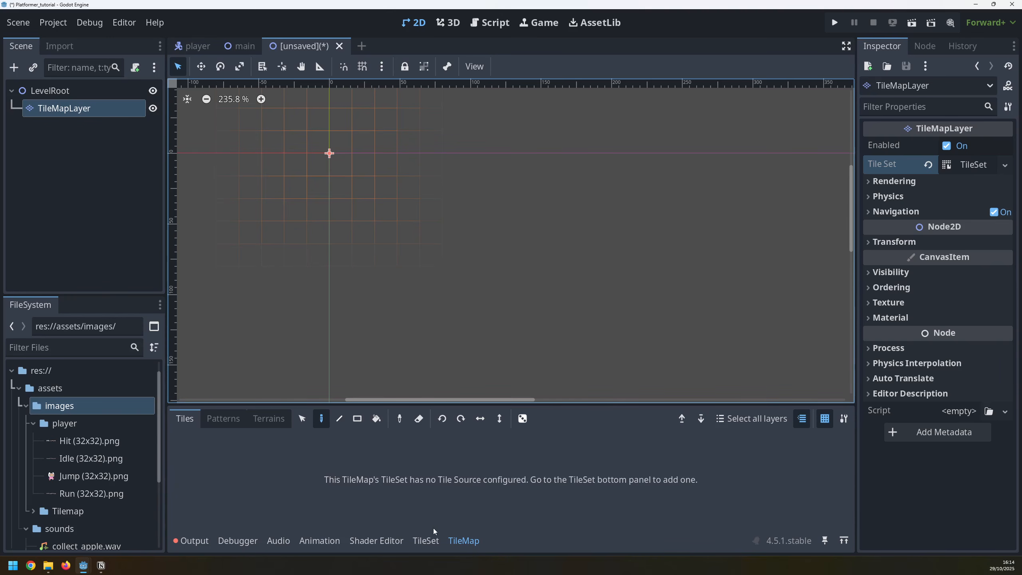
# Step: Add Terrain (16x16).png from the Tilemap folder as an atlas source of the TileSet, with automatic tile creation, and inspect its tiles
pyautogui.click(428, 541)
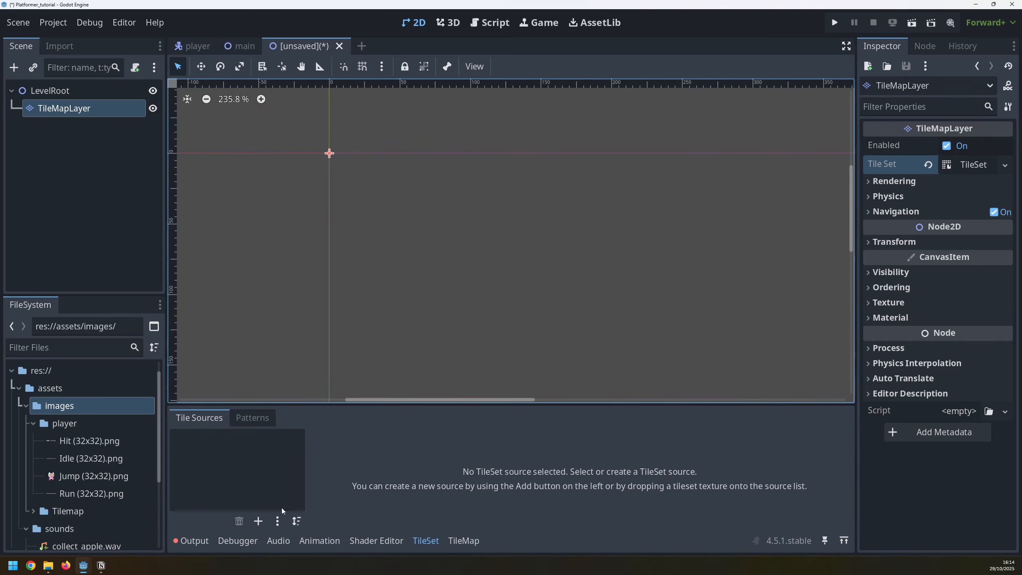
pyautogui.click(255, 522)
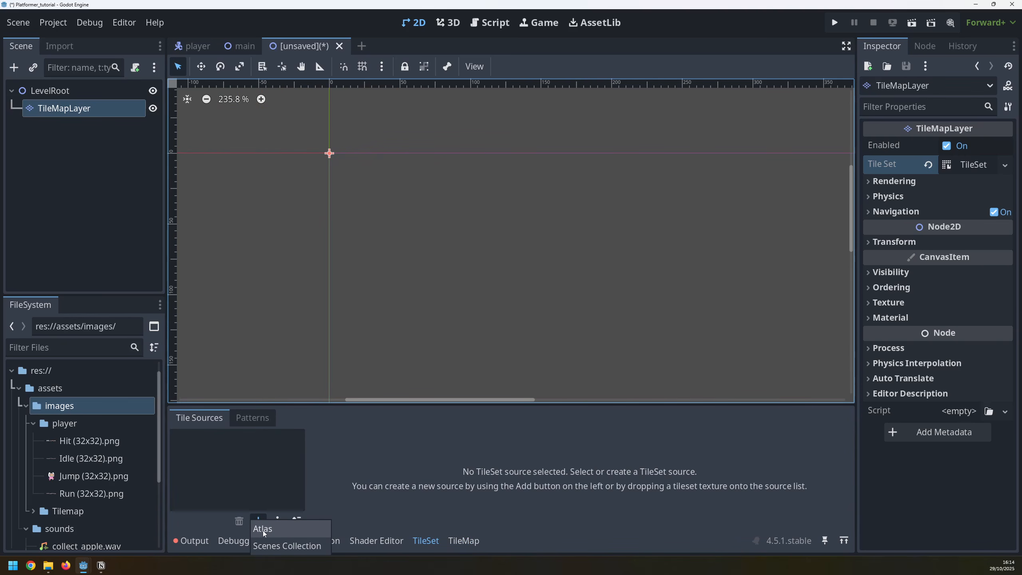
pyautogui.click(272, 531)
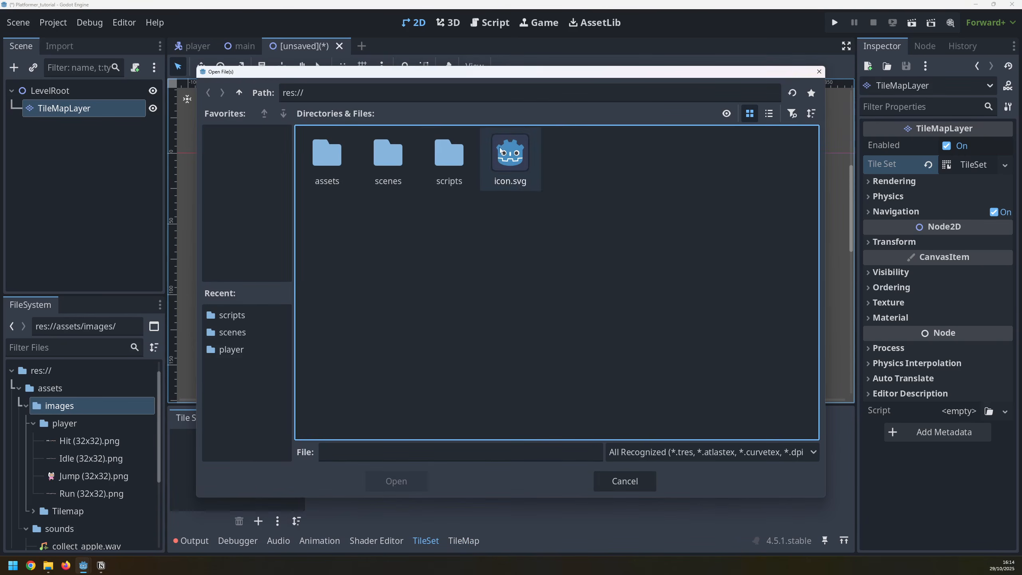
pyautogui.doubleClick(329, 150)
pyautogui.doubleClick(328, 155)
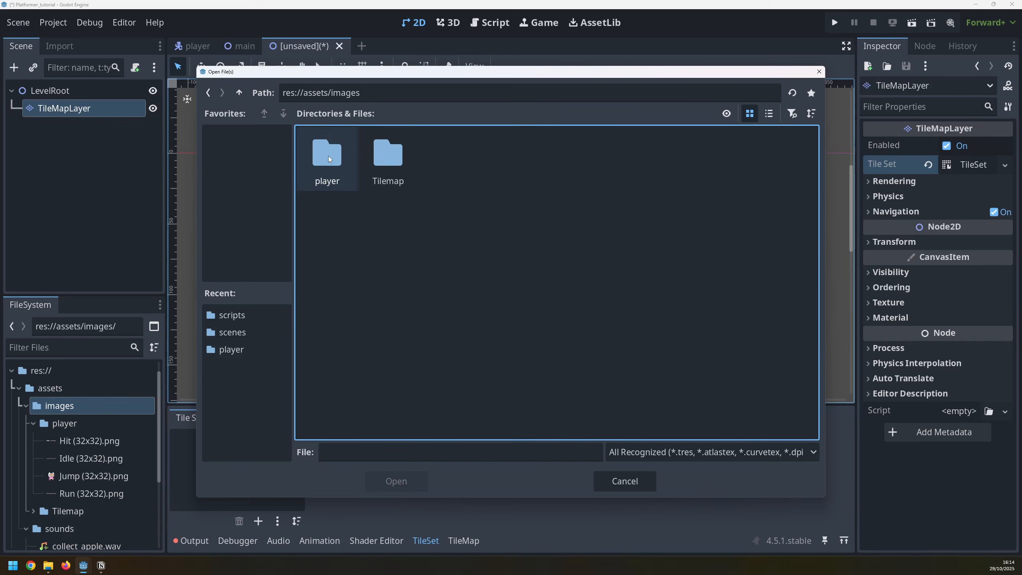
pyautogui.doubleClick(389, 155)
pyautogui.doubleClick(327, 159)
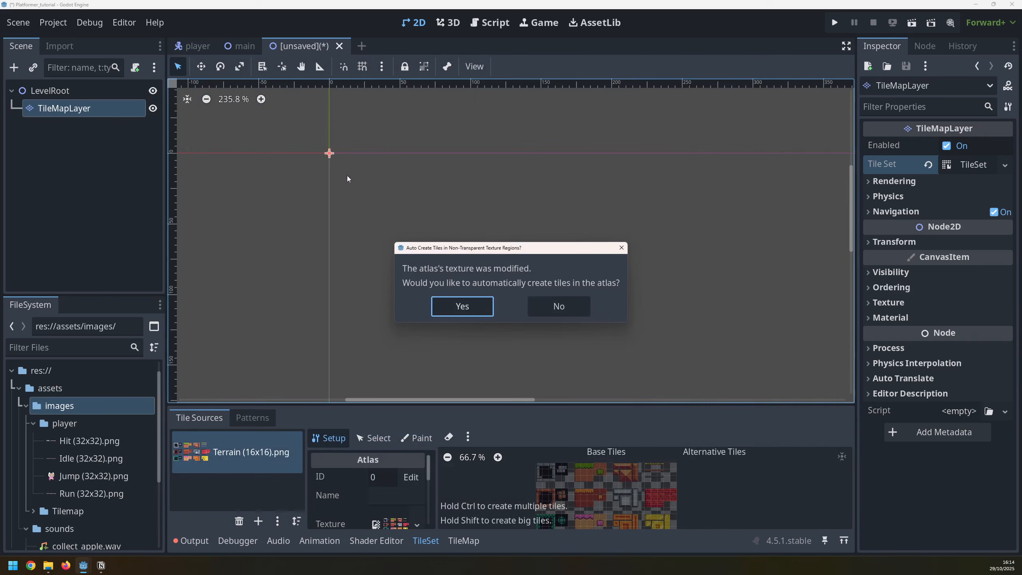
pyautogui.click(462, 306)
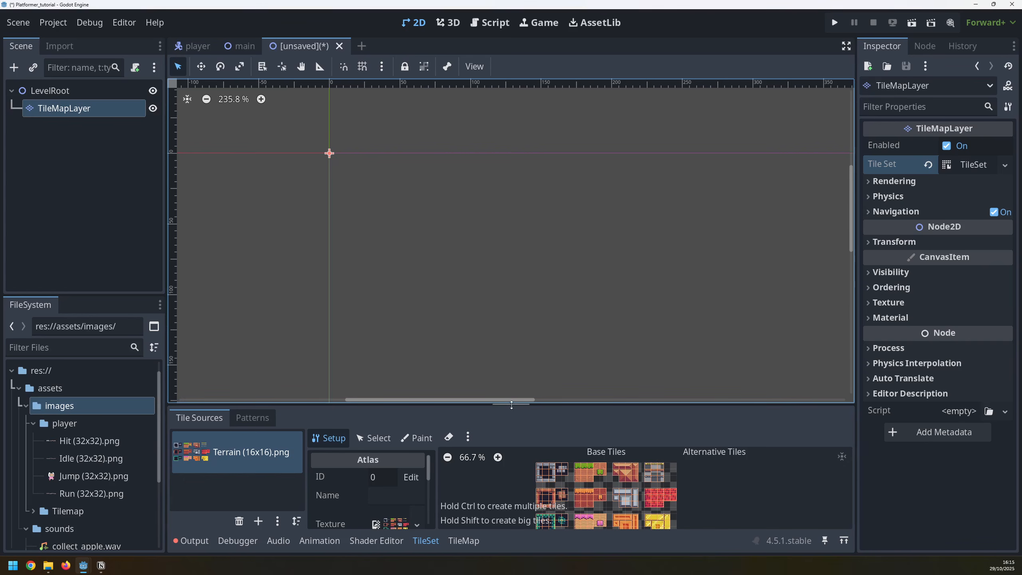
pyautogui.scroll(8, 603, 430)
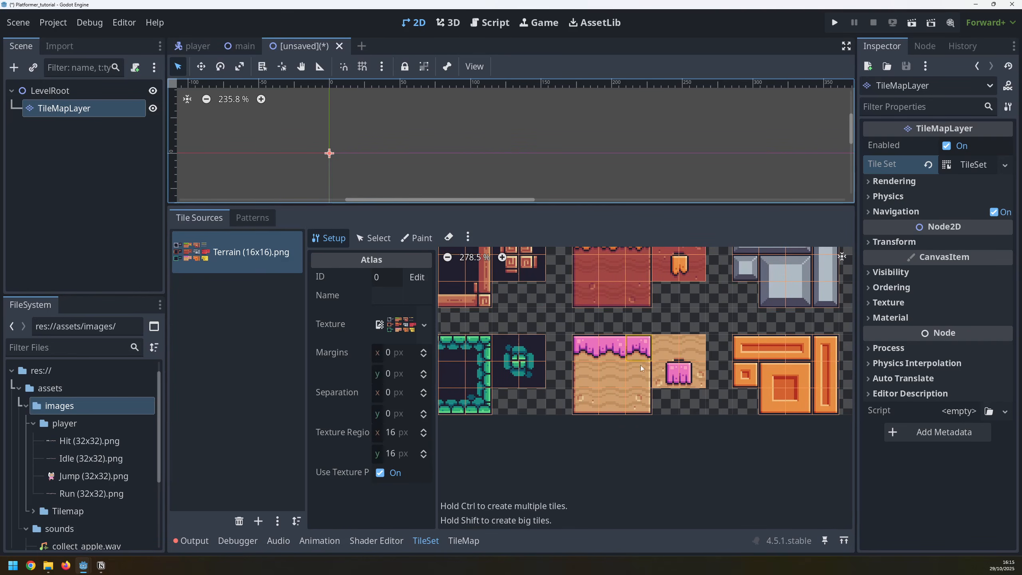
pyautogui.moveTo(689, 307); pyautogui.dragTo(637, 398, button='middle')
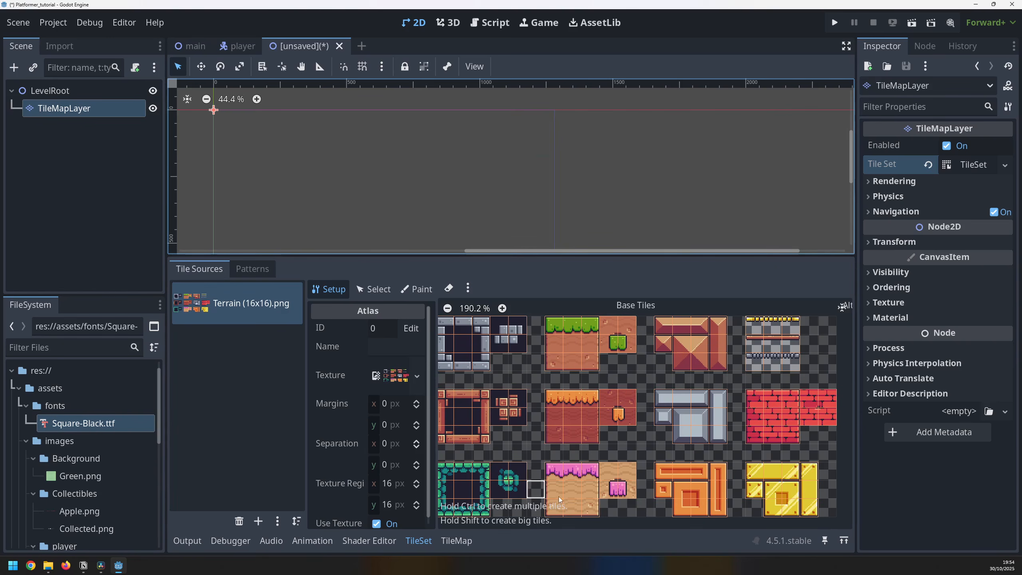
pyautogui.moveTo(559, 496); pyautogui.dragTo(564, 466, button='middle')
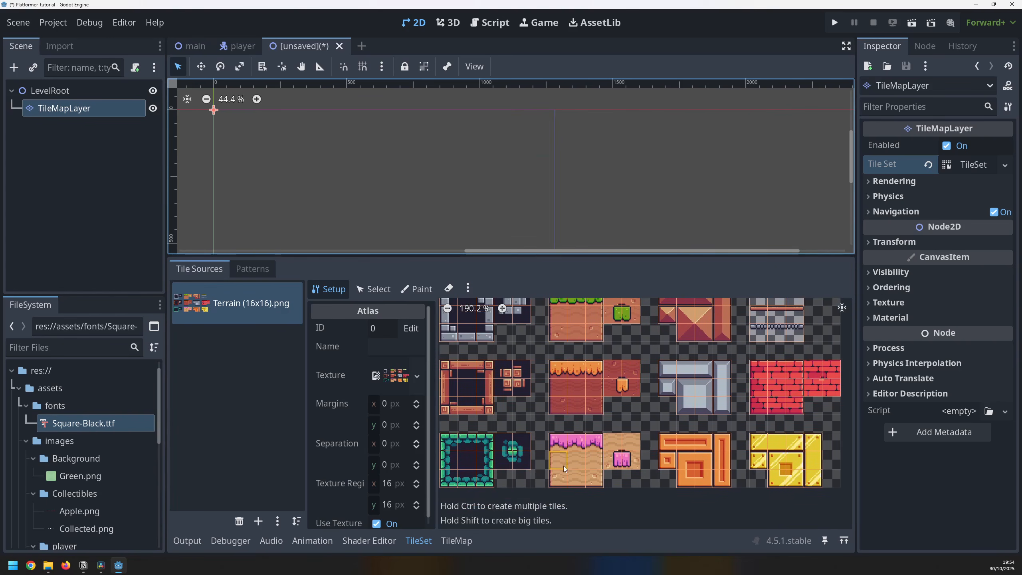
pyautogui.scroll(3, 564, 466)
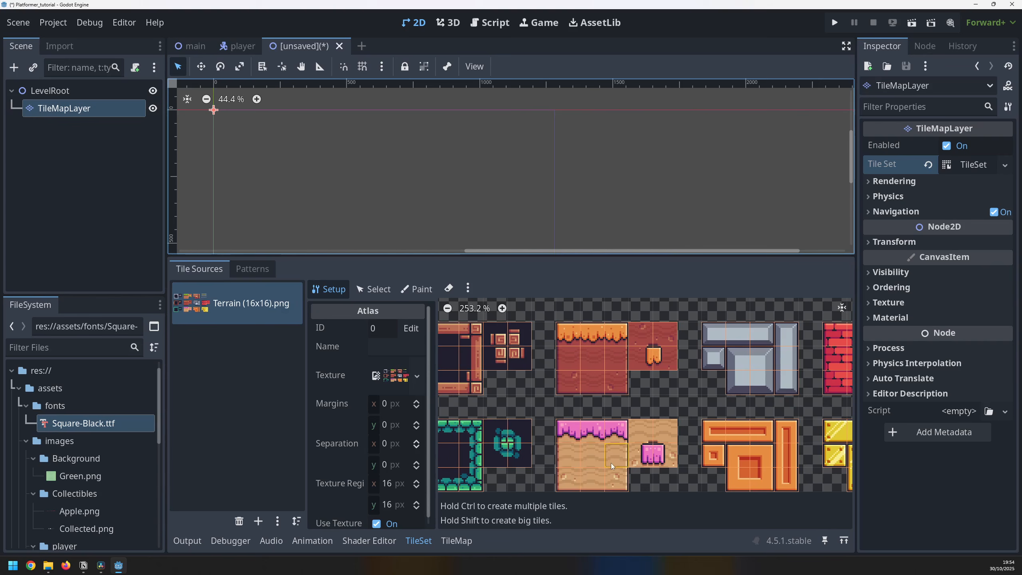
# Step: Paint a freehand trail of sand tiles on the TileMapLayer, starting at the scene origin and looping down and around
pyautogui.click(462, 543)
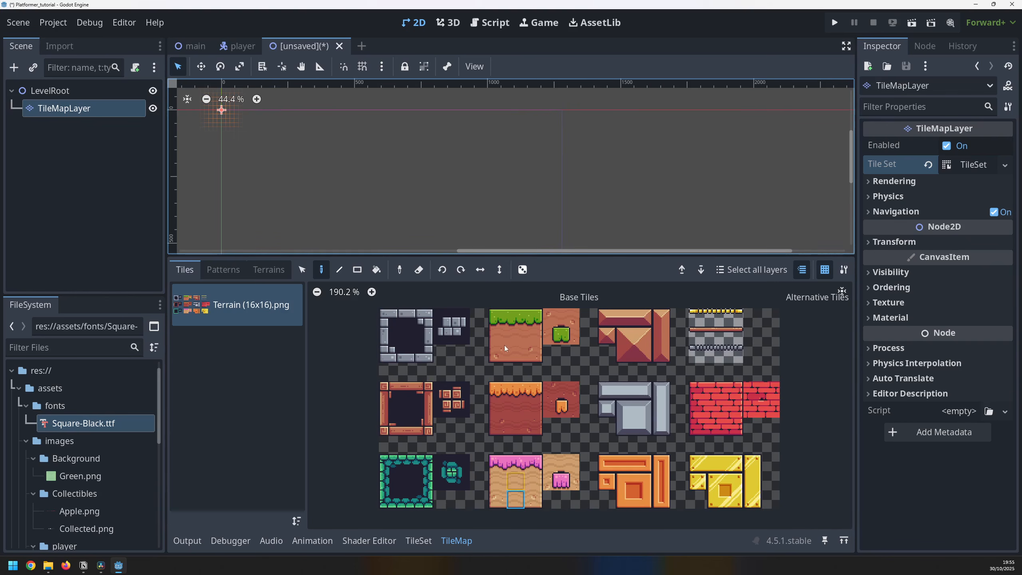
pyautogui.moveTo(507, 256); pyautogui.dragTo(506, 405)
pyautogui.scroll(6, 268, 158)
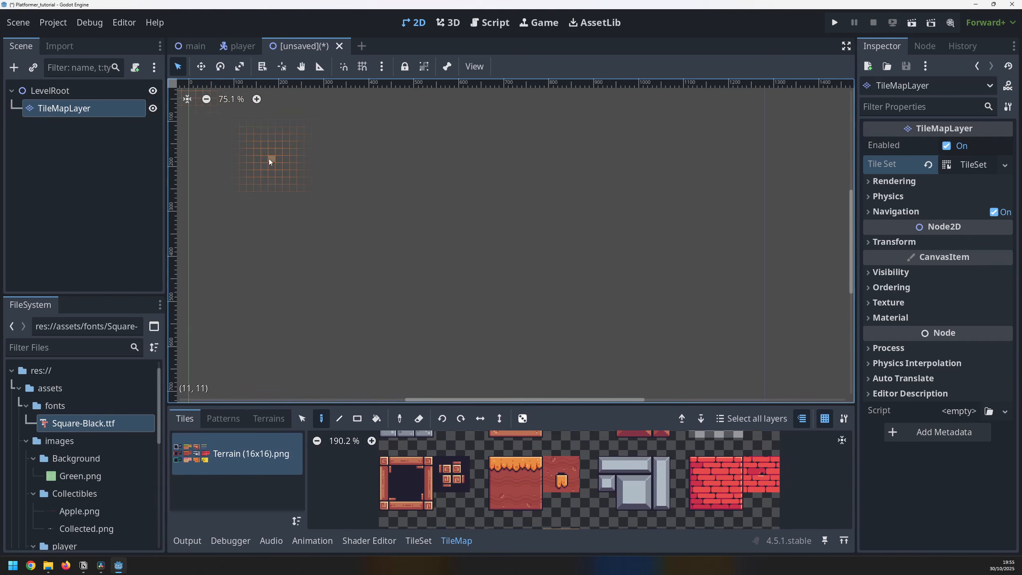
pyautogui.moveTo(324, 192); pyautogui.dragTo(386, 245, button='middle')
pyautogui.scroll(5, 362, 235)
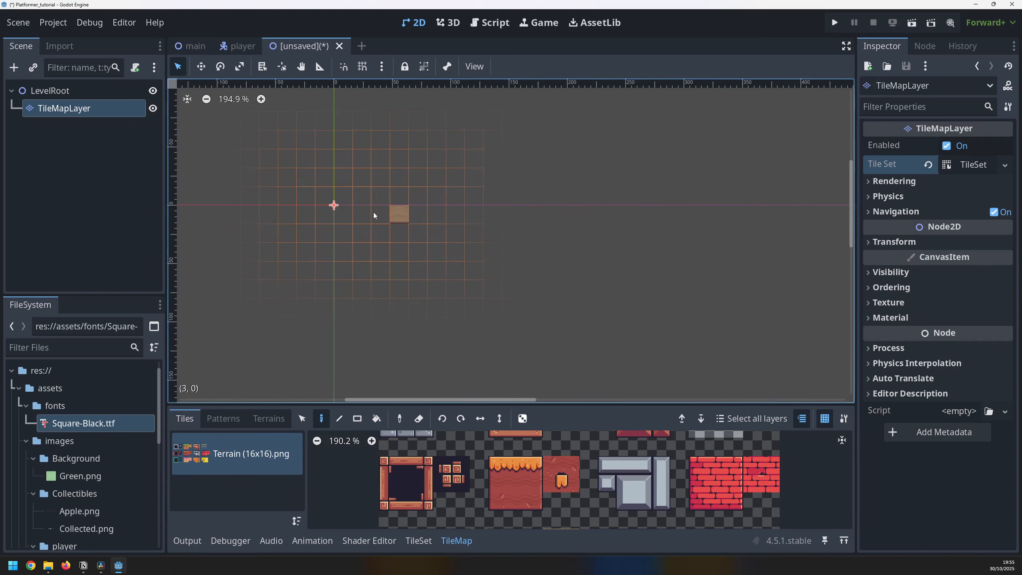
pyautogui.click(343, 216)
pyautogui.moveTo(342, 216)
pyautogui.mouseDown()
pyautogui.moveTo(542, 218)
pyautogui.moveTo(472, 318)
pyautogui.moveTo(585, 252)
pyautogui.moveTo(649, 291)
pyautogui.mouseUp()
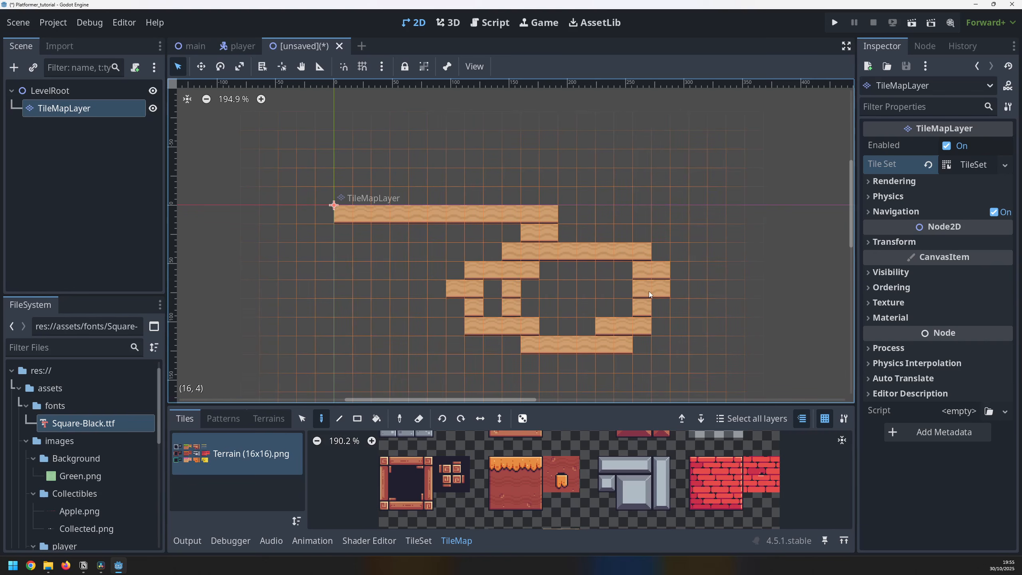
# Step: Draw a vertical line of 7 sand tiles below the origin tile and a filled rectangle of 13 by 9 tiles over the freehand trail
pyautogui.click(340, 423)
pyautogui.moveTo(342, 224); pyautogui.dragTo(340, 344)
pyautogui.click(361, 420)
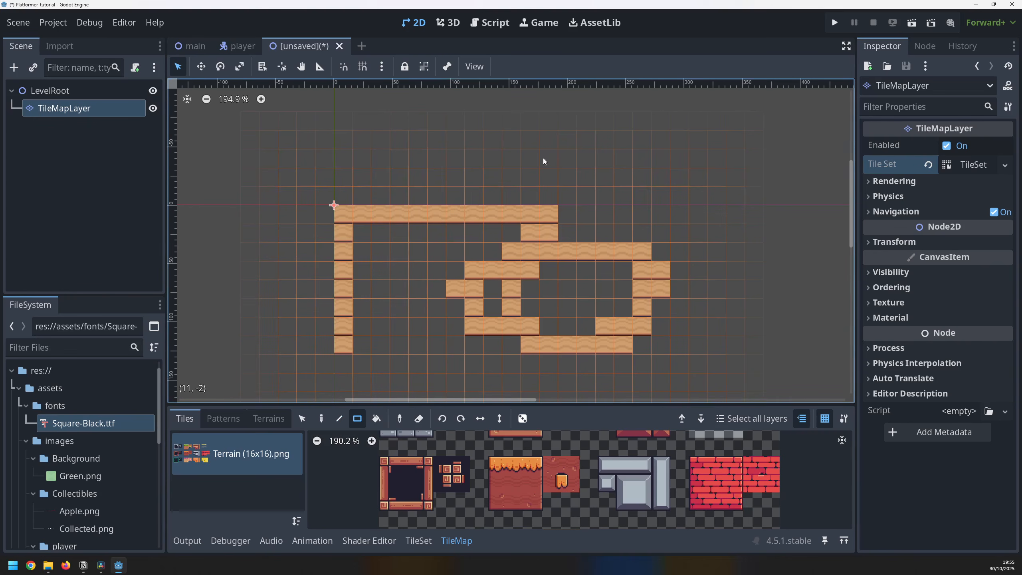
pyautogui.moveTo(546, 137); pyautogui.dragTo(771, 290)
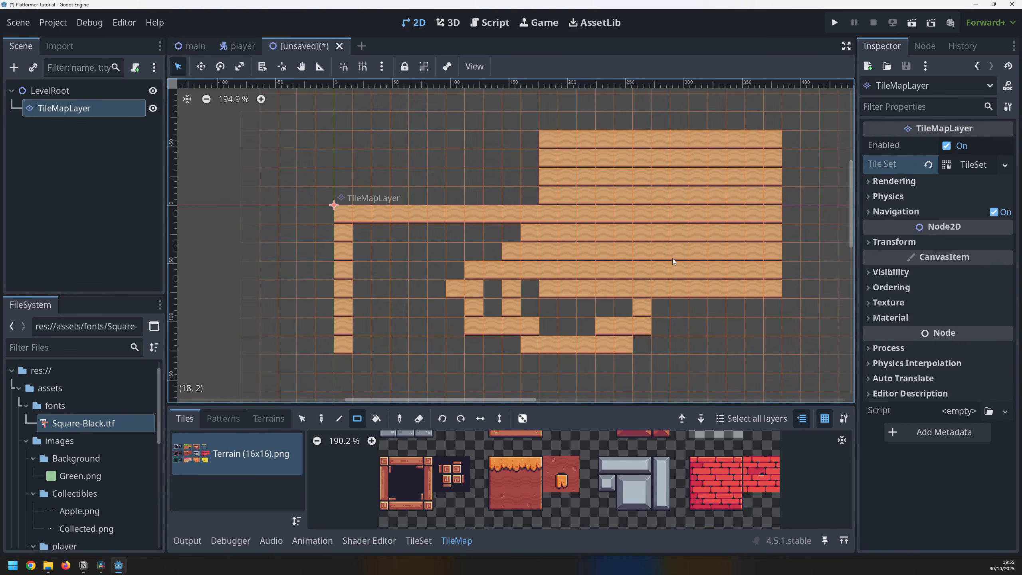
# Step: Bucket-fill the enclosed gap beneath the rectangle with sand tiles and erase all painted tiles with one rectangular selection
pyautogui.click(376, 418)
pyautogui.click(580, 316)
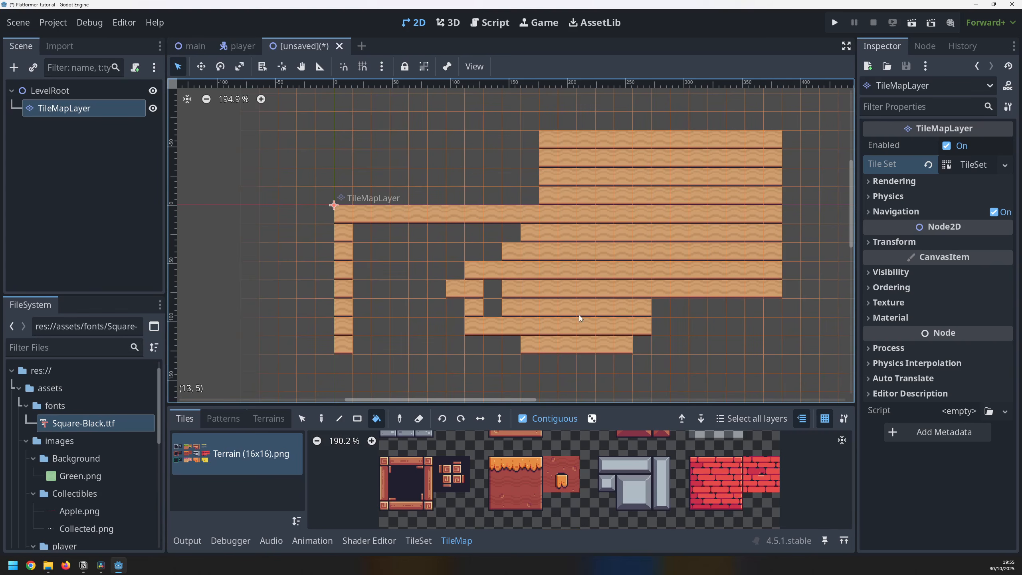
pyautogui.click(358, 419)
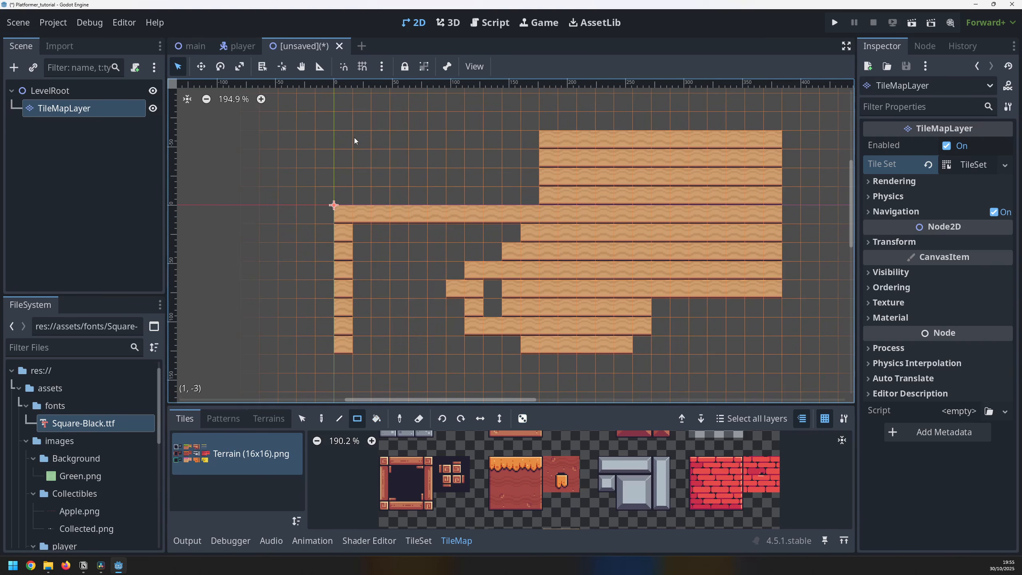
pyautogui.moveTo(327, 117)
pyautogui.mouseDown(button='right')
pyautogui.moveTo(638, 305)
pyautogui.moveTo(792, 374)
pyautogui.mouseUp(button='right')
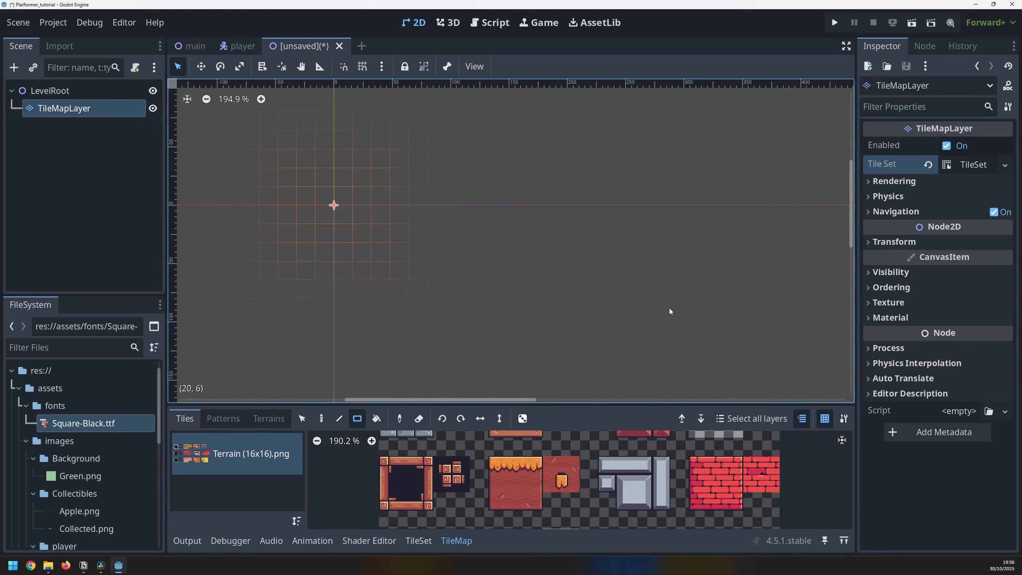
# Step: Paint a horizontal row of 15 sand tiles from the scene origin and compare its size with the viewport outline
pyautogui.click(322, 418)
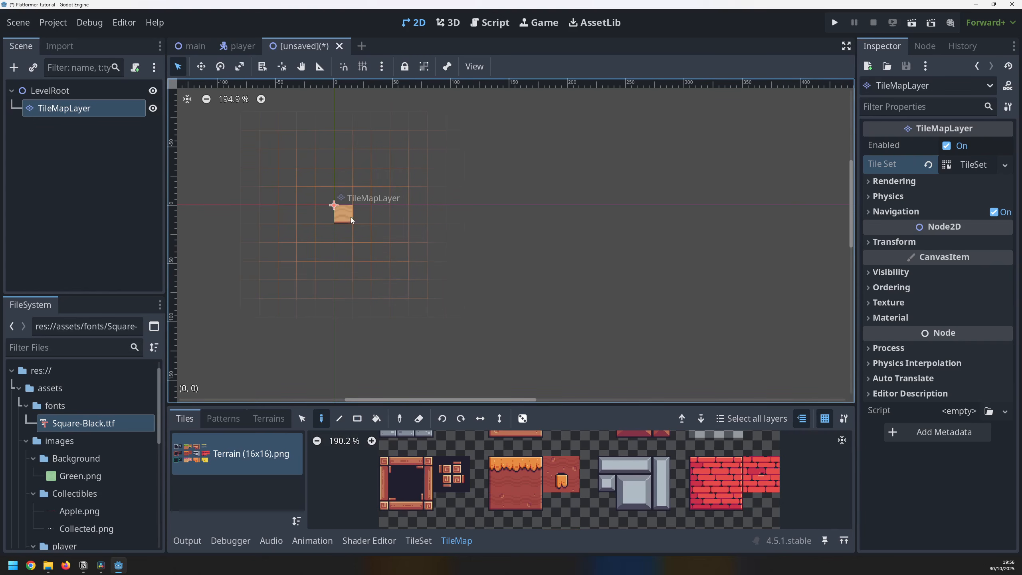
pyautogui.moveTo(350, 218); pyautogui.dragTo(604, 221)
pyautogui.scroll(-7, 303, 209)
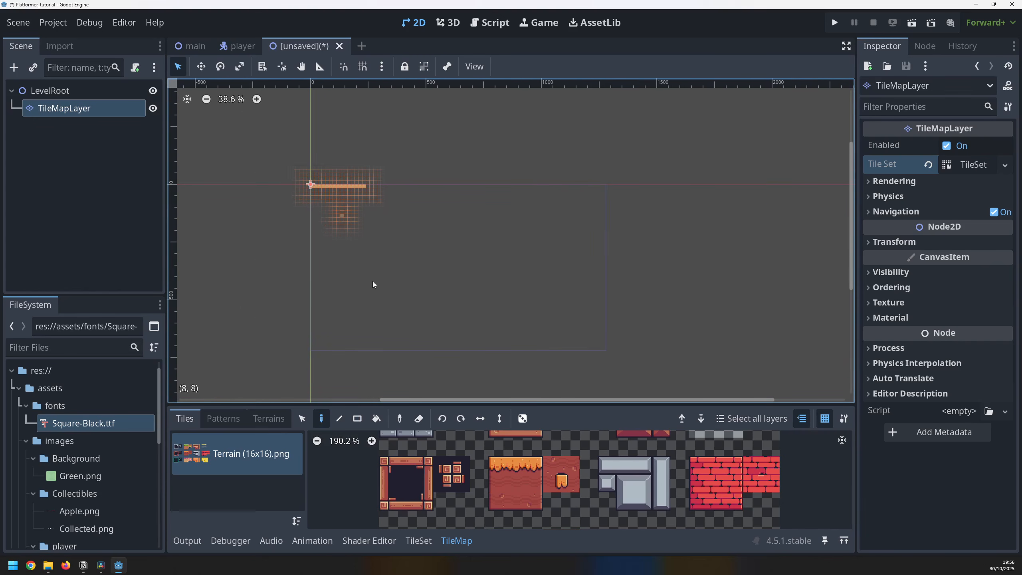
pyautogui.scroll(5, 640, 276)
pyautogui.scroll(1, 642, 276)
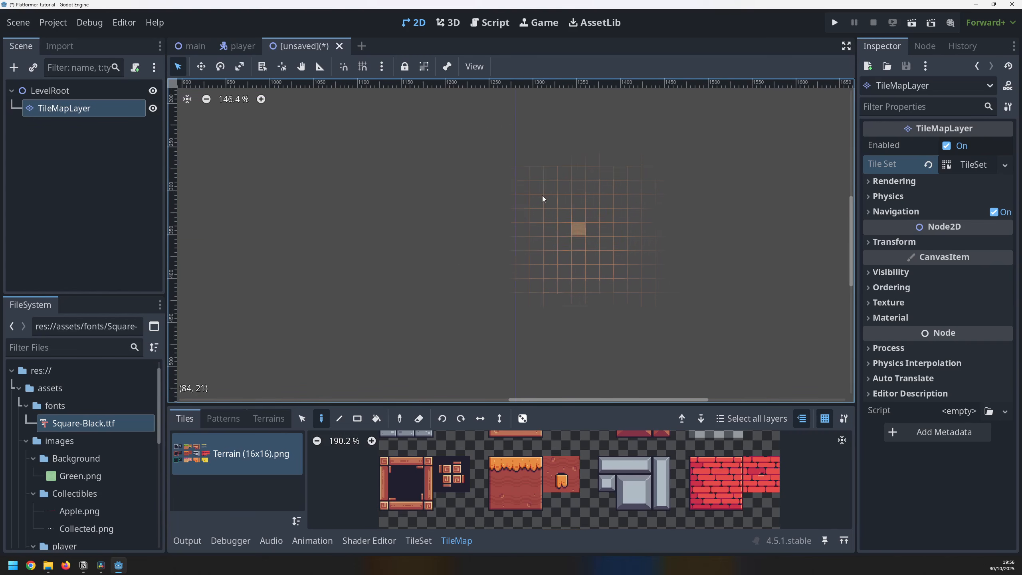
pyautogui.scroll(-5, 522, 236)
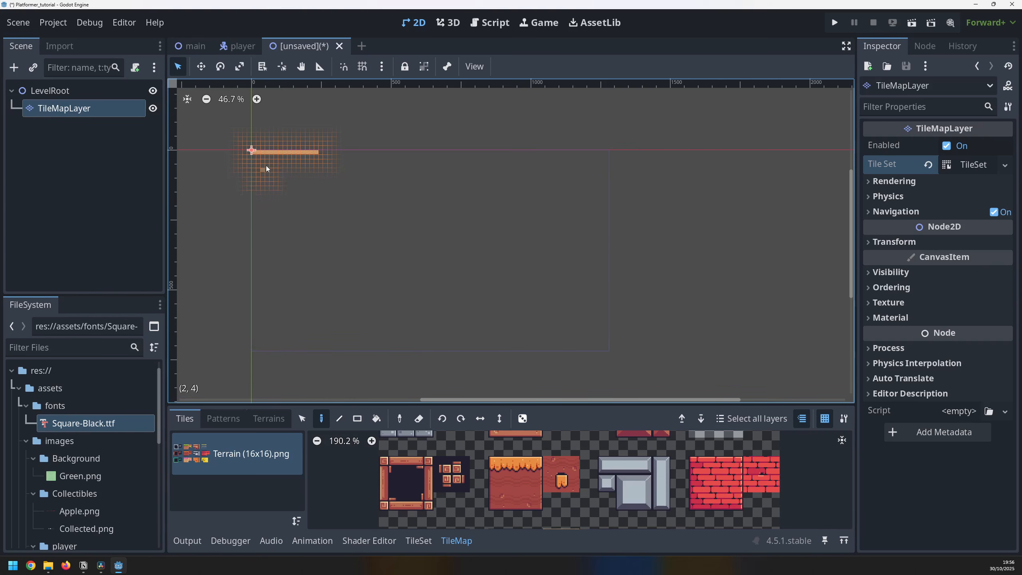
pyautogui.scroll(8, 254, 151)
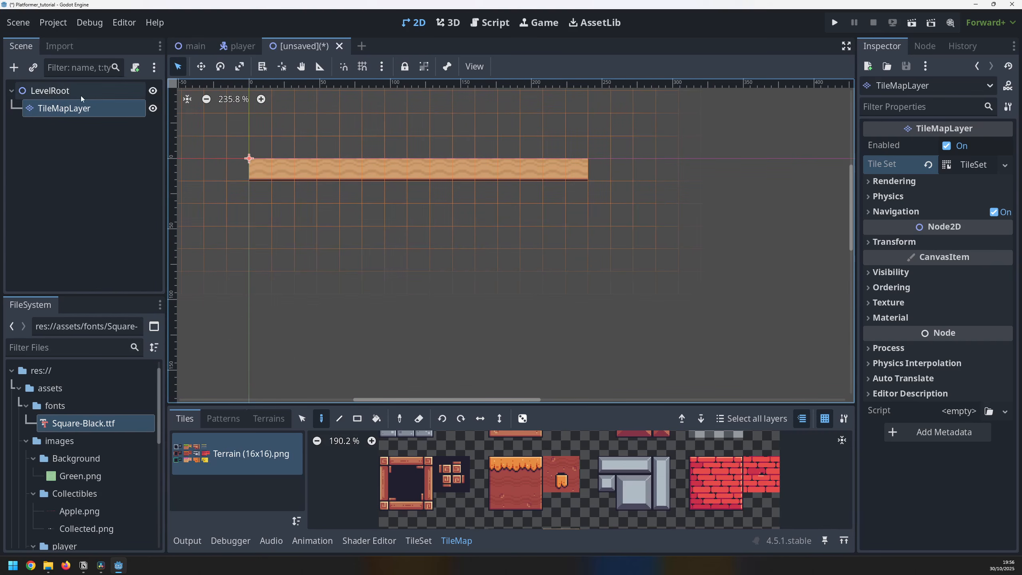
# Step: Set the LevelRoot node's scale to 3 on both axes and its texture filter to Nearest
pyautogui.click(66, 92)
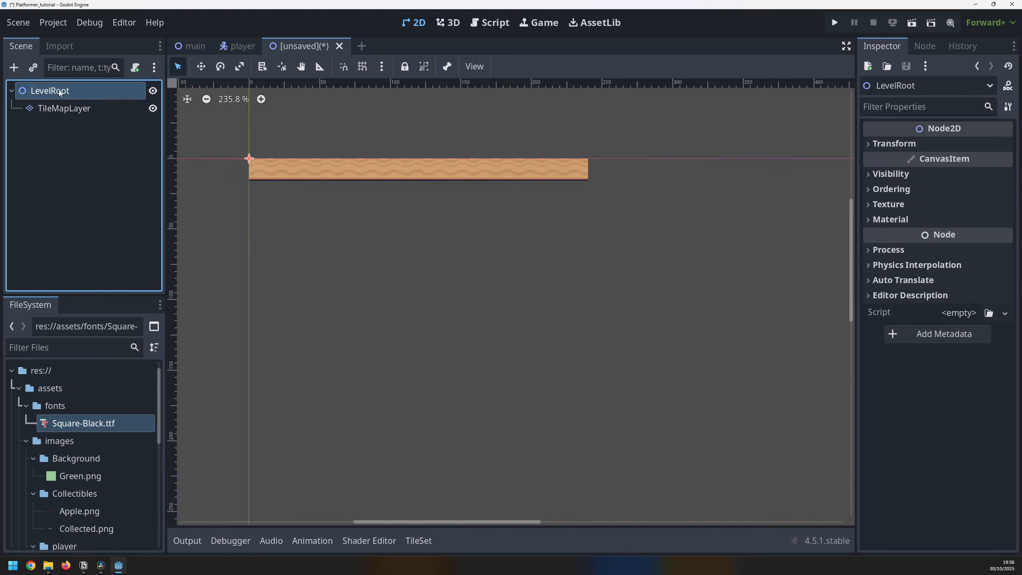
pyautogui.click(885, 144)
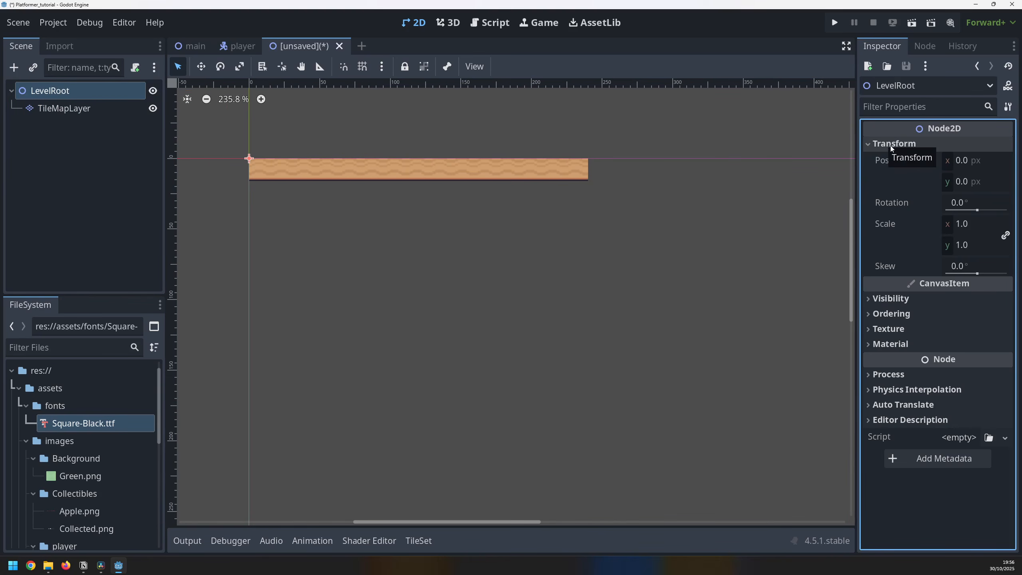
pyautogui.click(961, 224)
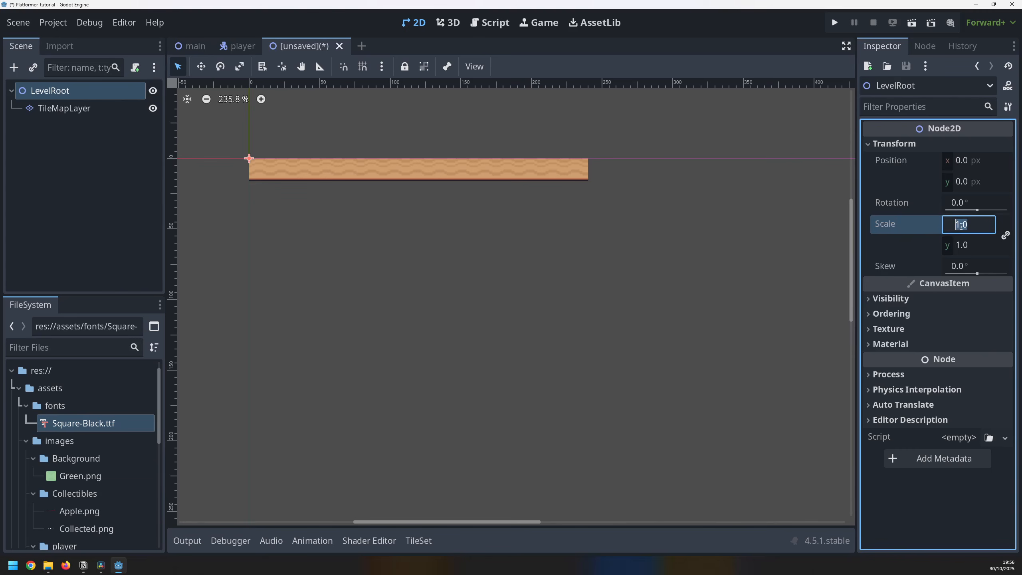
pyautogui.write('3')
pyautogui.press('Return')
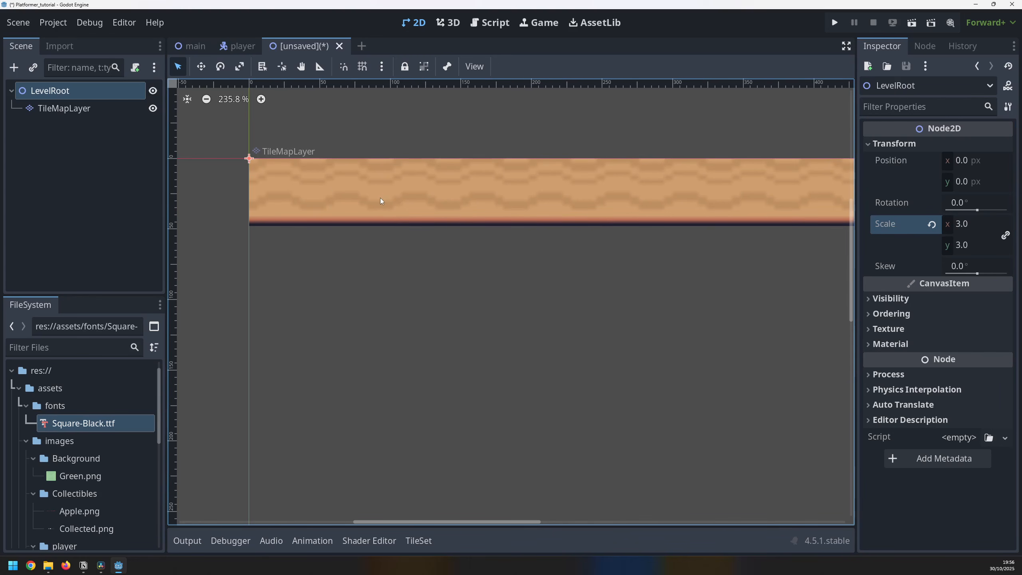
pyautogui.scroll(-7, 380, 198)
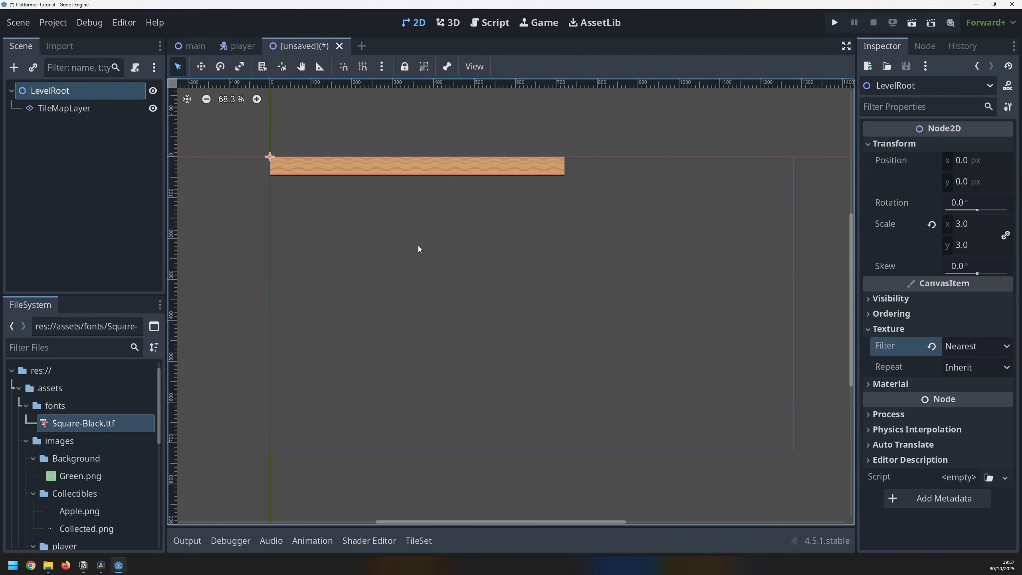
# Step: Extend the TileMapLayer's row of sand tiles to 26 tiles, towards the right edge of the viewport outline
pyautogui.scroll(-2, 423, 250)
pyautogui.click(492, 179)
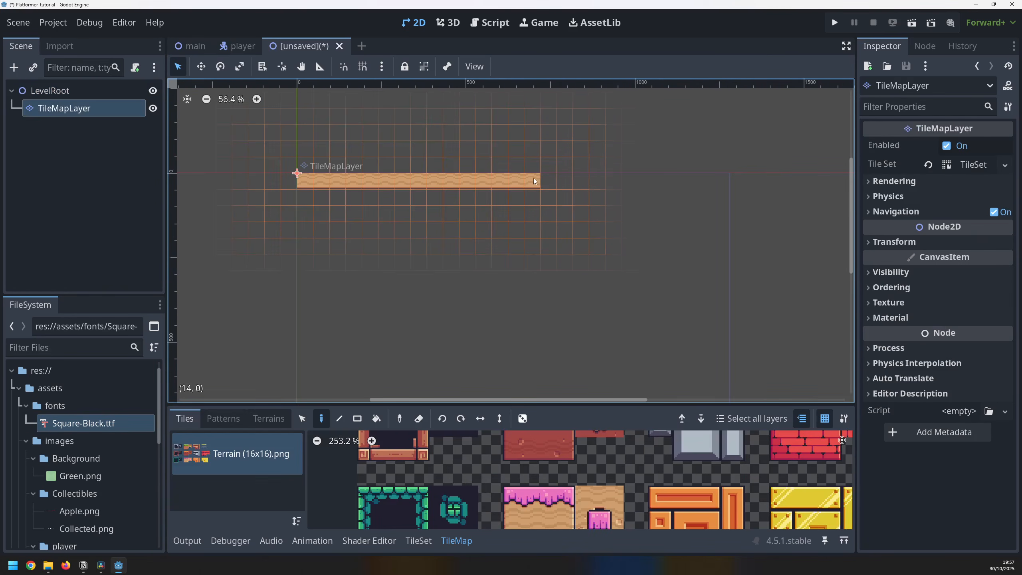
pyautogui.click(552, 179)
pyautogui.moveTo(580, 180); pyautogui.dragTo(714, 180)
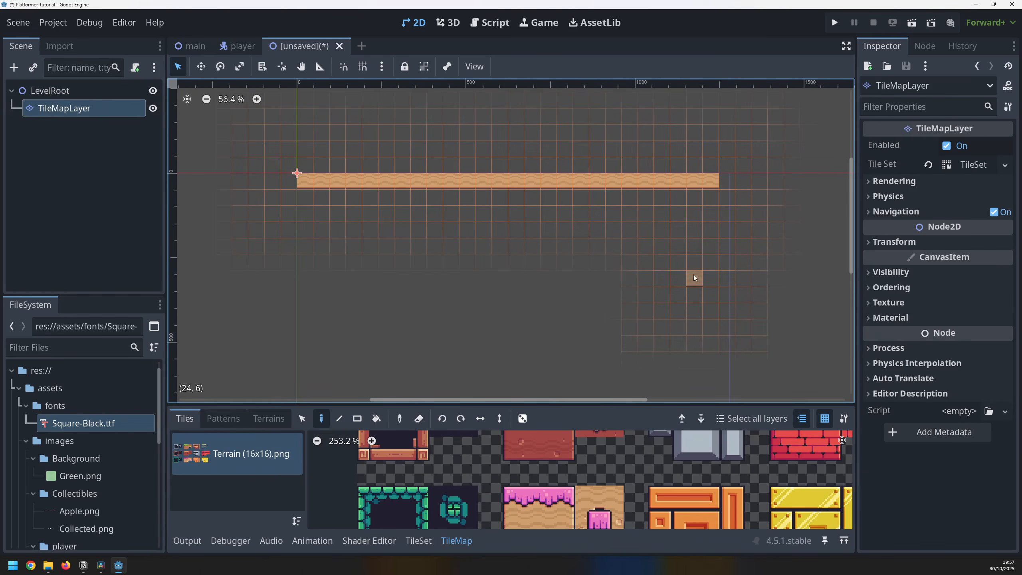
pyautogui.moveTo(693, 275); pyautogui.dragTo(672, 206, button='middle')
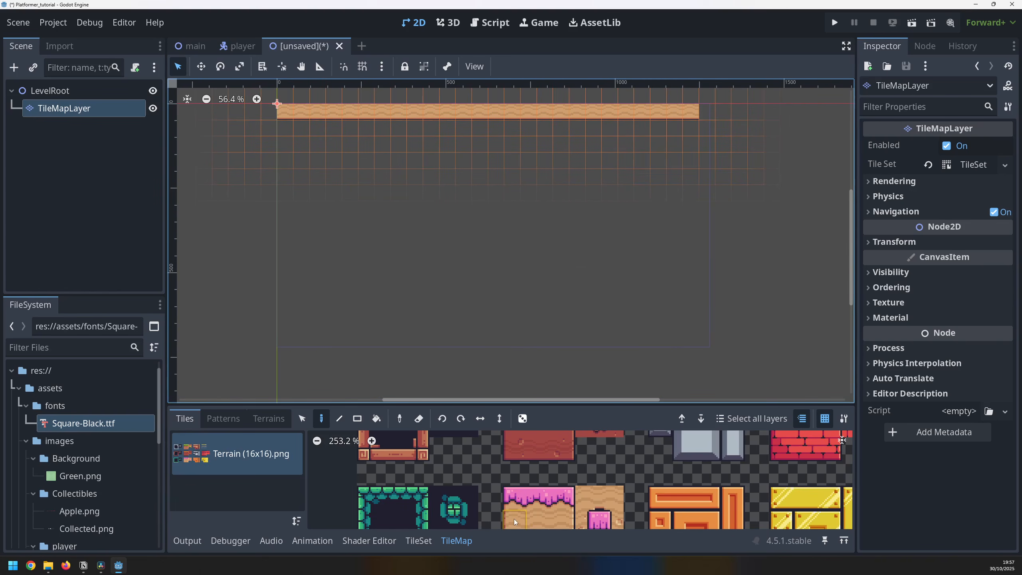
pyautogui.moveTo(287, 129)
pyautogui.mouseDown()
pyautogui.moveTo(291, 357)
pyautogui.moveTo(638, 350)
pyautogui.mouseUp()
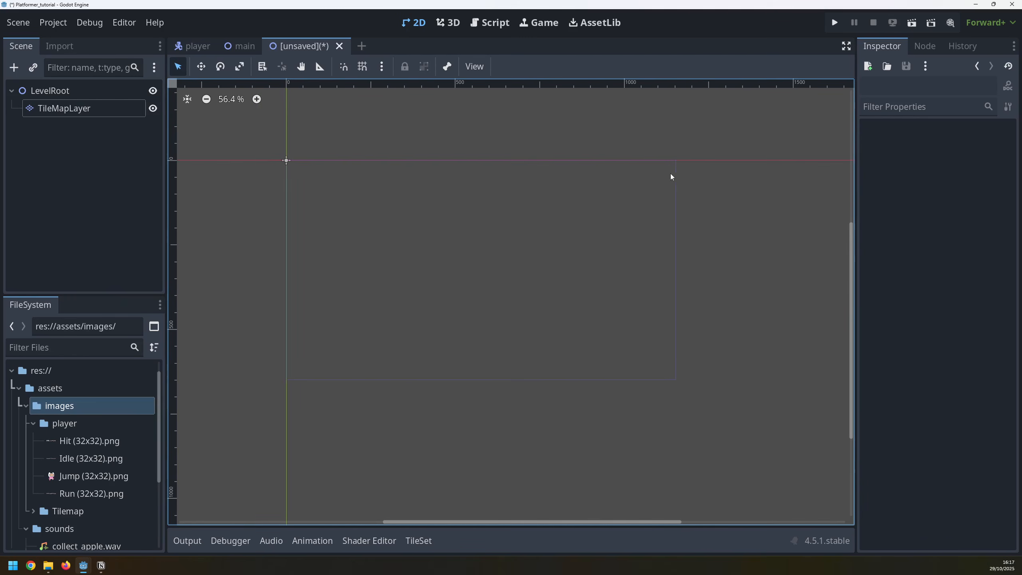
# Step: Set the project's display window to a viewport width of 1280 and a viewport height of 720
pyautogui.click(53, 22)
pyautogui.click(51, 37)
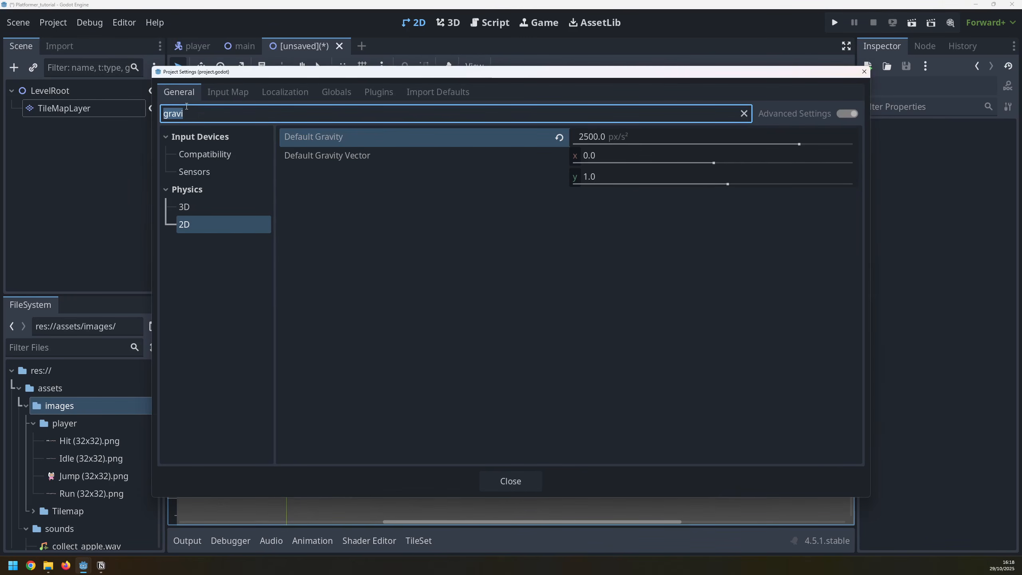
pyautogui.write('wi')
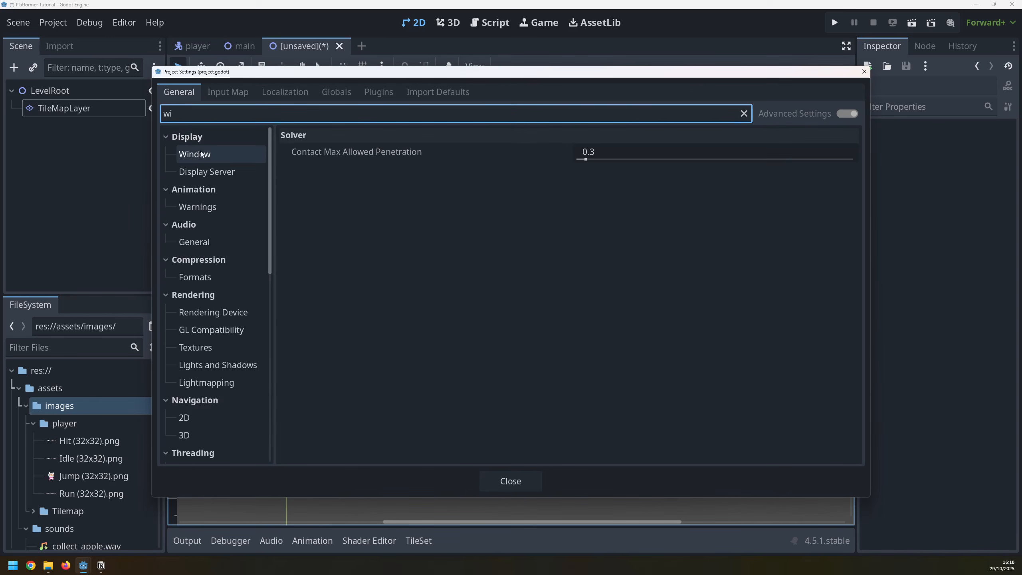
pyautogui.click(198, 154)
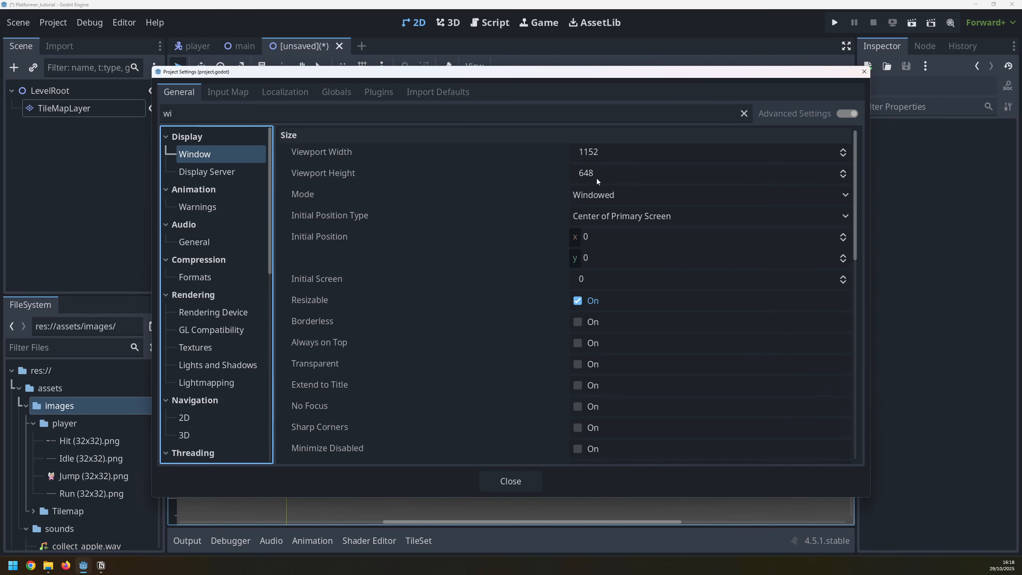
pyautogui.click(605, 149)
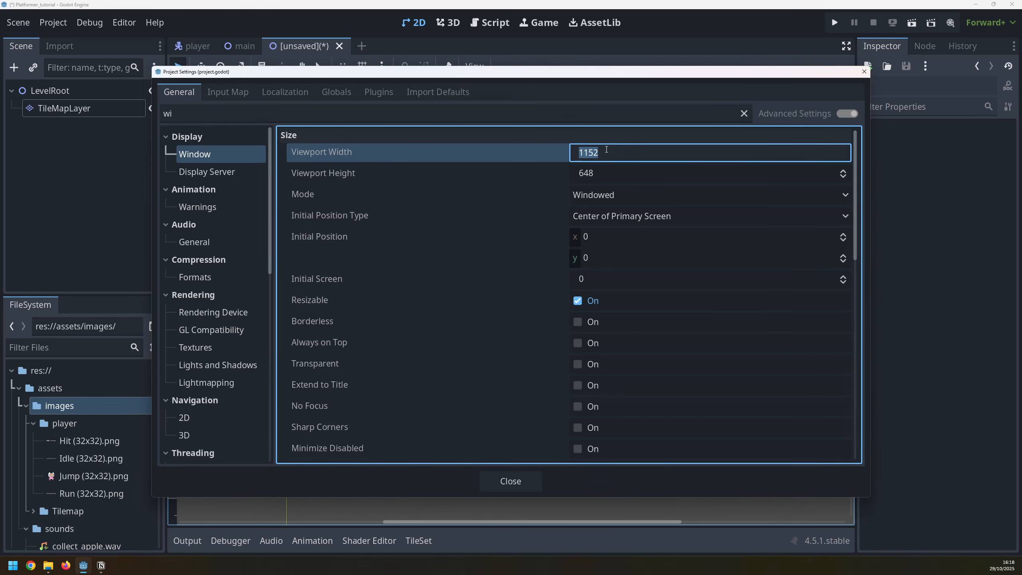
pyautogui.write('1280')
pyautogui.click(603, 173)
pyautogui.write('720')
pyautogui.press('Return')
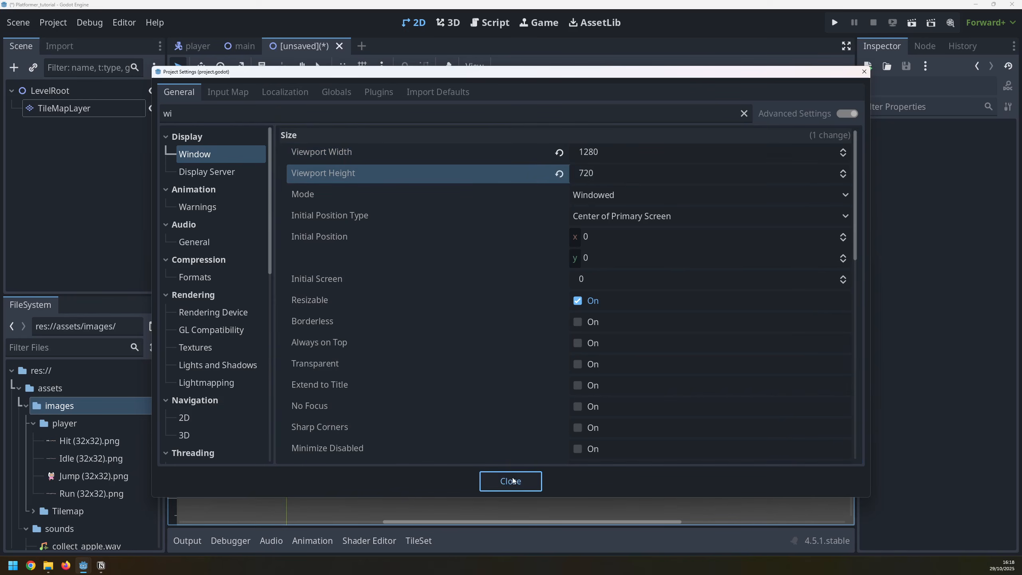
pyautogui.click(511, 482)
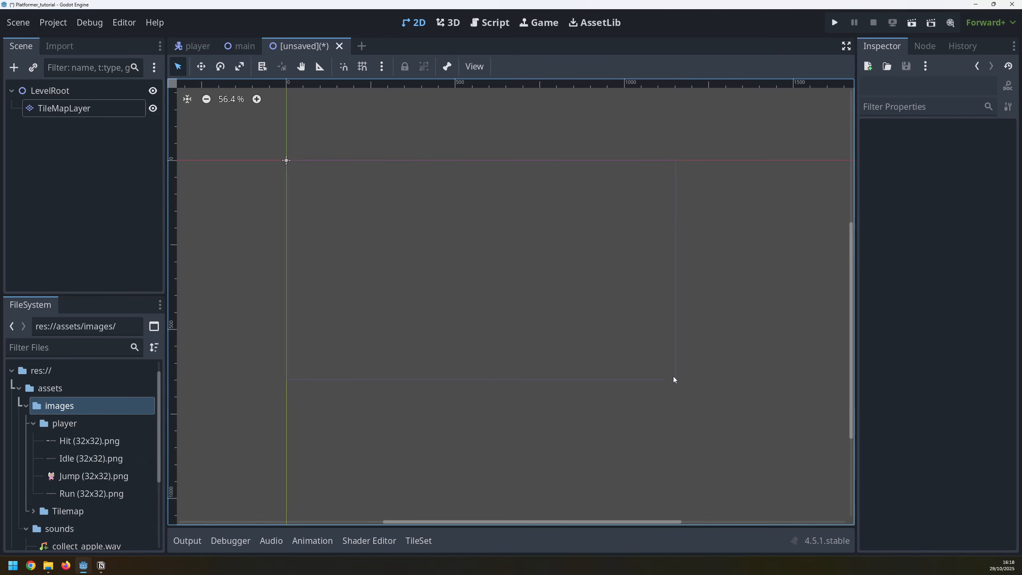
# Step: Paint three bottom-left-corner sand tiles on the TileMapLayer, from cell (0, 14) to cell (2, 14)
pyautogui.click(69, 109)
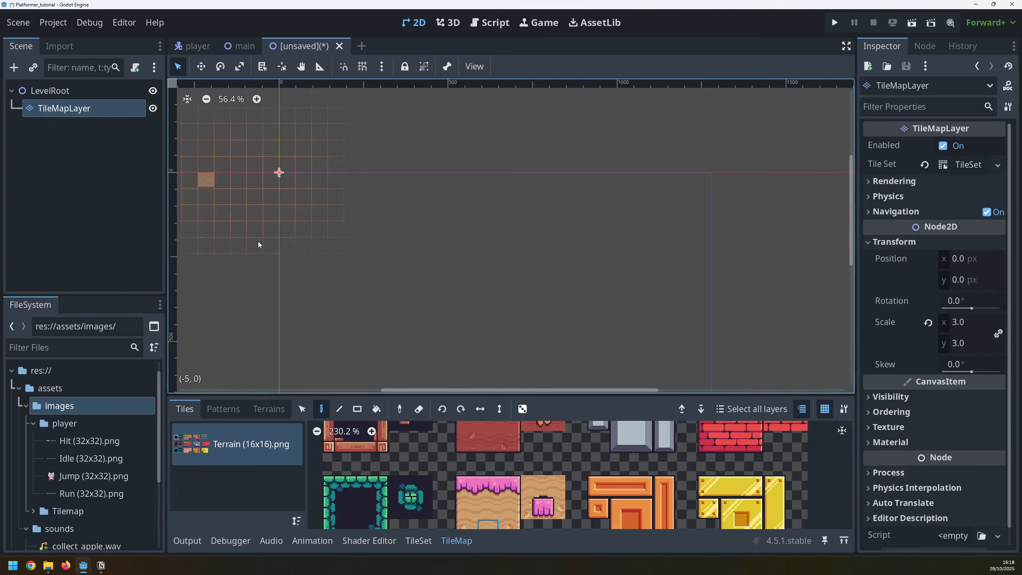
pyautogui.scroll(-1, 481, 496)
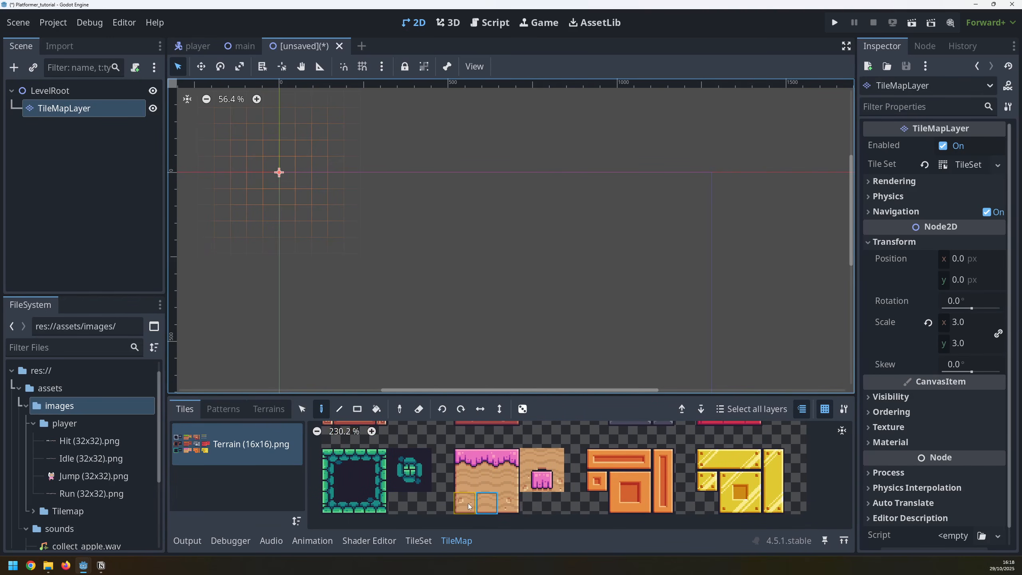
pyautogui.click(467, 504)
pyautogui.moveTo(401, 326); pyautogui.dragTo(395, 217, button='middle')
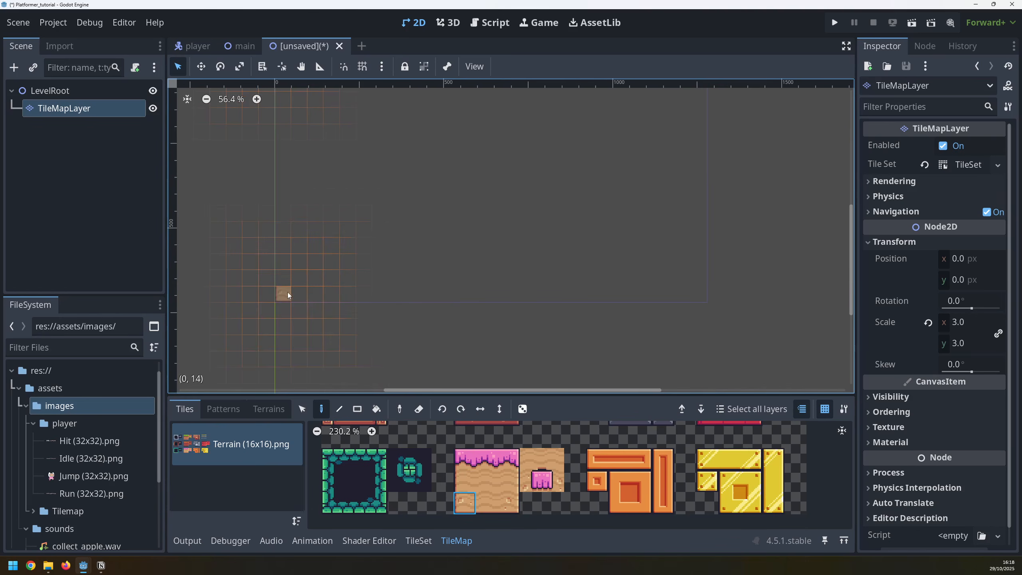
pyautogui.moveTo(285, 293); pyautogui.dragTo(316, 294)
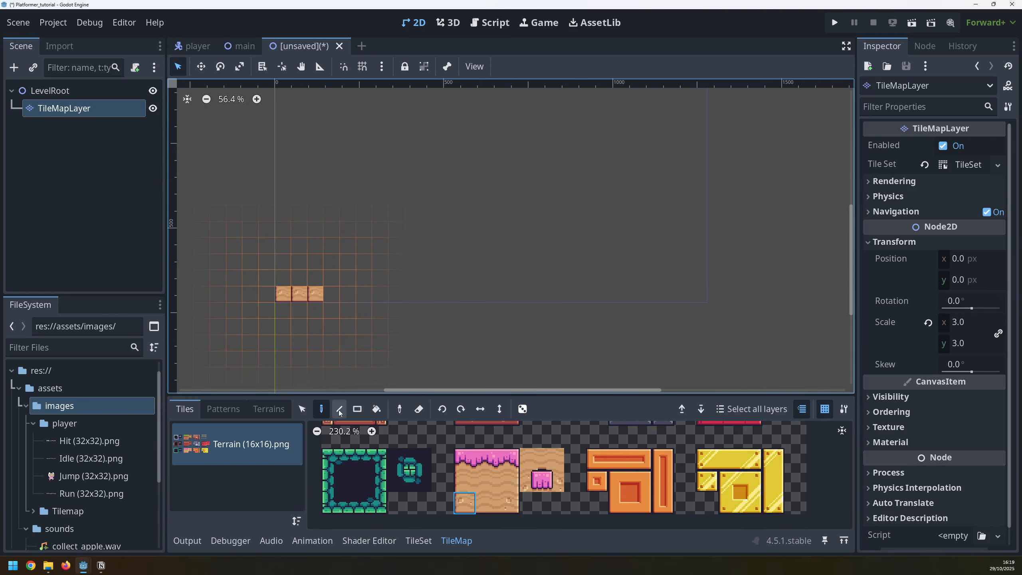
# Step: Draw the floor line of bottom-edge sand tiles from cell (1, 14) to (25, 14) and place the bottom-right corner tile at (26, 14)
pyautogui.click(487, 503)
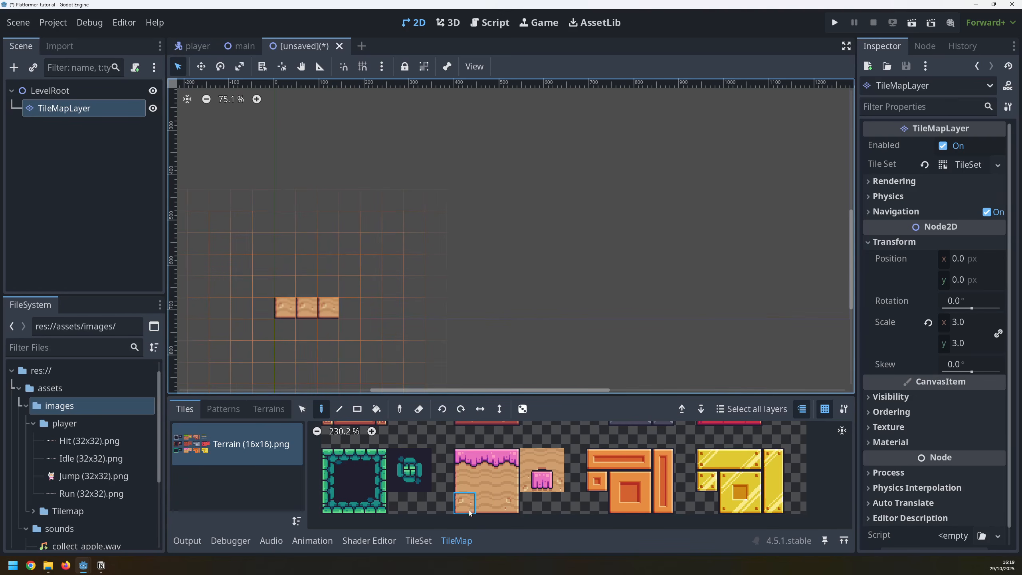
pyautogui.click(485, 506)
pyautogui.click(339, 408)
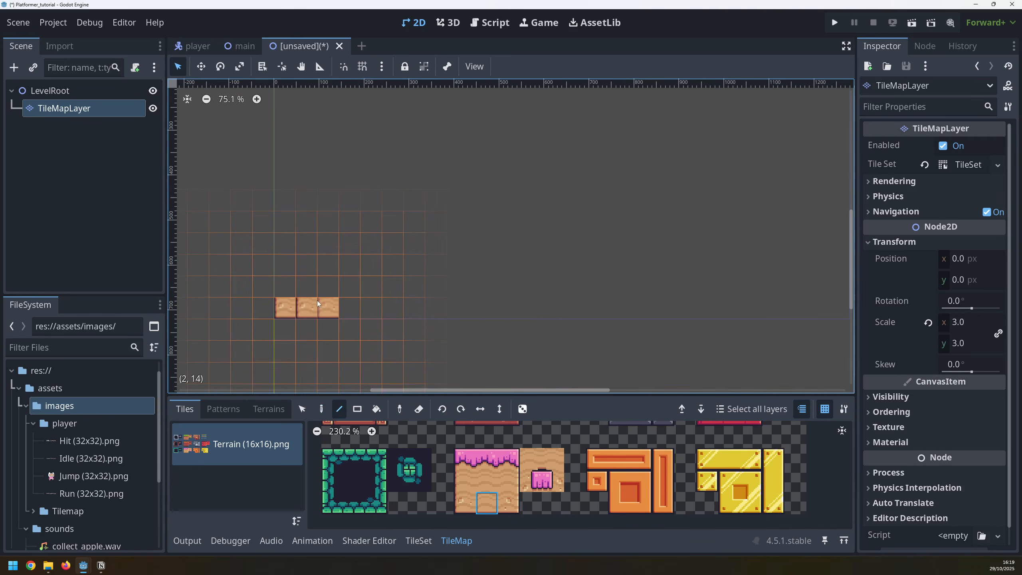
pyautogui.moveTo(309, 305); pyautogui.dragTo(781, 305)
pyautogui.moveTo(587, 200); pyautogui.dragTo(309, 219, button='middle')
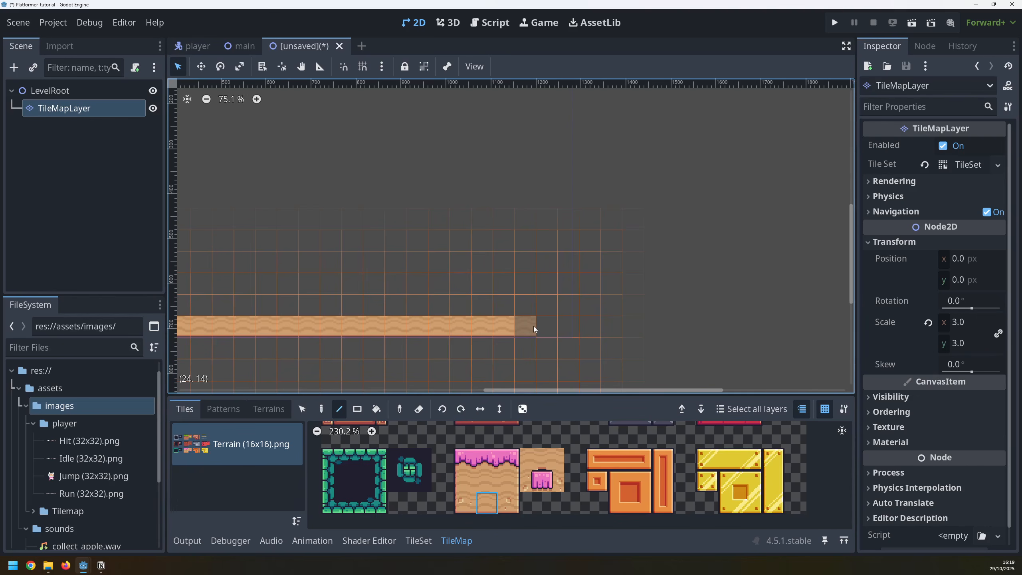
pyautogui.moveTo(534, 329); pyautogui.dragTo(540, 328)
pyautogui.click(565, 333)
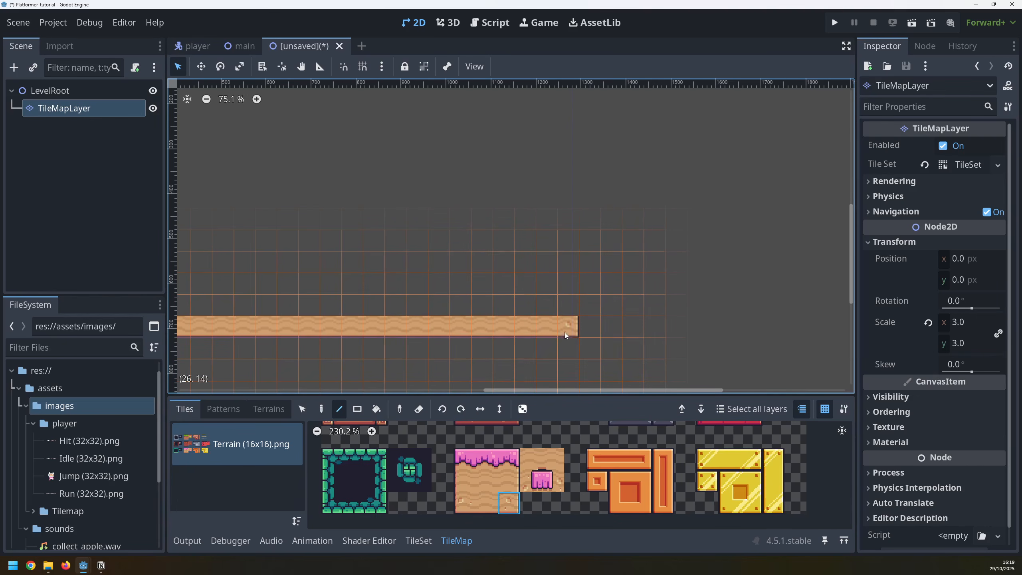
# Step: Draw the right wall of right-edge sand tiles in column 26 up to row 0, and the ceiling of centre tiles back to column 0
pyautogui.click(509, 475)
pyautogui.scroll(-2, 597, 230)
pyautogui.moveTo(600, 256); pyautogui.dragTo(616, 334, button='middle')
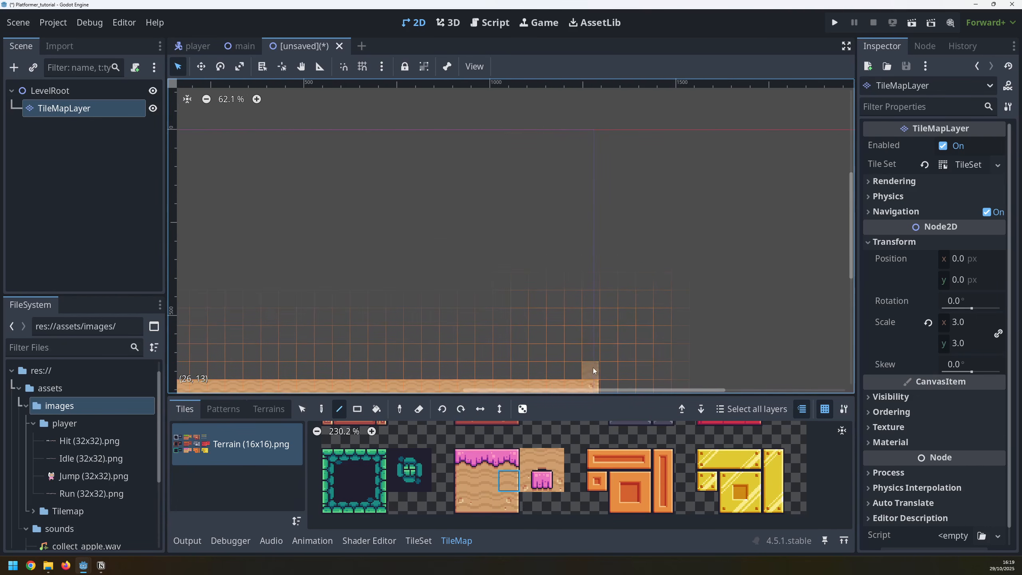
pyautogui.moveTo(593, 368); pyautogui.dragTo(591, 216)
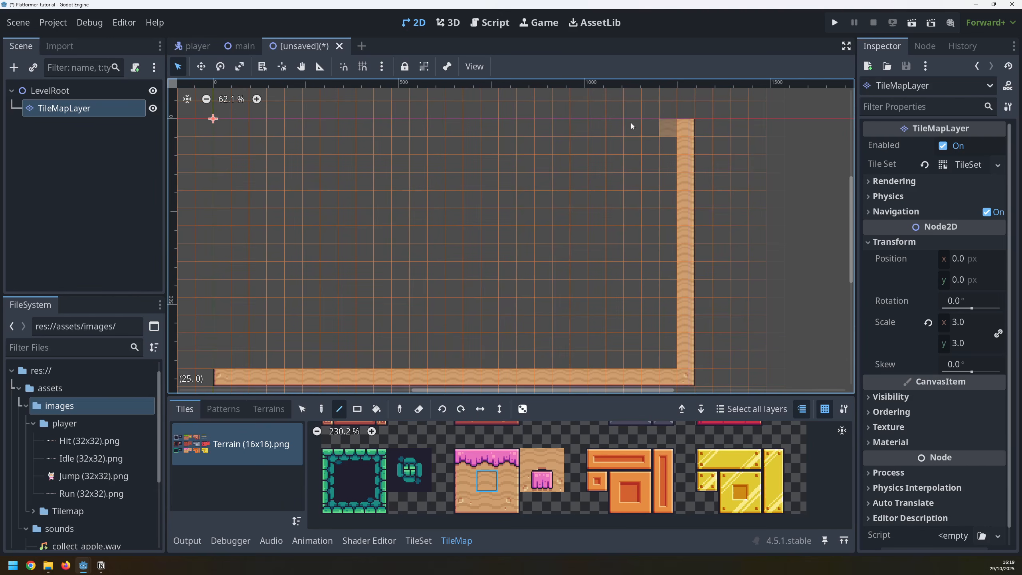
pyautogui.moveTo(630, 126); pyautogui.dragTo(224, 129)
pyautogui.moveTo(264, 188); pyautogui.dragTo(431, 157, button='middle')
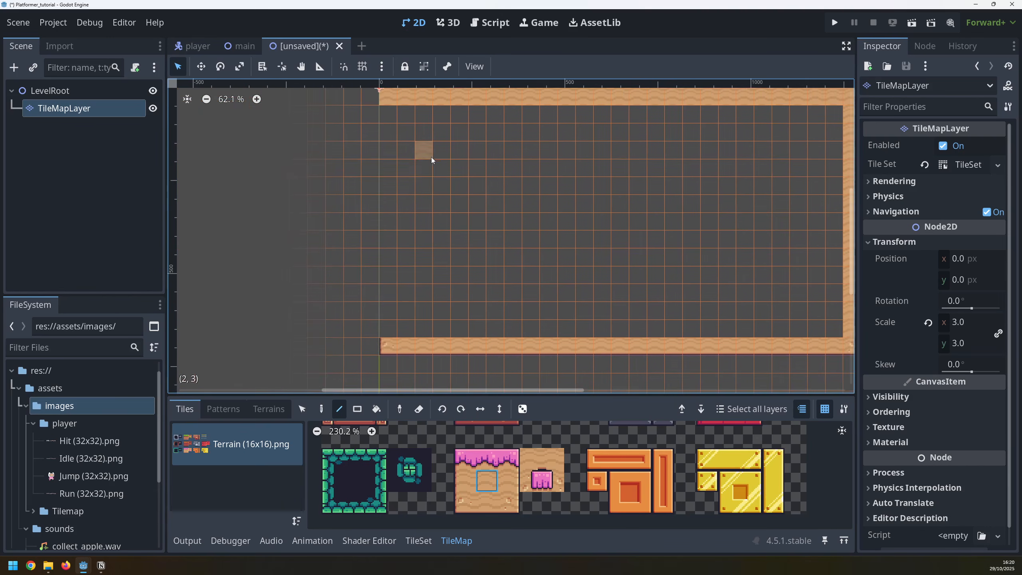
# Step: Draw the left wall of left-edge sand tiles in column 0 from row 1 down, and restore the bottom-left corner tile at (0, 14)
pyautogui.click(465, 480)
pyautogui.moveTo(388, 115); pyautogui.dragTo(389, 345)
pyautogui.moveTo(567, 185); pyautogui.dragTo(478, 204, button='middle')
pyautogui.click(464, 503)
pyautogui.click(297, 367)
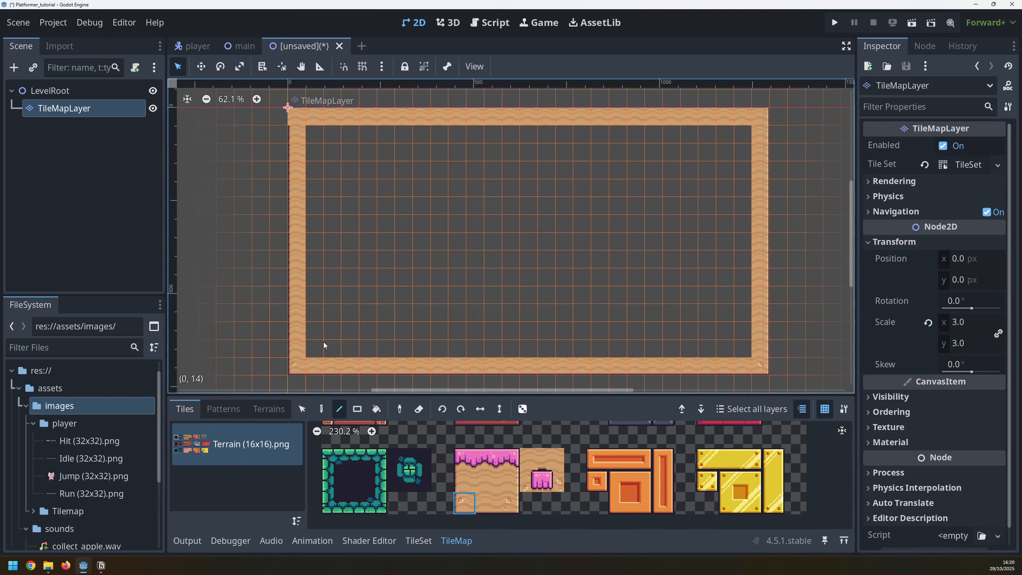
# Step: Fill a block 3 tiles wide and 2 tiles high with centre sand tiles in the room's lower-left inner corner
pyautogui.click(488, 486)
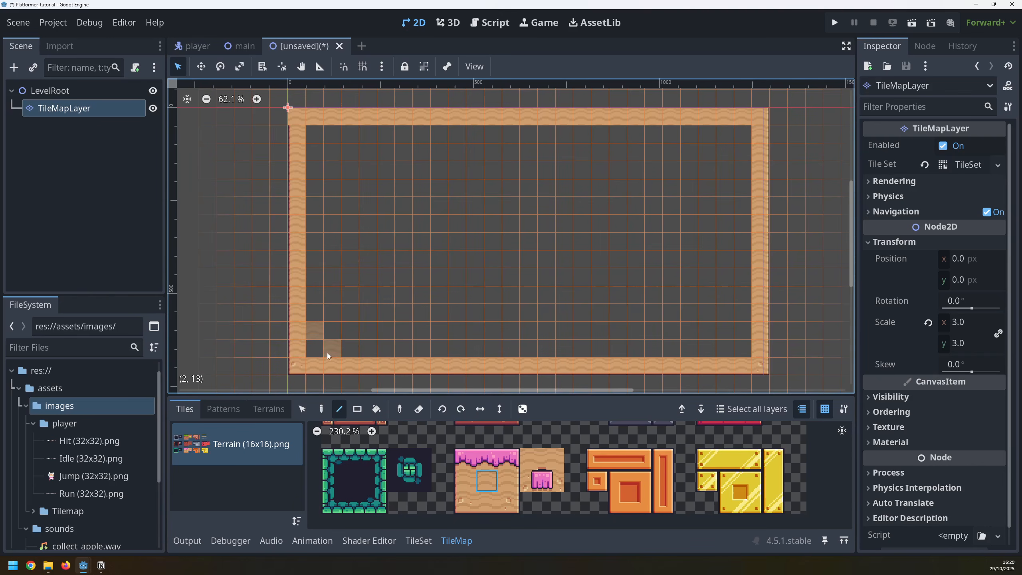
pyautogui.moveTo(348, 329); pyautogui.dragTo(355, 351)
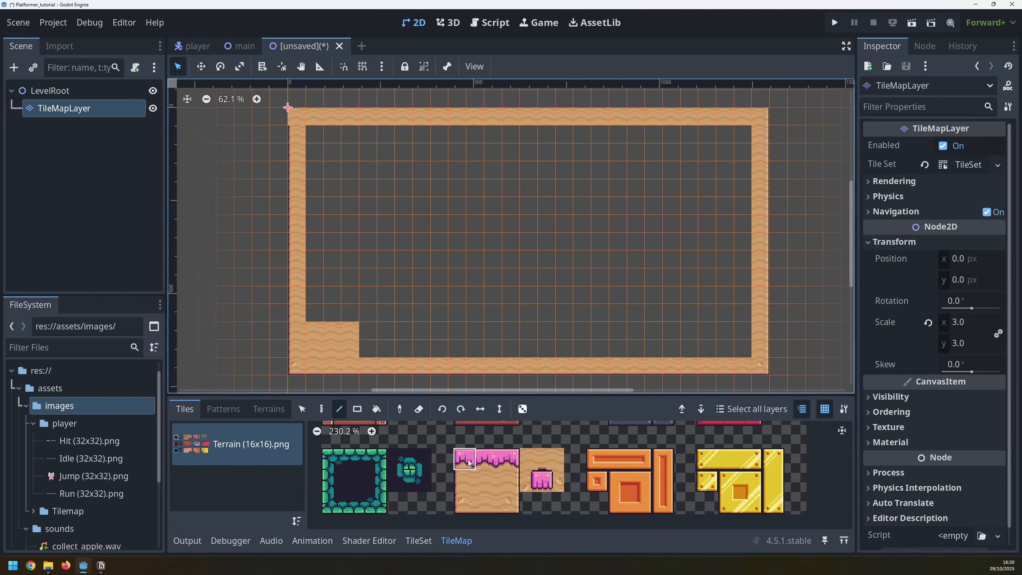
# Step: Cap the lower-left sand block with three pink-topped tiles and build a 2-by-2 pink-topped pillar at columns 14 and 15, rows 12 and 13
pyautogui.moveTo(468, 460); pyautogui.dragTo(512, 464)
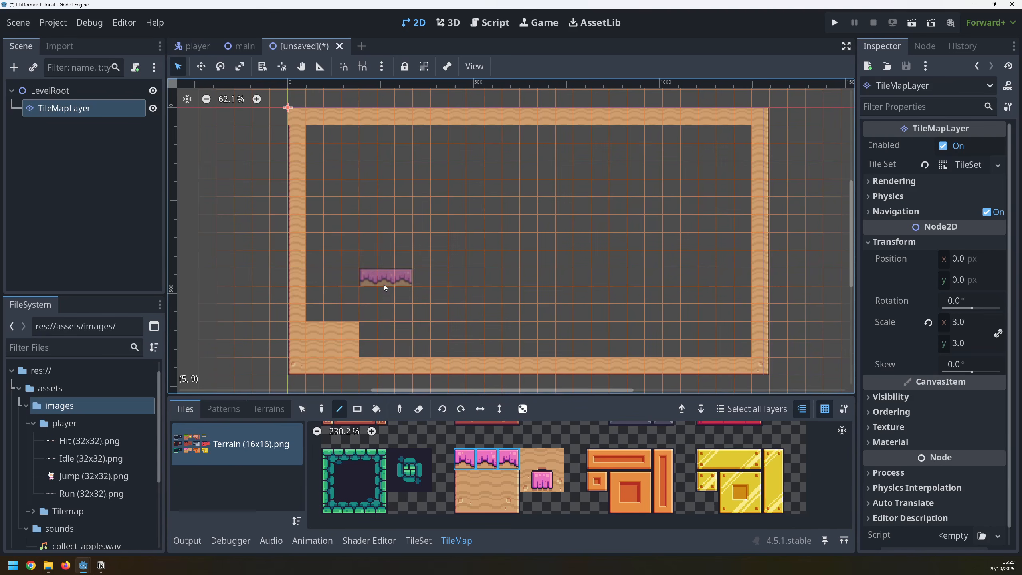
pyautogui.click(336, 317)
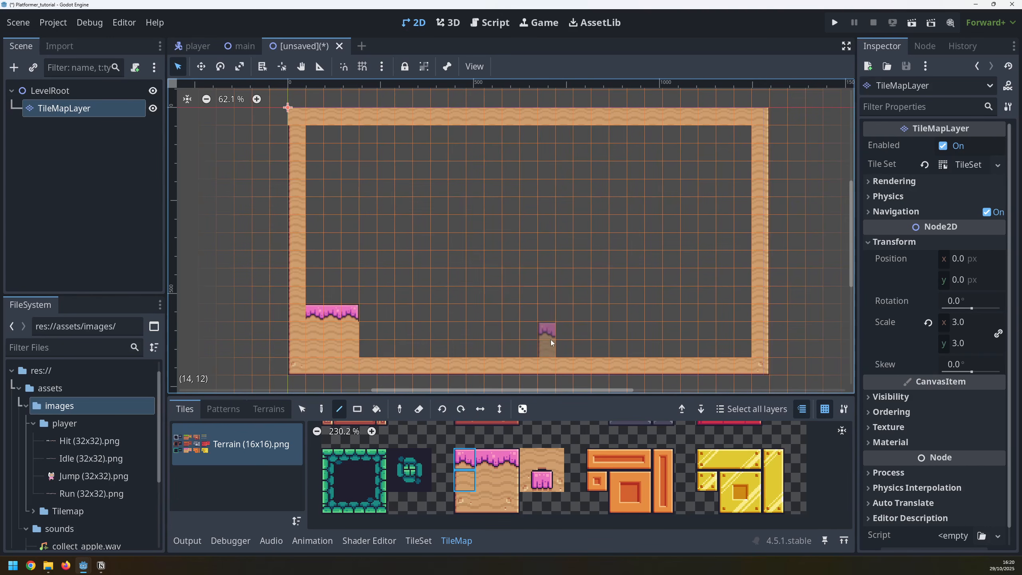
pyautogui.click(552, 339)
pyautogui.moveTo(510, 464); pyautogui.dragTo(509, 480)
pyautogui.click(564, 331)
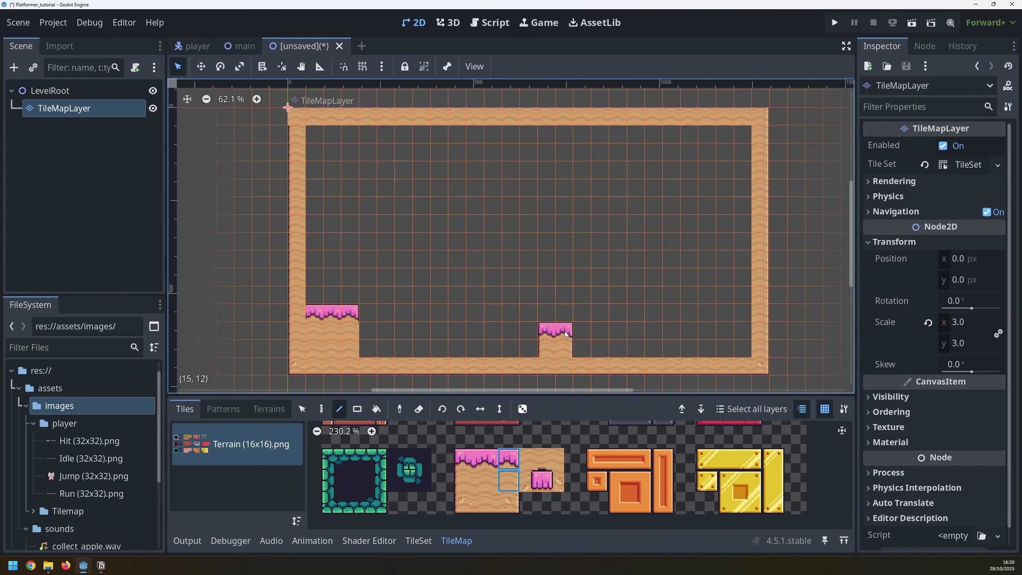
# Step: Move the pink-topped cap of the lower-left block down one row to row 12, and switch back to painting tiles
pyautogui.click(305, 409)
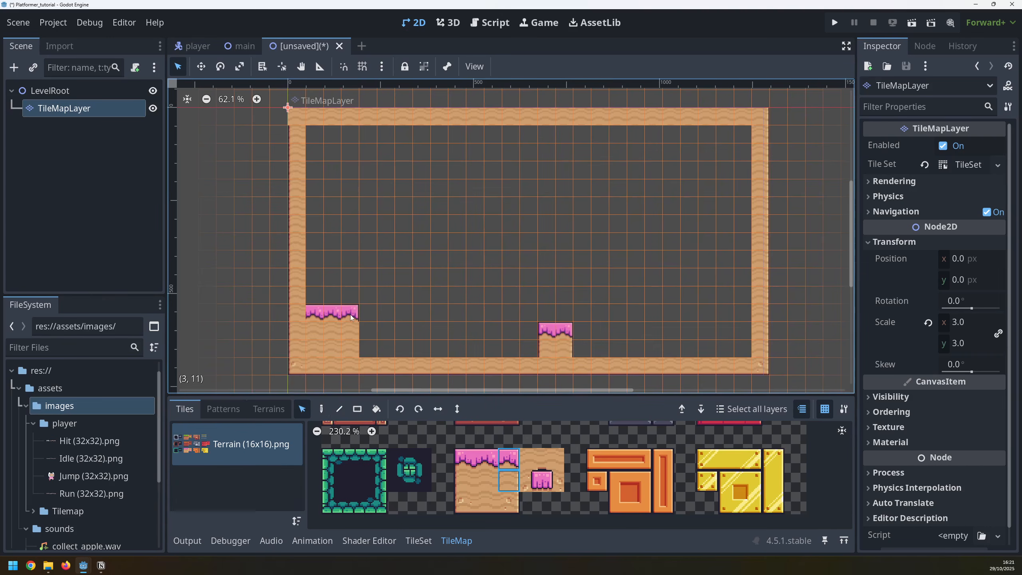
pyautogui.moveTo(356, 310)
pyautogui.mouseDown()
pyautogui.moveTo(318, 316)
pyautogui.moveTo(324, 333)
pyautogui.mouseUp()
pyautogui.press('d')
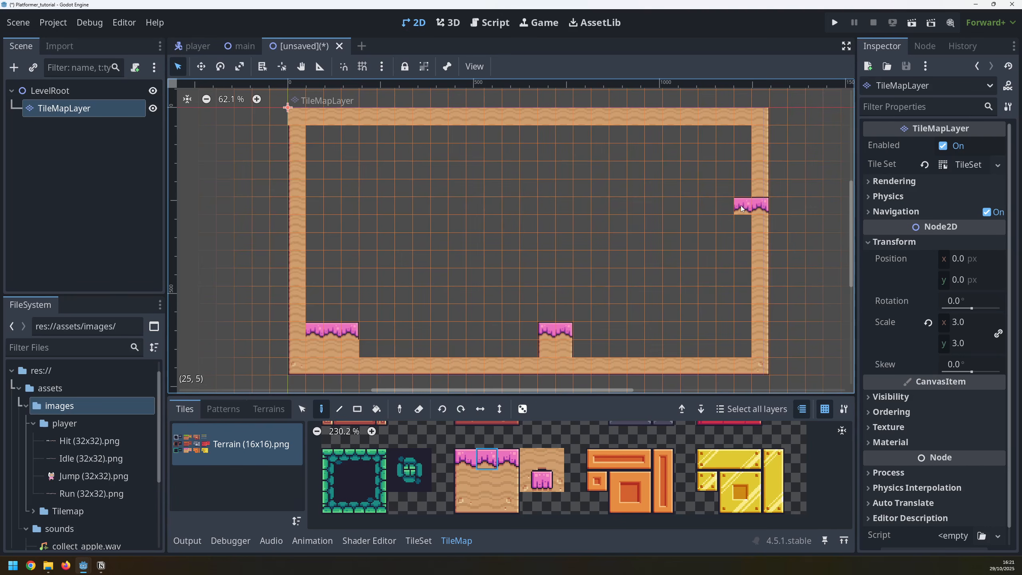
# Step: Draw the pink-topped ledge leftward from the right wall in row 5, and complete a two-tile pink platform at (10, 9) and (11, 9)
pyautogui.moveTo(742, 208); pyautogui.dragTo(641, 210)
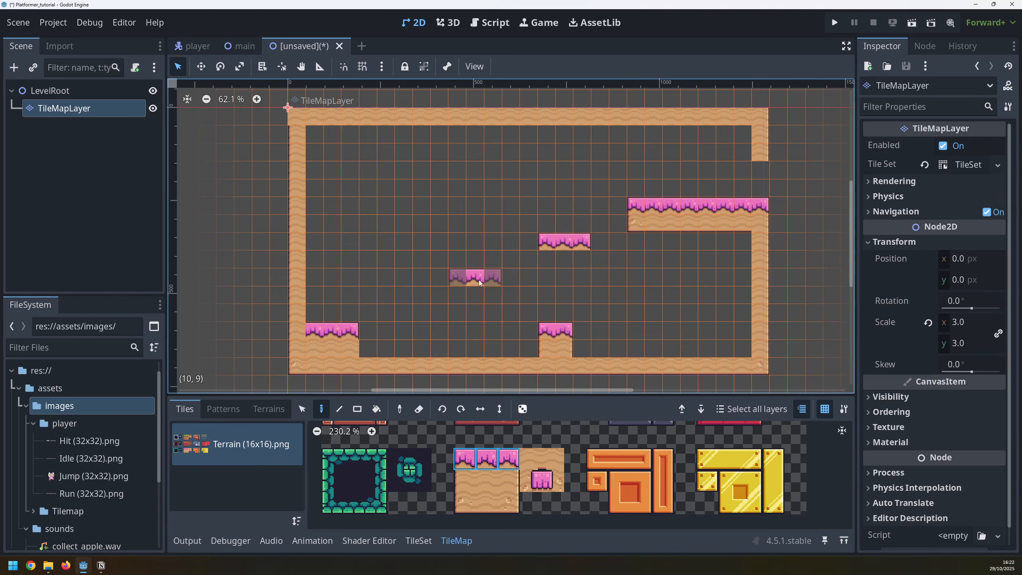
pyautogui.click(509, 459)
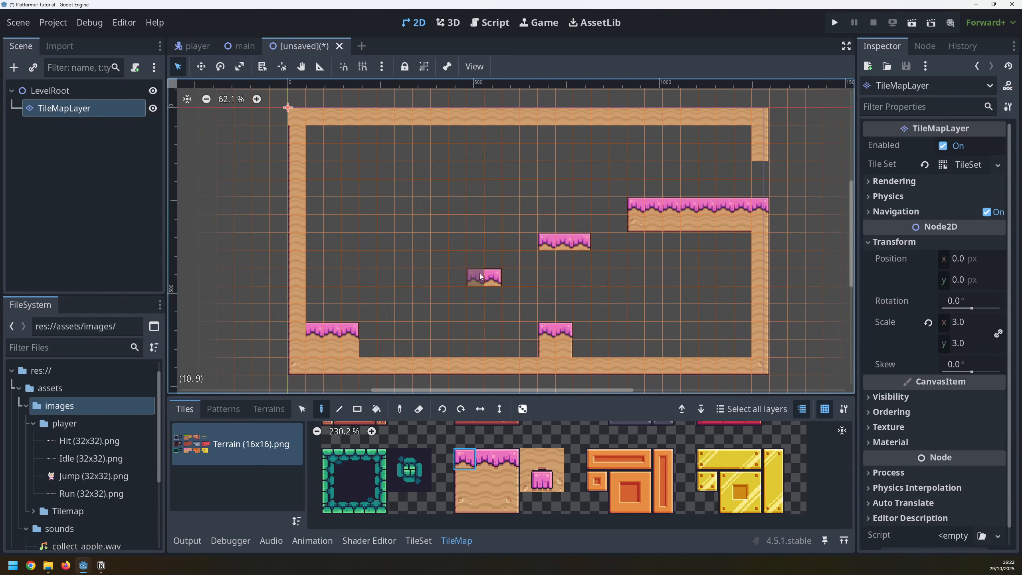
pyautogui.click(478, 274)
# Step: Place single small orange blocks as stepping stones at cells (7, 8), (4, 7) and (1, 6), and deselect the TileMapLayer
pyautogui.click(592, 480)
pyautogui.click(421, 258)
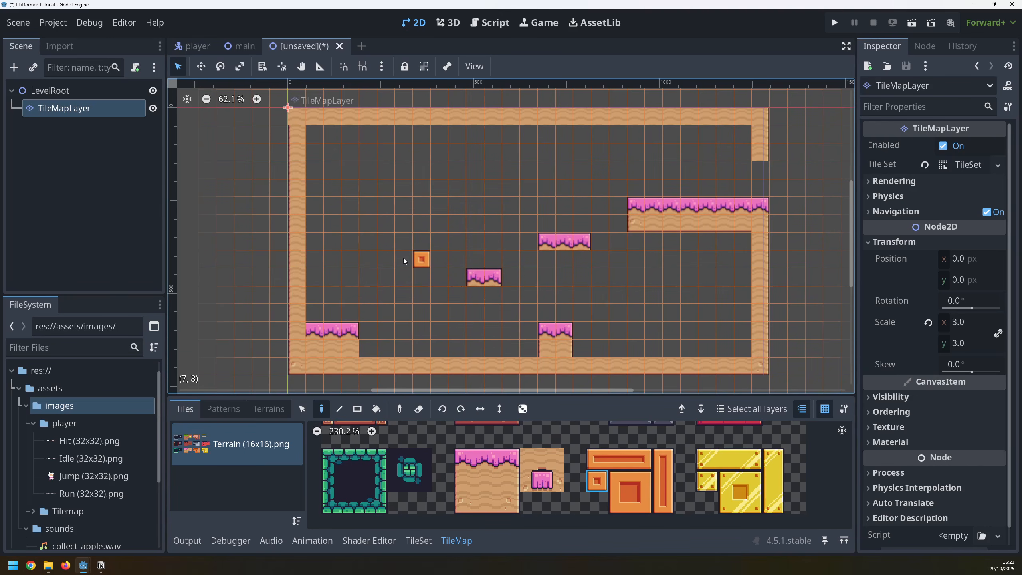
pyautogui.click(367, 242)
pyautogui.click(313, 226)
pyautogui.press('Escape')
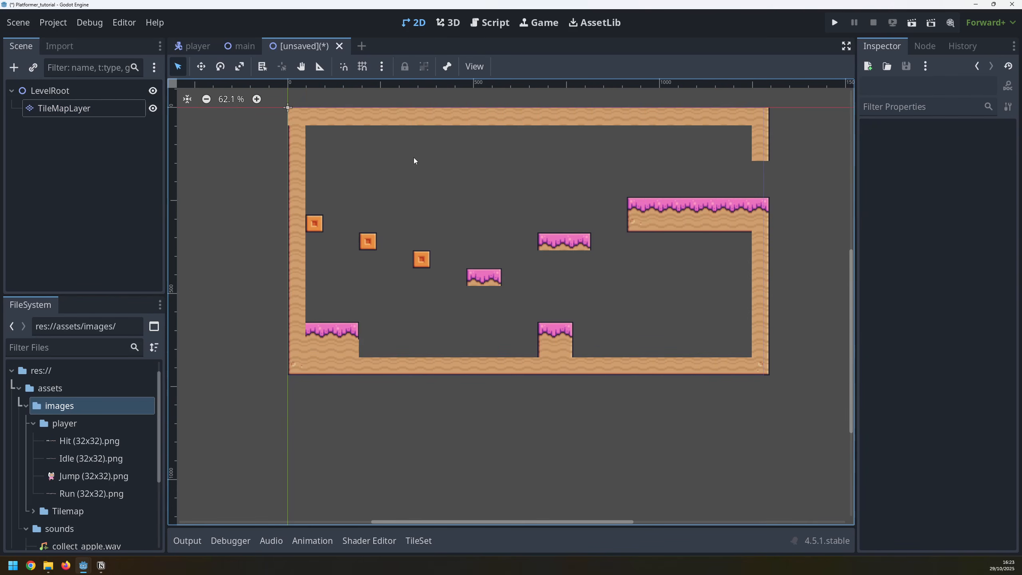
# Step: Start saving the level scene and create a new folder named levels inside the scenes folder
pyautogui.hotkey('ctrl', 's')
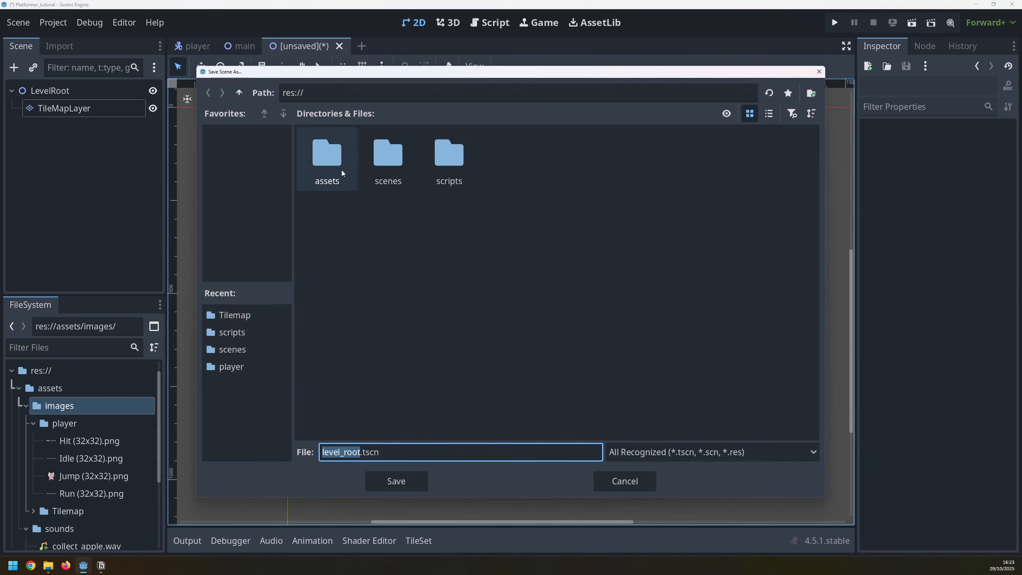
pyautogui.doubleClick(377, 160)
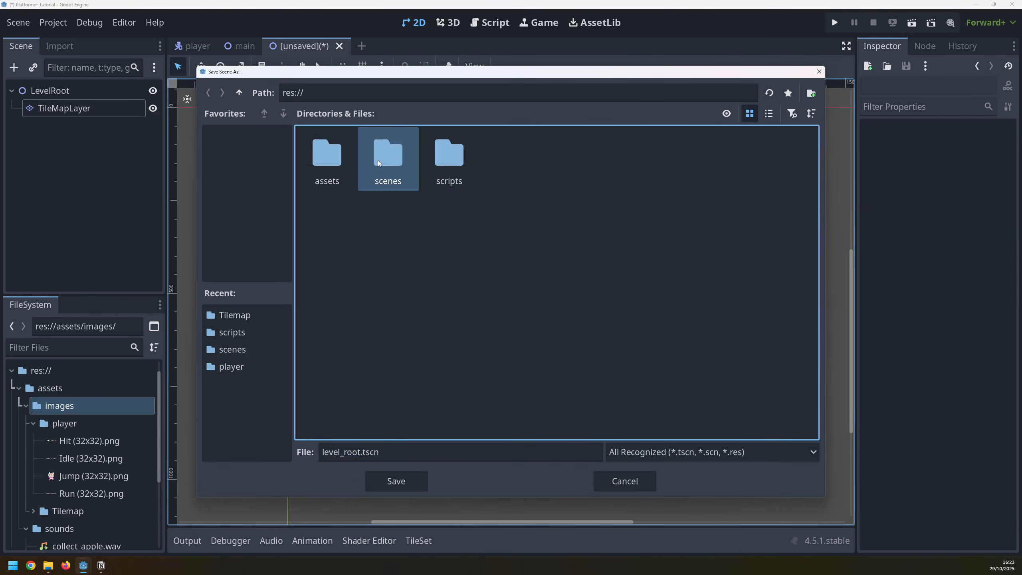
pyautogui.click(810, 93)
pyautogui.write('levels')
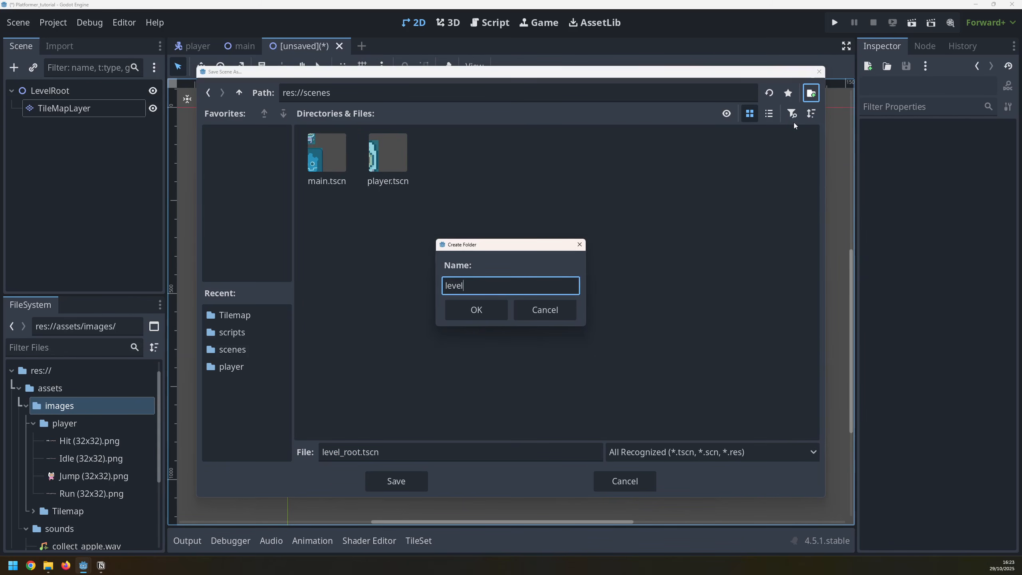
pyautogui.press('Return')
# Step: Save the level scene in res://scenes/levels under the file name level1.tscn
pyautogui.click(360, 452)
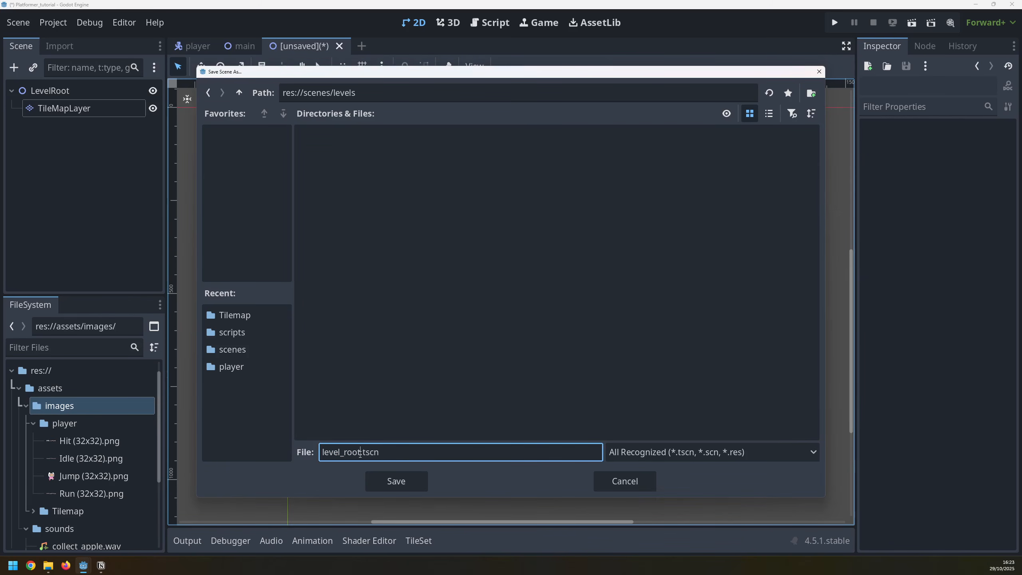
pyautogui.press('BackSpace')
pyautogui.press('BackSpace')
pyautogui.press('BackSpace')
pyautogui.press('BackSpace')
pyautogui.press('BackSpace')
pyautogui.write('1')
pyautogui.press('Return')
# Step: Switch to the main scene, instantiate level1.tscn as a child of the Main node, and save
pyautogui.moveTo(239, 48); pyautogui.dragTo(182, 45)
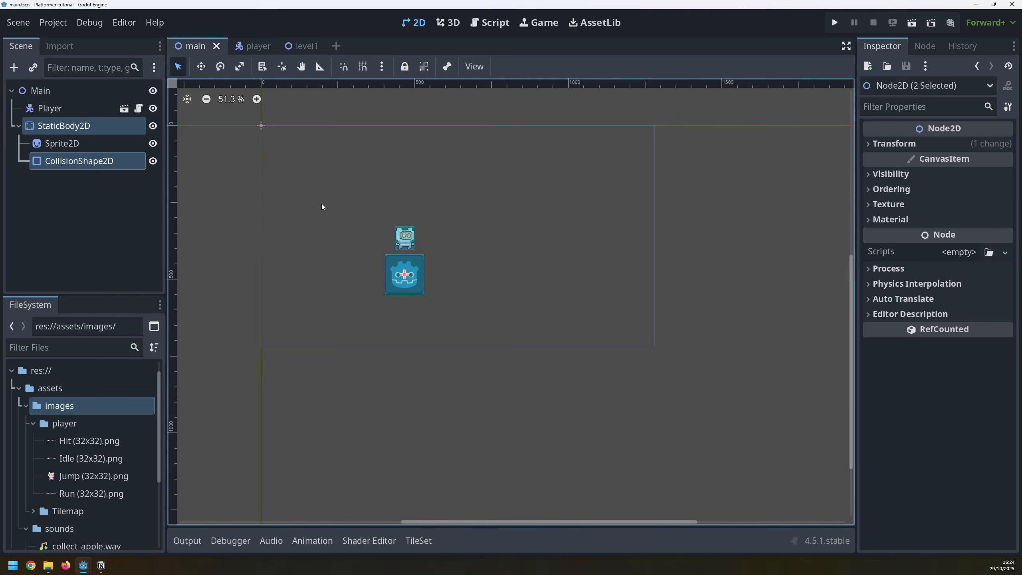
pyautogui.click(41, 91)
pyautogui.rightClick(41, 91)
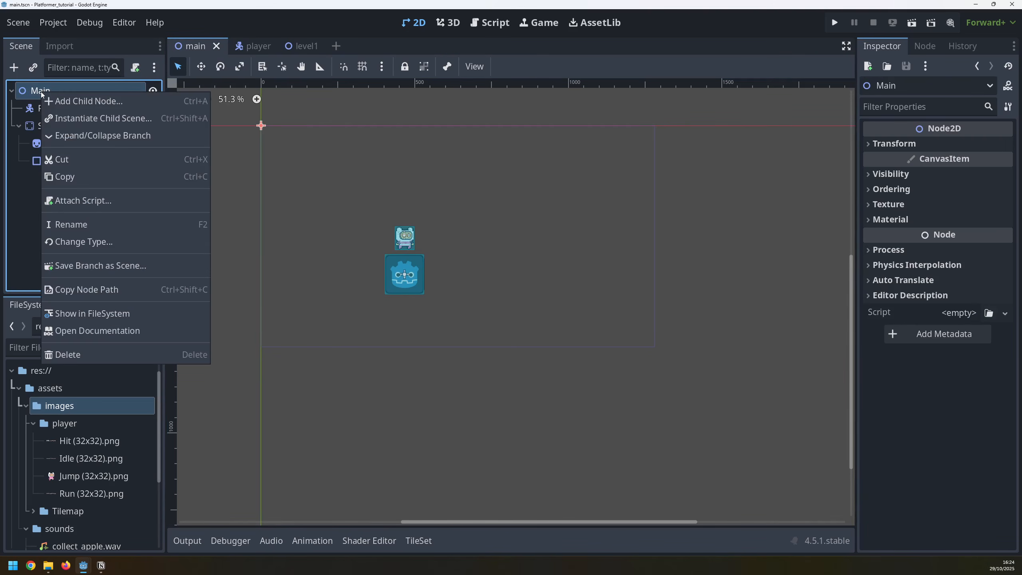
pyautogui.click(94, 120)
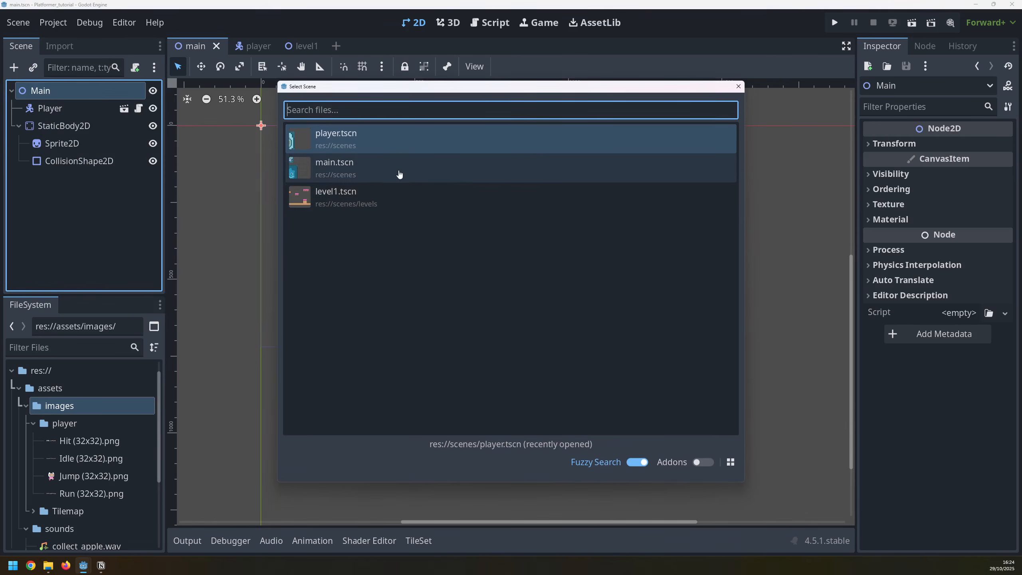
pyautogui.doubleClick(362, 206)
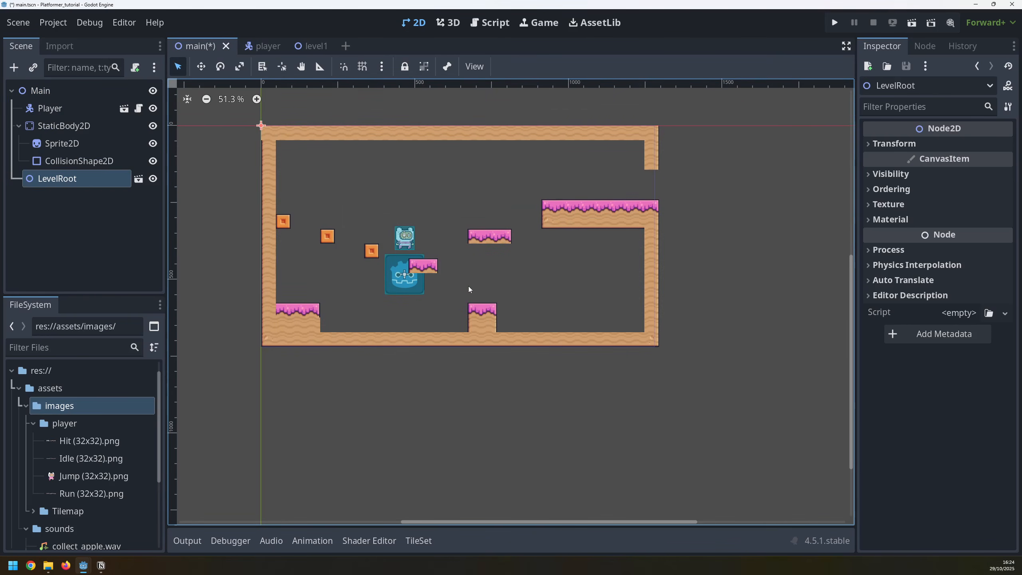
pyautogui.hotkey('ctrl', 's')
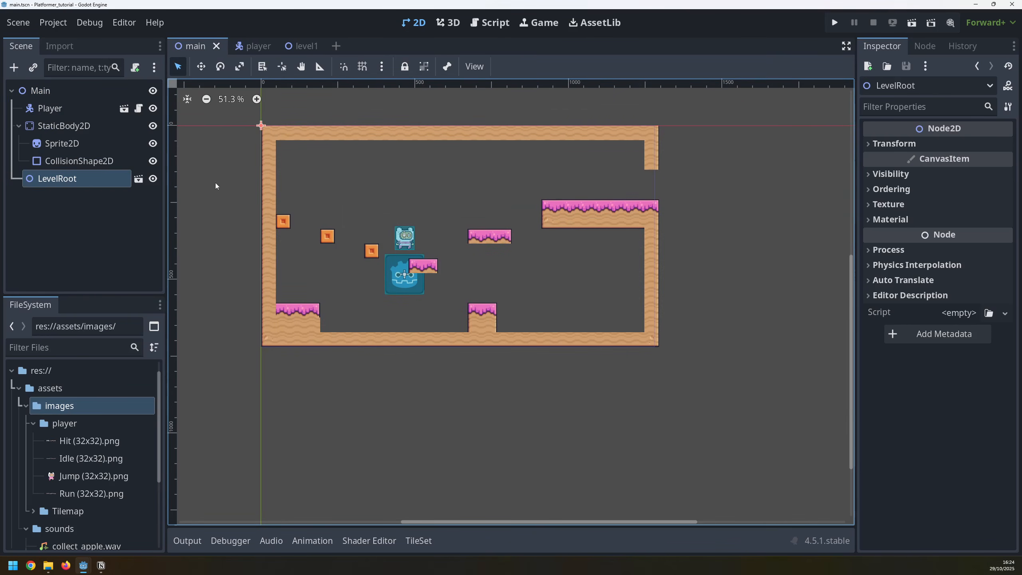
# Step: Delete the StaticBody2D node and its children from the main scene
pyautogui.click(59, 126)
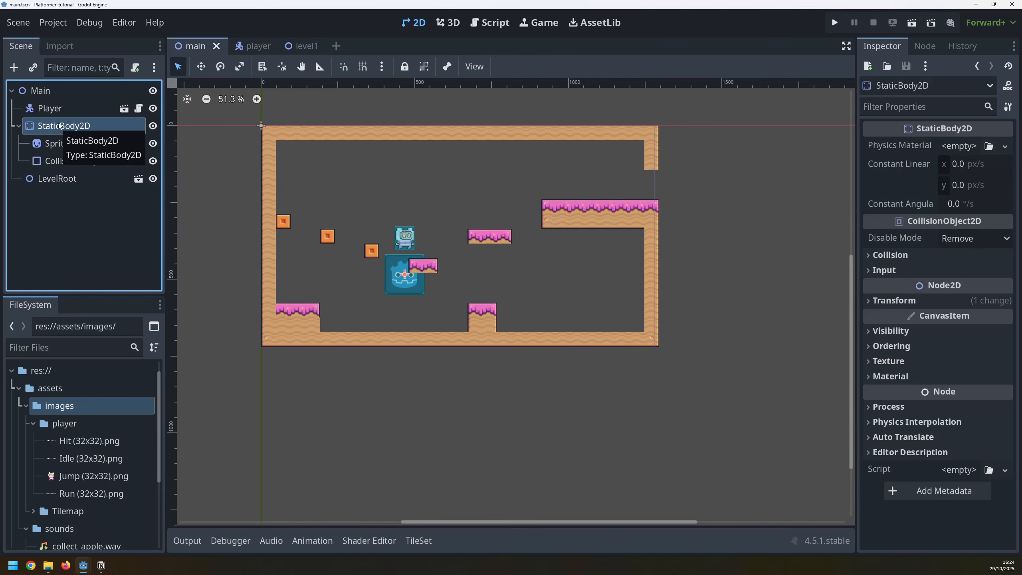
pyautogui.press('Delete')
pyautogui.click(472, 298)
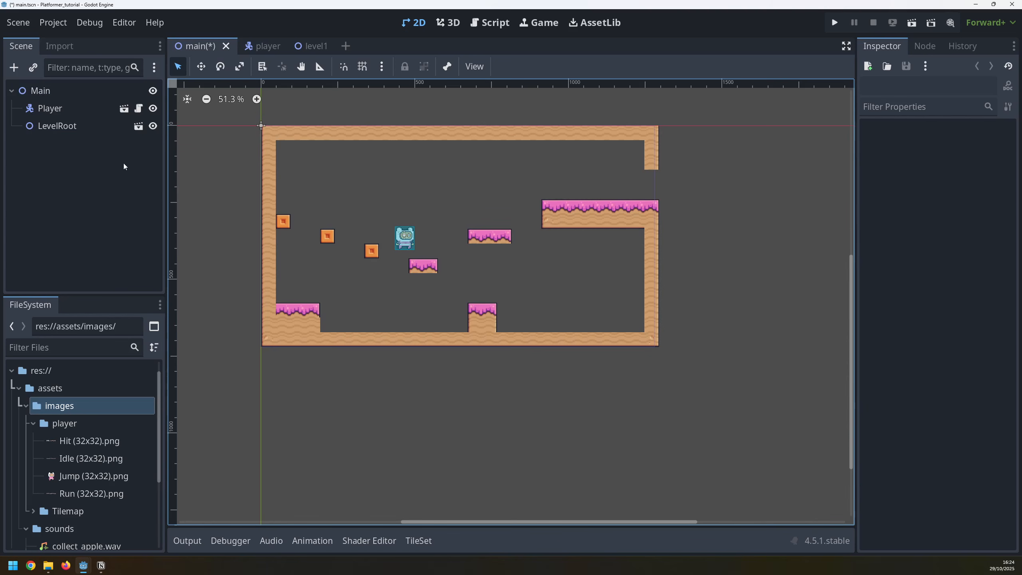
# Step: Instantiate player.tscn under LevelRoot in the level1 scene, position it just above the lower-left pink-topped block, and save
pyautogui.click(309, 45)
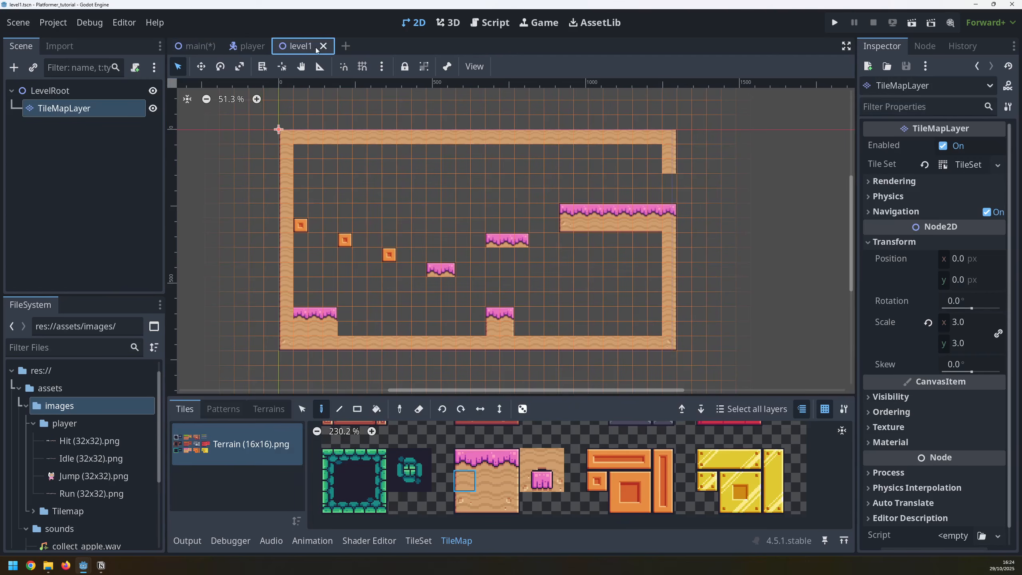
pyautogui.click(55, 92)
pyautogui.rightClick(50, 90)
pyautogui.click(90, 116)
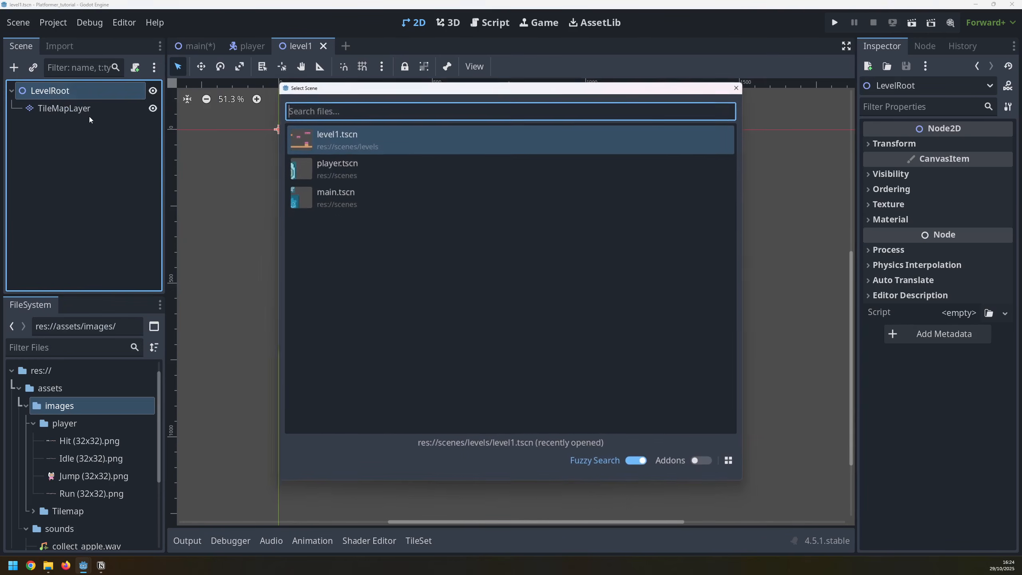
pyautogui.doubleClick(342, 167)
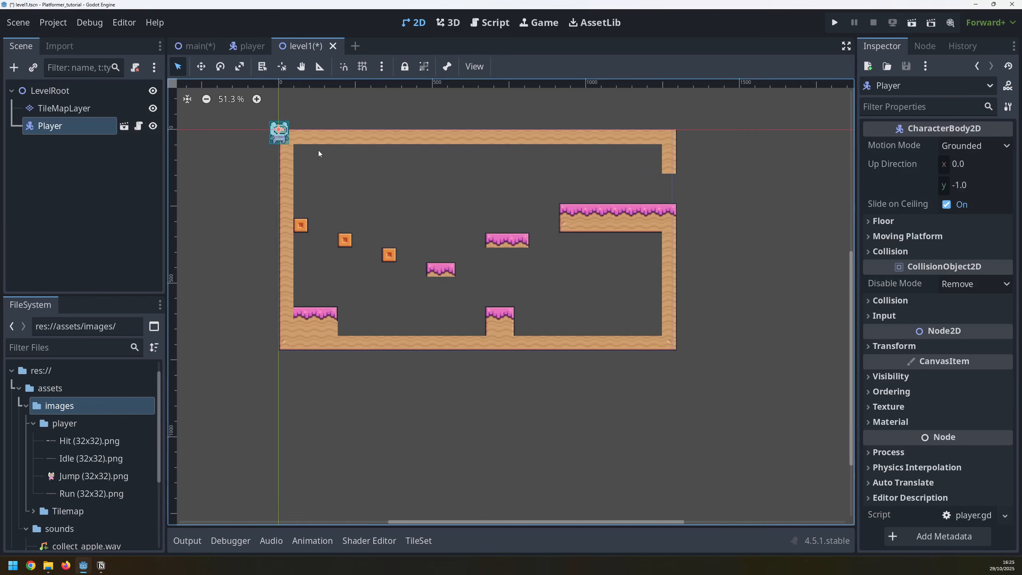
pyautogui.moveTo(277, 139); pyautogui.dragTo(316, 293)
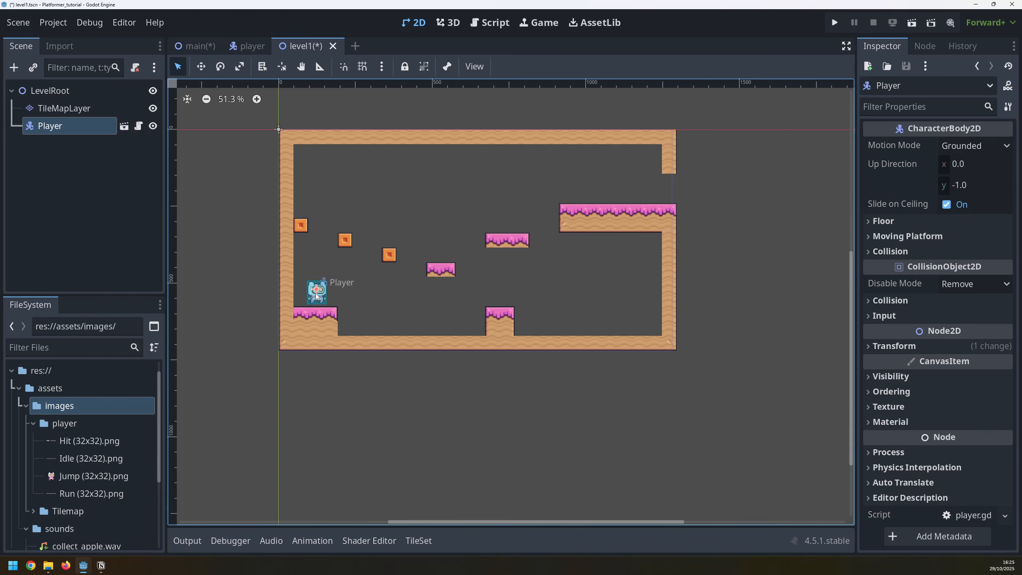
pyautogui.hotkey('ctrl', 's')
# Step: Delete the original Player node directly under Main in the main scene
pyautogui.click(197, 47)
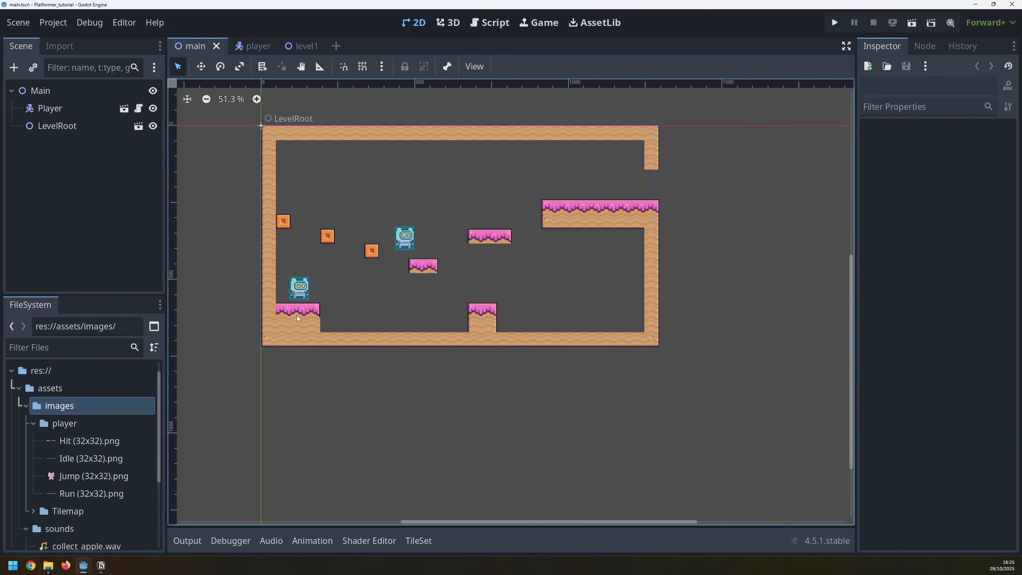
pyautogui.click(400, 238)
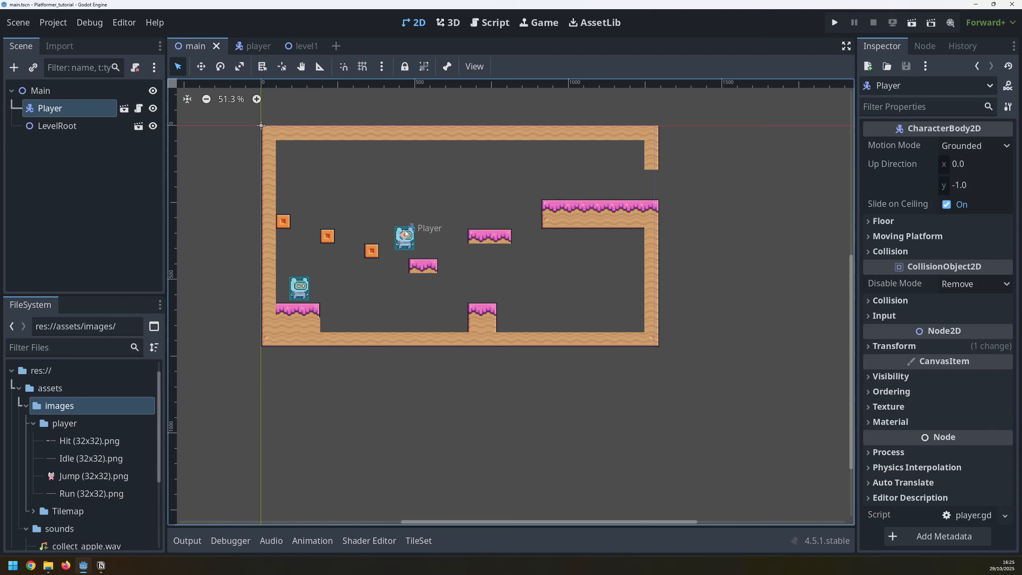
pyautogui.press('Delete')
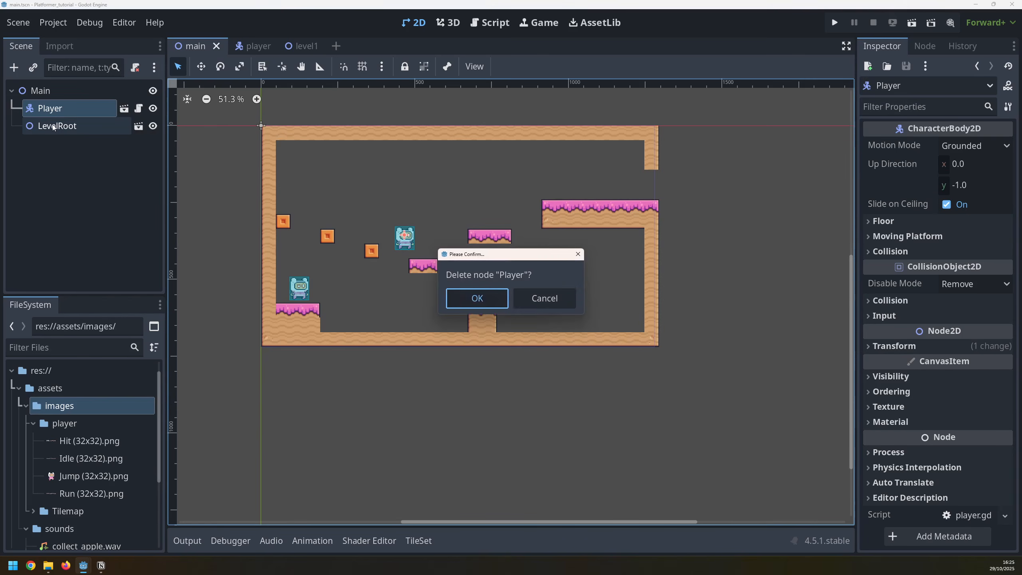
pyautogui.press('Return')
# Step: Run the project to test the player in the level, and close the game window
pyautogui.click(39, 91)
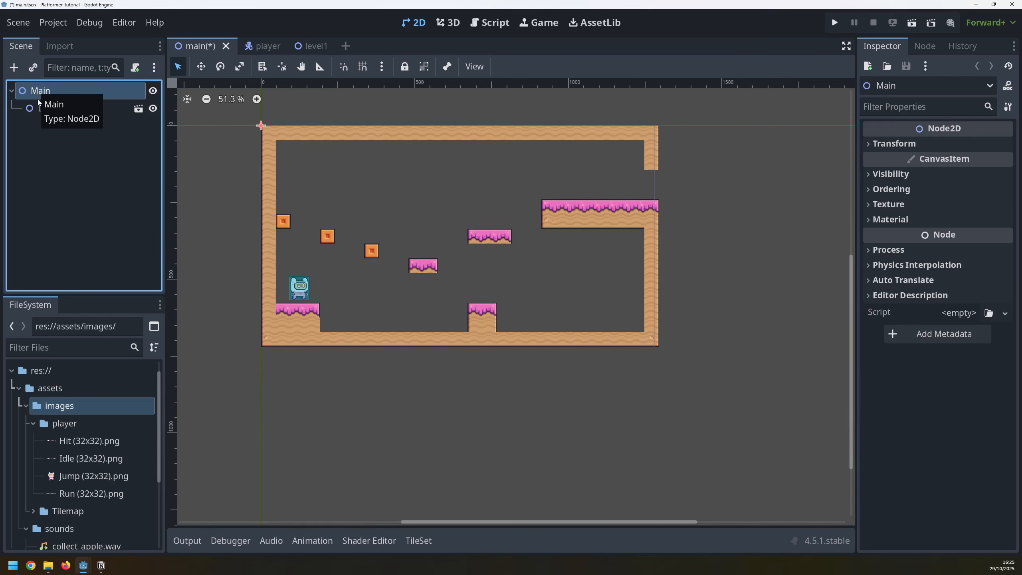
pyautogui.click(51, 109)
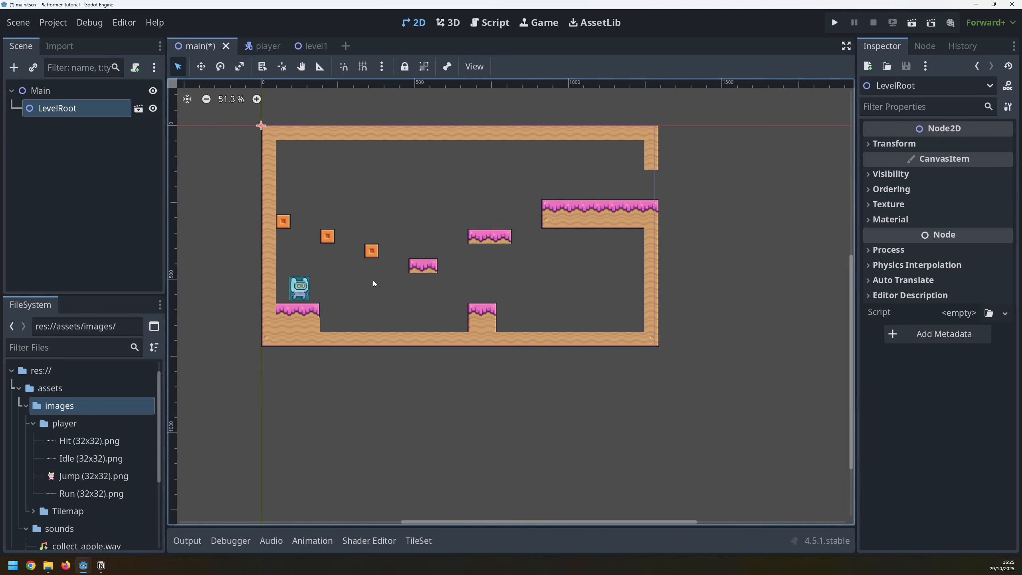
pyautogui.press('F5')
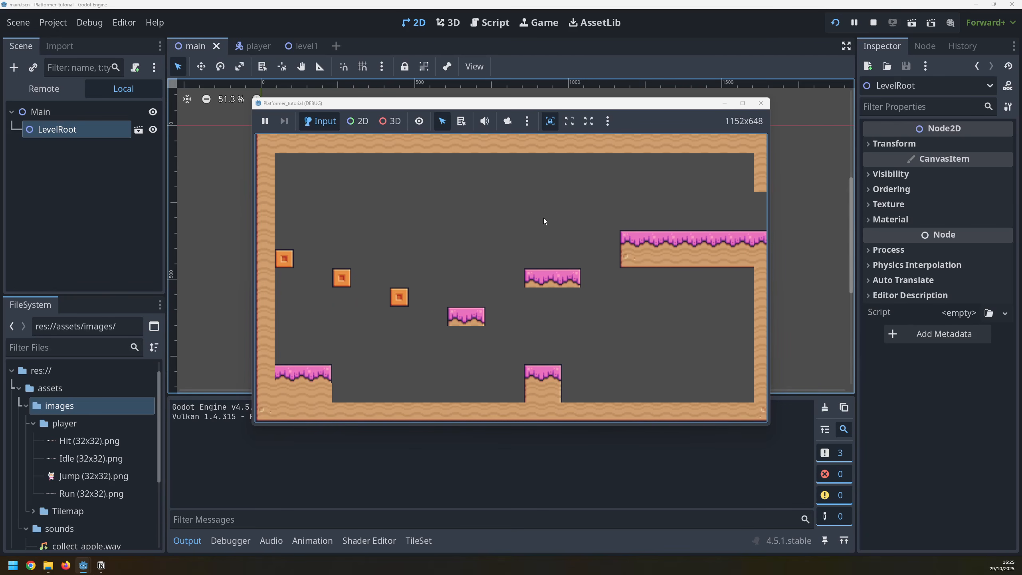
pyautogui.click(760, 104)
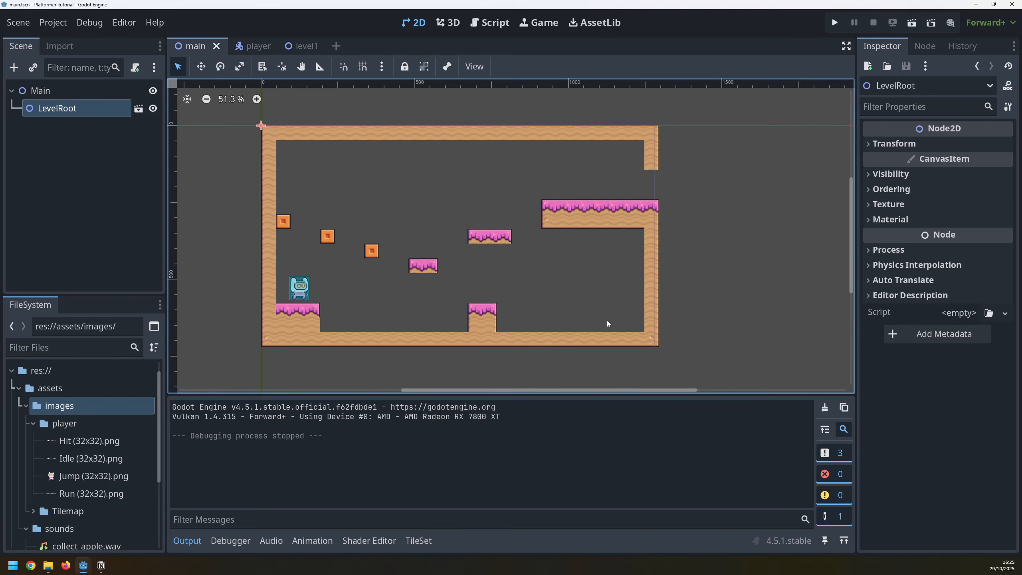
# Step: Open the TileSet resource of the TileMapLayer in the level1 scene for editing
pyautogui.scroll(5, 313, 333)
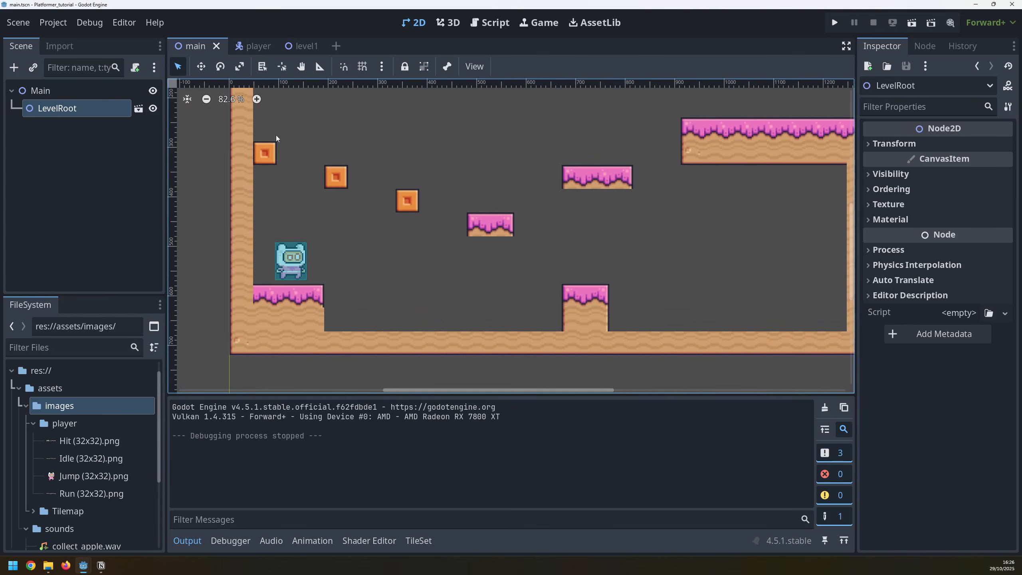
pyautogui.scroll(-3, 404, 272)
pyautogui.click(301, 46)
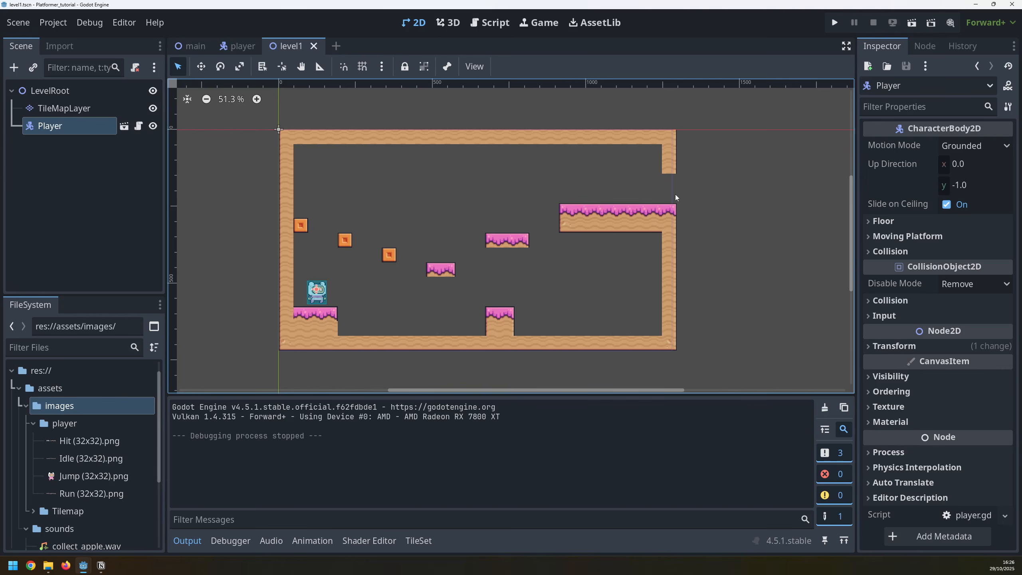
pyautogui.click(48, 110)
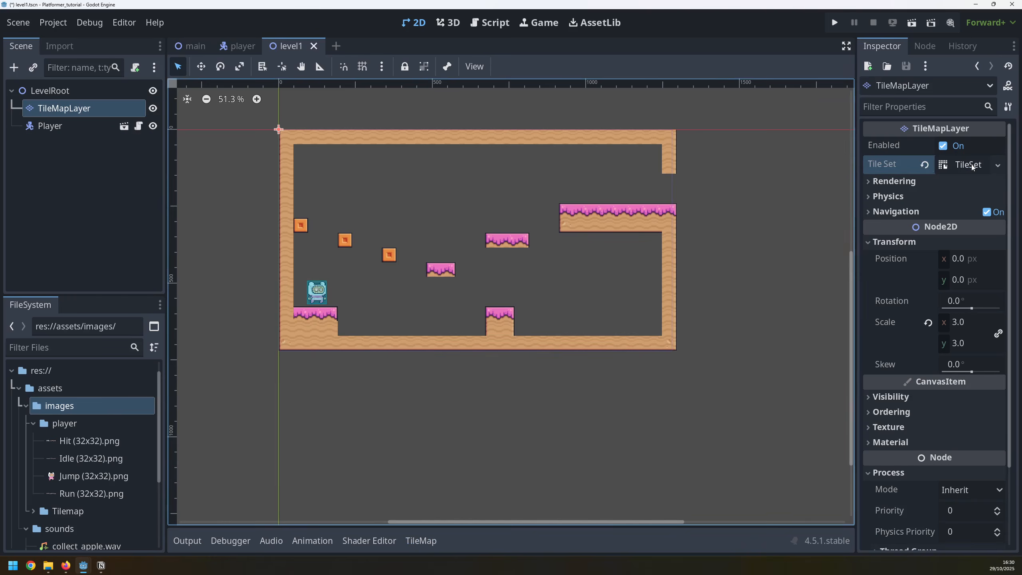
pyautogui.click(971, 165)
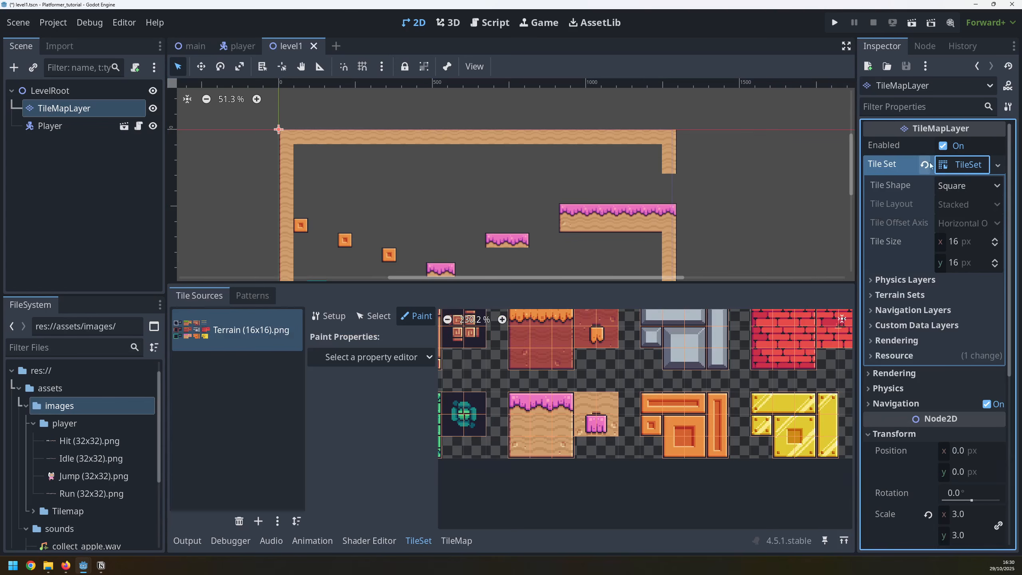
# Step: Add a physics layer to the TileMapLayer's TileSet, keeping the default collision layer and mask
pyautogui.click(889, 280)
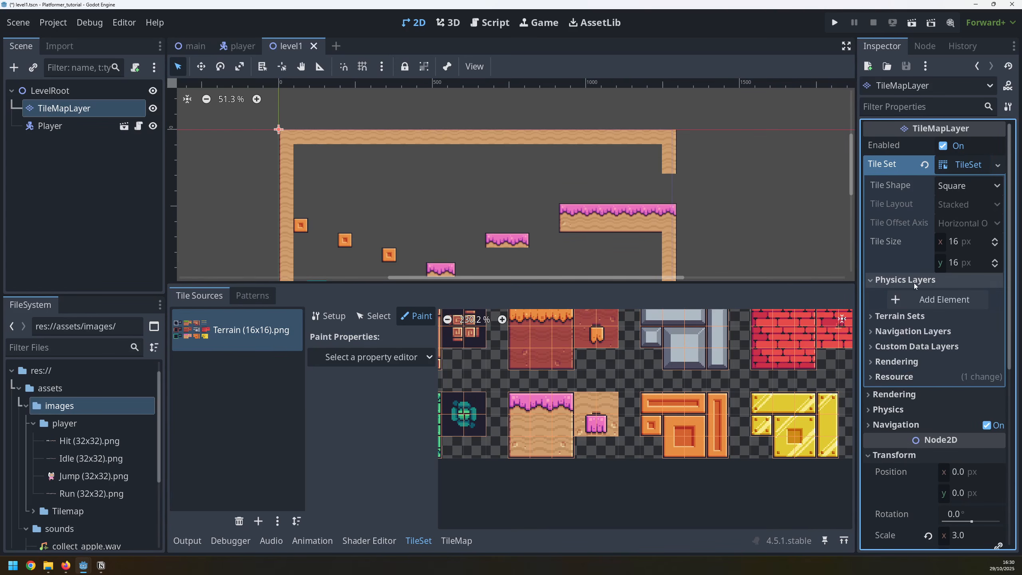
pyautogui.click(940, 300)
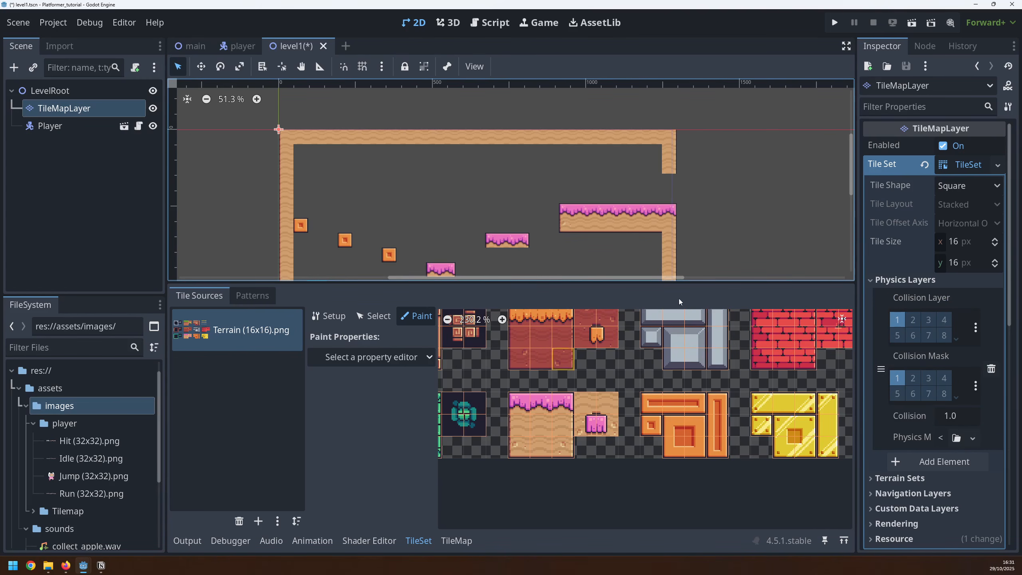
pyautogui.scroll(-1, 757, 193)
pyautogui.moveTo(757, 192); pyautogui.dragTo(742, 108, button='middle')
# Step: Give the nine pink-topped terrain tiles and the small orange block tile the default tile-shaped collision polygon on Physics Layer 0
pyautogui.click(447, 540)
pyautogui.click(429, 540)
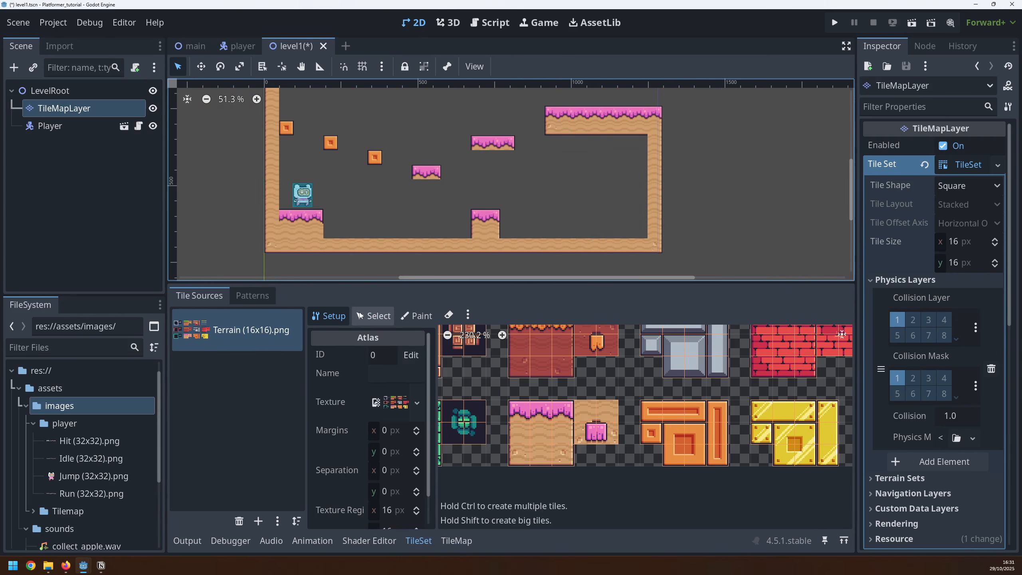
pyautogui.click(374, 316)
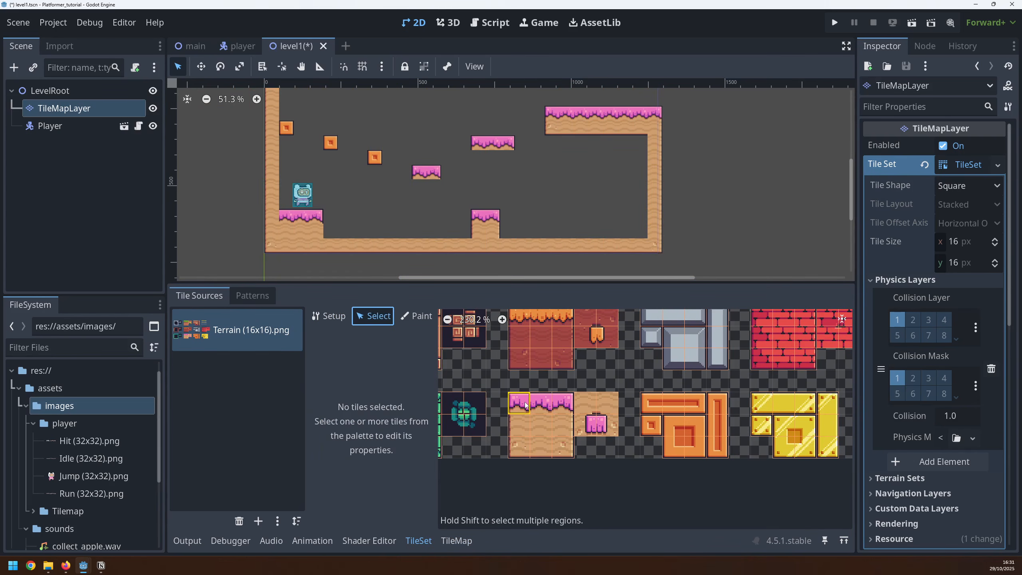
pyautogui.moveTo(524, 406); pyautogui.dragTo(565, 452)
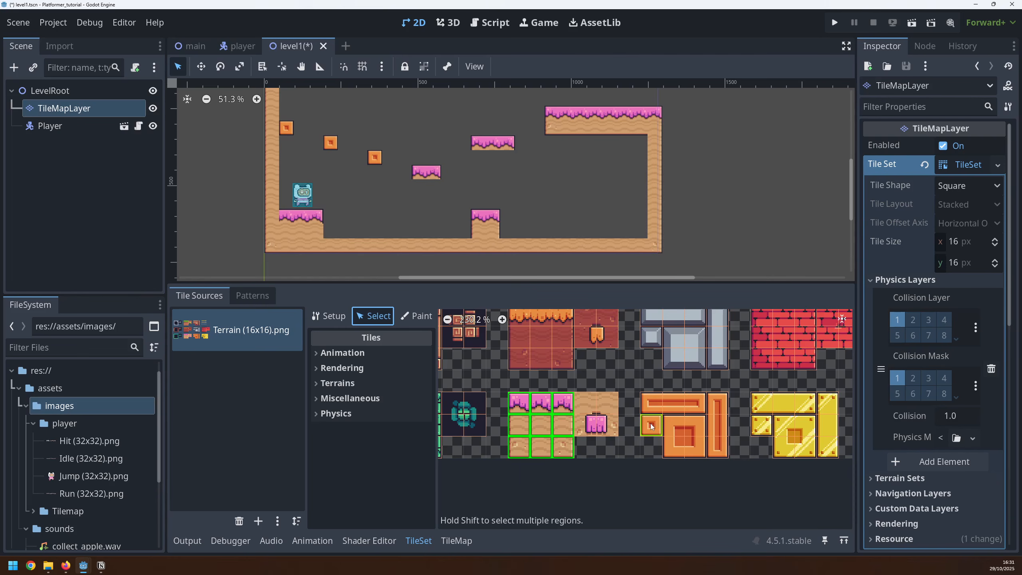
pyautogui.keyDown('shift'); pyautogui.click(652, 428); pyautogui.keyUp('shift')
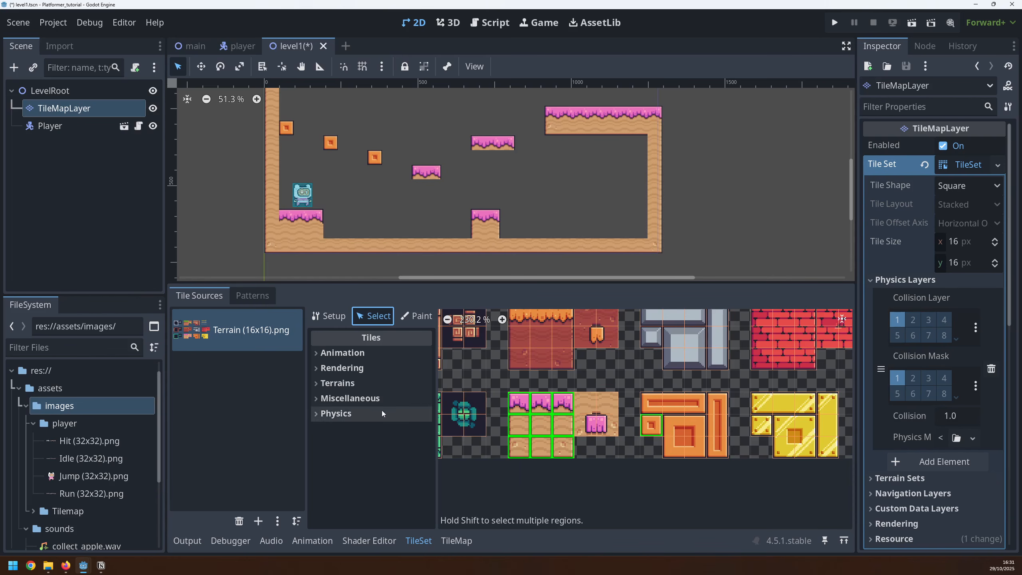
pyautogui.click(336, 414)
pyautogui.click(338, 429)
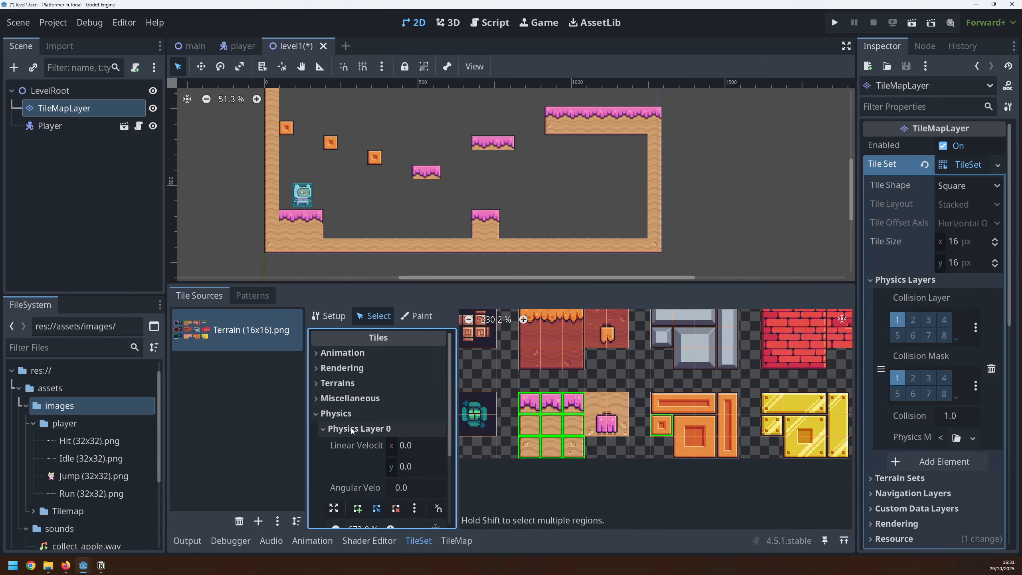
pyautogui.scroll(-3, 335, 445)
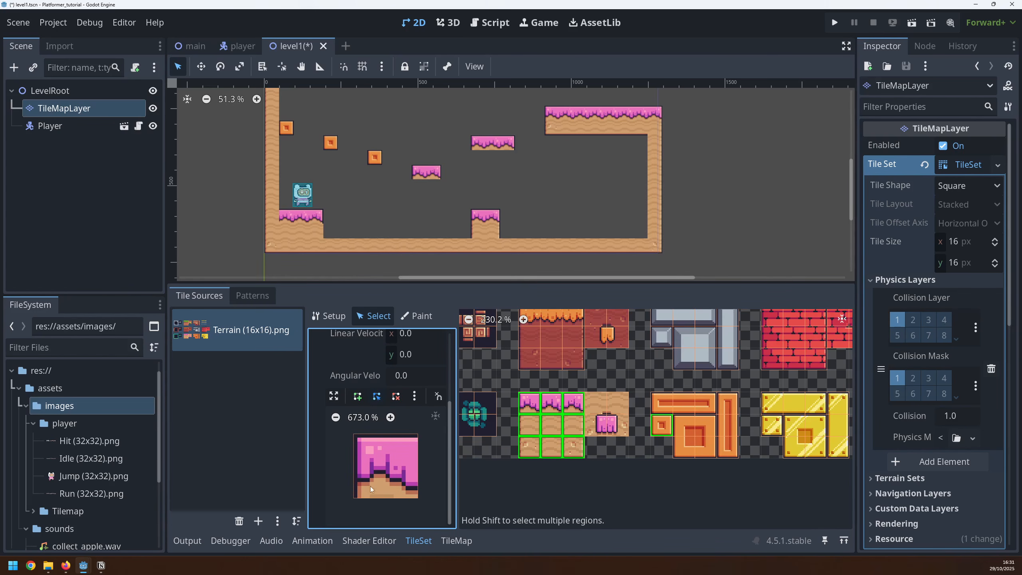
pyautogui.click(415, 397)
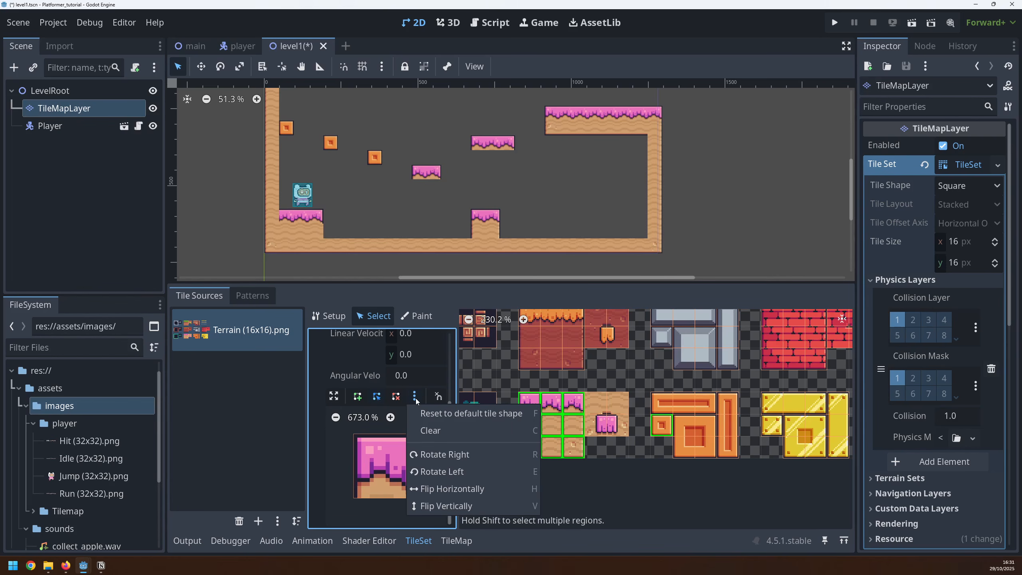
pyautogui.click(443, 414)
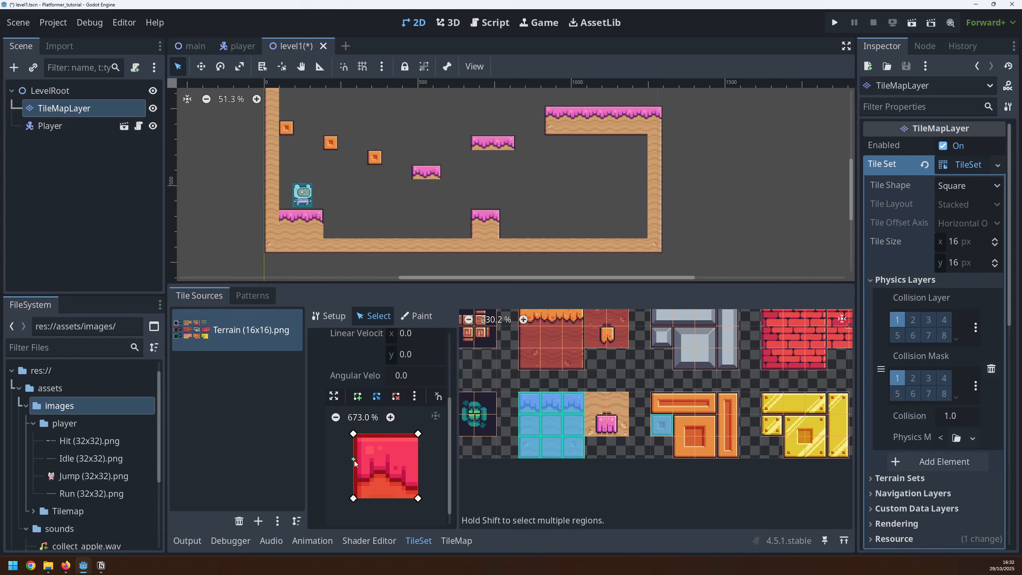
# Step: Try reshaping the tiles' collision polygon by moving its upper corners inward, and undo the changes
pyautogui.moveTo(354, 434); pyautogui.dragTo(365, 460)
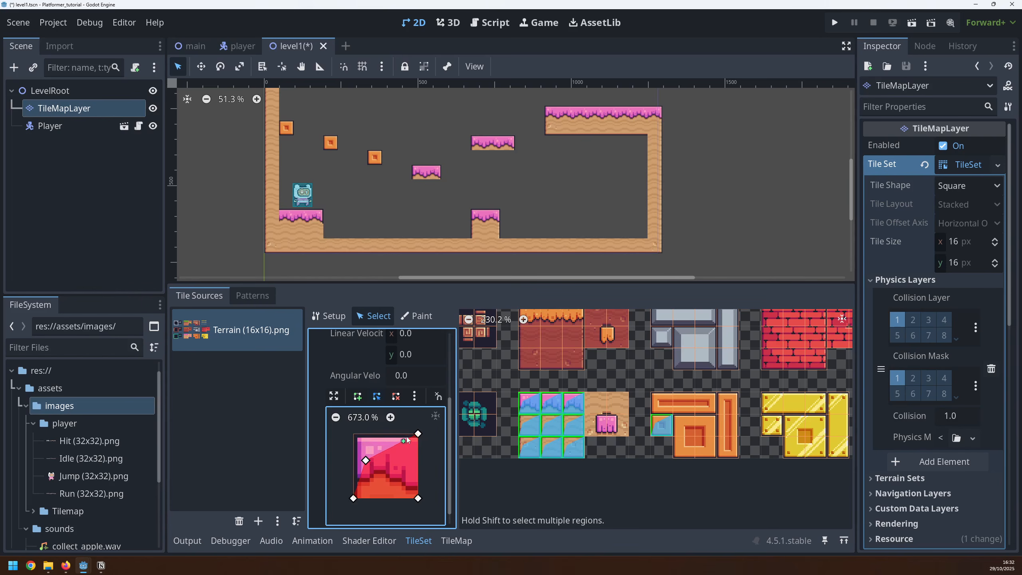
pyautogui.moveTo(418, 434); pyautogui.dragTo(387, 483)
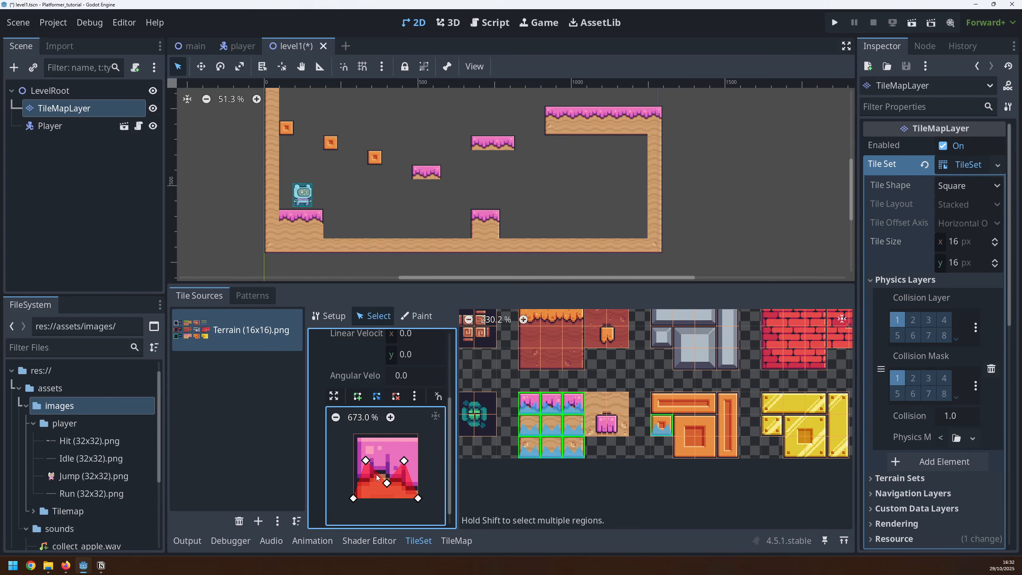
pyautogui.hotkey('ctrl', 'z')
pyautogui.hotkey('ctrl', 'z')
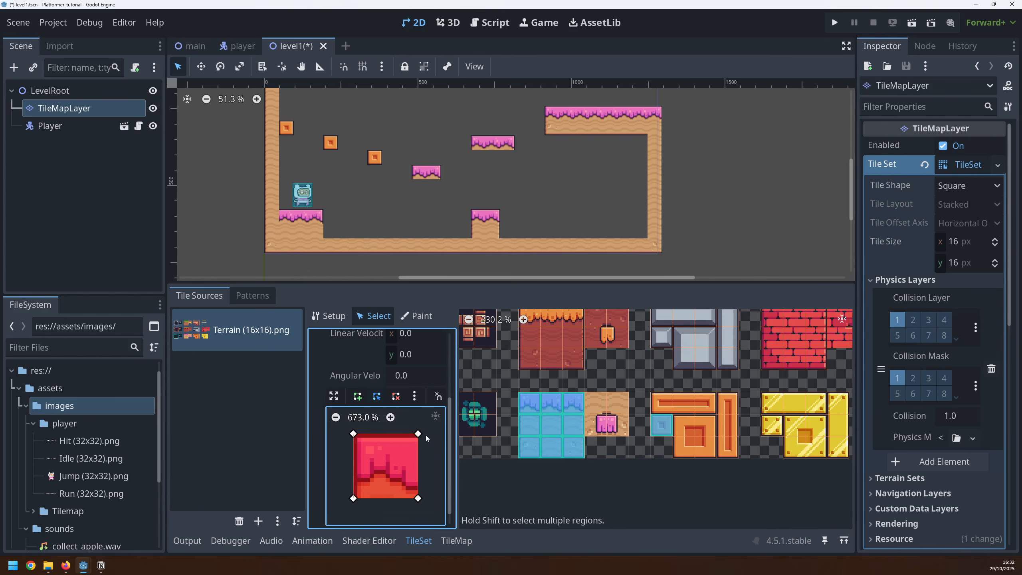
# Step: Run the project and test the player's collisions by walking and jumping across the level's platforms
pyautogui.click(711, 253)
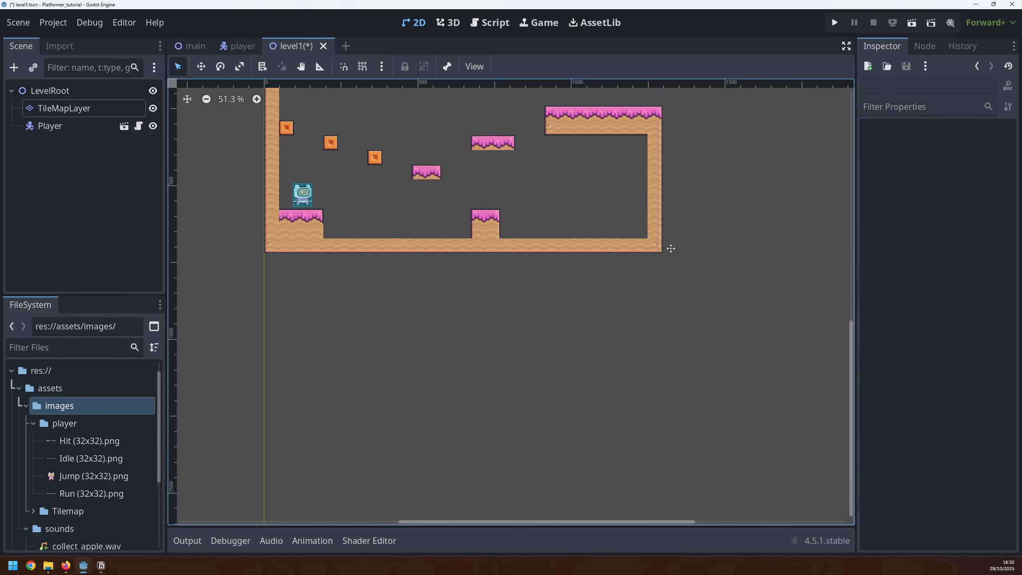
pyautogui.moveTo(669, 252); pyautogui.dragTo(650, 321, button='middle')
pyautogui.press('F5')
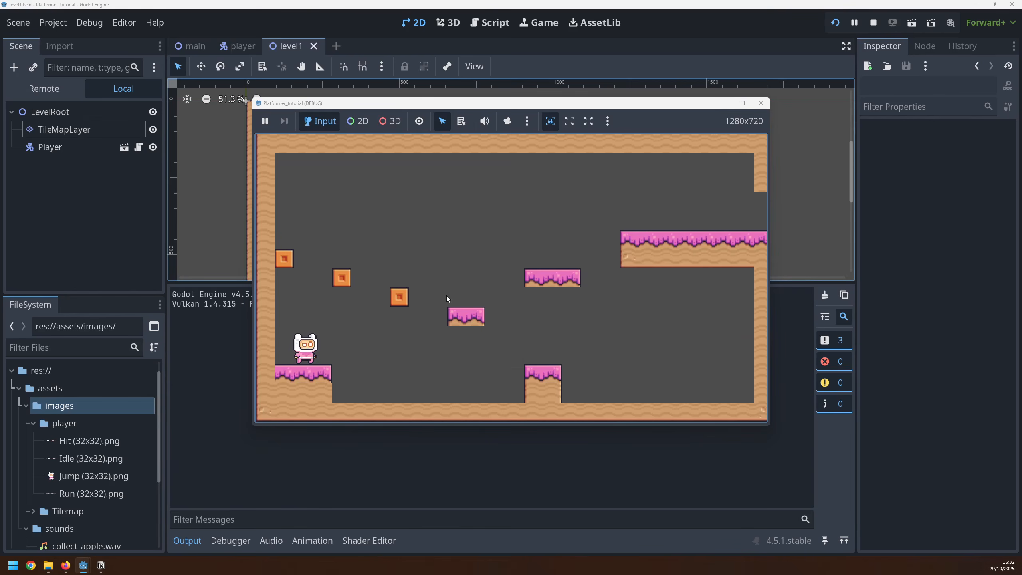
pyautogui.press('Right')
pyautogui.press('space')
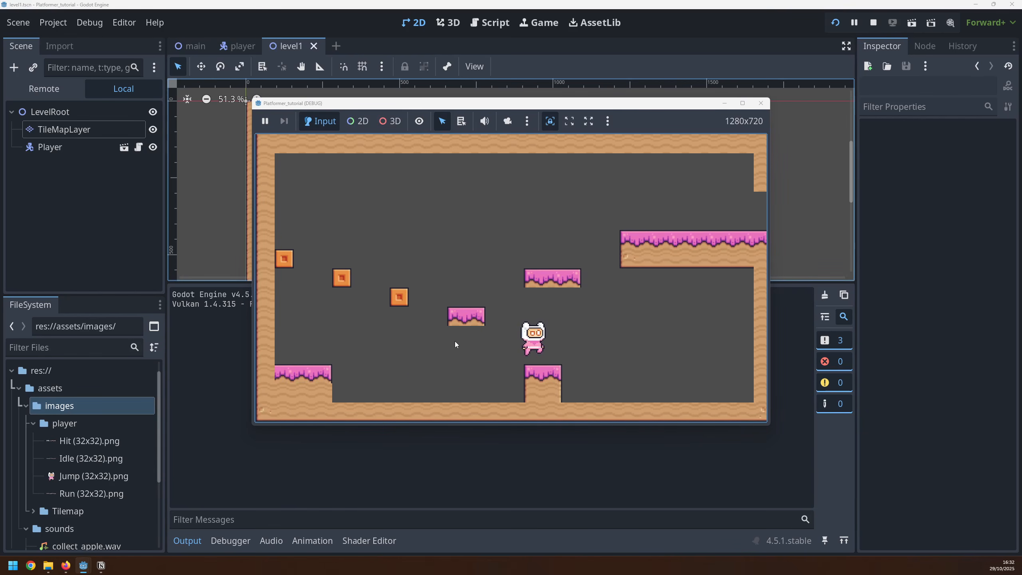
pyautogui.press('Left')
pyautogui.press('Right')
pyautogui.press('space')
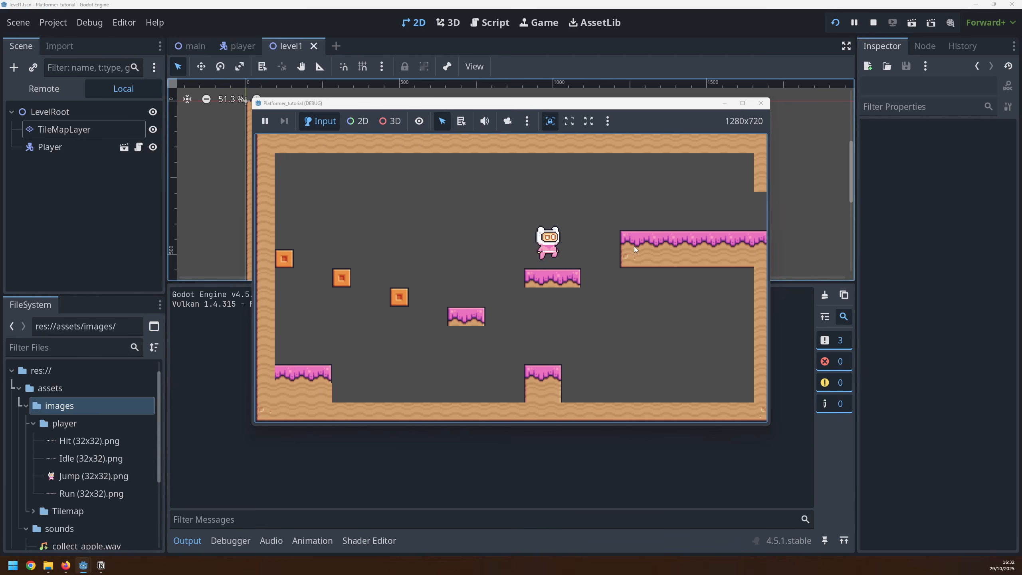
pyautogui.press('space')
pyautogui.press('Right')
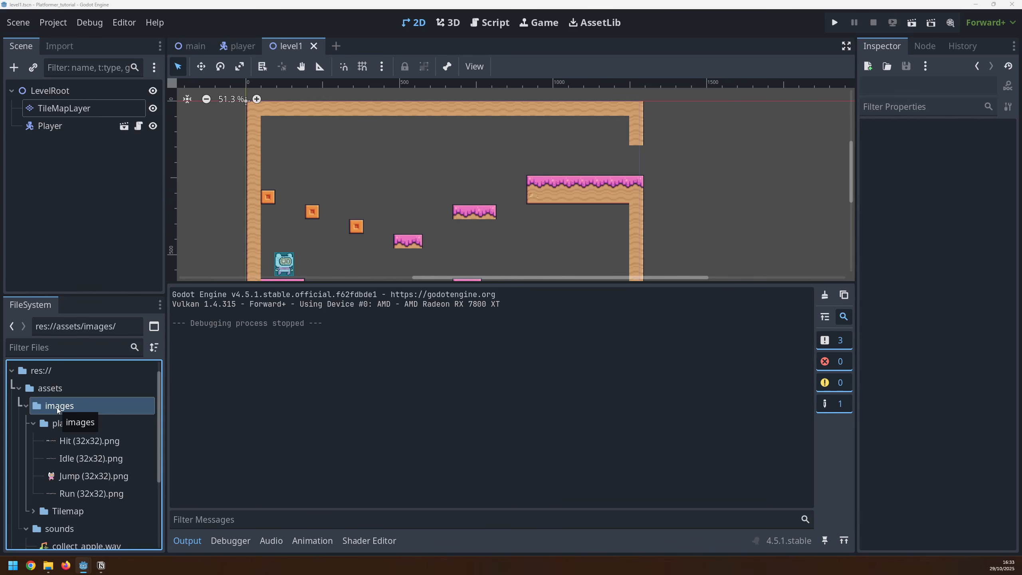
# Step: Create a folder named Background inside assets/images and add the Green.png image to it
pyautogui.rightClick(57, 408)
pyautogui.moveTo(114, 298)
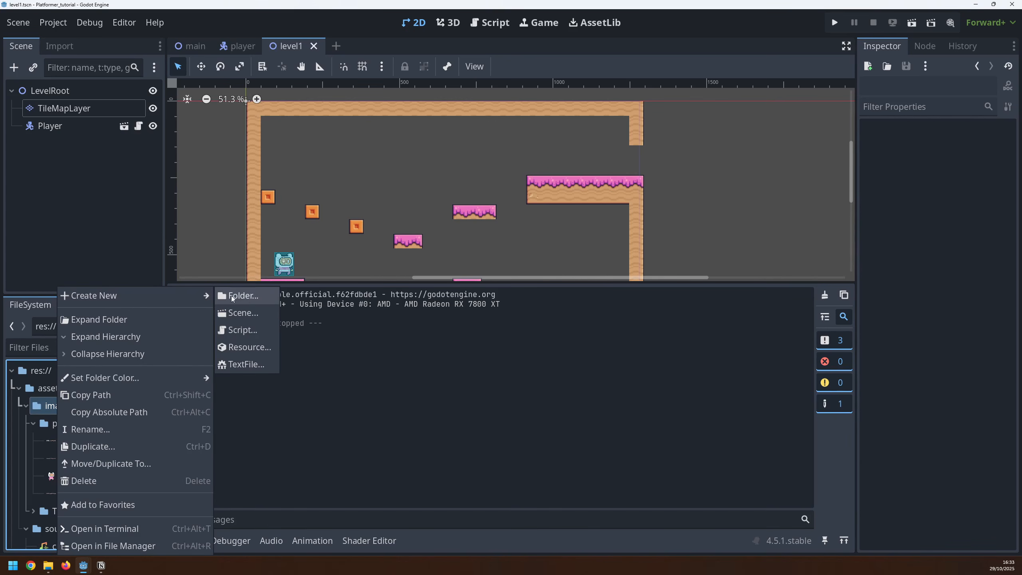
pyautogui.click(245, 298)
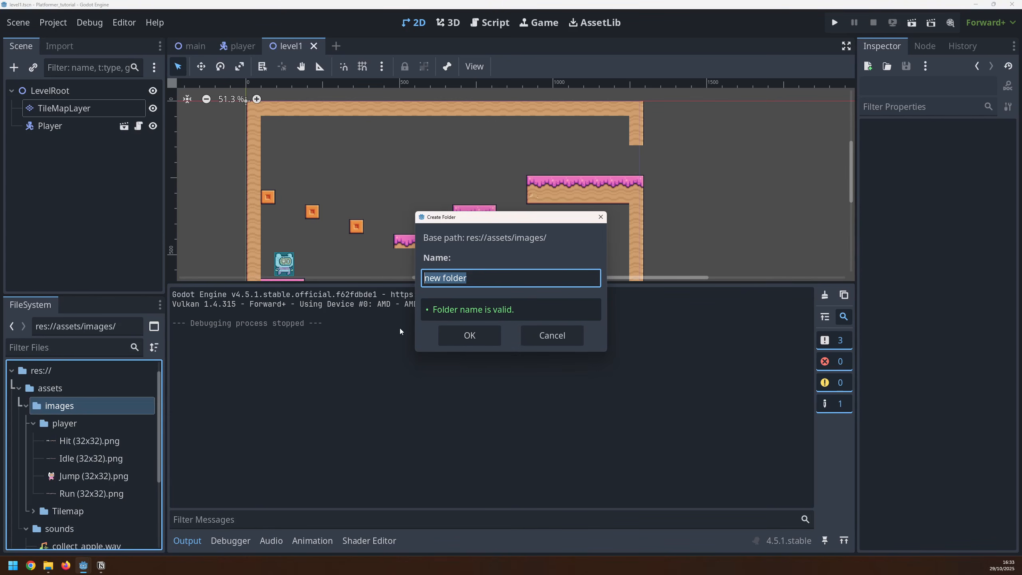
pyautogui.write('Background')
pyautogui.press('Return')
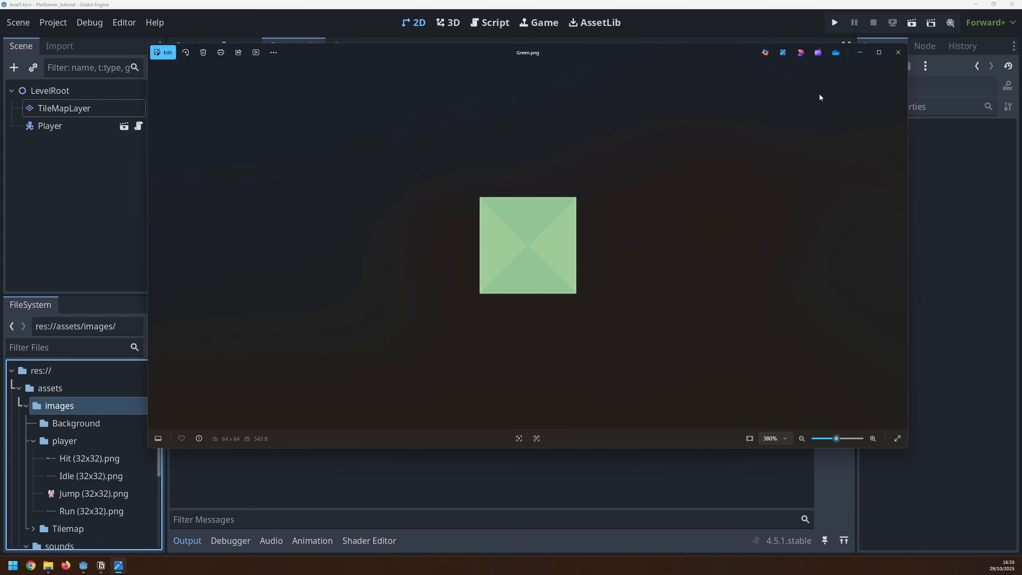
pyautogui.click(898, 52)
pyautogui.moveTo(86, 431); pyautogui.dragTo(83, 422)
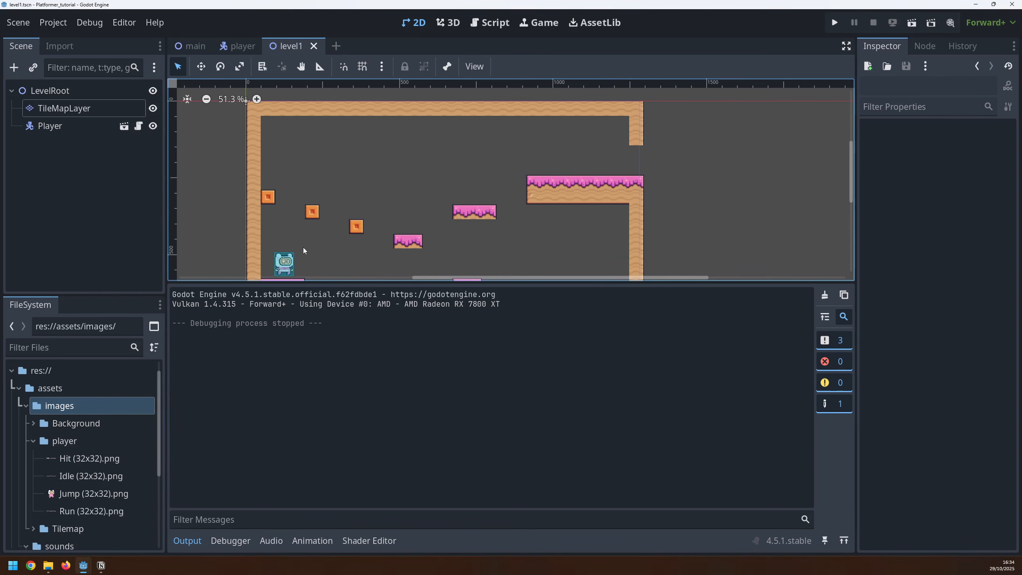
# Step: Add a TextureRect node as a child of LevelRoot in the level1 scene
pyautogui.scroll(-4, 304, 248)
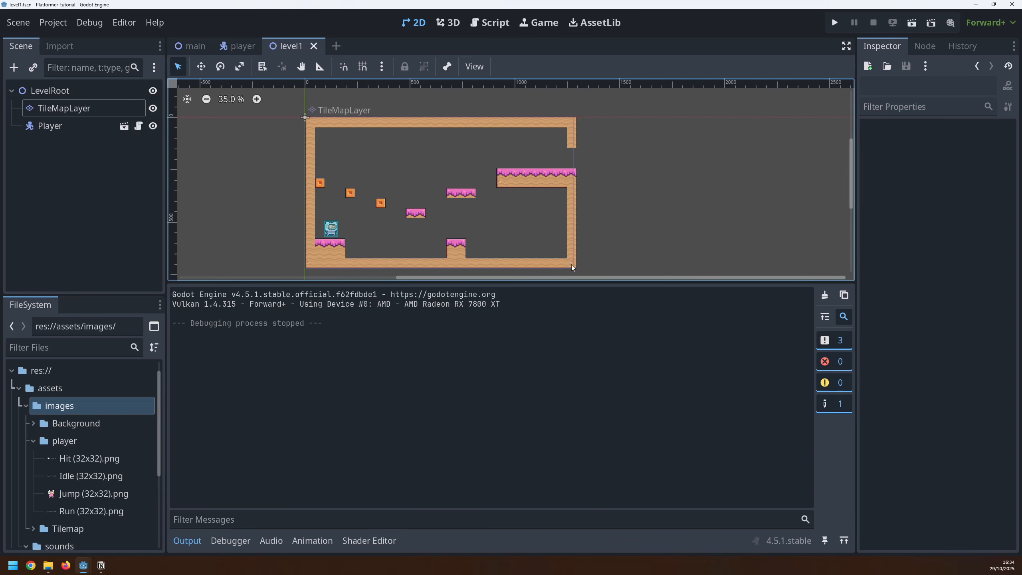
pyautogui.click(52, 93)
pyautogui.rightClick(52, 93)
pyautogui.click(92, 102)
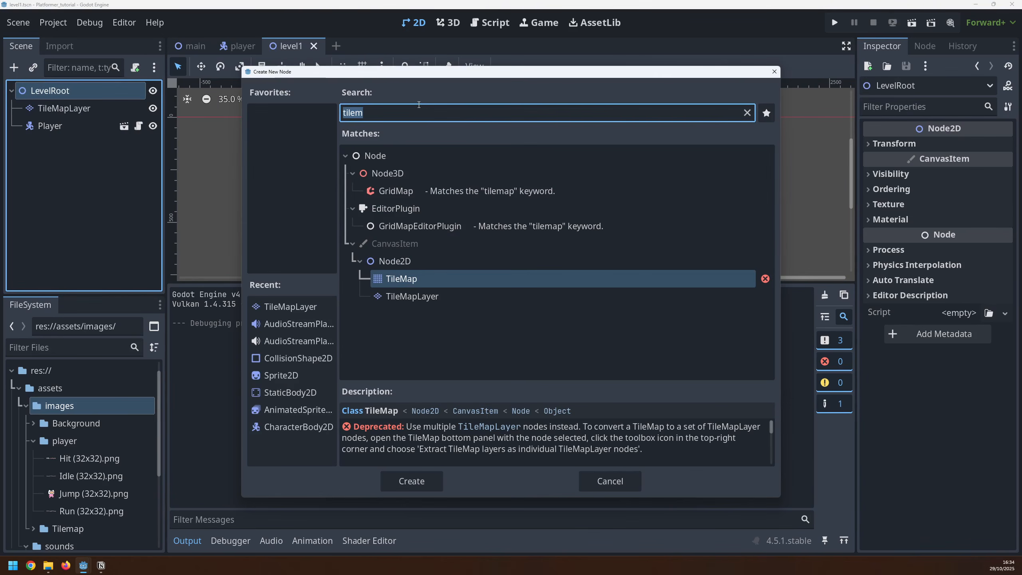
pyautogui.write('text')
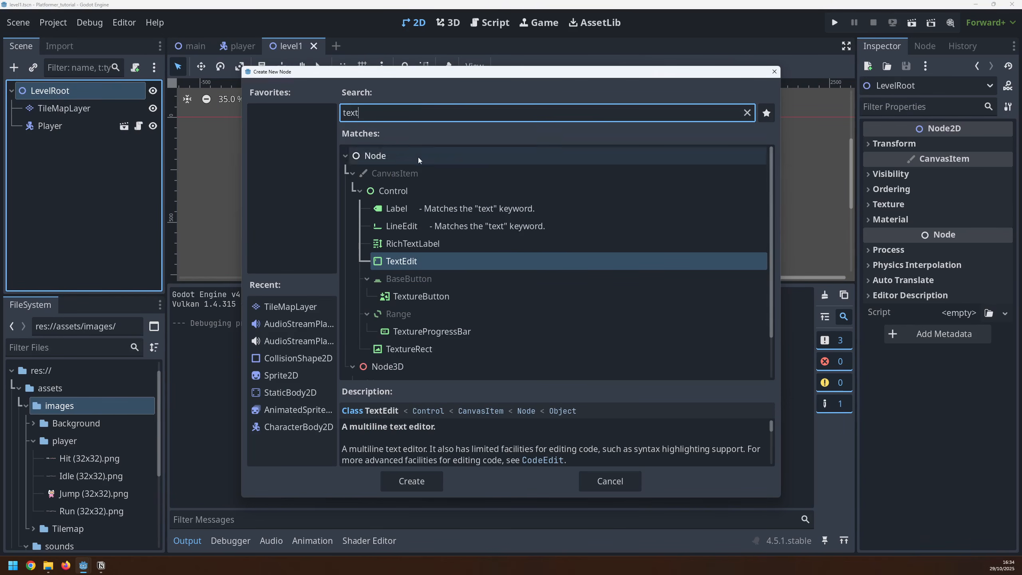
pyautogui.click(418, 349)
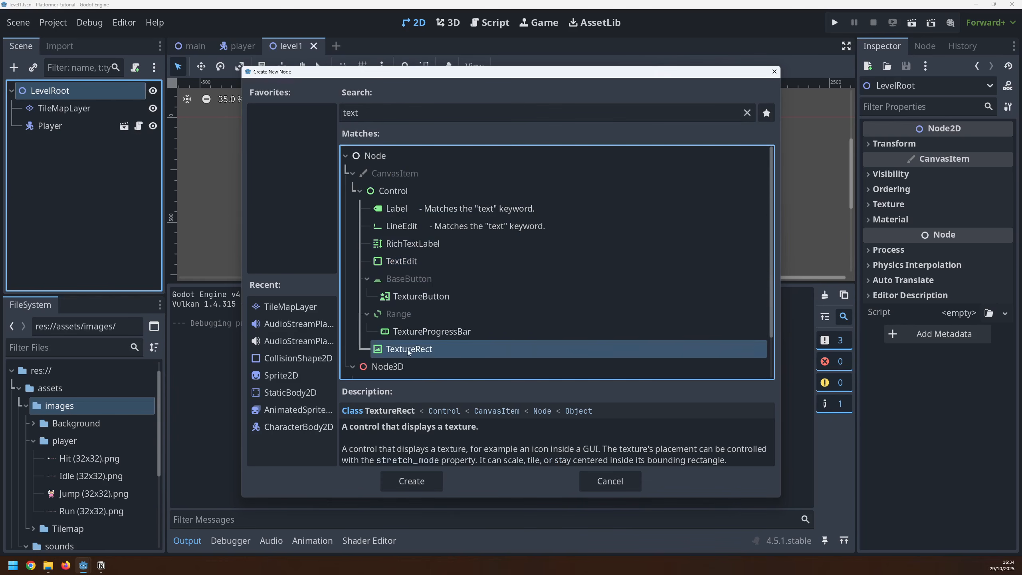
pyautogui.click(412, 482)
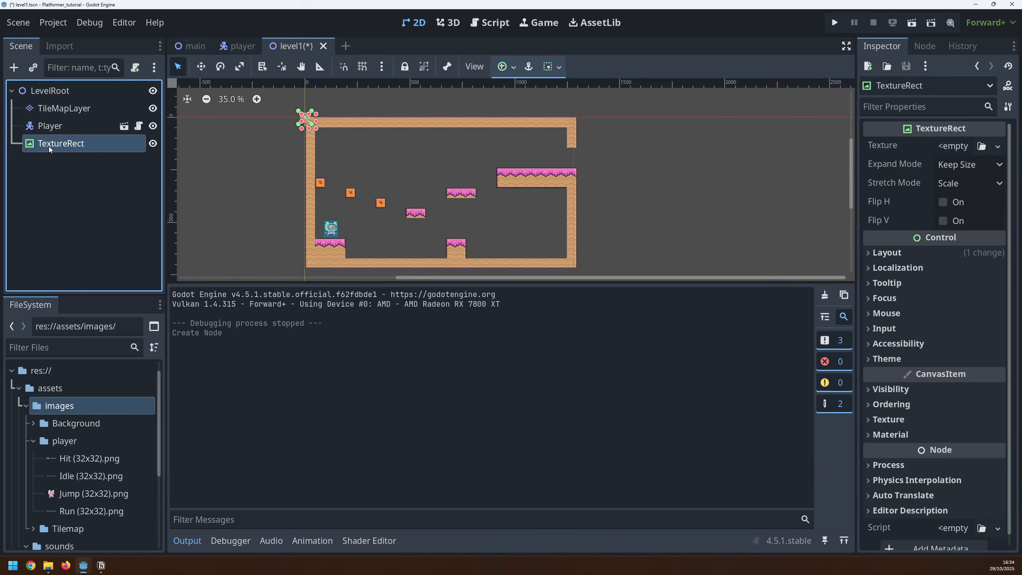
# Step: Move the TextureRect above TileMapLayer in the scene tree and assign Green.png from the Background folder as its texture
pyautogui.moveTo(49, 145); pyautogui.dragTo(47, 103)
pyautogui.doubleClick(76, 423)
pyautogui.moveTo(65, 441); pyautogui.dragTo(954, 146)
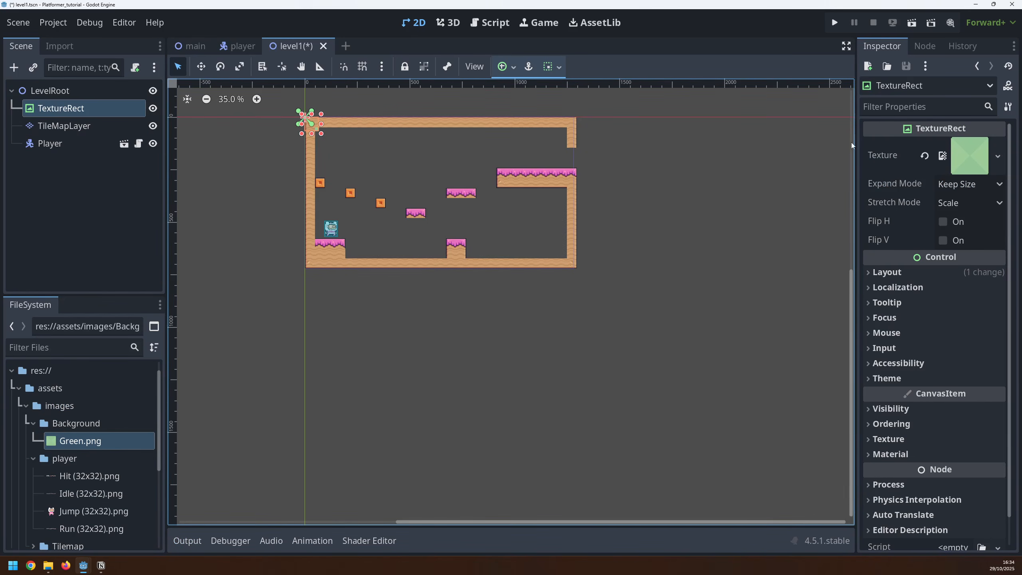
# Step: Set the TextureRect's size to 1280 by 720 px so the background covers the whole level
pyautogui.scroll(7, 300, 115)
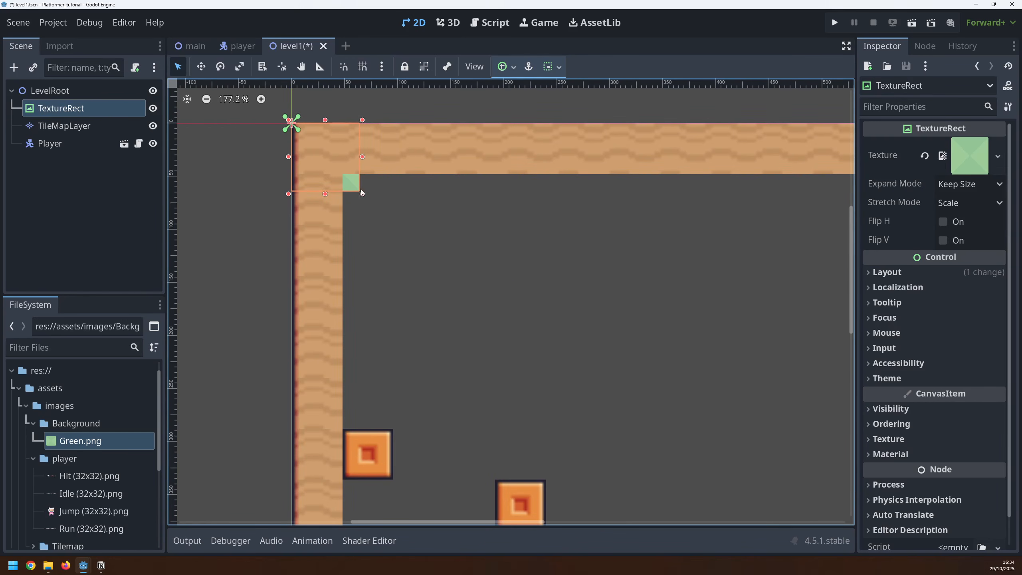
pyautogui.scroll(-3, 334, 194)
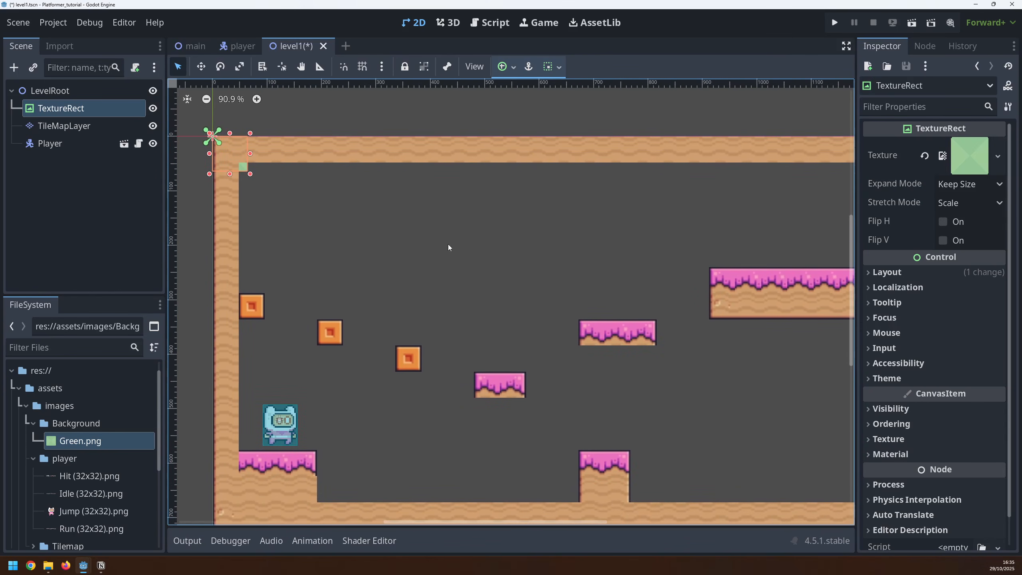
pyautogui.click(909, 273)
pyautogui.click(925, 456)
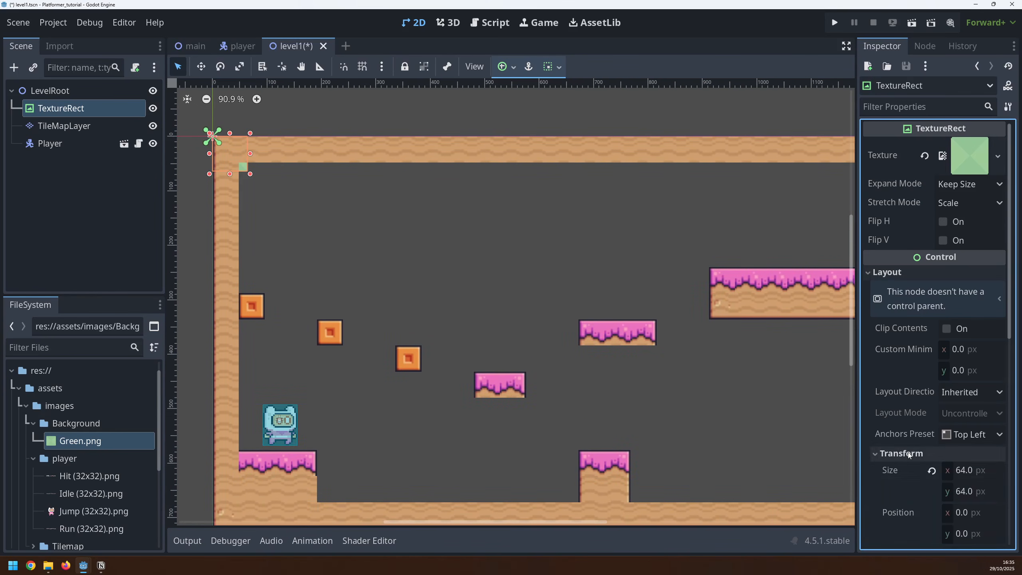
pyautogui.scroll(-4, 911, 452)
pyautogui.click(968, 316)
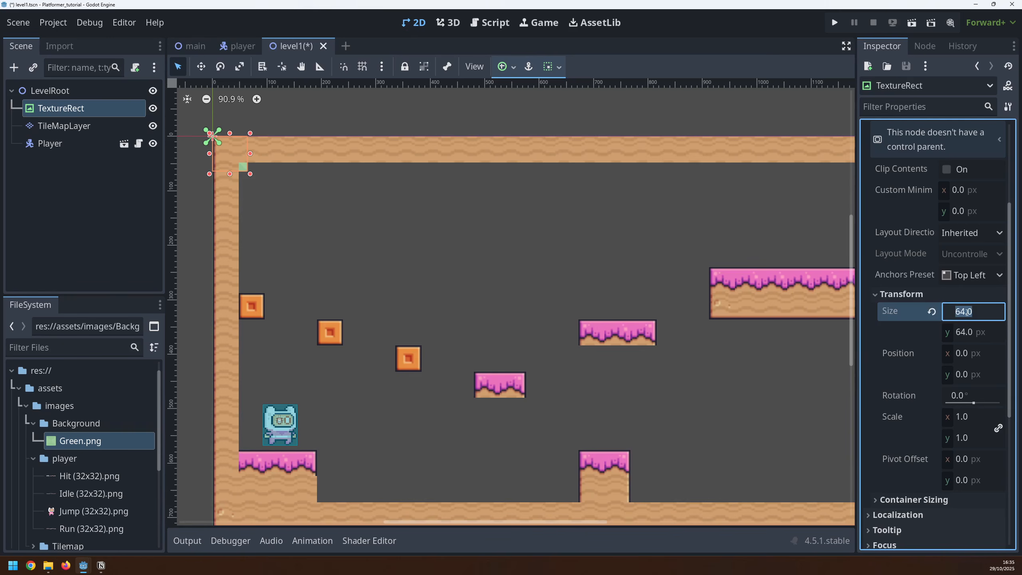
pyautogui.write('1280')
pyautogui.press('Tab')
pyautogui.write('720')
pyautogui.press('Return')
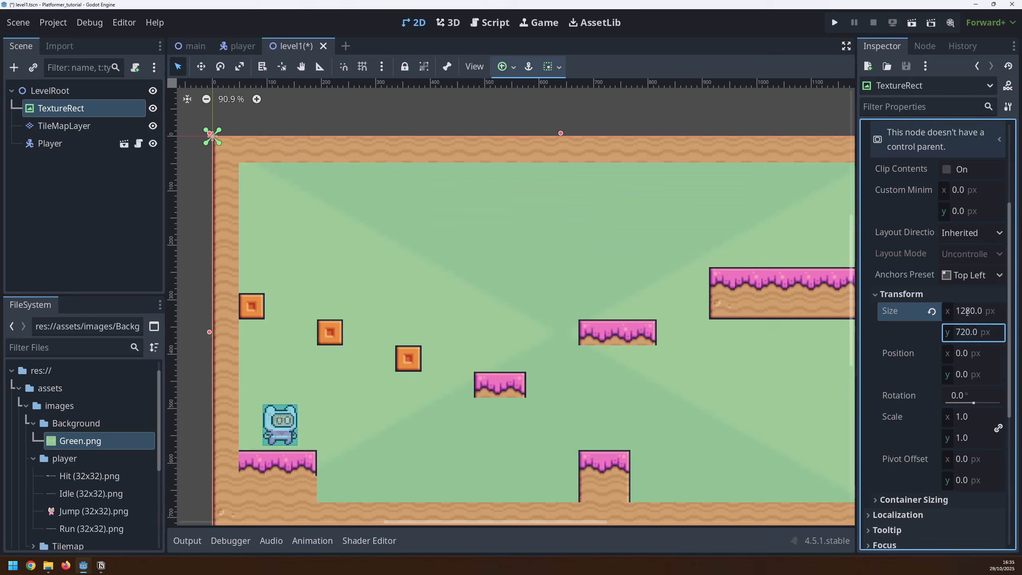
pyautogui.scroll(-5, 538, 276)
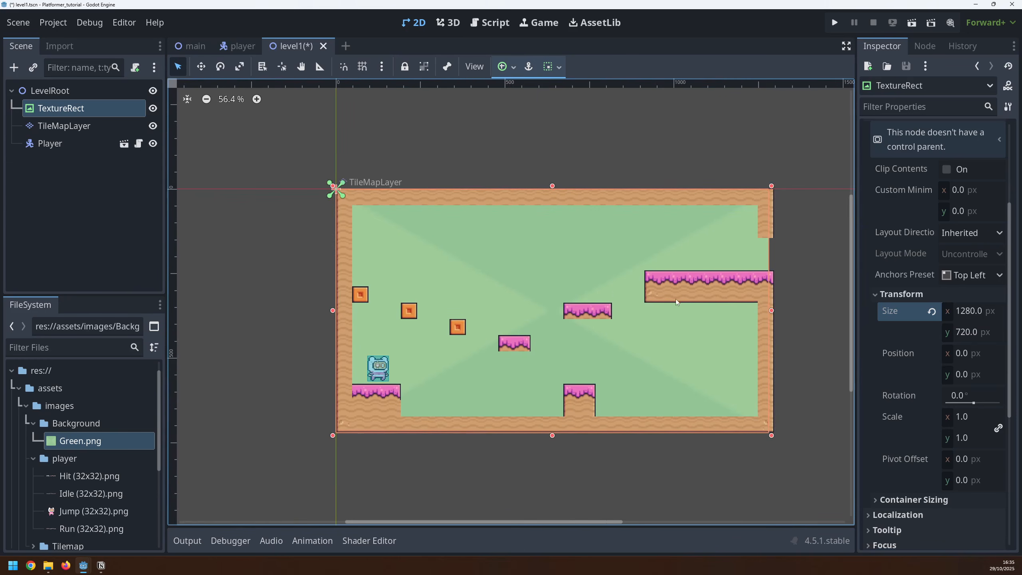
pyautogui.moveTo(676, 299); pyautogui.dragTo(622, 320, button='middle')
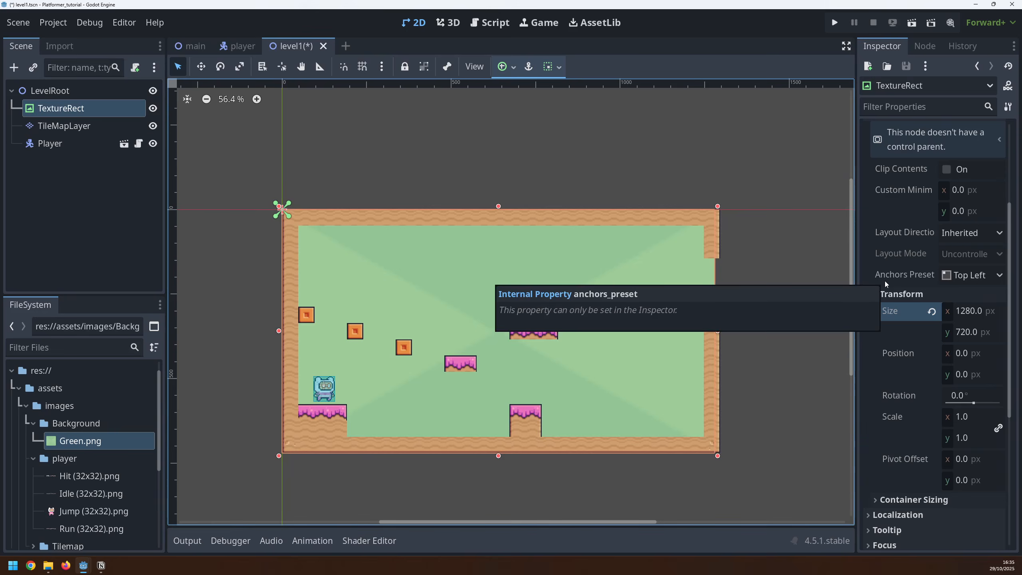
# Step: Set the TextureRect's stretch mode to Tile so the green background pattern repeats across the level
pyautogui.scroll(3, 885, 281)
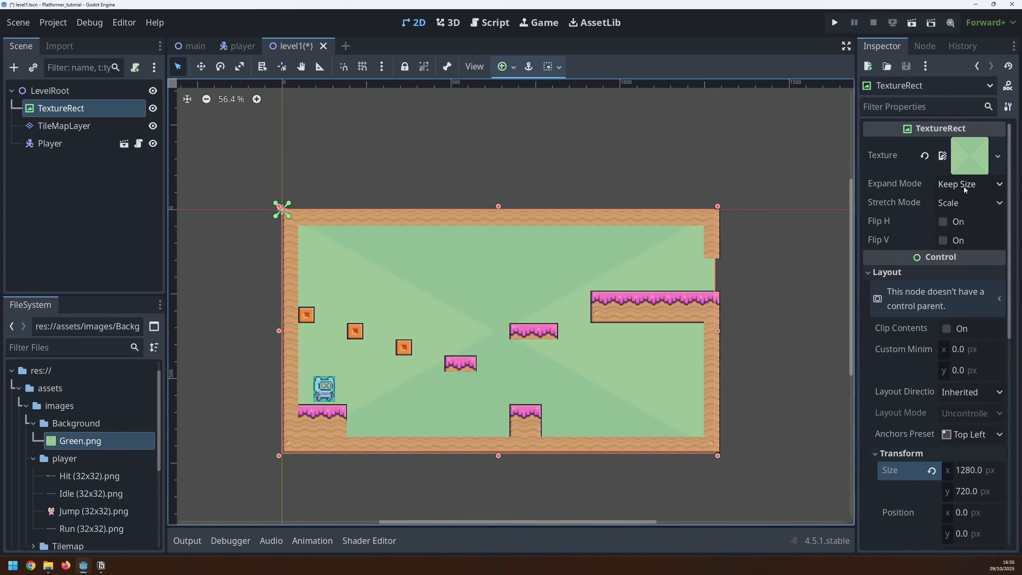
pyautogui.click(959, 204)
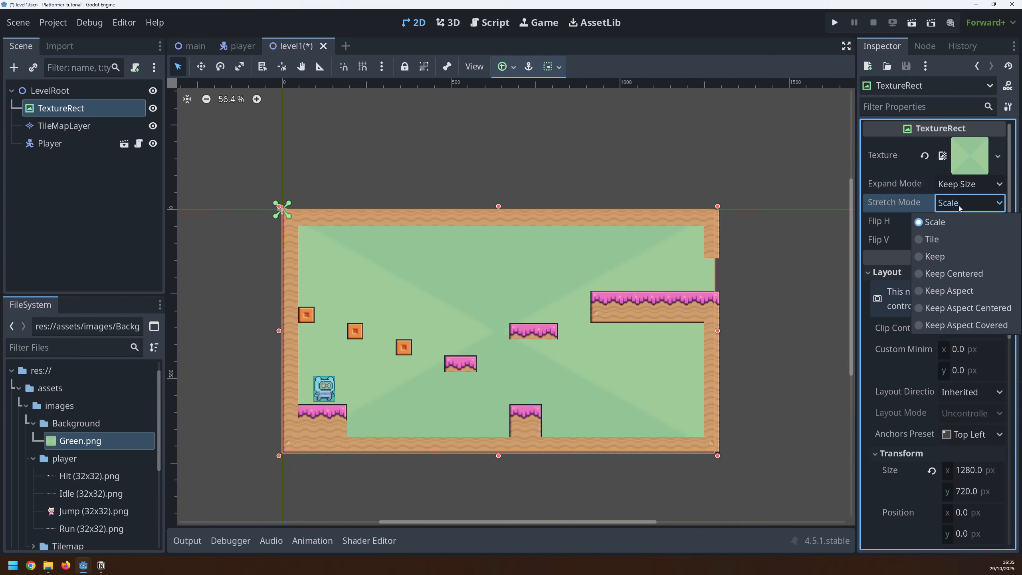
pyautogui.click(931, 240)
pyautogui.click(762, 280)
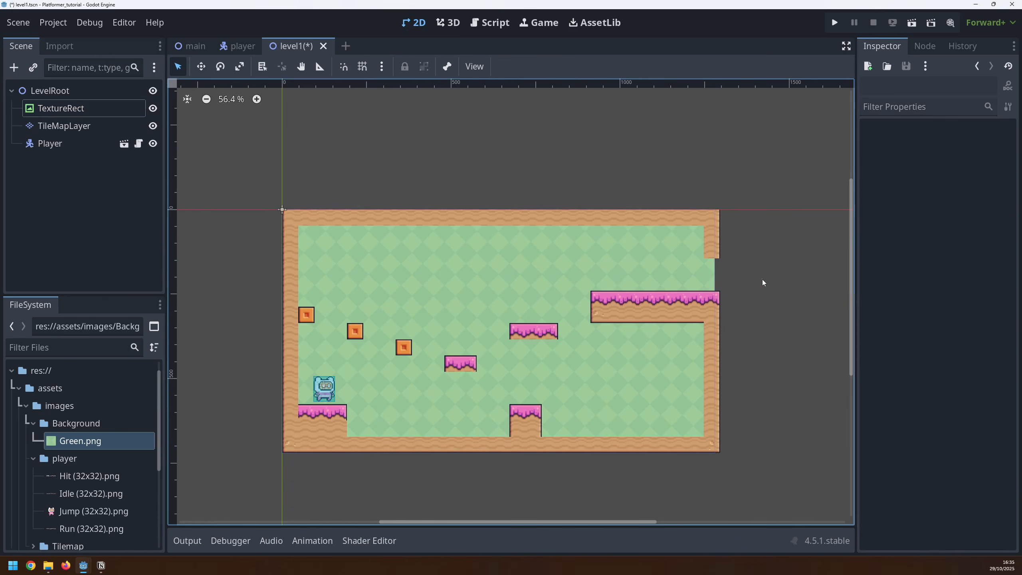
# Step: Set the TextureRect's texture filter to Nearest to keep the background pixels crisp
pyautogui.scroll(8, 335, 388)
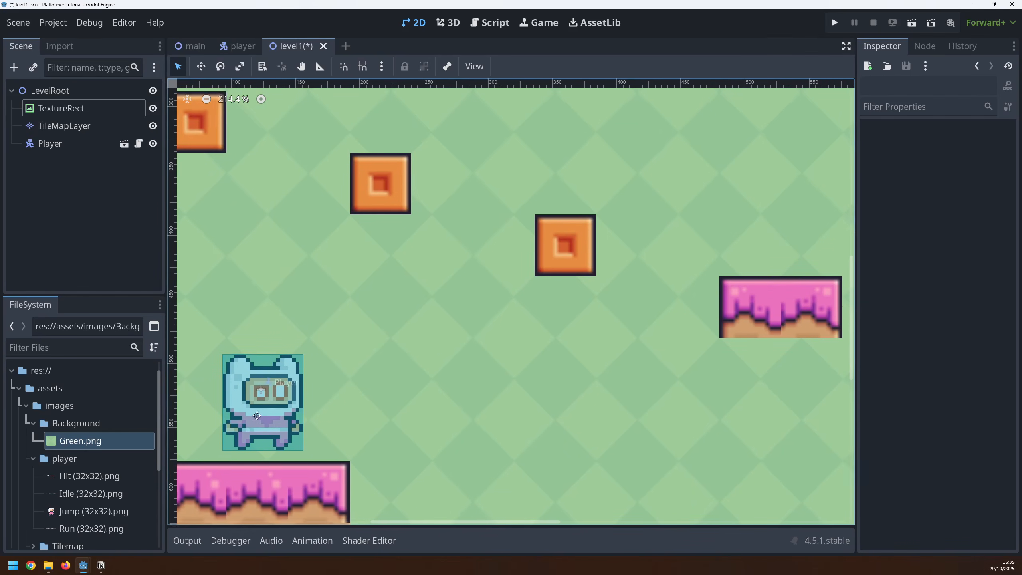
pyautogui.moveTo(276, 483); pyautogui.dragTo(404, 367, button='middle')
pyautogui.scroll(4, 416, 401)
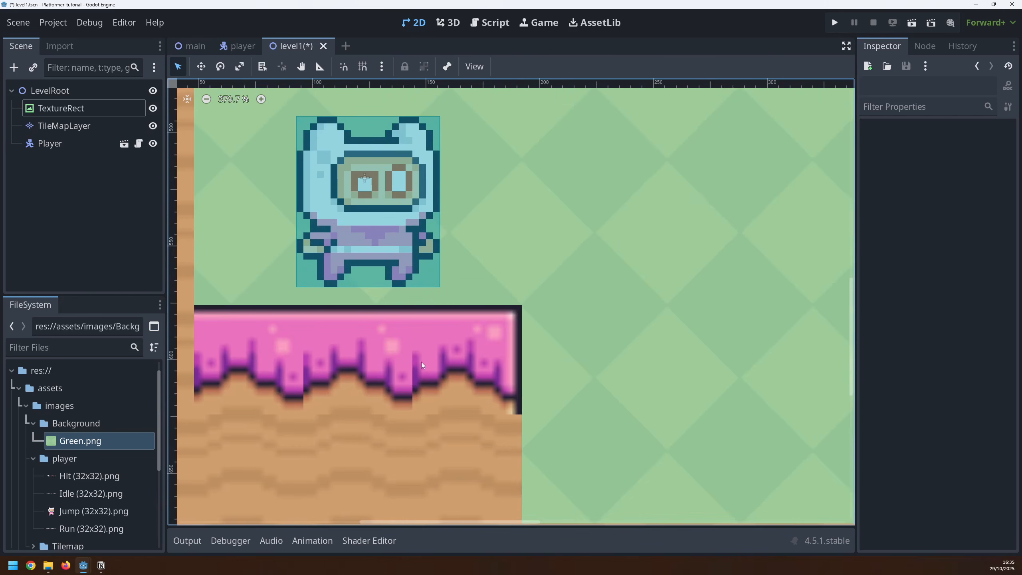
pyautogui.moveTo(637, 303); pyautogui.dragTo(464, 365, button='middle')
pyautogui.scroll(-10, 426, 340)
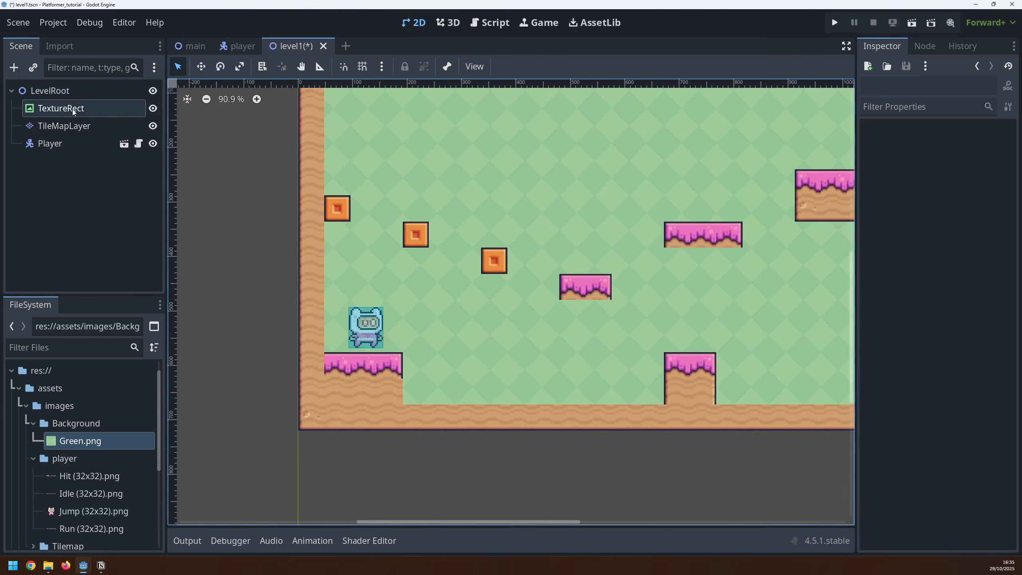
pyautogui.click(66, 108)
pyautogui.scroll(-5, 944, 188)
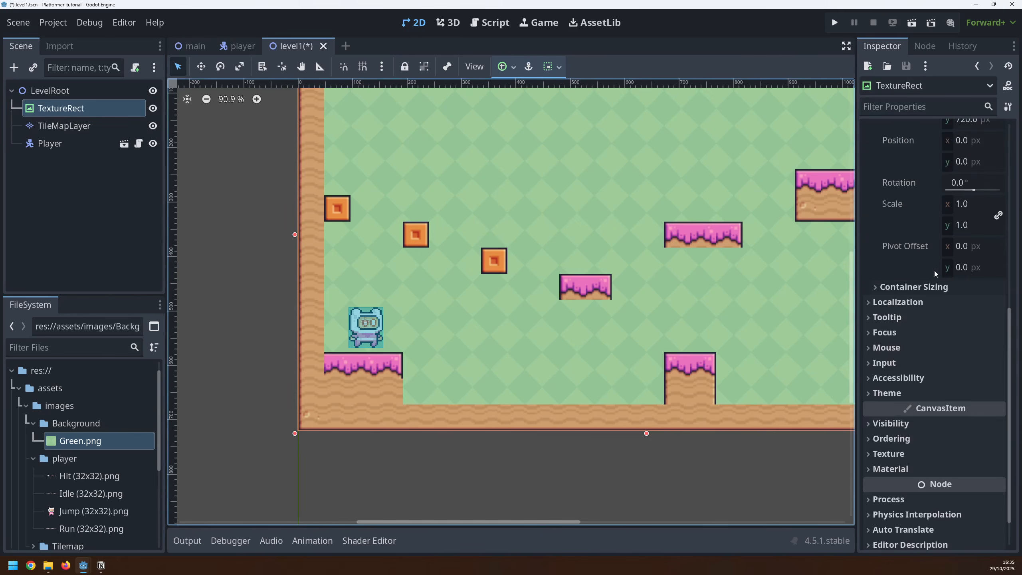
pyautogui.click(925, 454)
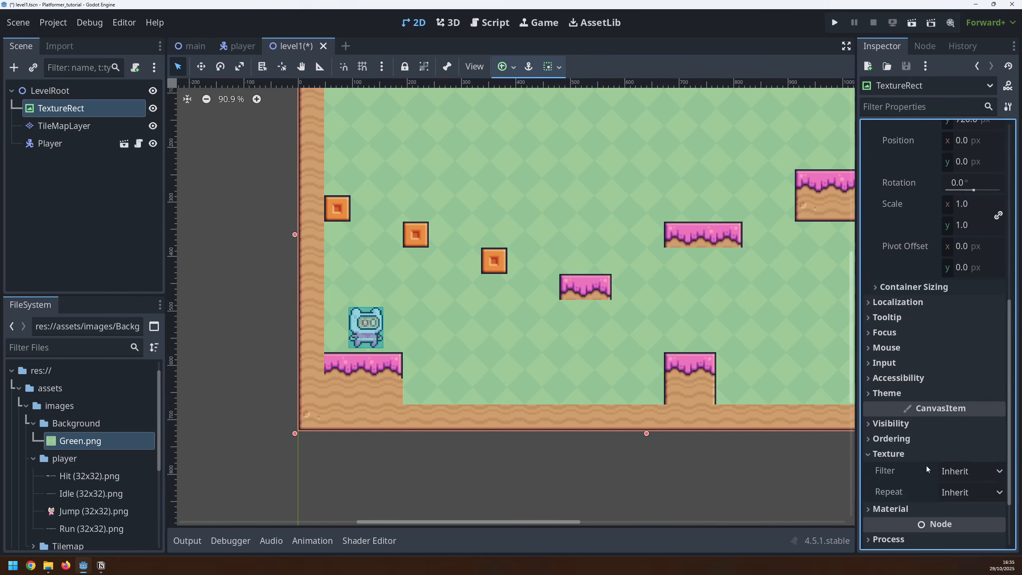
pyautogui.click(951, 474)
pyautogui.click(898, 457)
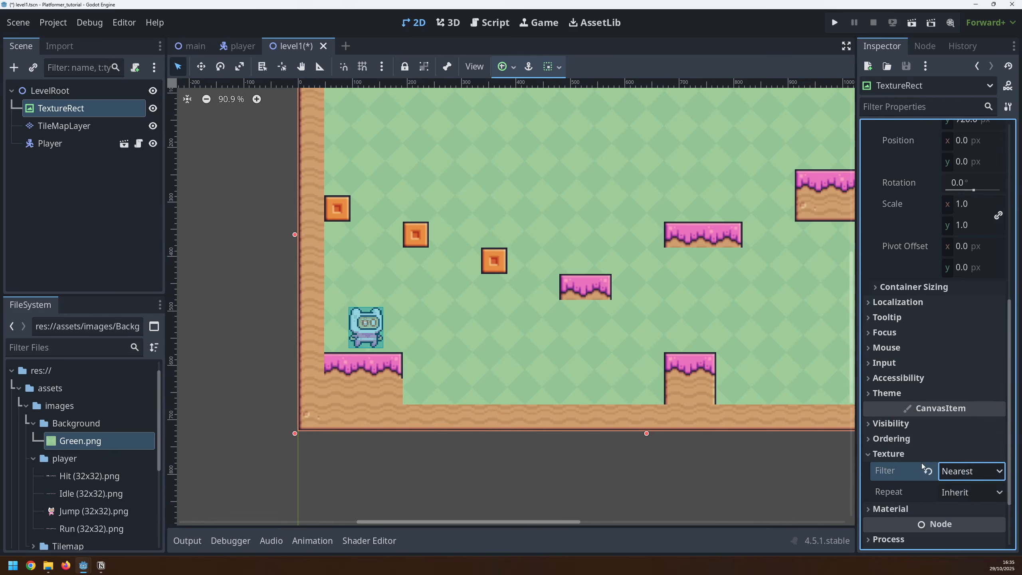
# Step: Set the TileMapLayer's texture filter to Nearest to sharpen the level's tiles
pyautogui.click(64, 125)
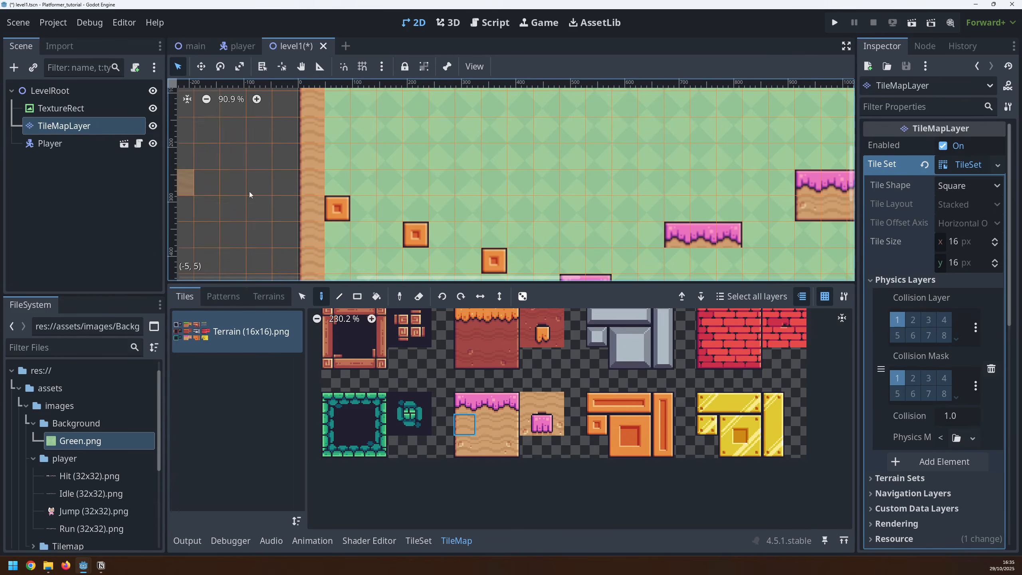
pyautogui.scroll(-10, 922, 424)
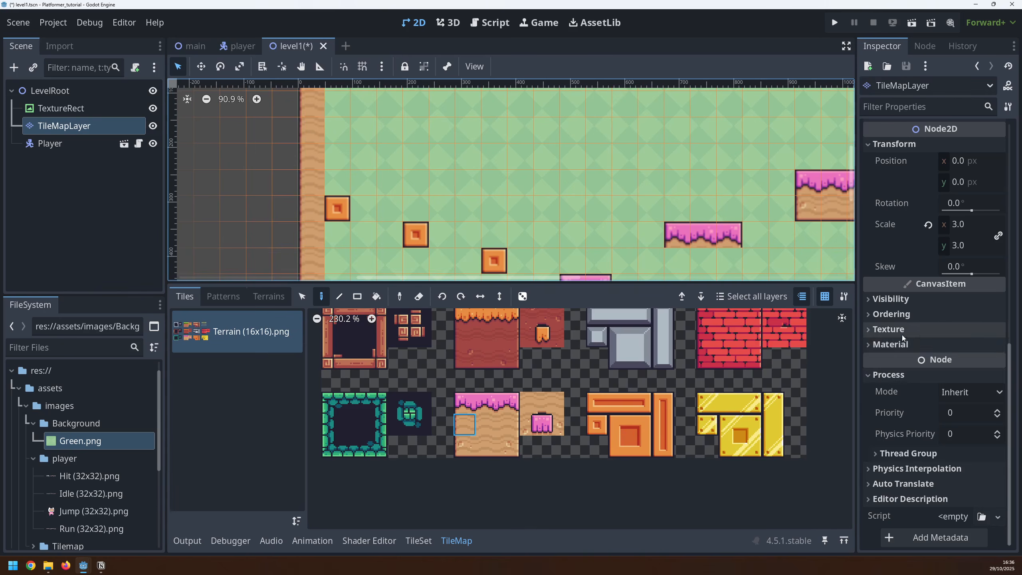
pyautogui.click(926, 329)
pyautogui.click(946, 351)
pyautogui.click(927, 386)
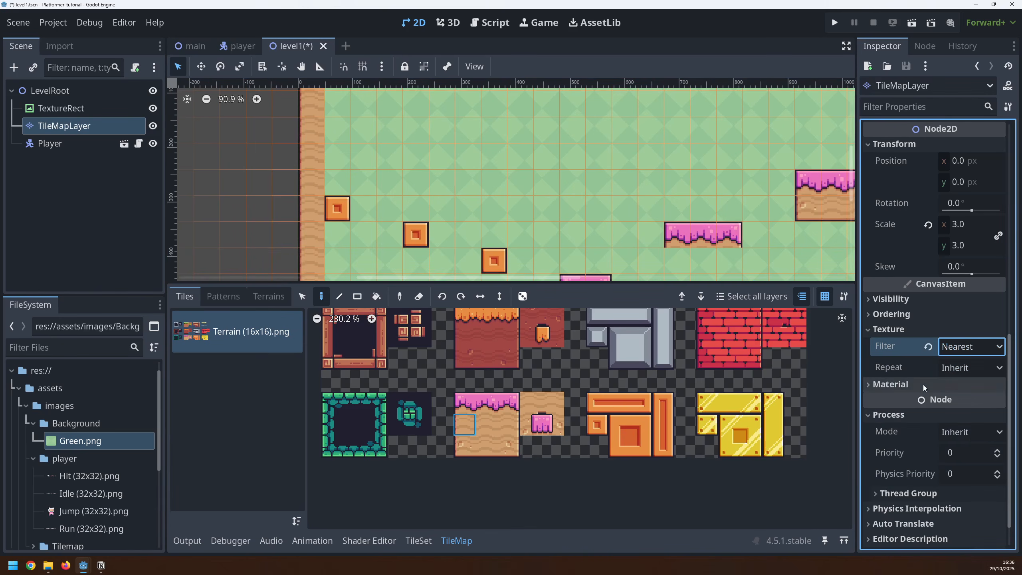
pyautogui.scroll(-5, 463, 201)
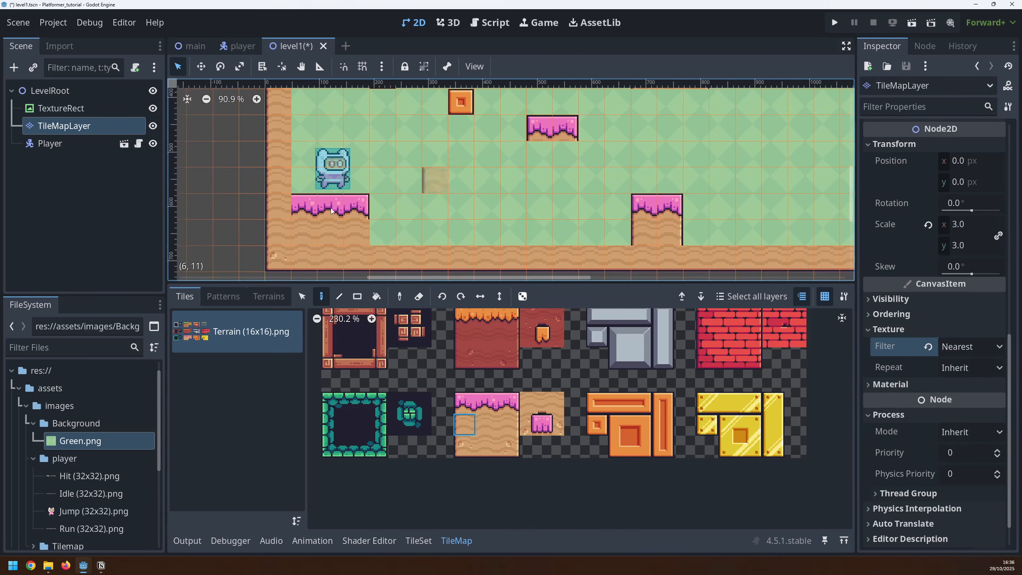
# Step: Run the project and check the level's look while moving the player in both directions and jumping
pyautogui.press('F5')
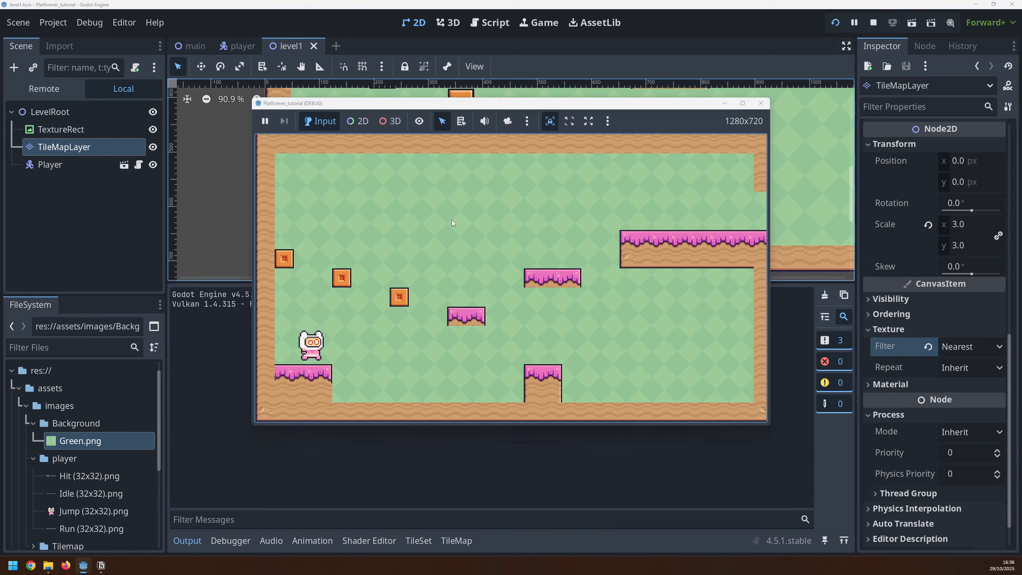
pyautogui.press('Right')
pyautogui.press('space')
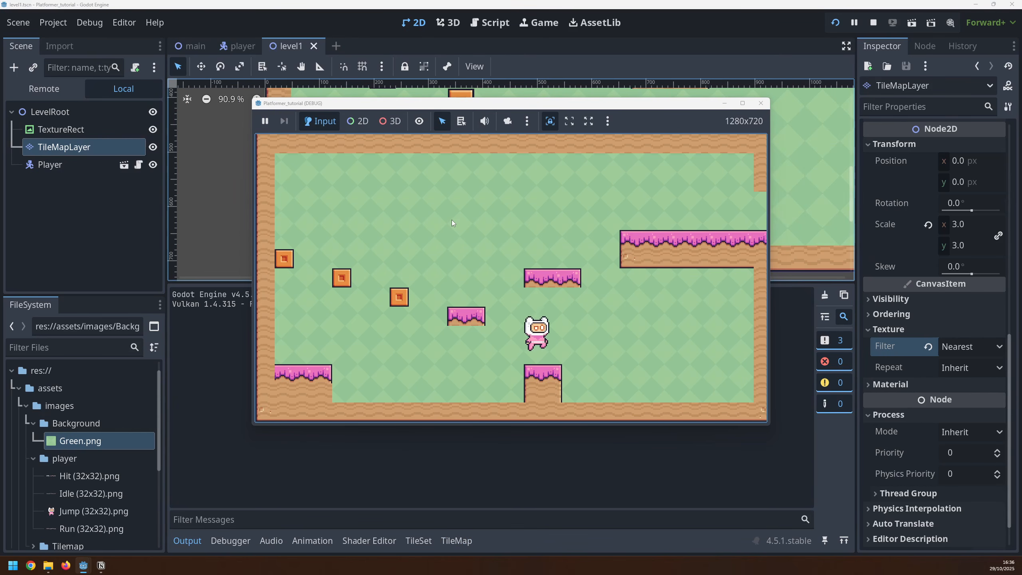
pyautogui.press('Left')
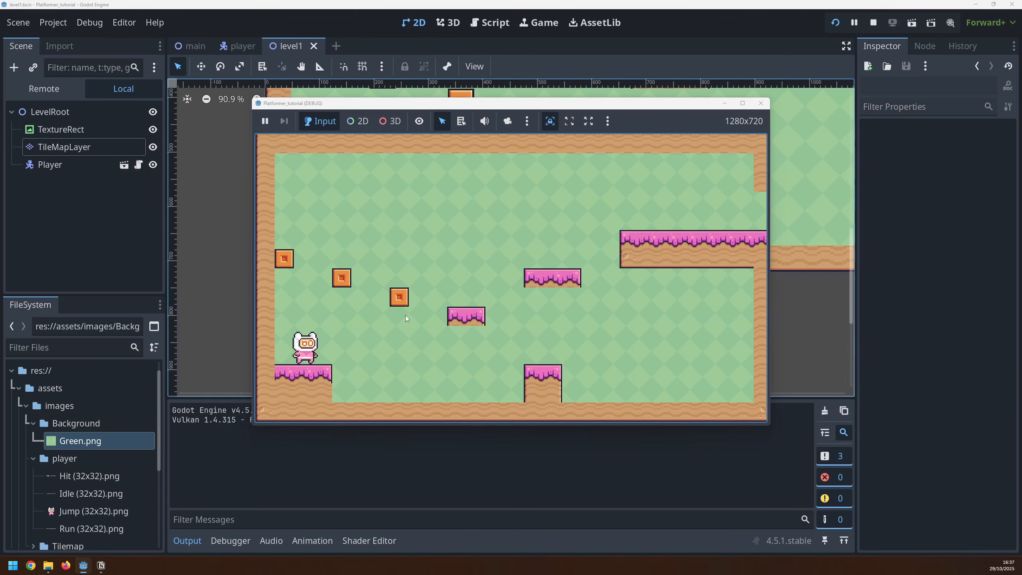
# Step: Test the level by jumping the player over the floating platforms up to the long ledge at the exit opening
pyautogui.press('Right')
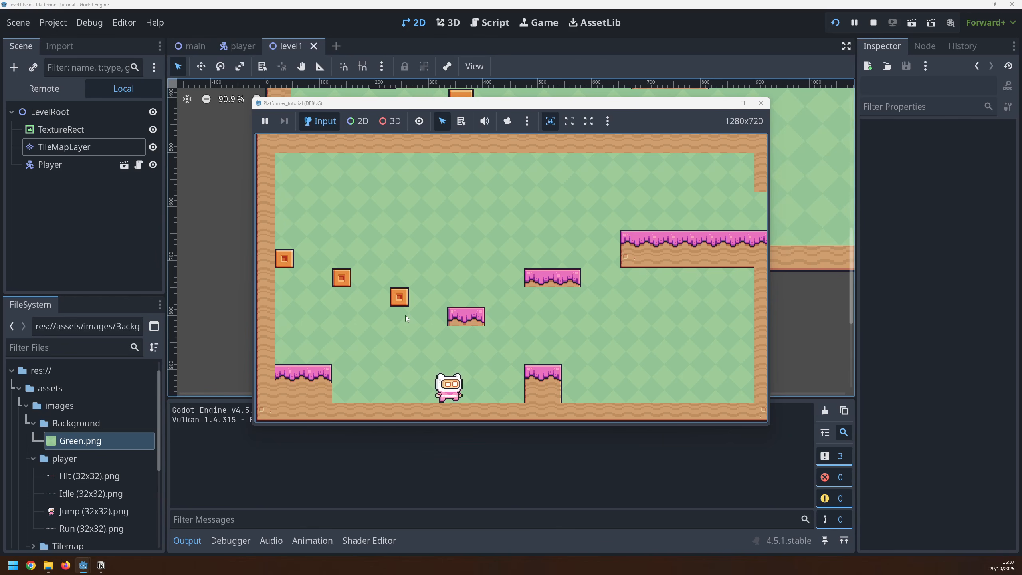
pyautogui.press('space')
pyautogui.press('Left')
pyautogui.press('space')
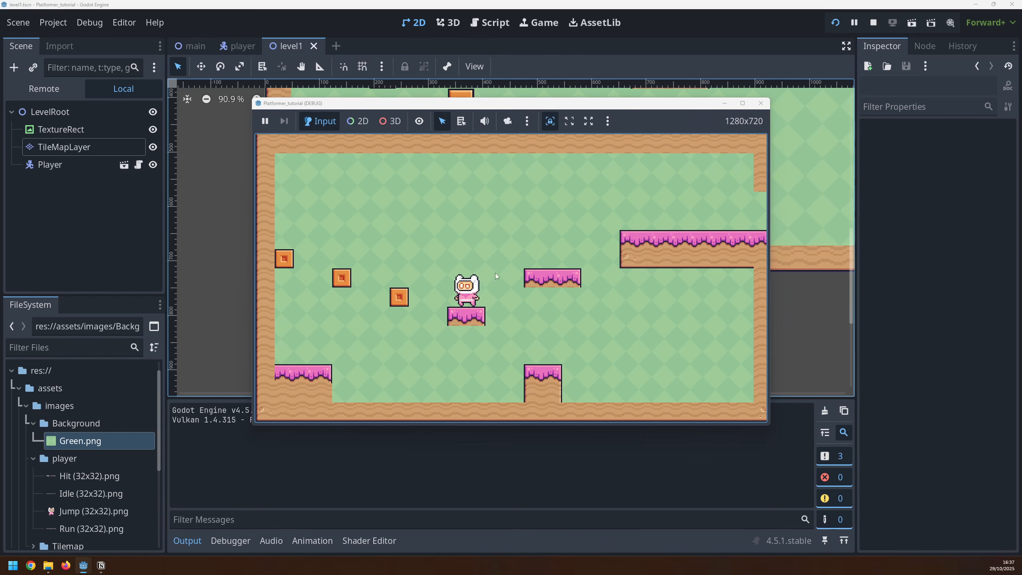
pyautogui.press('space')
pyautogui.press('Right')
pyautogui.press('space')
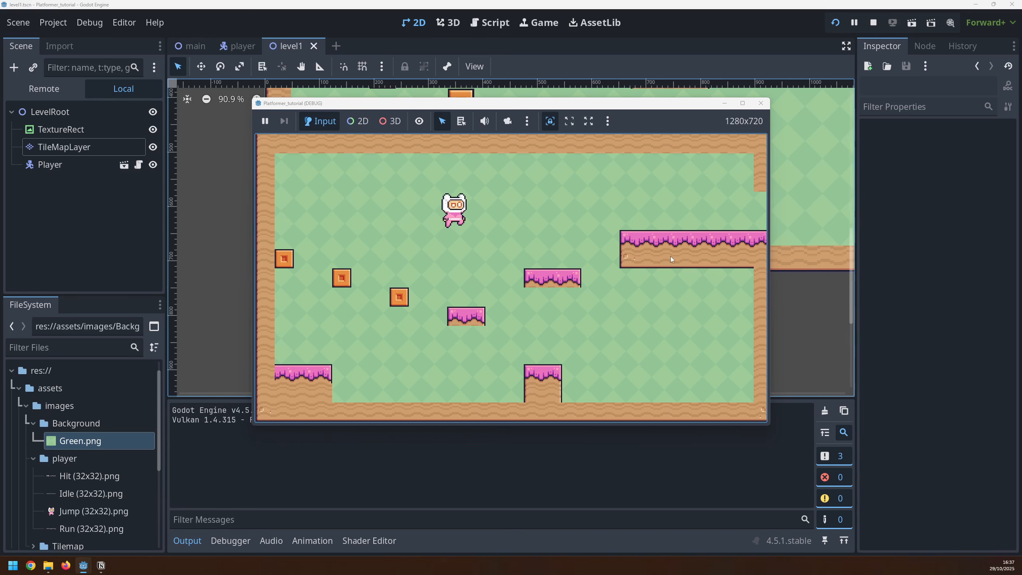
pyautogui.press('Right')
pyautogui.press('space')
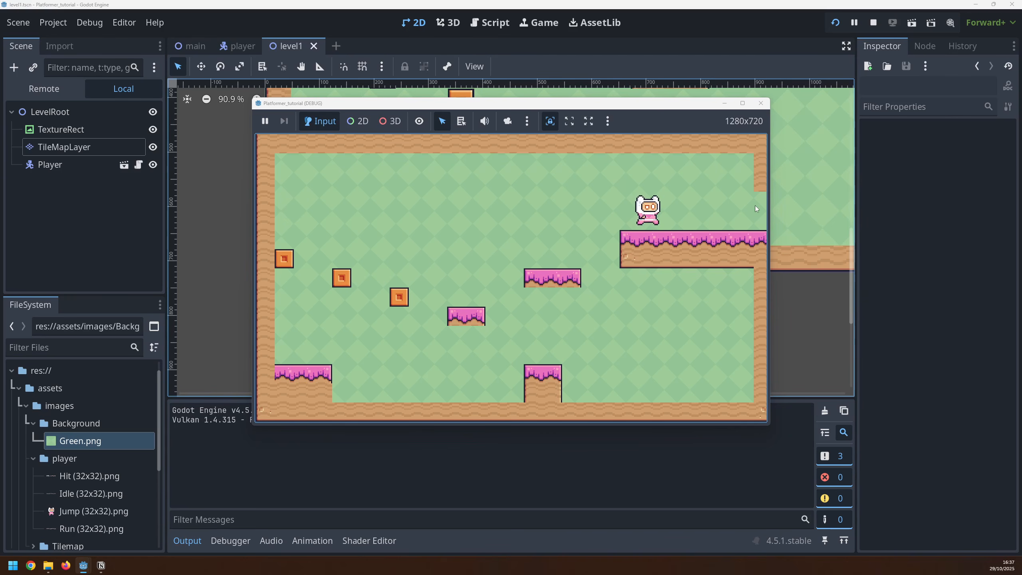
pyautogui.press('Right')
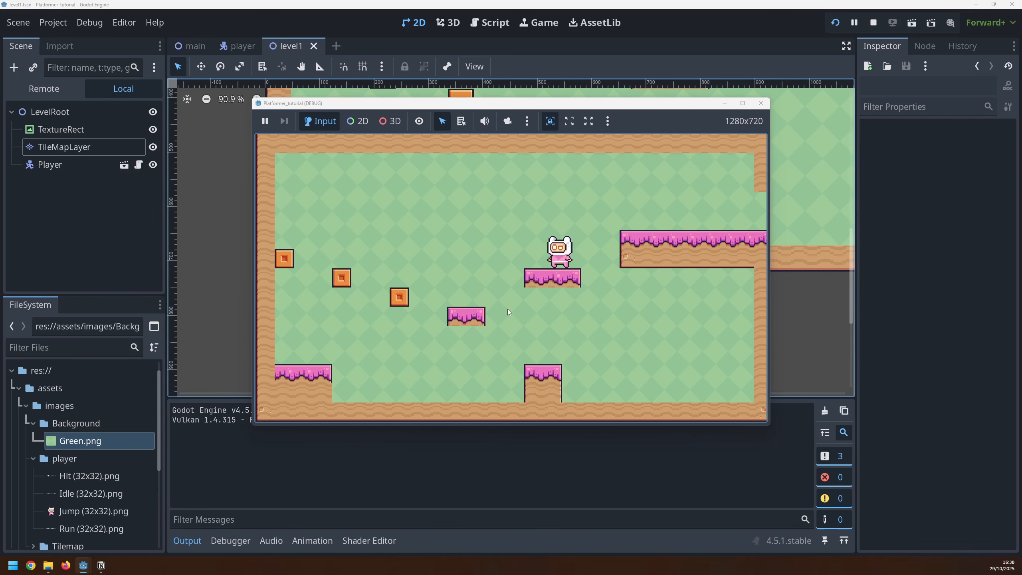
# Step: Test the platform spacing by jumping the player from the central platforms to the orange blocks and back
pyautogui.press('Left')
pyautogui.press('space')
pyautogui.press('Left')
pyautogui.press('space')
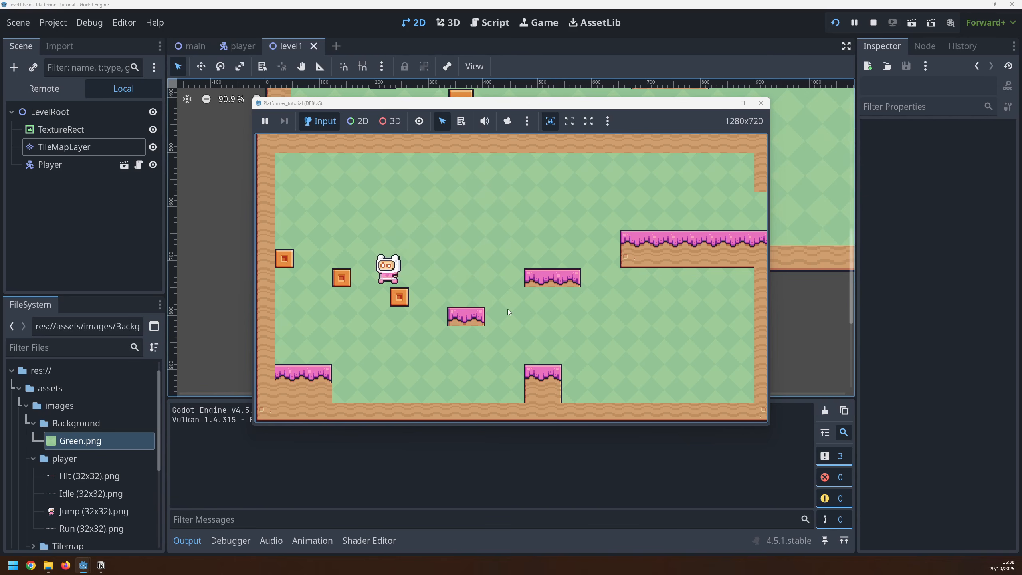
pyautogui.press('space')
pyautogui.press('Right')
pyautogui.press('space')
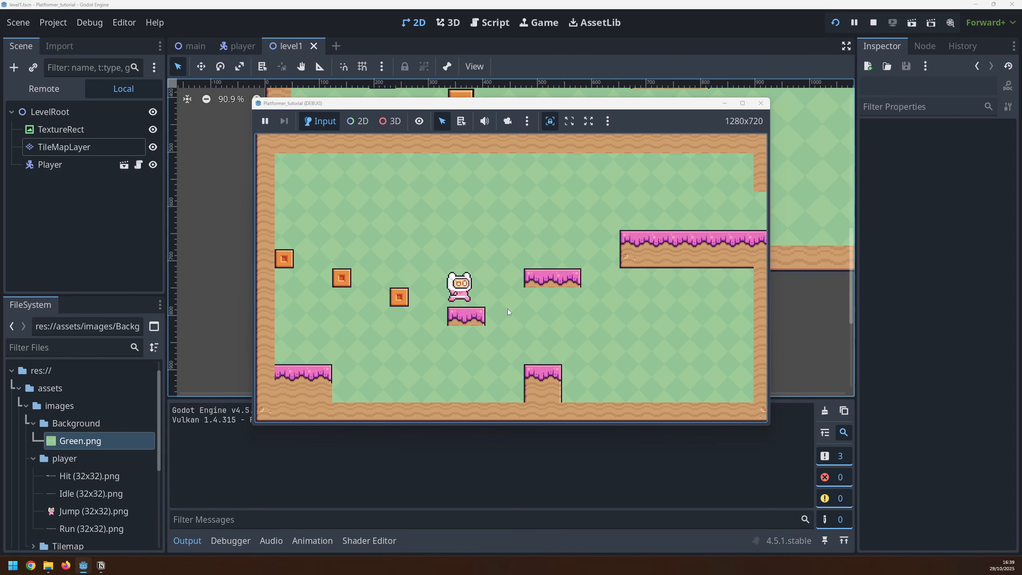
pyautogui.press('space')
pyautogui.press('Right')
pyautogui.press('Left')
pyautogui.press('space')
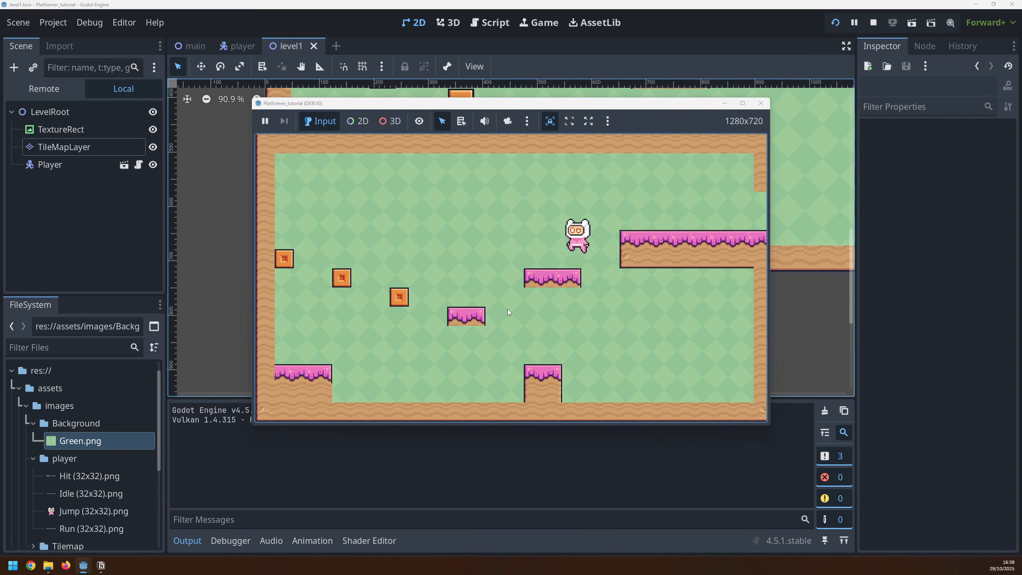